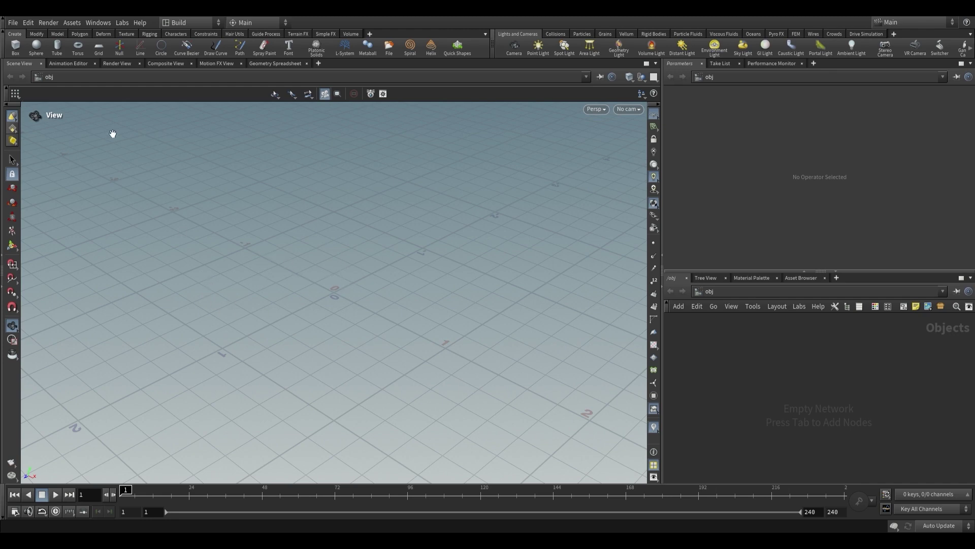
Step: Save the scene file and switch the network to the stage context
{"action": "key", "text": "ctrl+s"}
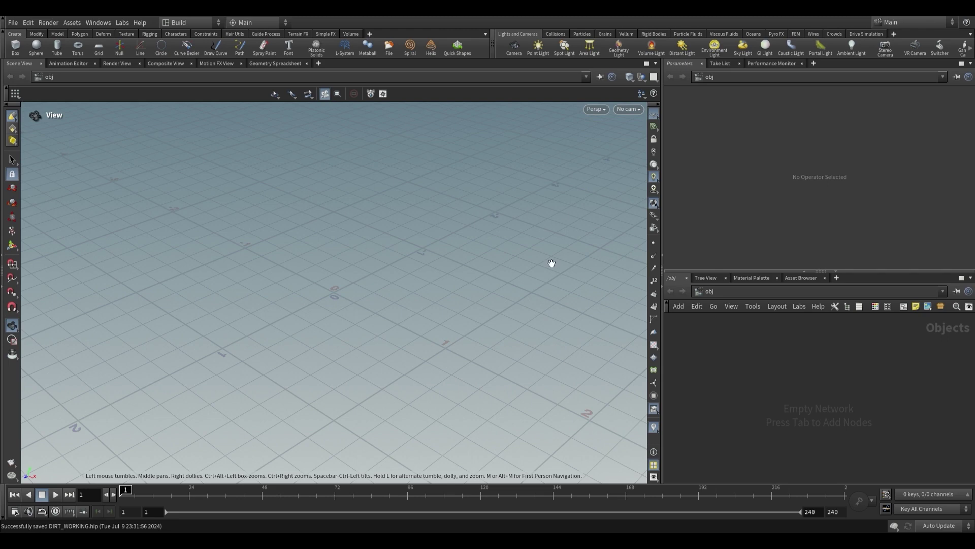
{"action": "left_click", "coordinate": [731, 289]}
{"action": "left_click", "coordinate": [750, 339]}
{"action": "left_click", "coordinate": [753, 294]}
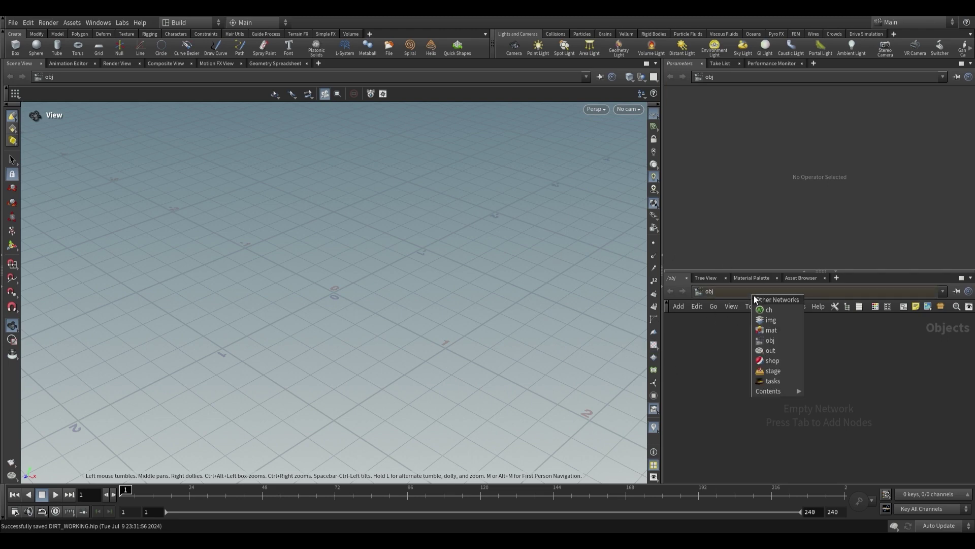
{"action": "left_click", "coordinate": [780, 375]}
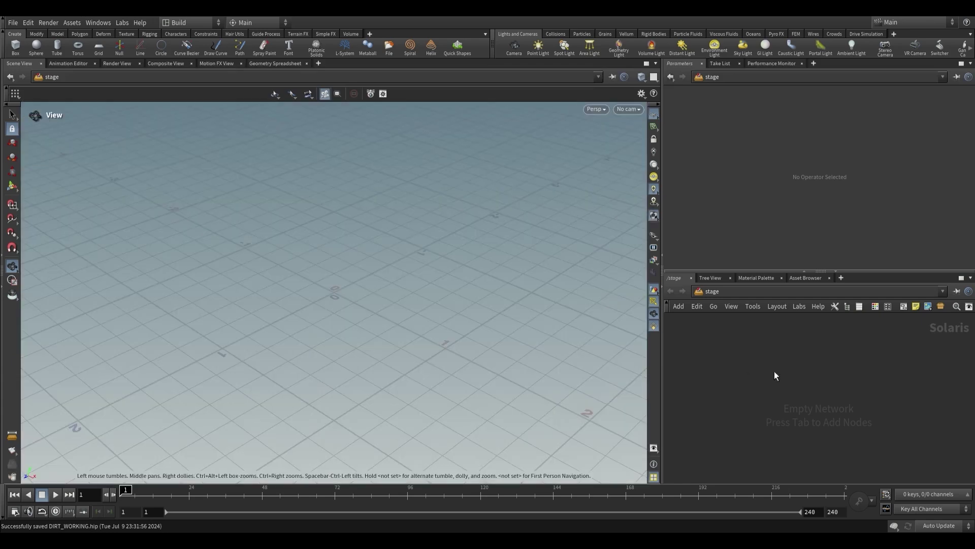
Step: Add a SOP Create node to the empty stage network
{"action": "key", "text": "Tab"}
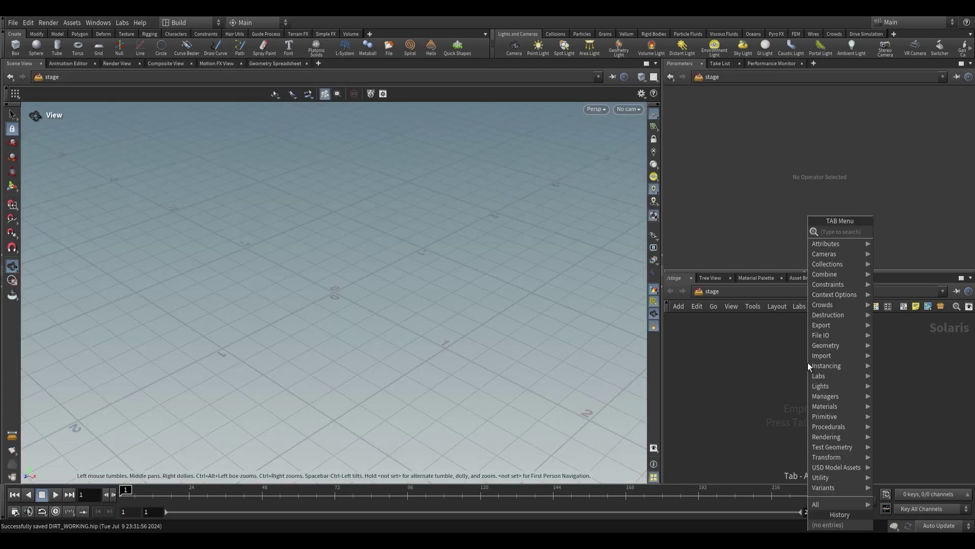
{"action": "type", "text": "sop creat"}
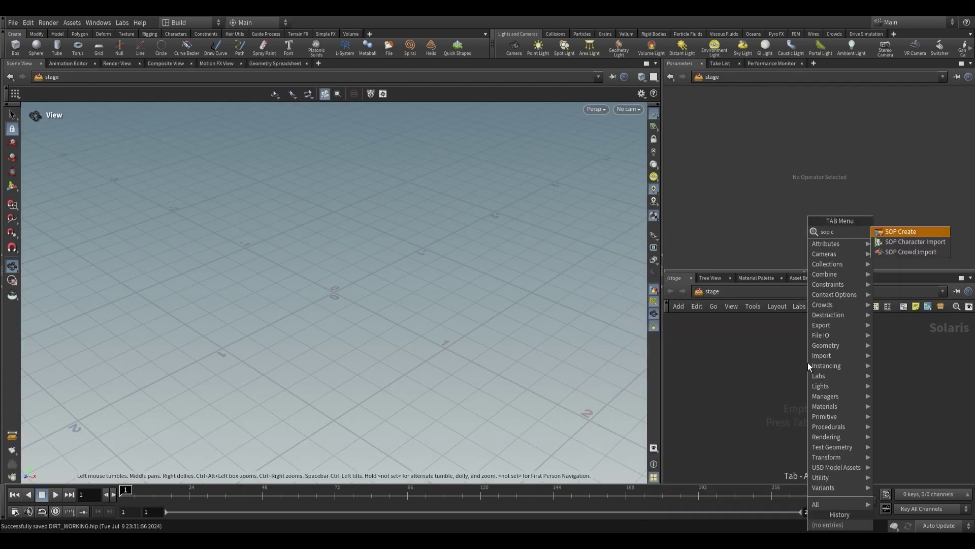
{"action": "key", "text": "Return"}
{"action": "left_click", "coordinate": [808, 364]}
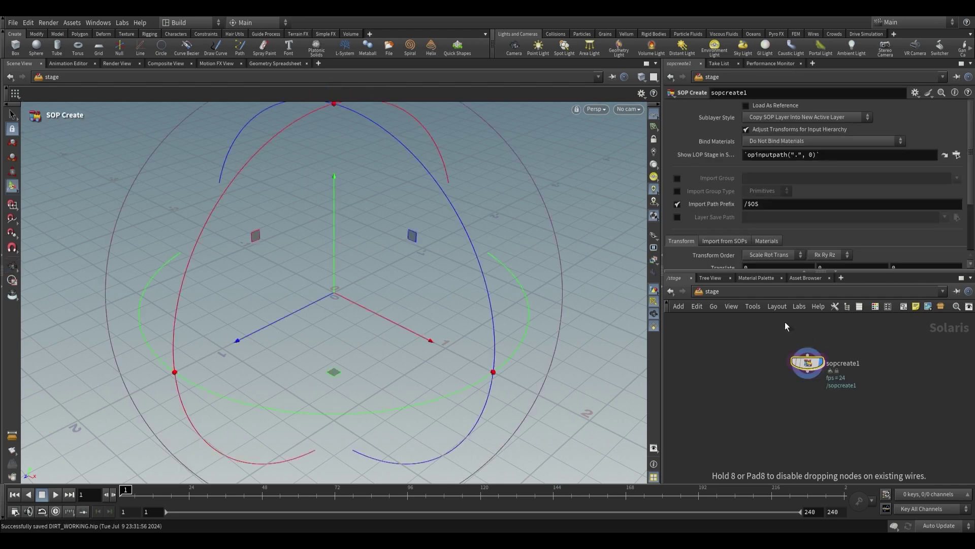
Step: Enter the SOP Create node's geometry network and add a polygon sphere
{"action": "double_click", "coordinate": [807, 362]}
{"action": "key", "text": "Tab"}
{"action": "type", "text": "sphere"}
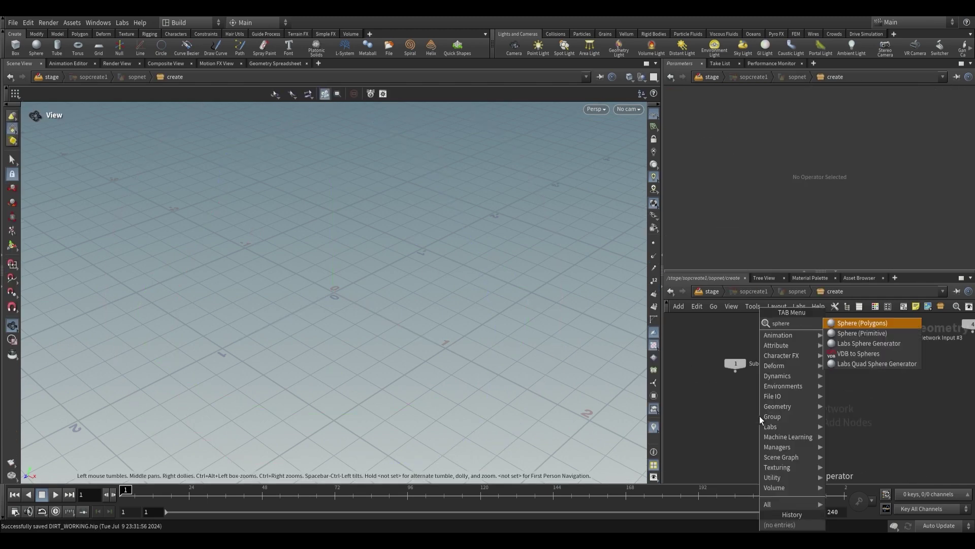
{"action": "key", "text": "Return"}
{"action": "left_click", "coordinate": [749, 412]}
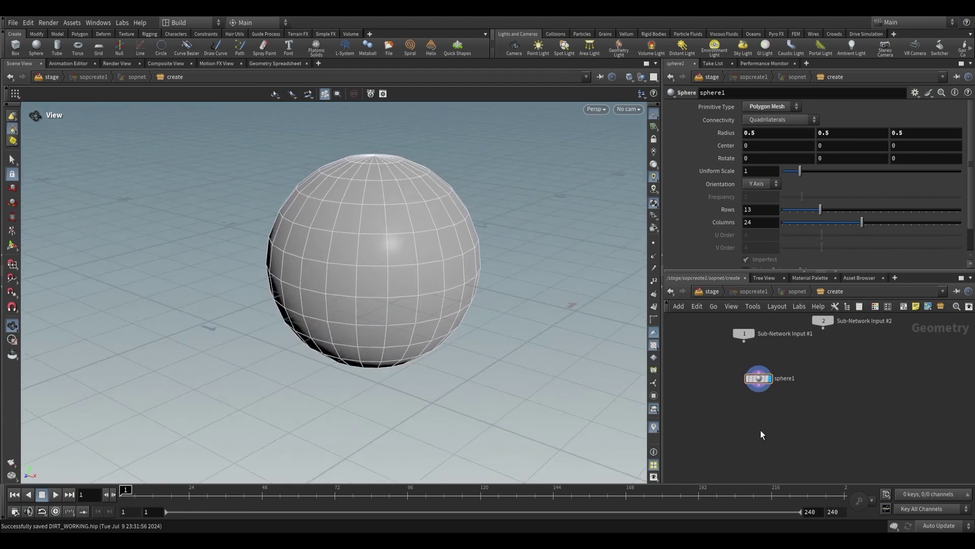
Step: Add a UV Project node fed by the sphere and set its projection to Polar
{"action": "key", "text": "Tab"}
{"action": "type", "text": "uv project"}
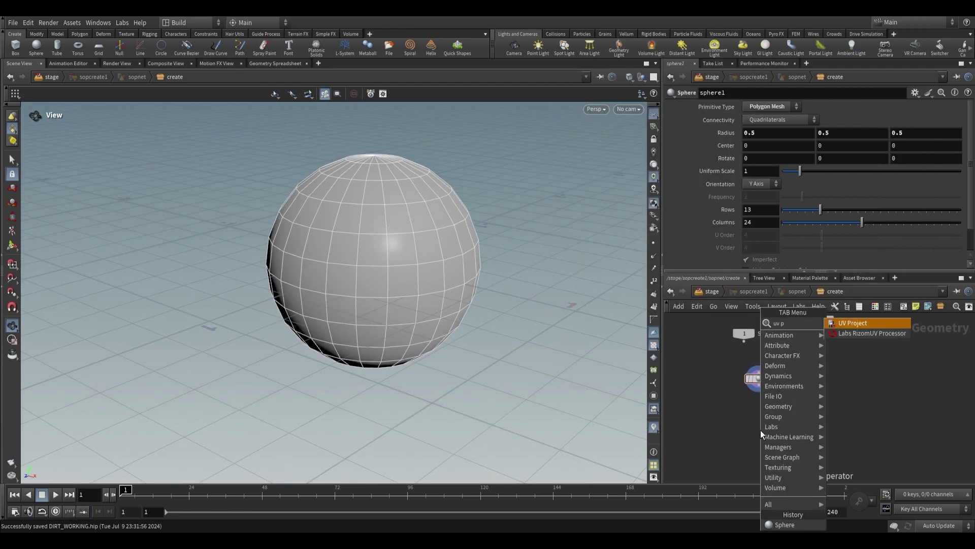
{"action": "key", "text": "Return"}
{"action": "left_click", "coordinate": [760, 430]}
{"action": "left_click", "coordinate": [777, 146]}
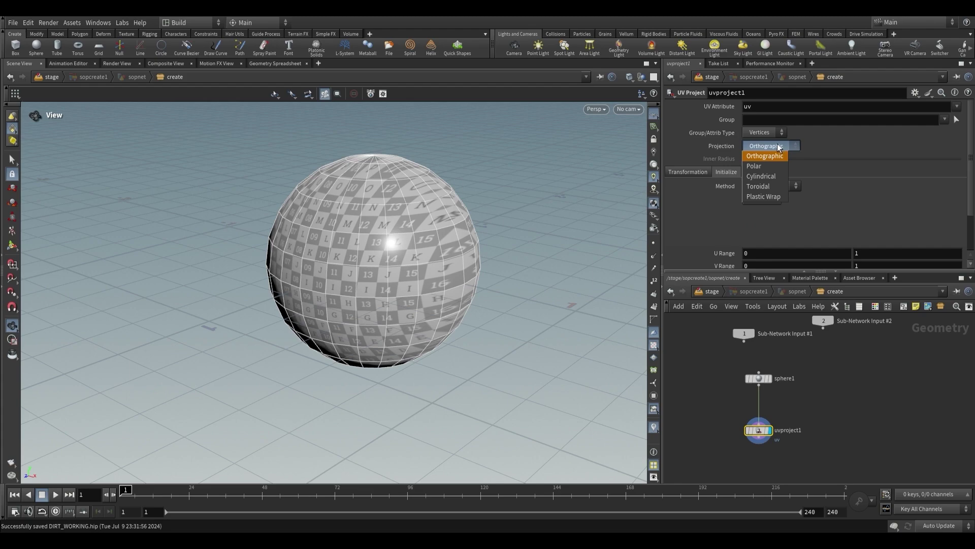
{"action": "left_click", "coordinate": [765, 168]}
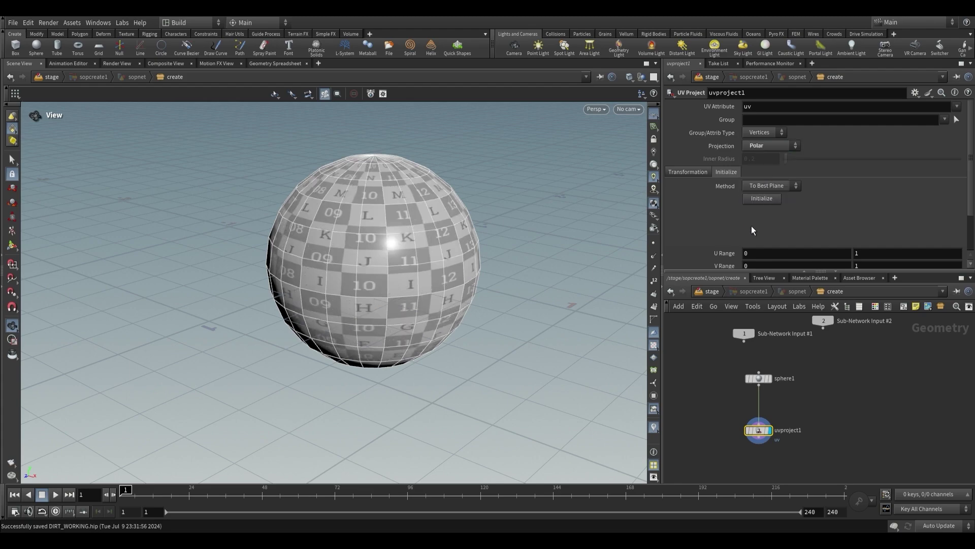
{"action": "scroll", "coordinate": [751, 224], "scroll_direction": "down", "scroll_amount": 2}
{"action": "left_click_drag", "start_coordinate": [363, 284], "coordinate": [356, 242]}
Step: Return to the stage network and rename the SOP Create node as SPHERE
{"action": "left_click", "coordinate": [711, 291]}
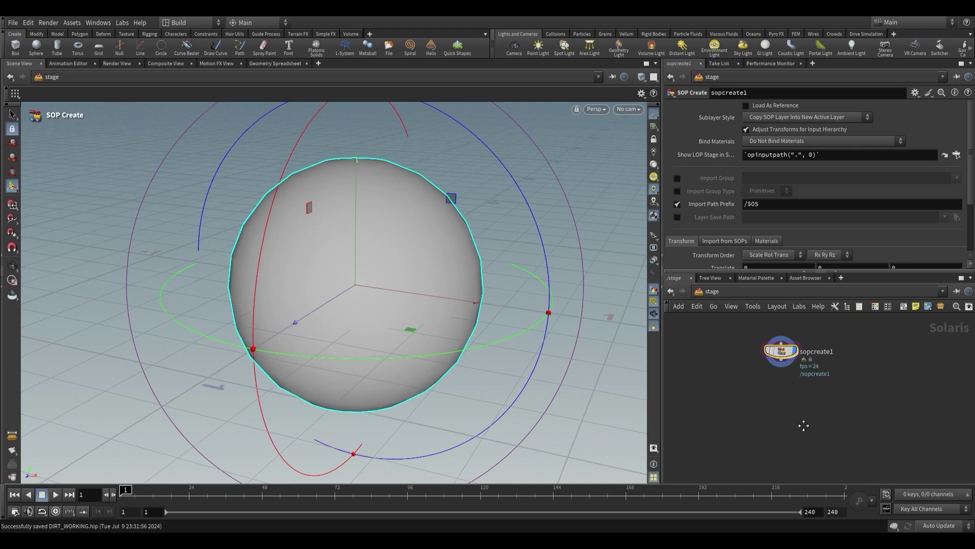
{"action": "double_click", "coordinate": [807, 360]}
{"action": "type", "text": "SPHERE"}
{"action": "key", "text": "Return"}
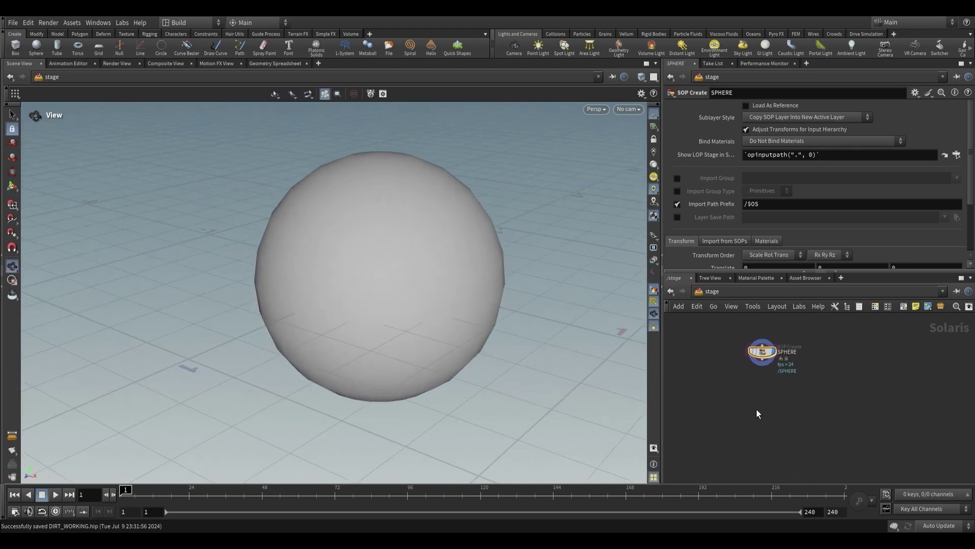
Step: Add a Quick Surface Material node below SPHERE, connected to its output
{"action": "left_click_drag", "start_coordinate": [572, 311], "coordinate": [436, 282]}
{"action": "key", "text": "Tab"}
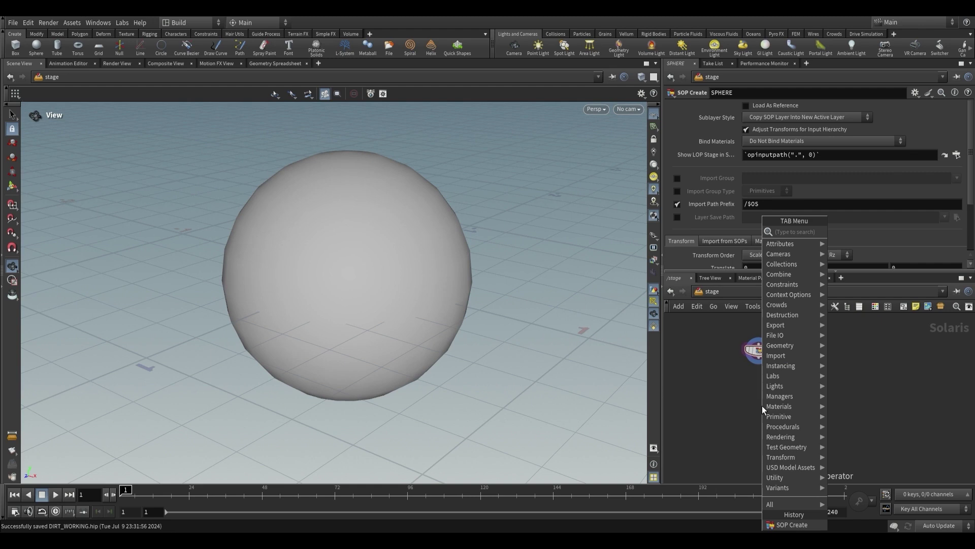
{"action": "type", "text": "quic"}
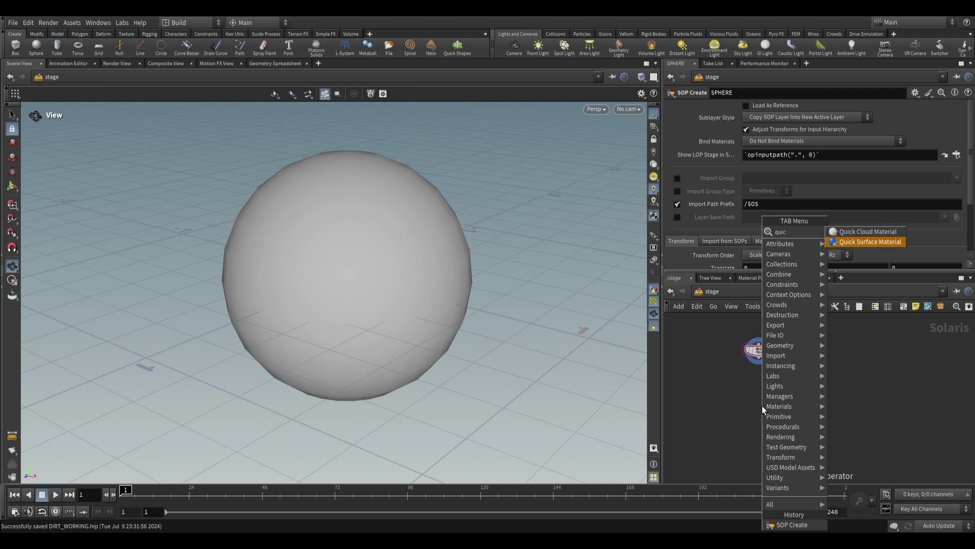
{"action": "key", "text": "Return"}
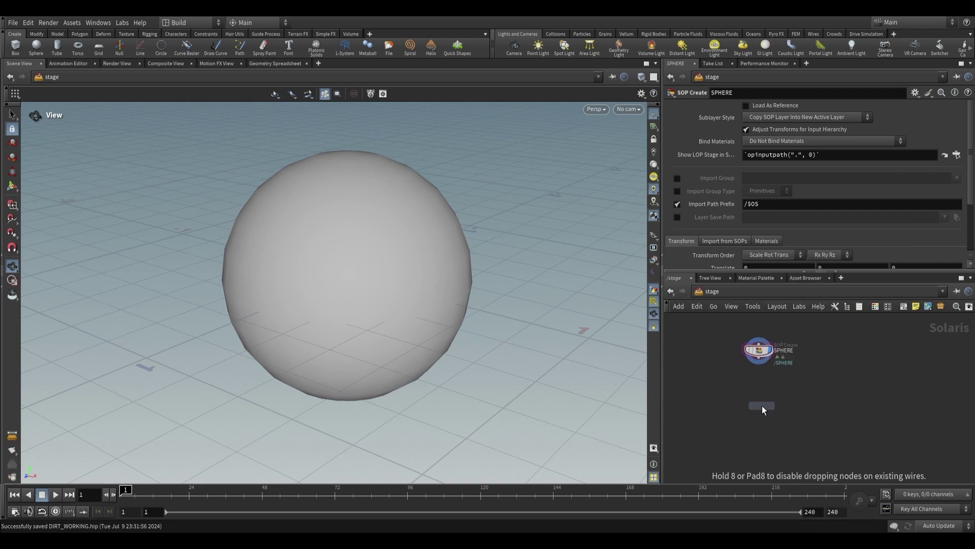
{"action": "left_click", "coordinate": [759, 404]}
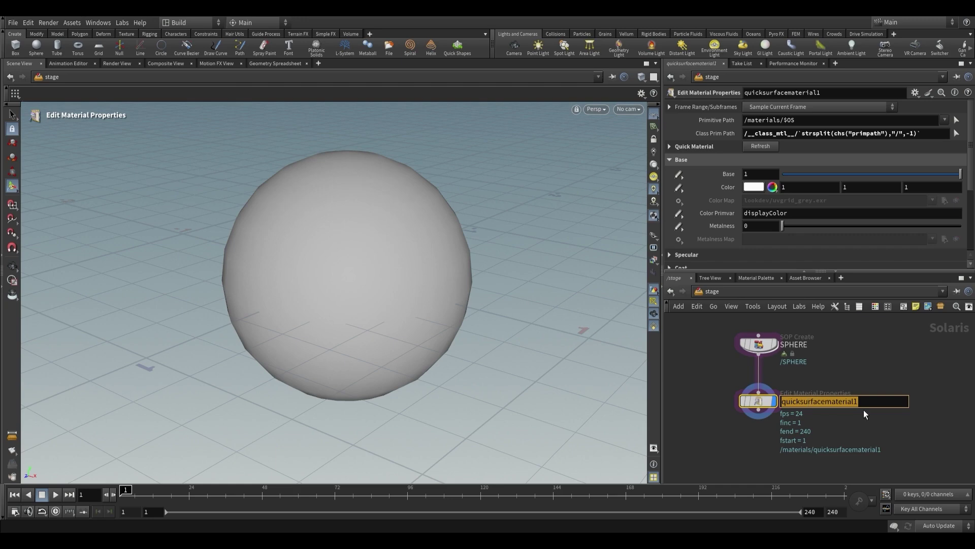
Step: Rename the quick surface material node as DIRT_MATERIAL
{"action": "type", "text": "DIRT"}
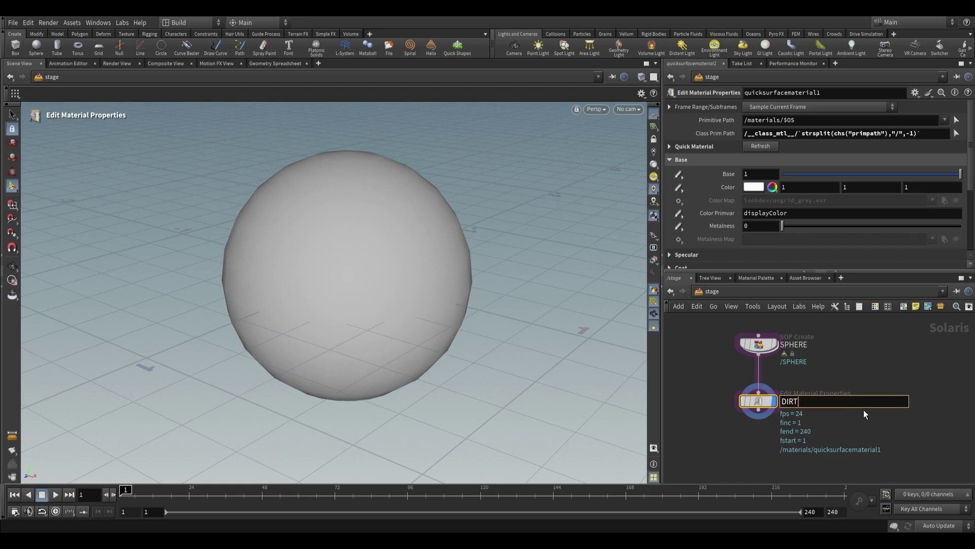
{"action": "key", "text": "Return"}
{"action": "double_click", "coordinate": [823, 400]}
{"action": "type", "text": "_MAET"}
{"action": "key", "text": "BackSpace"}
{"action": "key", "text": "BackSpace"}
{"action": "type", "text": "TERIAL"}
{"action": "key", "text": "Return"}
Step: Add an Assign Material node connected below DIRT_MATERIAL
{"action": "key", "text": "Tab"}
{"action": "type", "text": "assign"}
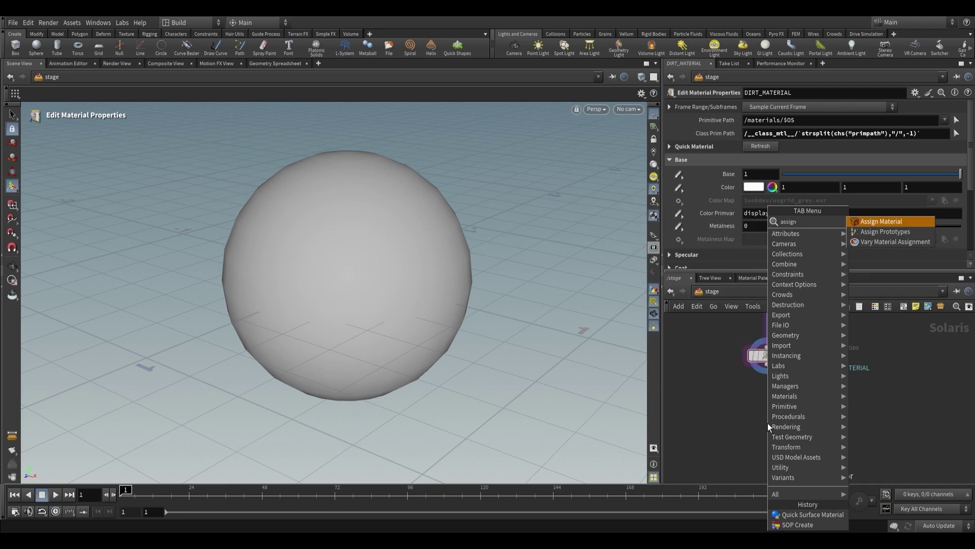
{"action": "key", "text": "Return"}
{"action": "left_click", "coordinate": [767, 422]}
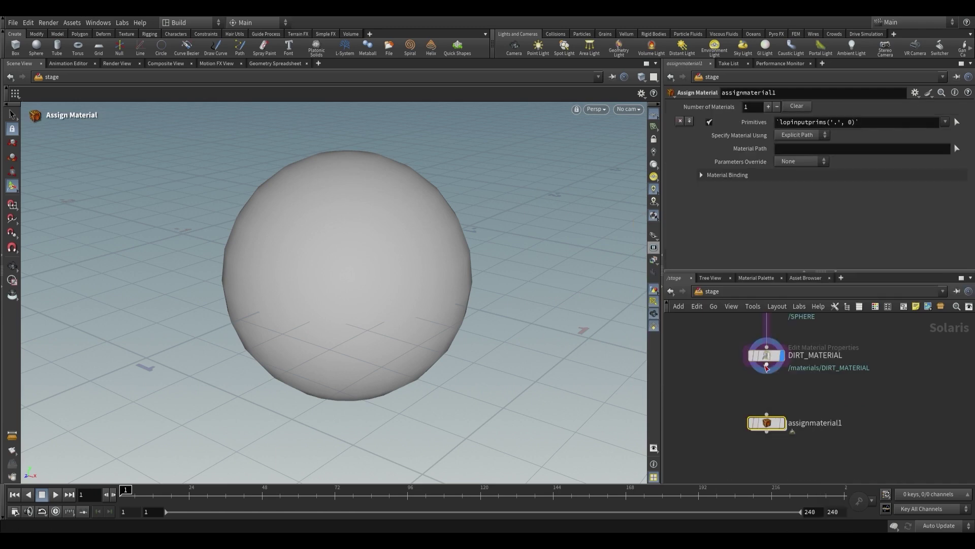
Step: In the Assign Material node, set the primitives to /SPHERE/ and the material path to /materials/DIRT_MATERIAL
{"action": "type", "text": "/SPHERE/"}
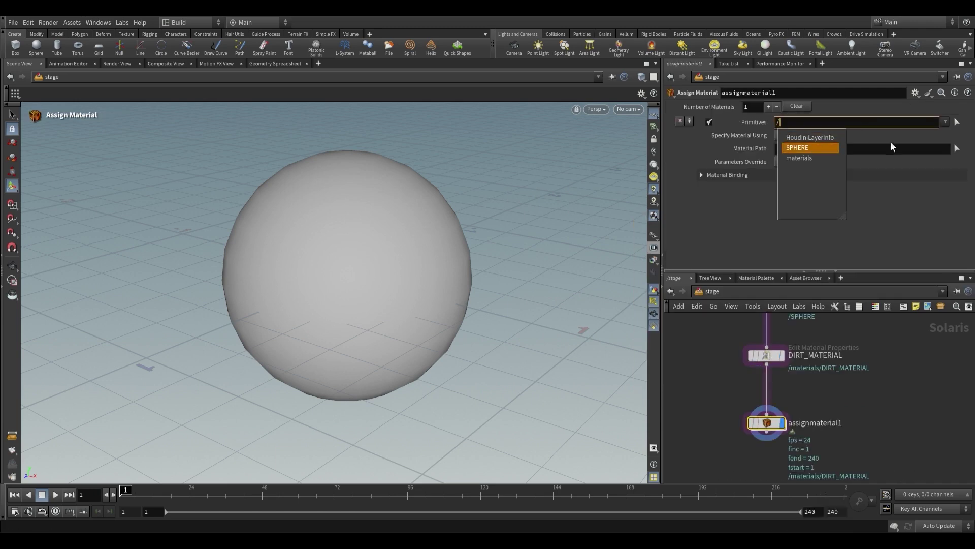
{"action": "left_click", "coordinate": [894, 149]}
{"action": "type", "text": "/"}
{"action": "key", "text": "Down"}
{"action": "key", "text": "Down"}
{"action": "key", "text": "Down"}
{"action": "key", "text": "Return"}
{"action": "key", "text": "Down"}
{"action": "key", "text": "Return"}
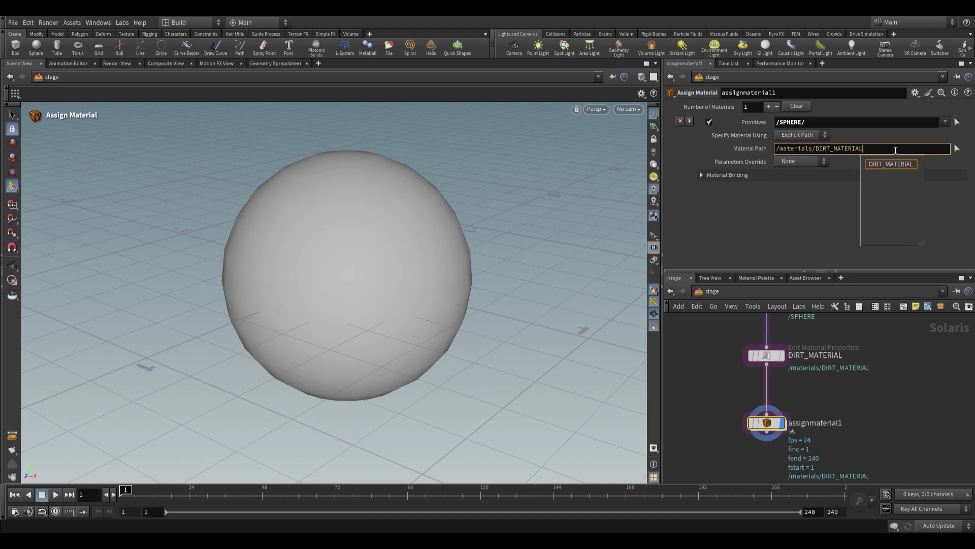
Step: Try a magenta base color on DIRT_MATERIAL and undo the color change
{"action": "left_click", "coordinate": [767, 355]}
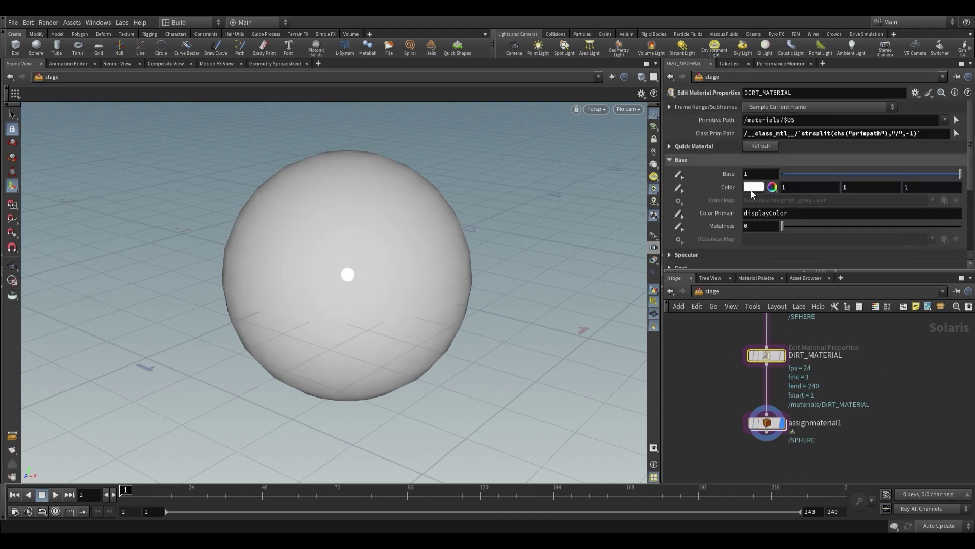
{"action": "left_click", "coordinate": [752, 188]}
{"action": "left_click_drag", "start_coordinate": [646, 178], "coordinate": [669, 189]}
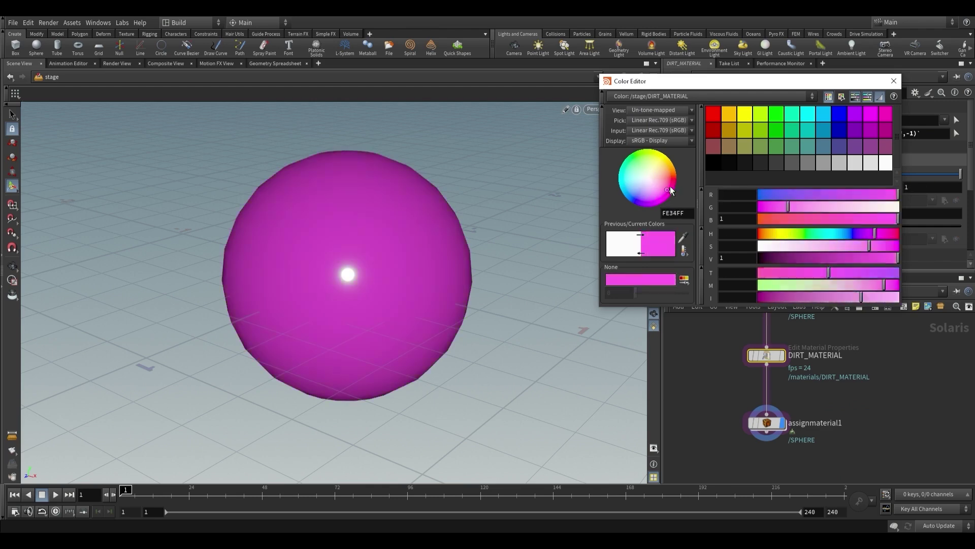
{"action": "left_click", "coordinate": [893, 81]}
{"action": "key", "text": "ctrl+z"}
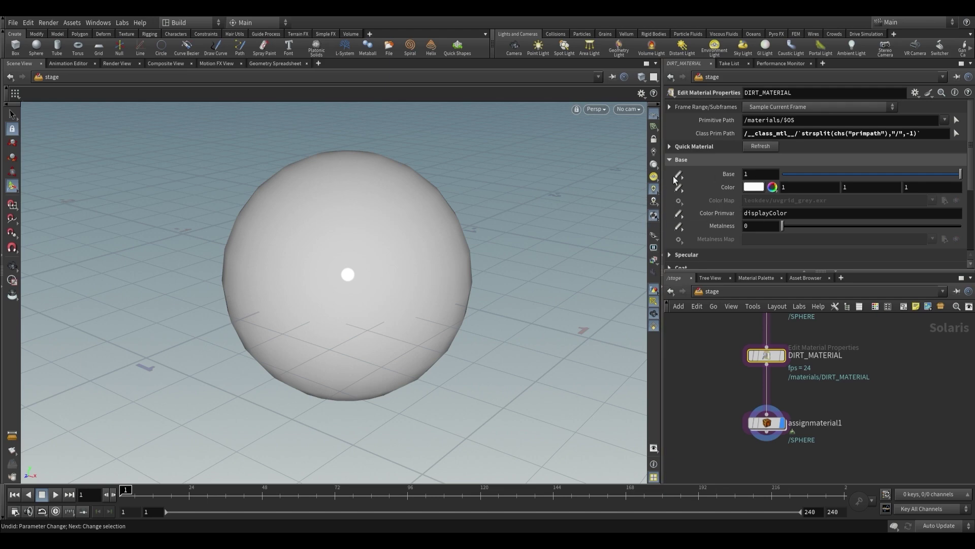
Step: Enable DIRT_MATERIAL's base color map with Set or Create and generate a COP network to supply it
{"action": "left_click", "coordinate": [678, 201]}
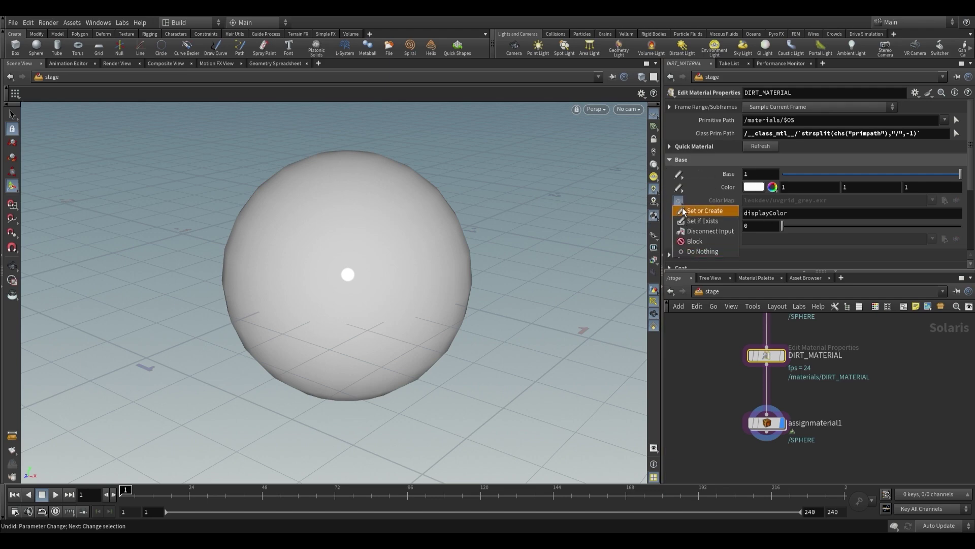
{"action": "left_click", "coordinate": [685, 209]}
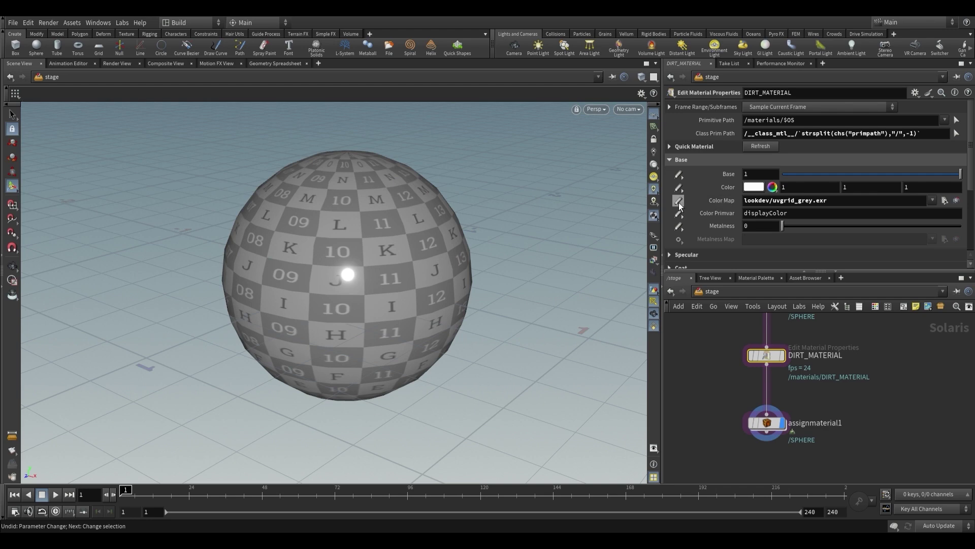
{"action": "left_click", "coordinate": [844, 203]}
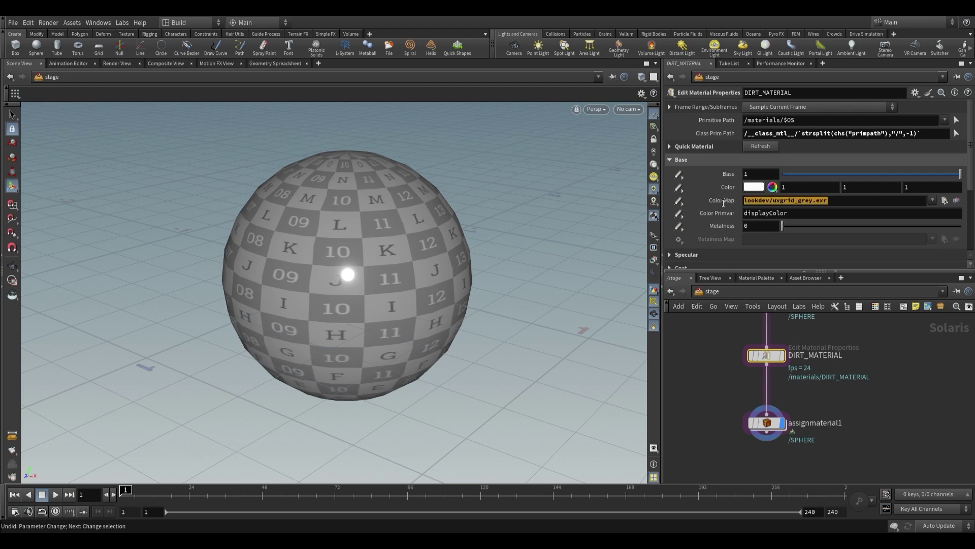
{"action": "left_click", "coordinate": [852, 202]}
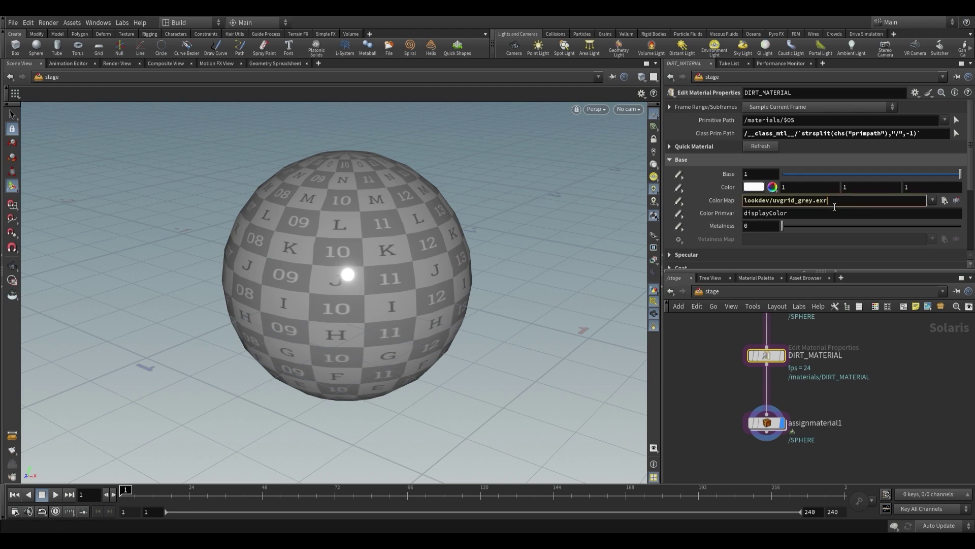
{"action": "double_click", "coordinate": [801, 199]}
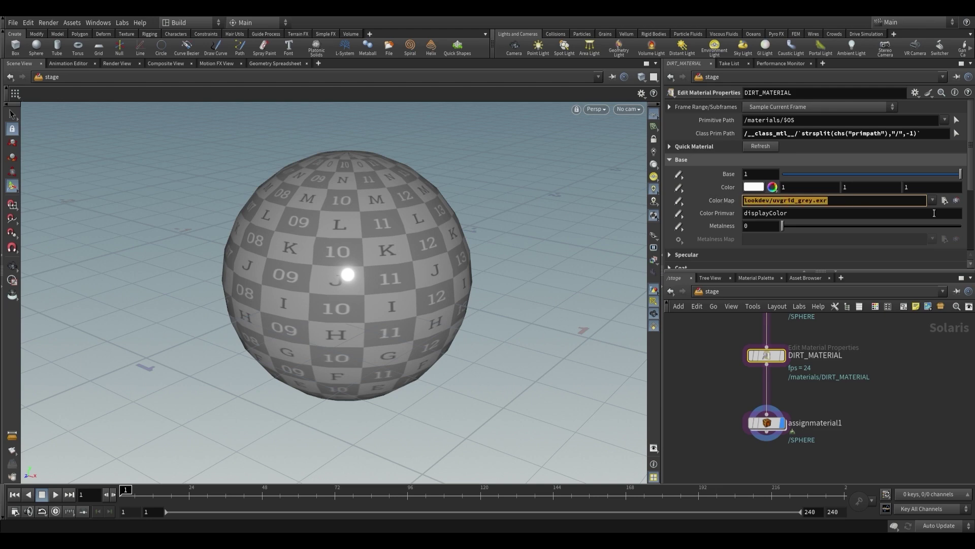
{"action": "left_click", "coordinate": [959, 203]}
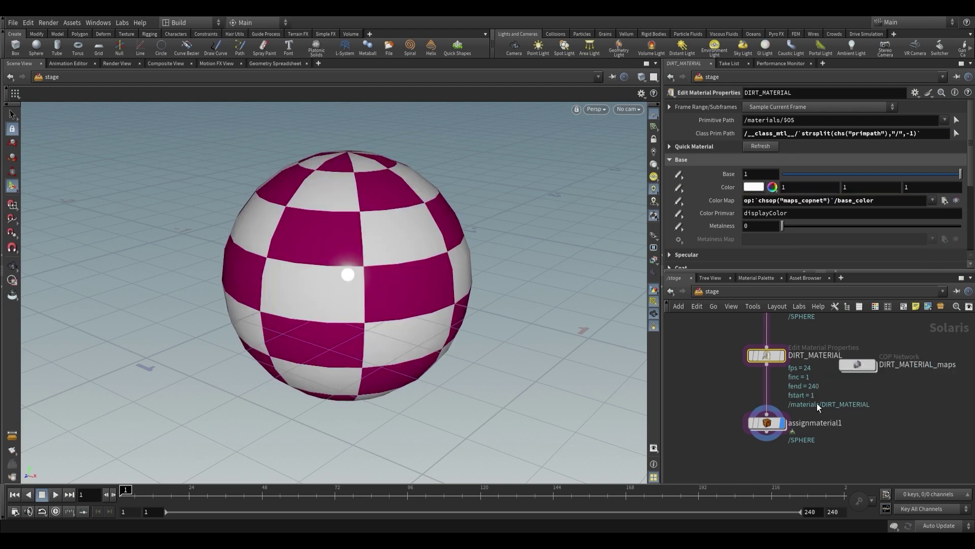
{"action": "scroll", "coordinate": [824, 389], "scroll_direction": "up", "scroll_amount": 3}
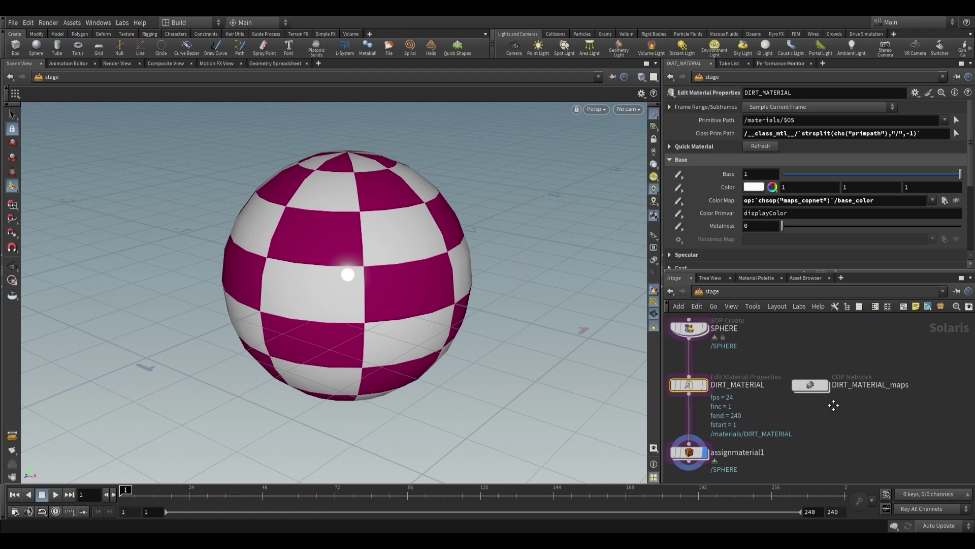
{"action": "left_click", "coordinate": [909, 386]}
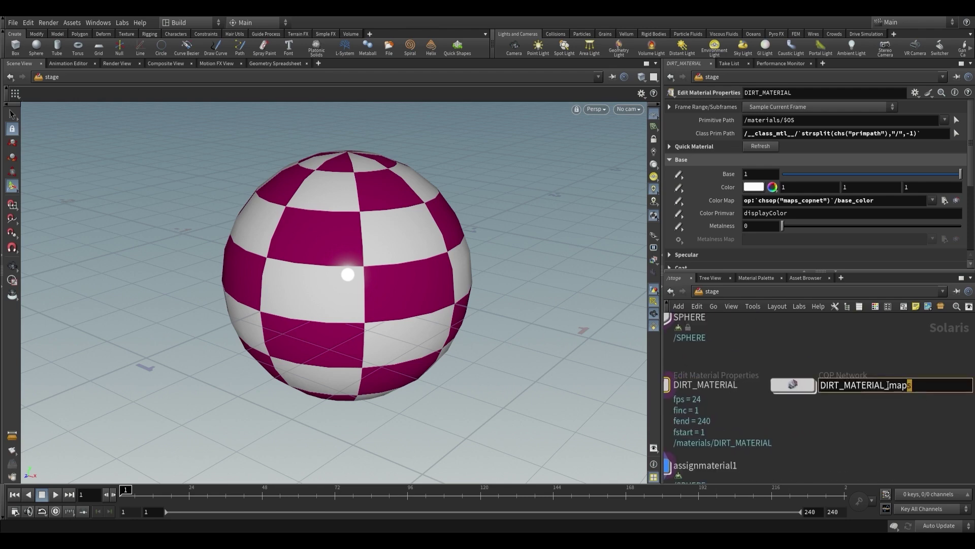
{"action": "left_click", "coordinate": [867, 420]}
{"action": "left_click", "coordinate": [875, 385]}
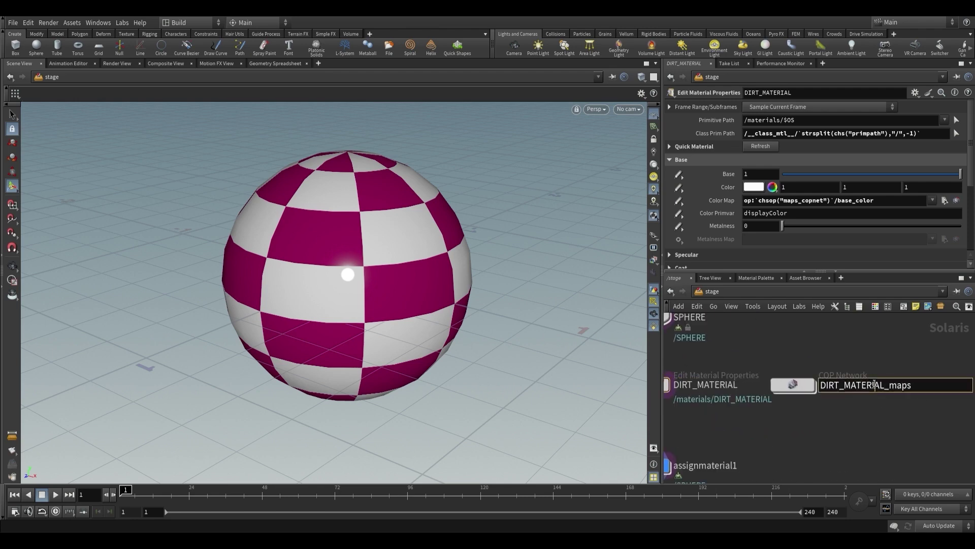
{"action": "left_click", "coordinate": [807, 387]}
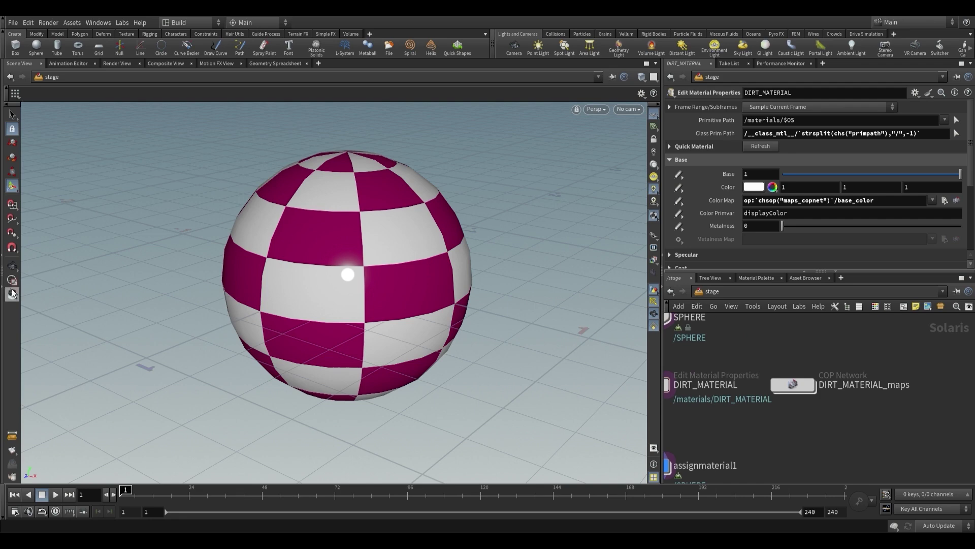
Step: Examine the checkered sphere, then the checkerboard and base_color nodes inside the DIRT_MATERIAL_maps network
{"action": "left_click", "coordinate": [13, 267]}
{"action": "left_click_drag", "start_coordinate": [362, 221], "coordinate": [473, 209]}
{"action": "left_click", "coordinate": [803, 387]}
{"action": "mouse_move", "coordinate": [803, 387]}
{"action": "middle_mouse_down"}
{"action": "mouse_move", "coordinate": [847, 389]}
{"action": "mouse_move", "coordinate": [791, 387]}
{"action": "middle_mouse_up"}
{"action": "scroll", "coordinate": [791, 388], "scroll_direction": "up", "scroll_amount": 1}
{"action": "double_click", "coordinate": [791, 387]}
{"action": "scroll", "coordinate": [831, 376], "scroll_direction": "down", "scroll_amount": 1}
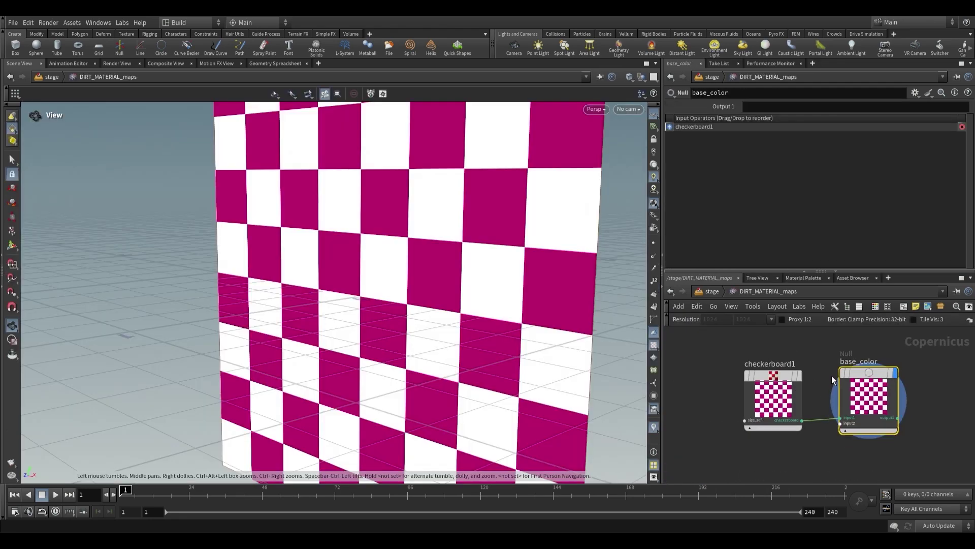
{"action": "scroll", "coordinate": [734, 345], "scroll_direction": "down", "scroll_amount": 2}
{"action": "scroll", "coordinate": [767, 348], "scroll_direction": "up", "scroll_amount": 2}
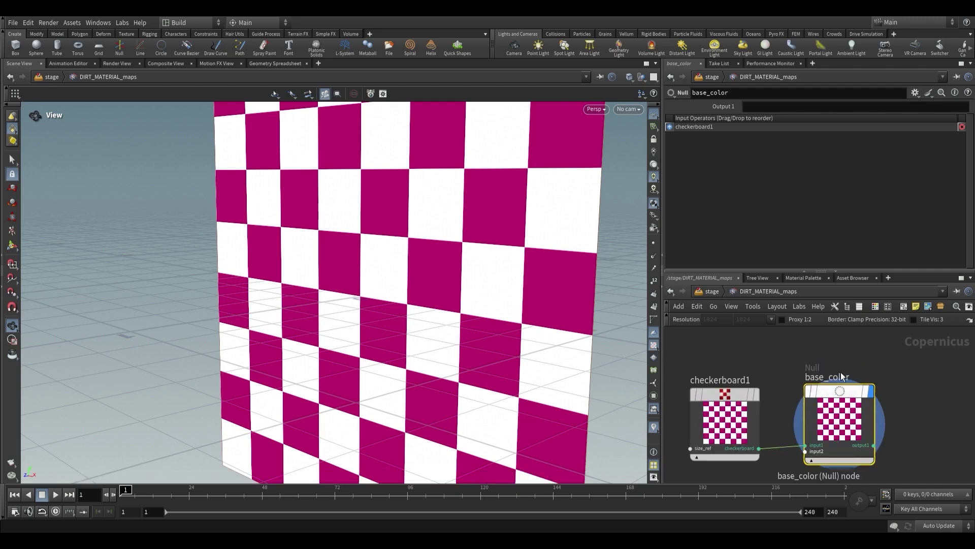
{"action": "key", "text": "u"}
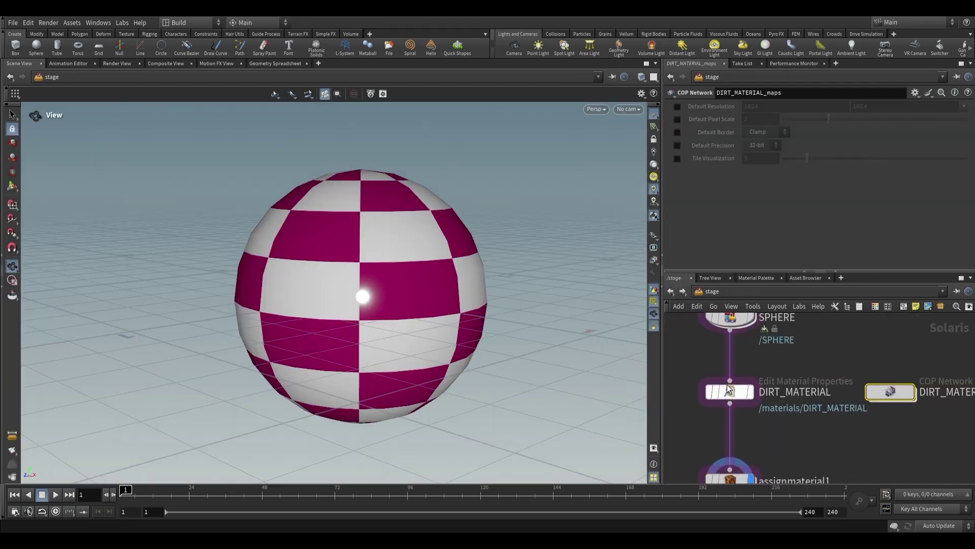
Step: Examine the evaluated path in DIRT_MATERIAL's base color map
{"action": "left_click", "coordinate": [728, 390]}
{"action": "middle_click", "coordinate": [792, 204]}
{"action": "left_click_drag", "start_coordinate": [781, 201], "coordinate": [845, 202]}
{"action": "left_click", "coordinate": [873, 202]}
{"action": "double_click", "coordinate": [848, 200]}
Step: In DIRT_MATERIAL_maps, space the checkerboard1 and base_color nodes farther apart and return to the stage network
{"action": "double_click", "coordinate": [895, 399]}
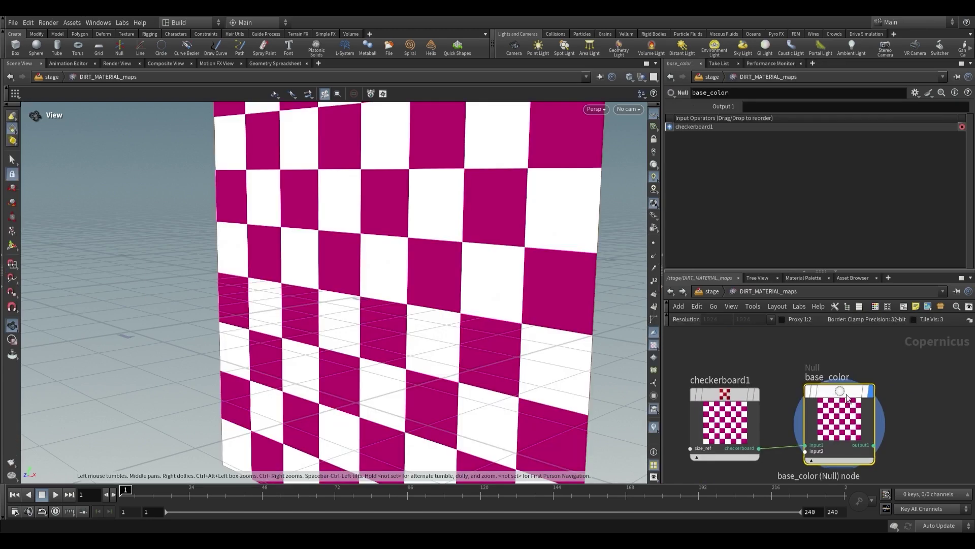
{"action": "middle_click_drag", "start_coordinate": [772, 386], "coordinate": [912, 383]}
{"action": "scroll", "coordinate": [894, 379], "scroll_direction": "down", "scroll_amount": 2}
{"action": "left_click_drag", "start_coordinate": [878, 388], "coordinate": [754, 386]}
{"action": "middle_click_drag", "start_coordinate": [886, 413], "coordinate": [791, 405]}
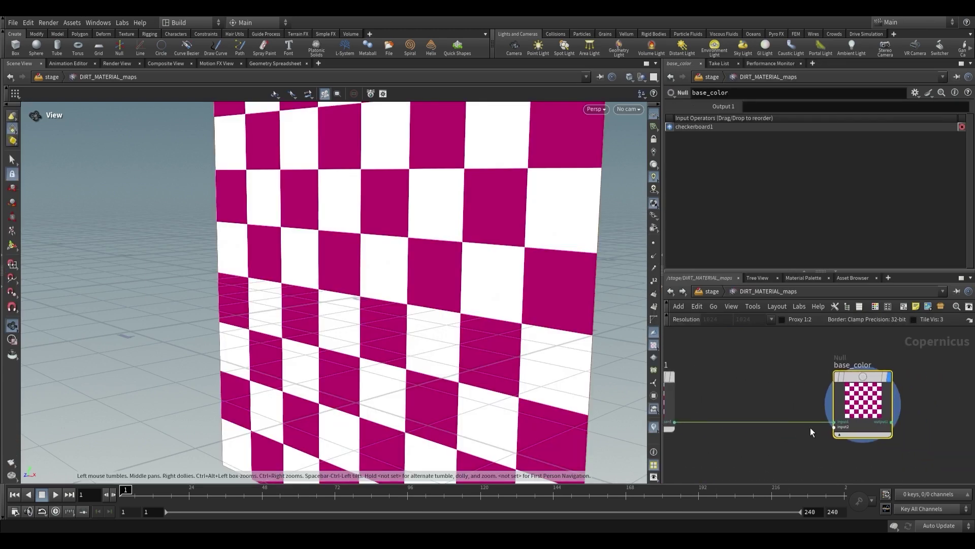
{"action": "key", "text": "u"}
Step: Enable DIRT_MATERIAL's specular roughness map with Set or Create and generate its COP source
{"action": "left_click", "coordinate": [737, 392]}
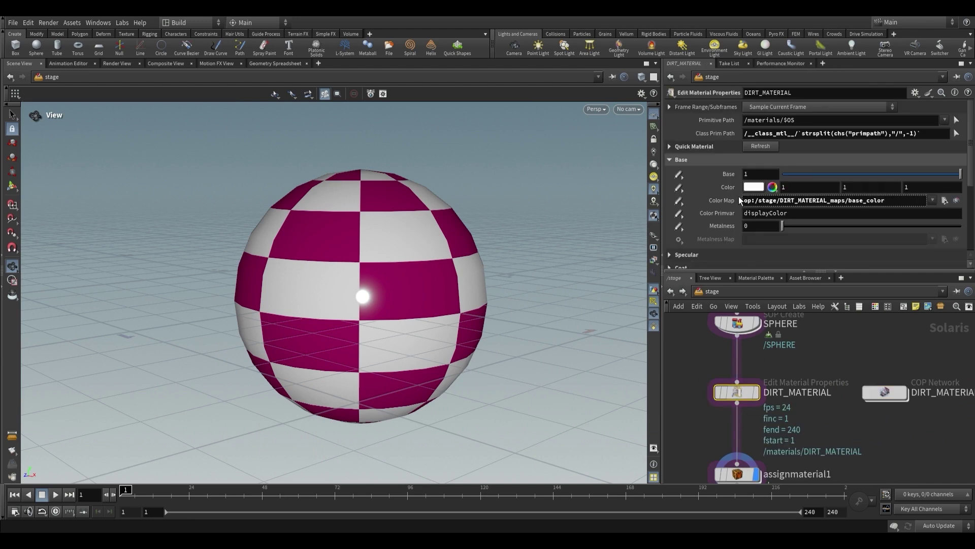
{"action": "scroll", "coordinate": [685, 212], "scroll_direction": "down", "scroll_amount": 1}
{"action": "left_click", "coordinate": [686, 215]}
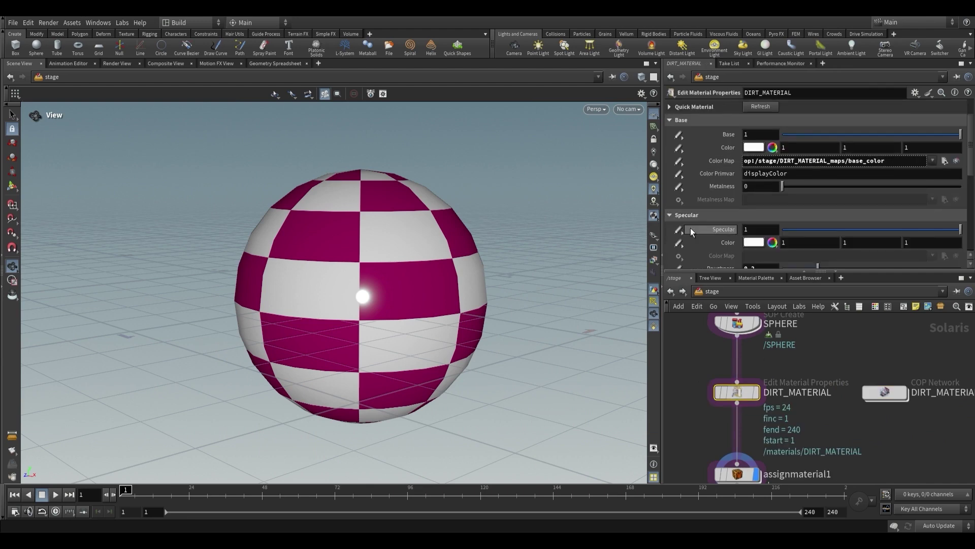
{"action": "scroll", "coordinate": [694, 226], "scroll_direction": "down", "scroll_amount": 1}
{"action": "scroll", "coordinate": [696, 221], "scroll_direction": "down", "scroll_amount": 1}
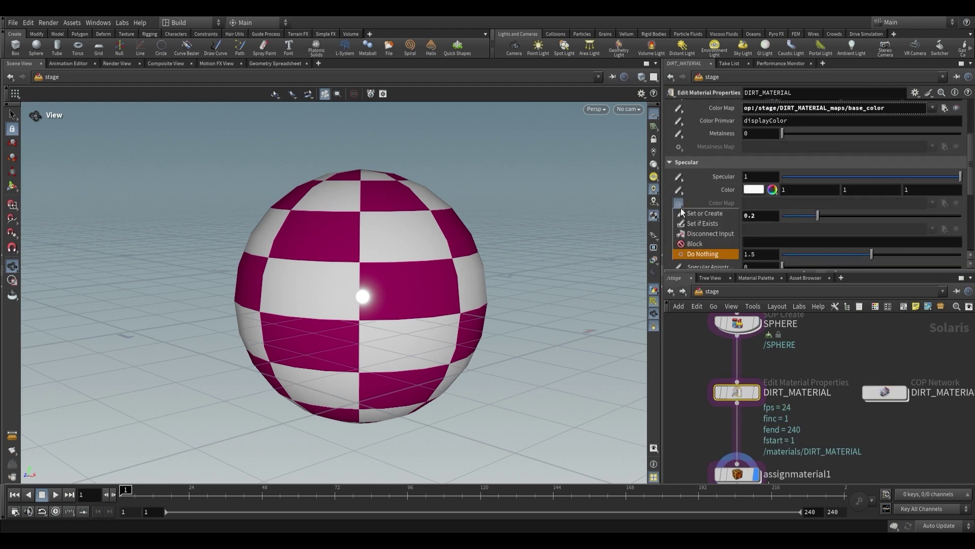
{"action": "left_click", "coordinate": [678, 228]}
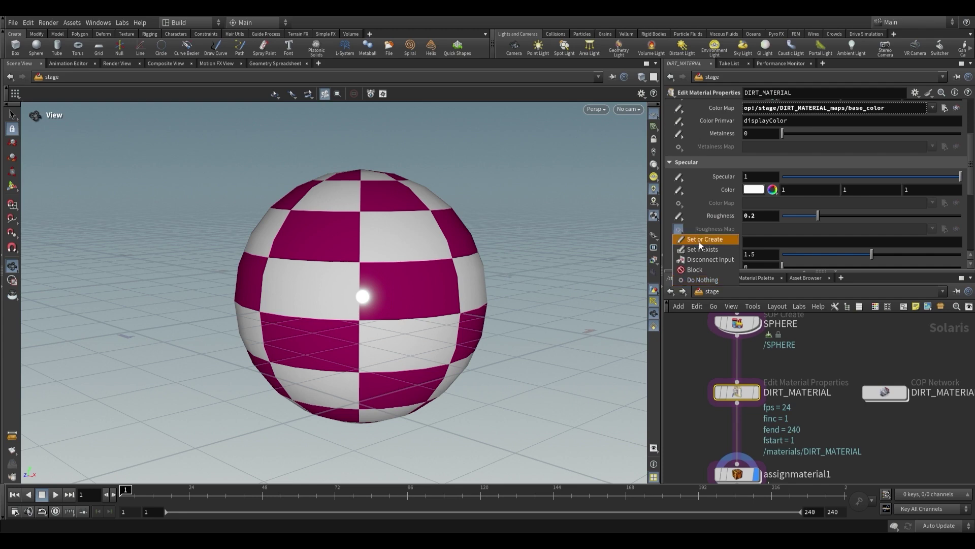
{"action": "left_click", "coordinate": [724, 235]}
{"action": "left_click", "coordinate": [956, 229]}
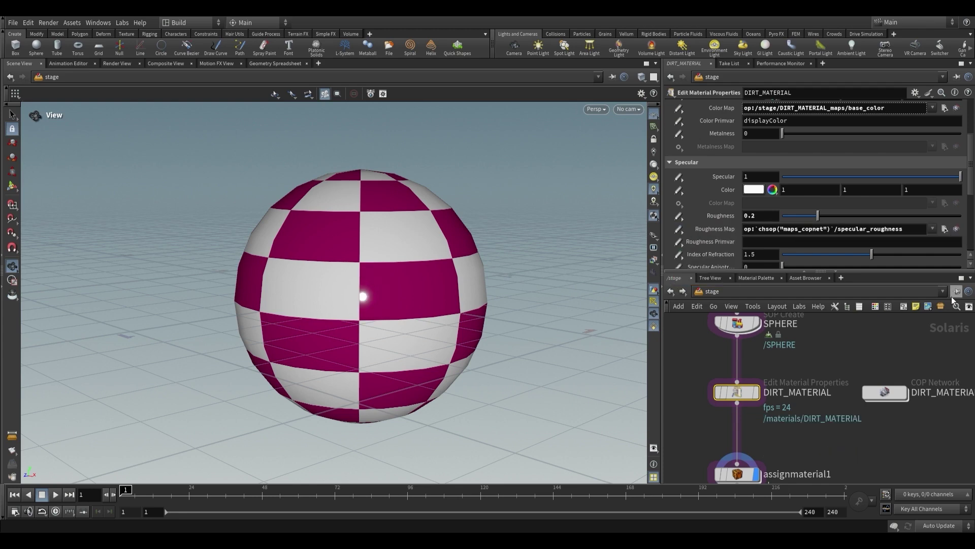
Step: In DIRT_MATERIAL_maps, arrange checkerboard2 and specular_roughness below the base color nodes and display specular_roughness
{"action": "middle_click_drag", "start_coordinate": [887, 382], "coordinate": [842, 389]}
{"action": "scroll", "coordinate": [843, 390], "scroll_direction": "down", "scroll_amount": 1}
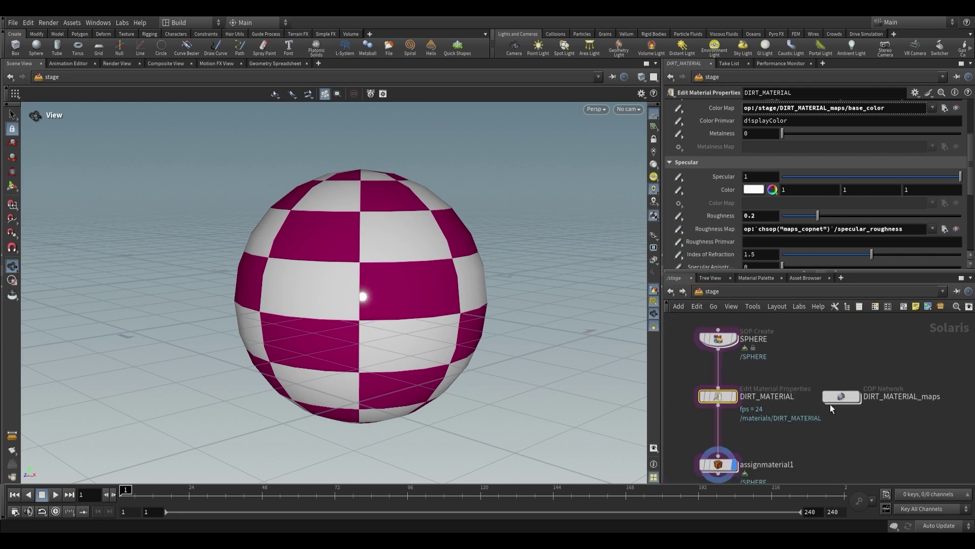
{"action": "double_click", "coordinate": [849, 395]}
{"action": "left_click_drag", "start_coordinate": [815, 420], "coordinate": [842, 411]}
{"action": "scroll", "coordinate": [845, 373], "scroll_direction": "up", "scroll_amount": 2}
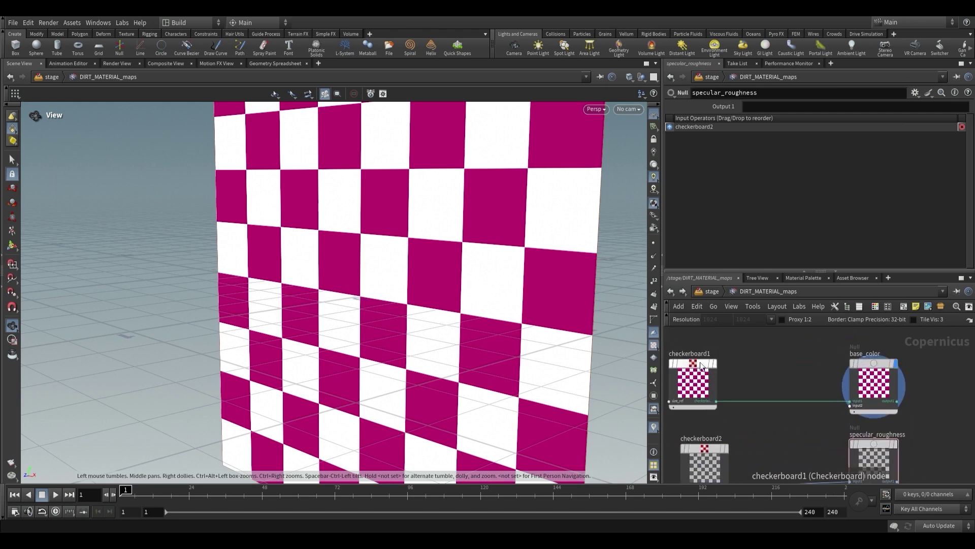
{"action": "left_click", "coordinate": [849, 381]}
{"action": "middle_click_drag", "start_coordinate": [841, 442], "coordinate": [847, 395]}
{"action": "scroll", "coordinate": [696, 392], "scroll_direction": "up", "scroll_amount": 2}
{"action": "left_click", "coordinate": [694, 406]}
{"action": "left_click", "coordinate": [901, 410]}
{"action": "left_click", "coordinate": [919, 397]}
{"action": "left_click_drag", "start_coordinate": [473, 290], "coordinate": [492, 288]}
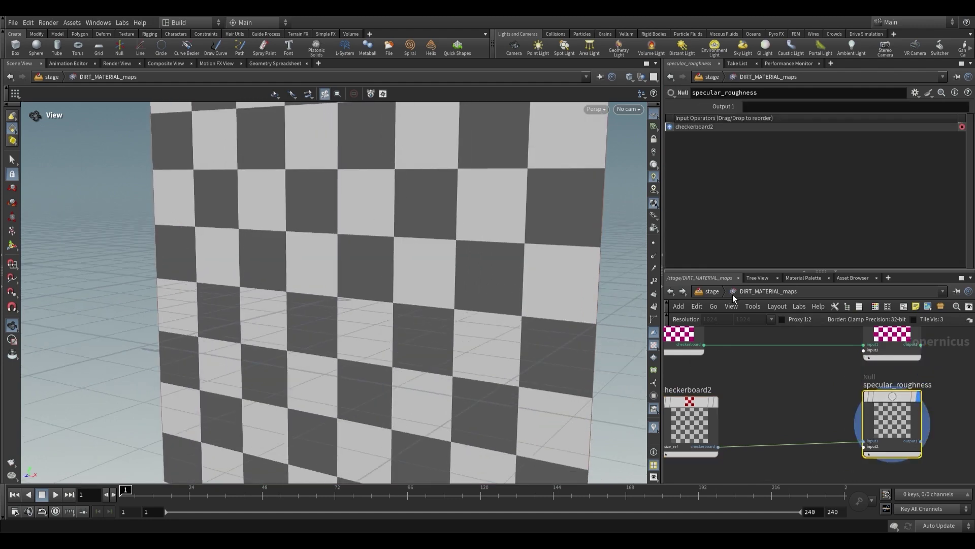
Step: Back in the stage network, enable DIRT_MATERIAL's bump height map and generate its COP source
{"action": "left_click", "coordinate": [711, 291]}
{"action": "scroll", "coordinate": [747, 414], "scroll_direction": "up", "scroll_amount": 2}
{"action": "left_click", "coordinate": [715, 388]}
{"action": "scroll", "coordinate": [727, 232], "scroll_direction": "down", "scroll_amount": 3}
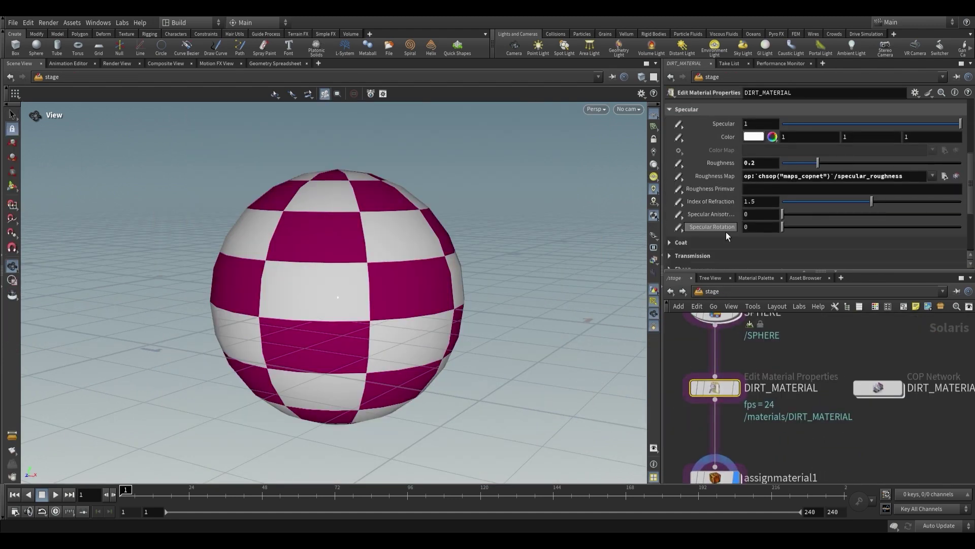
{"action": "scroll", "coordinate": [726, 232], "scroll_direction": "down", "scroll_amount": 3}
{"action": "left_click", "coordinate": [727, 240]}
{"action": "scroll", "coordinate": [723, 229], "scroll_direction": "down", "scroll_amount": 2}
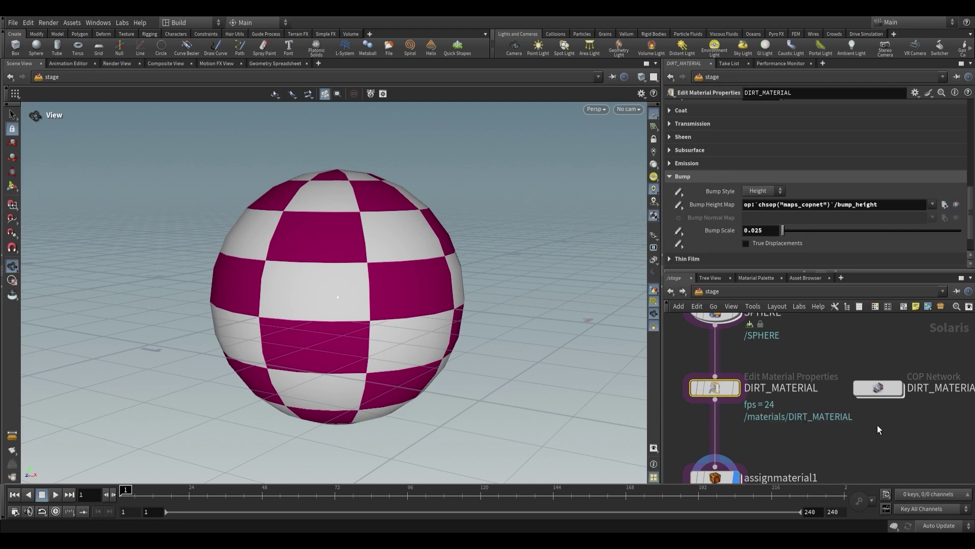
Step: In DIRT_MATERIAL_maps, arrange checkerboard3 and bump_height below the roughness nodes and display bump_height
{"action": "double_click", "coordinate": [878, 388]}
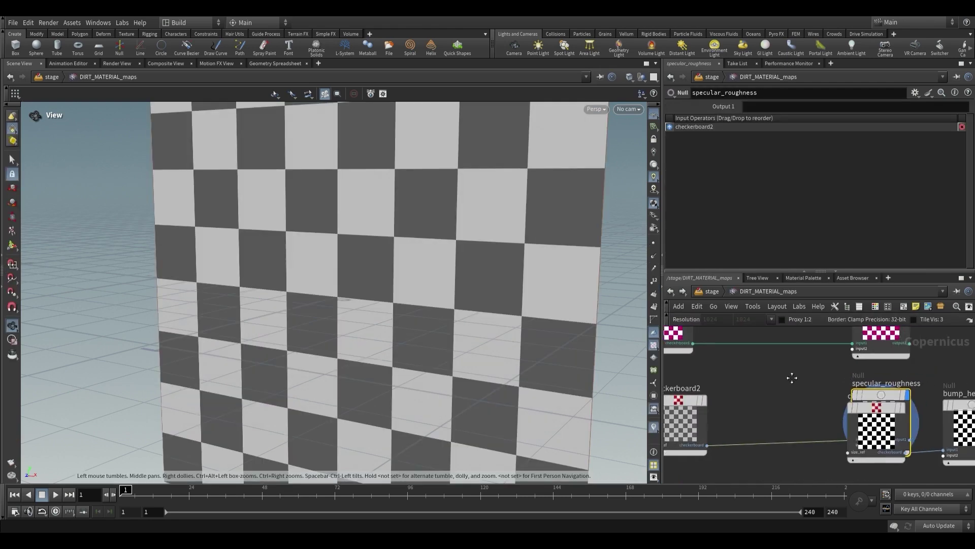
{"action": "scroll", "coordinate": [835, 412], "scroll_direction": "down", "scroll_amount": 2}
{"action": "scroll", "coordinate": [776, 453], "scroll_direction": "up", "scroll_amount": 3}
{"action": "left_click_drag", "start_coordinate": [813, 399], "coordinate": [740, 459]}
{"action": "left_click_drag", "start_coordinate": [892, 394], "coordinate": [796, 474]}
{"action": "middle_click_drag", "start_coordinate": [760, 455], "coordinate": [827, 426]}
{"action": "left_click_drag", "start_coordinate": [827, 426], "coordinate": [750, 443]}
{"action": "left_click", "coordinate": [752, 430]}
{"action": "left_click", "coordinate": [884, 426]}
{"action": "left_click_drag", "start_coordinate": [878, 436], "coordinate": [903, 436]}
{"action": "scroll", "coordinate": [787, 403], "scroll_direction": "down", "scroll_amount": 3}
{"action": "middle_click_drag", "start_coordinate": [788, 366], "coordinate": [809, 388]}
{"action": "scroll", "coordinate": [813, 375], "scroll_direction": "up", "scroll_amount": 2}
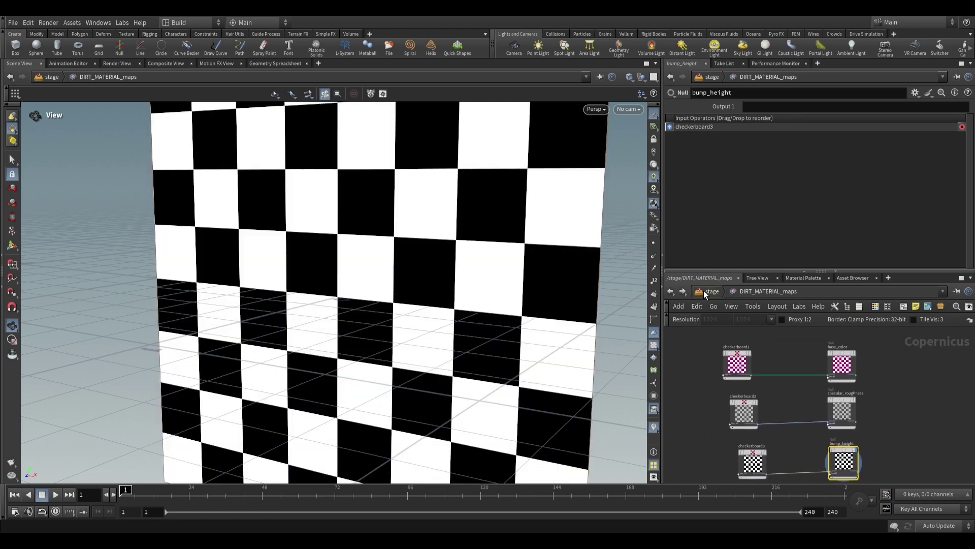
Step: Review DIRT_MATERIAL's map parameters and the three matching node pairs in DIRT_MATERIAL_maps
{"action": "left_click", "coordinate": [704, 291]}
{"action": "left_click", "coordinate": [730, 388]}
{"action": "scroll", "coordinate": [735, 215], "scroll_direction": "up", "scroll_amount": 4}
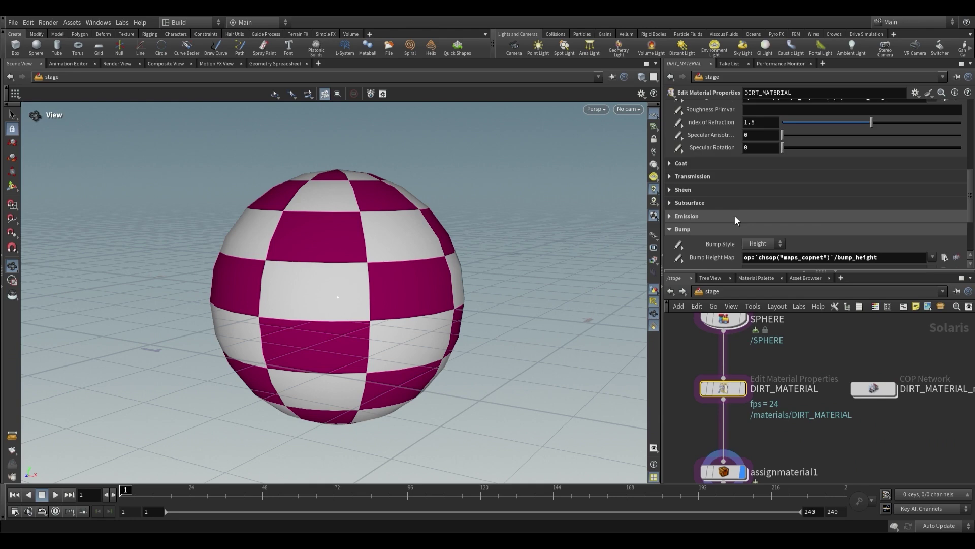
{"action": "double_click", "coordinate": [890, 395]}
{"action": "middle_click_drag", "start_coordinate": [848, 373], "coordinate": [806, 364]}
{"action": "left_click_drag", "start_coordinate": [866, 460], "coordinate": [756, 351]}
{"action": "middle_click_drag", "start_coordinate": [751, 353], "coordinate": [807, 364]}
{"action": "left_click", "coordinate": [792, 357]}
{"action": "scroll", "coordinate": [797, 360], "scroll_direction": "down", "scroll_amount": 1}
{"action": "scroll", "coordinate": [793, 361], "scroll_direction": "up", "scroll_amount": 3}
{"action": "scroll", "coordinate": [798, 379], "scroll_direction": "down", "scroll_amount": 2}
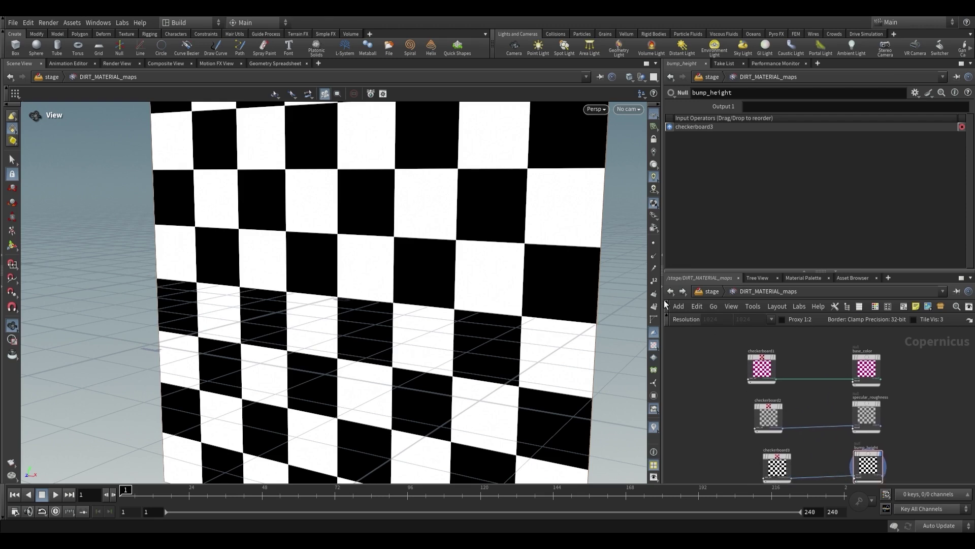
Step: Widen the network editor and move checkerboard1 and base_color away from the other map nodes
{"action": "left_click_drag", "start_coordinate": [662, 303], "coordinate": [463, 303]}
{"action": "middle_click_drag", "start_coordinate": [580, 358], "coordinate": [629, 358]}
{"action": "middle_click_drag", "start_coordinate": [721, 335], "coordinate": [683, 349]}
{"action": "scroll", "coordinate": [682, 349], "scroll_direction": "up", "scroll_amount": 1}
{"action": "mouse_move", "coordinate": [717, 377]}
{"action": "middle_mouse_down"}
{"action": "mouse_move", "coordinate": [697, 398]}
{"action": "mouse_move", "coordinate": [723, 393]}
{"action": "middle_mouse_up"}
{"action": "scroll", "coordinate": [693, 395], "scroll_direction": "up", "scroll_amount": 2}
{"action": "left_click_drag", "start_coordinate": [417, 310], "coordinate": [327, 283]}
{"action": "middle_click_drag", "start_coordinate": [753, 391], "coordinate": [672, 415]}
{"action": "scroll", "coordinate": [647, 413], "scroll_direction": "down", "scroll_amount": 1}
{"action": "scroll", "coordinate": [739, 424], "scroll_direction": "down", "scroll_amount": 3}
{"action": "left_click_drag", "start_coordinate": [592, 426], "coordinate": [768, 339]}
{"action": "middle_click_drag", "start_coordinate": [712, 379], "coordinate": [724, 428]}
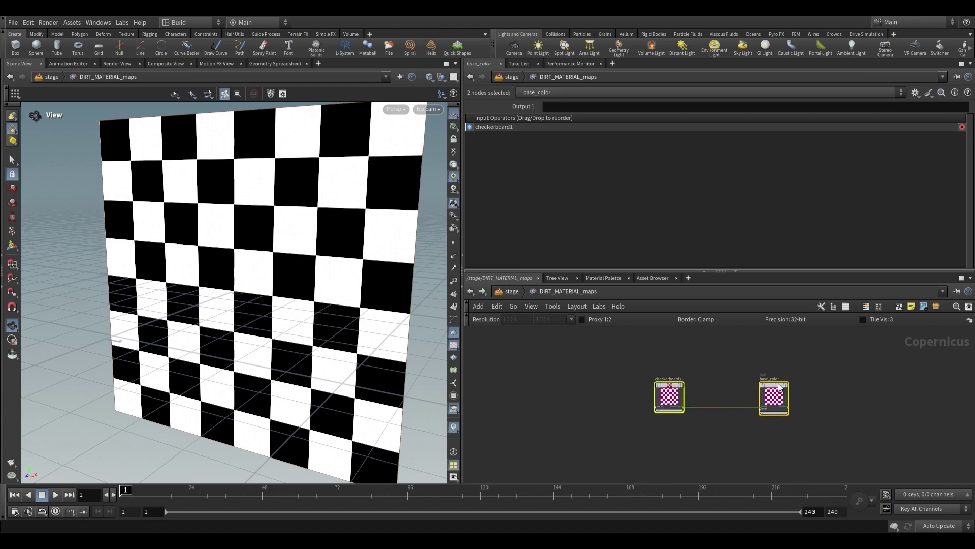
Step: Add a Fractal Noise node beside checkerboard1
{"action": "left_click", "coordinate": [725, 435]}
{"action": "scroll", "coordinate": [732, 426], "scroll_direction": "up", "scroll_amount": 2}
{"action": "key", "text": "Tab"}
{"action": "type", "text": "noise"}
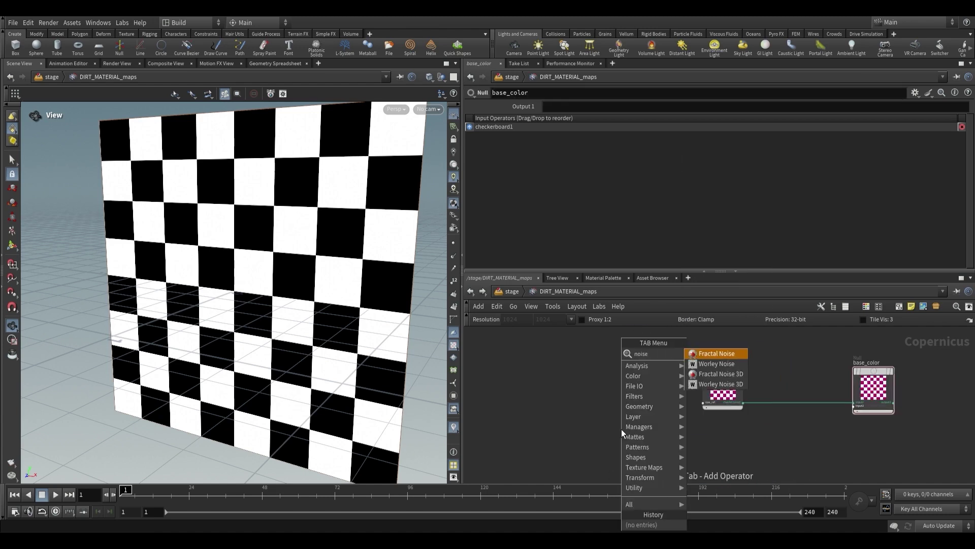
{"action": "left_click", "coordinate": [708, 355]}
{"action": "key", "text": "l"}
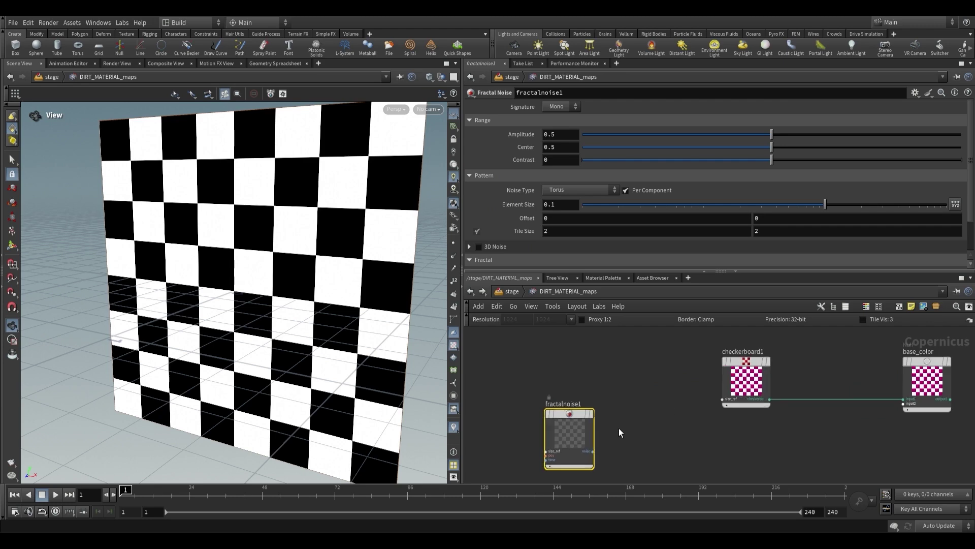
Step: Connect fractalnoise1 to base_color in place of checkerboard1, delete the checkerboard, and display base_color
{"action": "left_click", "coordinate": [625, 446]}
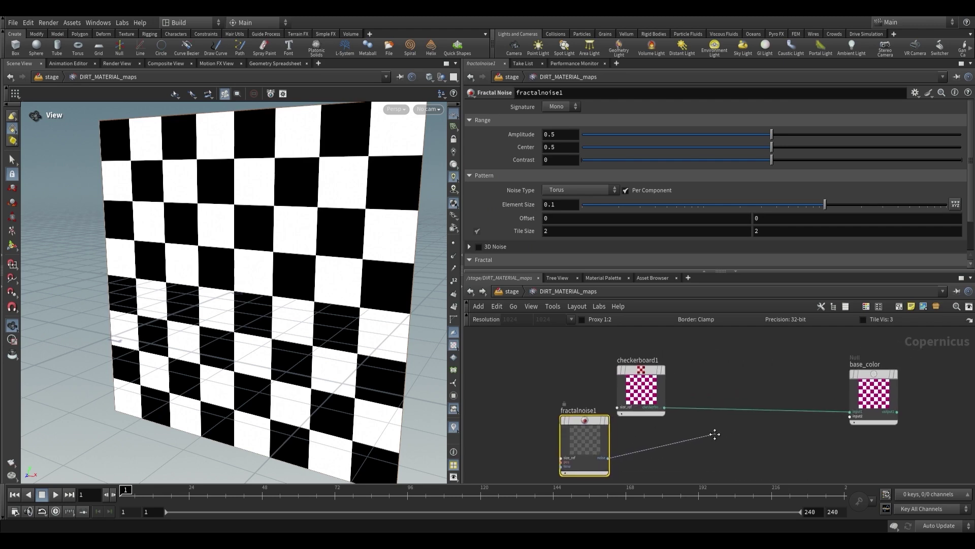
{"action": "left_click", "coordinate": [846, 404]}
{"action": "left_click", "coordinate": [662, 411]}
{"action": "key", "text": "Delete"}
{"action": "left_click_drag", "start_coordinate": [772, 410], "coordinate": [747, 411]}
{"action": "left_click_drag", "start_coordinate": [293, 282], "coordinate": [280, 306]}
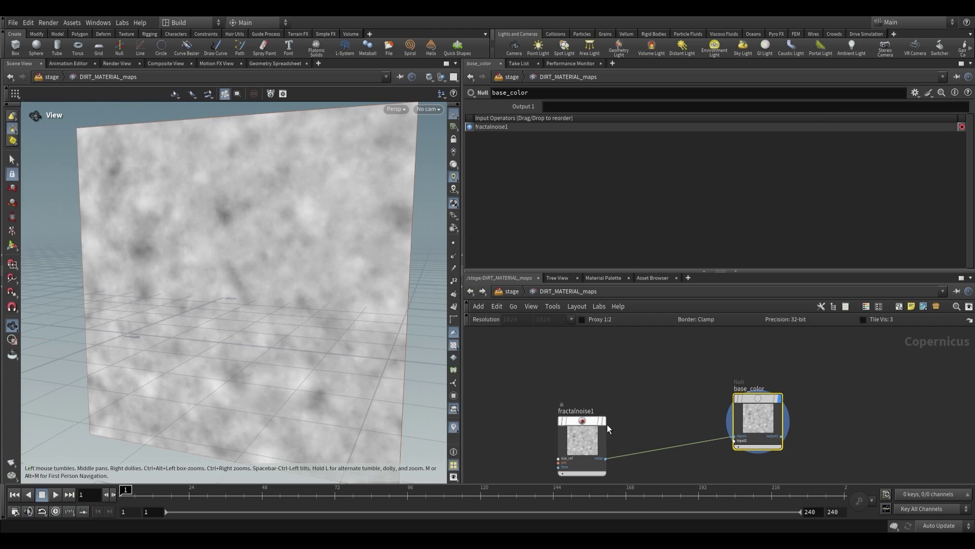
Step: Display fractalnoise1, raise its roughness, and set its offset to 2.7 on both axes
{"action": "left_click", "coordinate": [579, 437]}
{"action": "key", "text": "h"}
{"action": "scroll", "coordinate": [699, 253], "scroll_direction": "down", "scroll_amount": 2}
{"action": "left_click_drag", "start_coordinate": [775, 258], "coordinate": [833, 259]}
{"action": "middle_click_drag", "start_coordinate": [522, 205], "coordinate": [646, 211]}
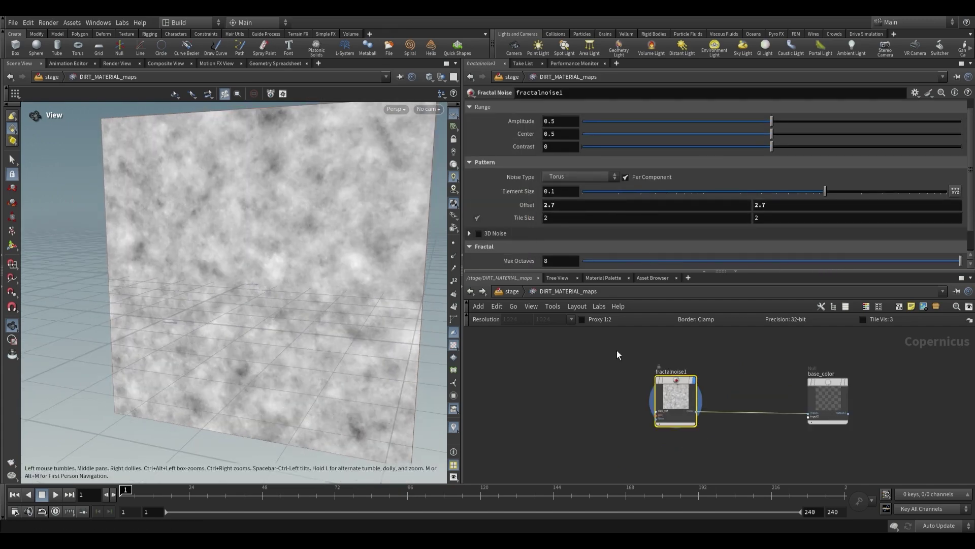
Step: Add a second Fractal Noise node above fractalnoise1 and display it
{"action": "left_click_drag", "start_coordinate": [677, 391], "coordinate": [630, 403]}
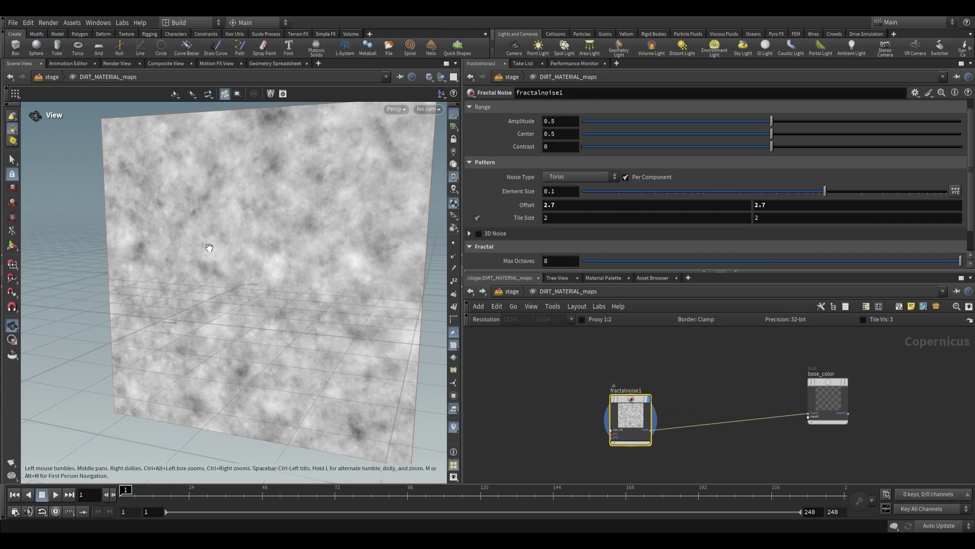
{"action": "middle_click_drag", "start_coordinate": [708, 420], "coordinate": [679, 403]}
{"action": "scroll", "coordinate": [678, 404], "scroll_direction": "down", "scroll_amount": 2}
{"action": "left_click", "coordinate": [661, 394]}
{"action": "key", "text": "Tab"}
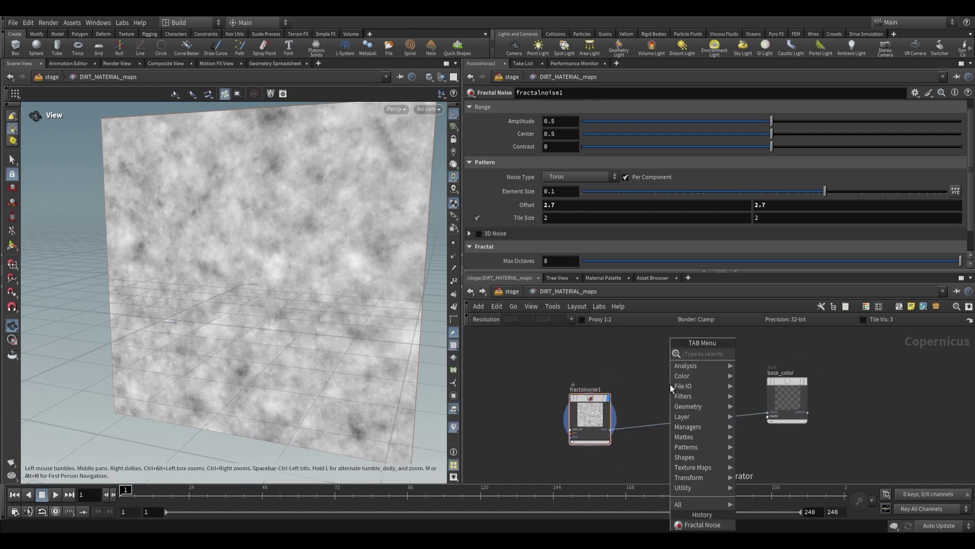
{"action": "type", "text": "frac"}
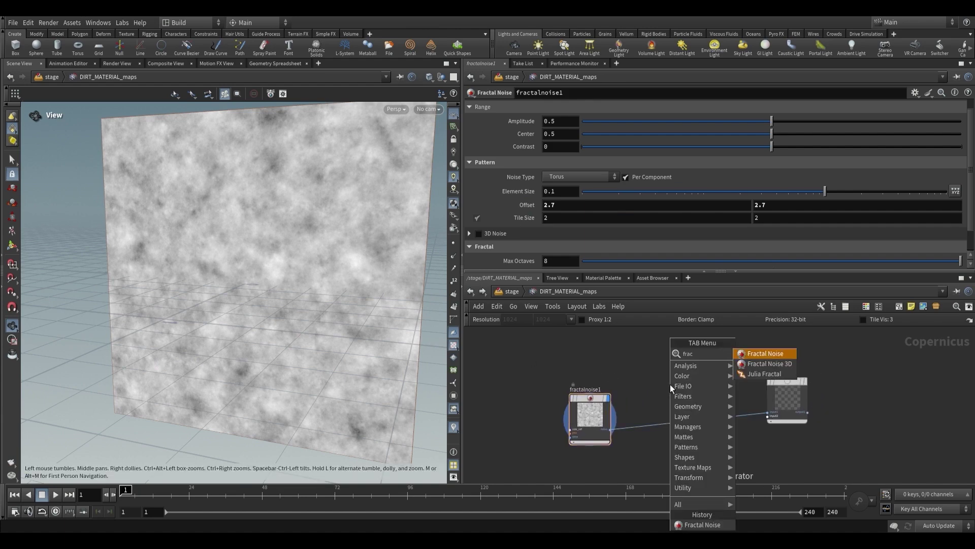
{"action": "key", "text": "Return"}
{"action": "left_click", "coordinate": [595, 356]}
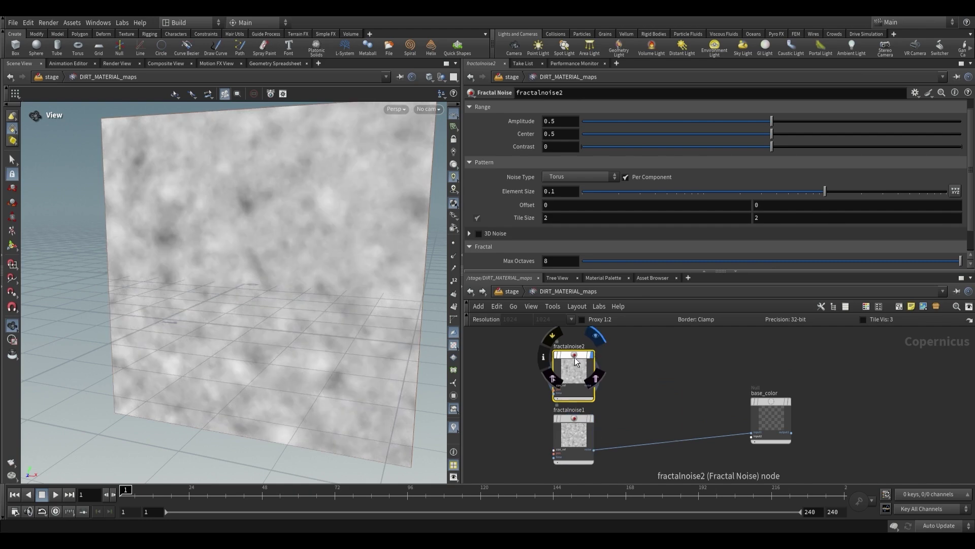
{"action": "middle_click_drag", "start_coordinate": [290, 224], "coordinate": [316, 252]}
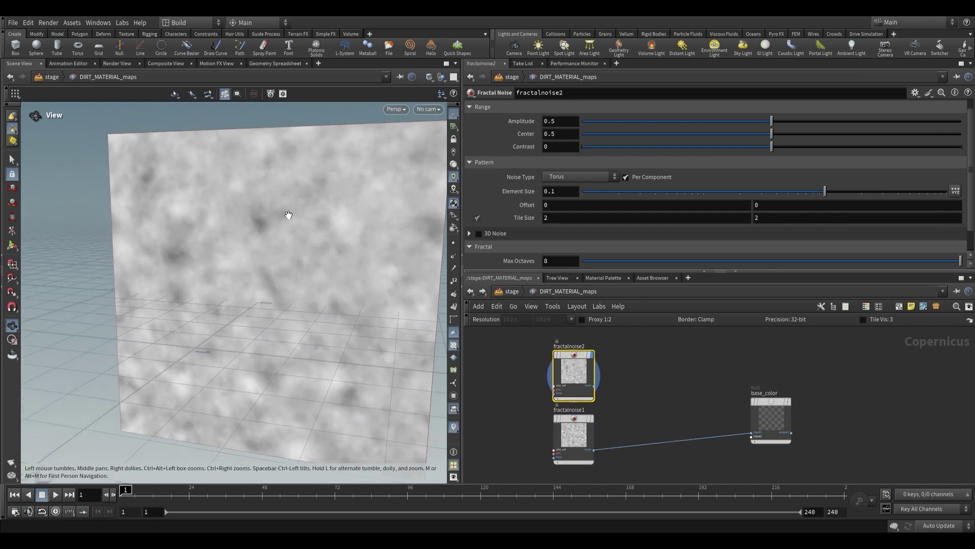
Step: Compare the Worley noise types on fractalnoise2 and set it to Worley Cellular F2-F1
{"action": "left_click", "coordinate": [583, 175]}
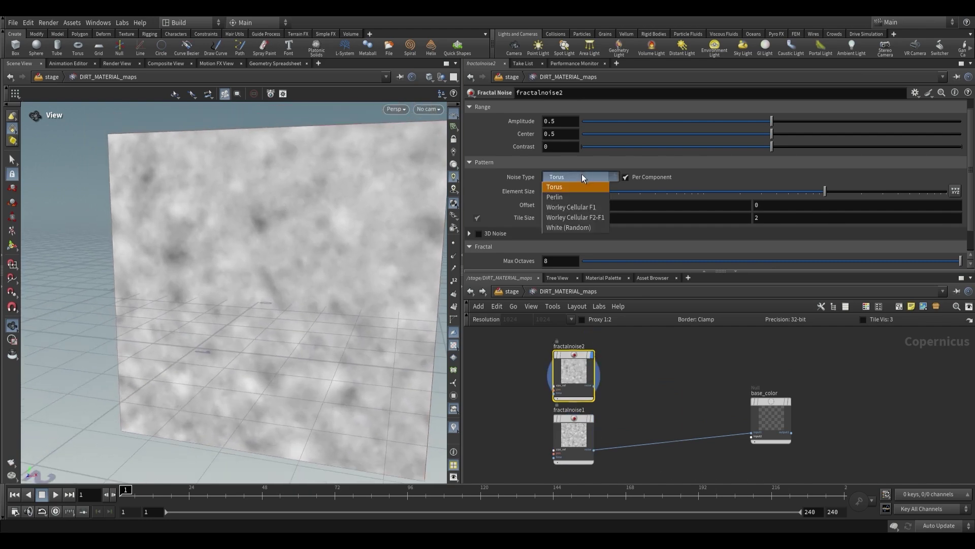
{"action": "left_click", "coordinate": [579, 218]}
{"action": "left_click", "coordinate": [579, 177]}
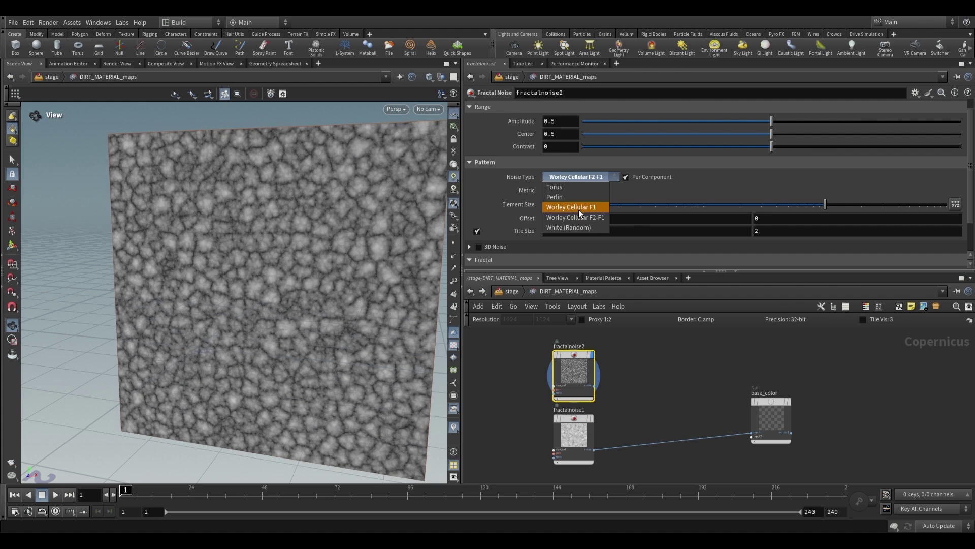
{"action": "left_click", "coordinate": [578, 209]}
{"action": "left_click", "coordinate": [575, 177]}
{"action": "left_click", "coordinate": [519, 175]}
{"action": "left_click", "coordinate": [592, 176]}
Step: Adjust fractalnoise2's roughness, and set its element size to about 0.68 and its center to 0.385
{"action": "scroll", "coordinate": [588, 254], "scroll_direction": "down", "scroll_amount": 2}
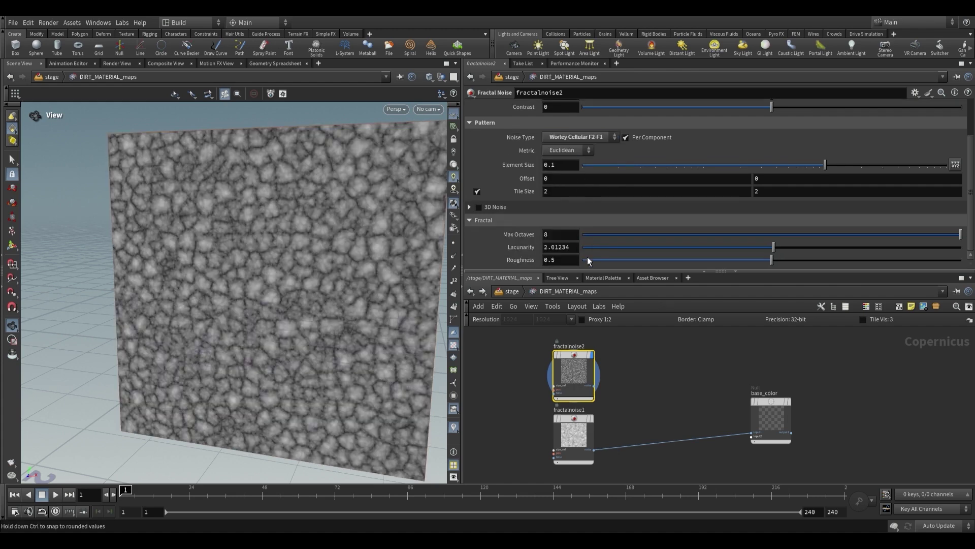
{"action": "left_click_drag", "start_coordinate": [630, 261], "coordinate": [707, 261]}
{"action": "scroll", "coordinate": [729, 254], "scroll_direction": "up", "scroll_amount": 2}
{"action": "left_click_drag", "start_coordinate": [825, 204], "coordinate": [940, 204]}
{"action": "scroll", "coordinate": [813, 167], "scroll_direction": "up", "scroll_amount": 1}
{"action": "mouse_move", "coordinate": [772, 147]}
{"action": "left_mouse_down"}
{"action": "mouse_move", "coordinate": [676, 150]}
{"action": "mouse_move", "coordinate": [729, 155]}
{"action": "left_mouse_up"}
{"action": "scroll", "coordinate": [229, 248], "scroll_direction": "up", "scroll_amount": 2}
{"action": "left_click_drag", "start_coordinate": [229, 248], "coordinate": [279, 200]}
Step: Insert a Blend node in Minimum mode on the wire between fractalnoise1 and base_color
{"action": "middle_click_drag", "start_coordinate": [650, 402], "coordinate": [631, 379]}
{"action": "key", "text": "Tab"}
{"action": "type", "text": "mono"}
{"action": "key", "text": "Return"}
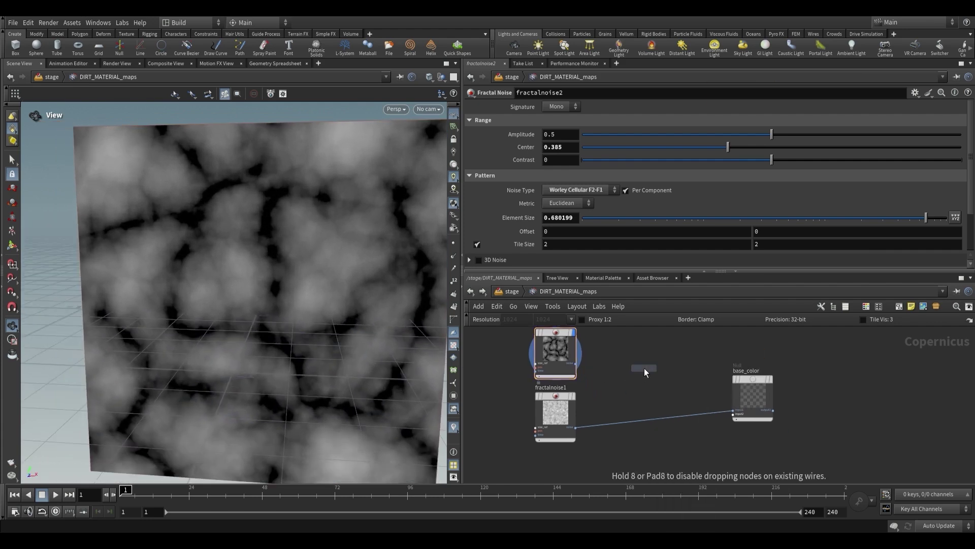
{"action": "left_click", "coordinate": [647, 422]}
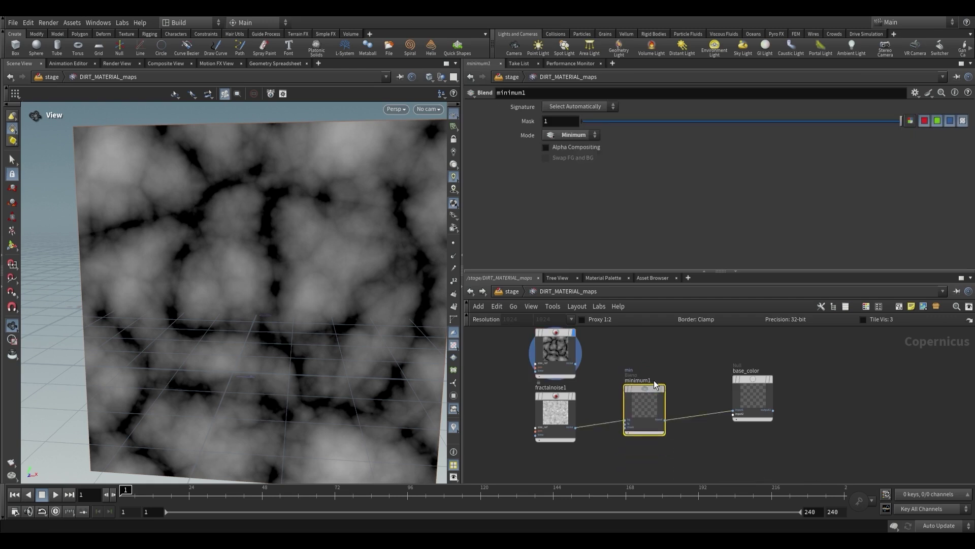
Step: Wire fractalnoise2 into minimum1 alongside fractalnoise1, and compare the blend with fractalnoise1 in the viewport
{"action": "scroll", "coordinate": [584, 353], "scroll_direction": "up", "scroll_amount": 2}
{"action": "left_click", "coordinate": [571, 368]}
{"action": "left_click", "coordinate": [643, 394]}
{"action": "left_click", "coordinate": [697, 344]}
{"action": "scroll", "coordinate": [601, 346], "scroll_direction": "down", "scroll_amount": 1}
{"action": "middle_click_drag", "start_coordinate": [601, 346], "coordinate": [620, 382]}
{"action": "scroll", "coordinate": [613, 368], "scroll_direction": "up", "scroll_amount": 1}
{"action": "mouse_move", "coordinate": [566, 369]}
{"action": "left_click", "coordinate": [589, 429]}
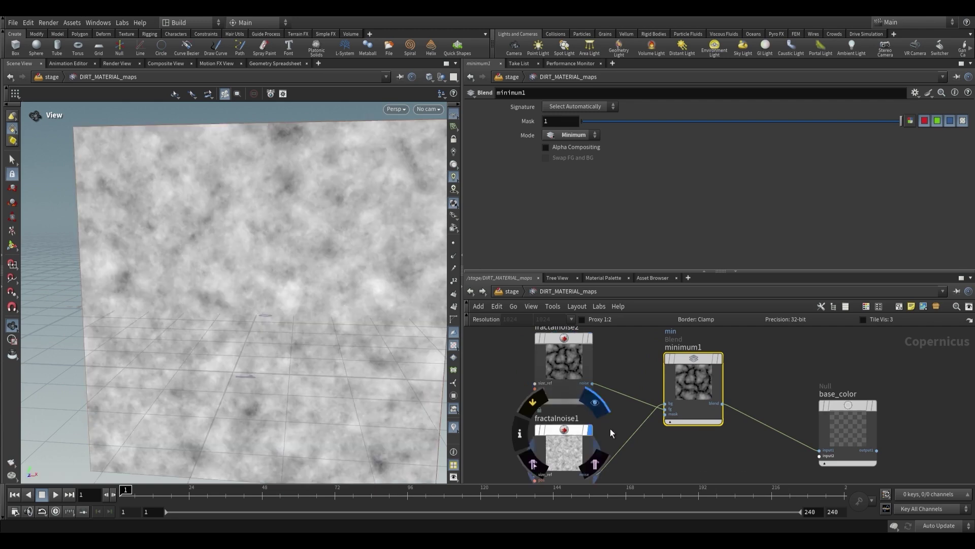
Step: Insert a Remap node on the wire between fractalnoise2 and minimum1, and display it
{"action": "middle_click_drag", "start_coordinate": [625, 435], "coordinate": [619, 467]}
{"action": "left_click", "coordinate": [585, 369]}
{"action": "left_click", "coordinate": [563, 390]}
{"action": "middle_click_drag", "start_coordinate": [613, 387], "coordinate": [624, 382]}
{"action": "key", "text": "Tab"}
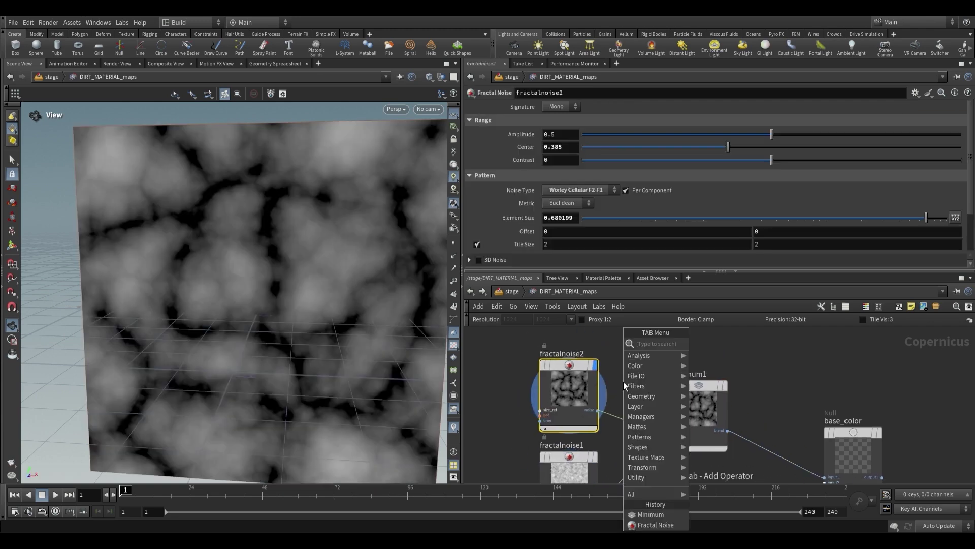
{"action": "type", "text": "min"}
{"action": "key", "text": "Return"}
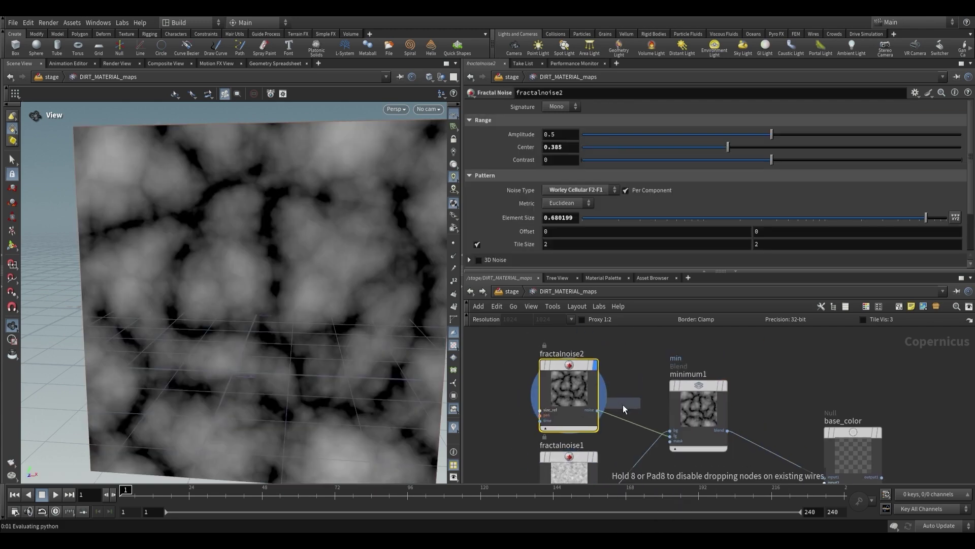
{"action": "left_click", "coordinate": [621, 419]}
{"action": "mouse_move", "coordinate": [668, 376]}
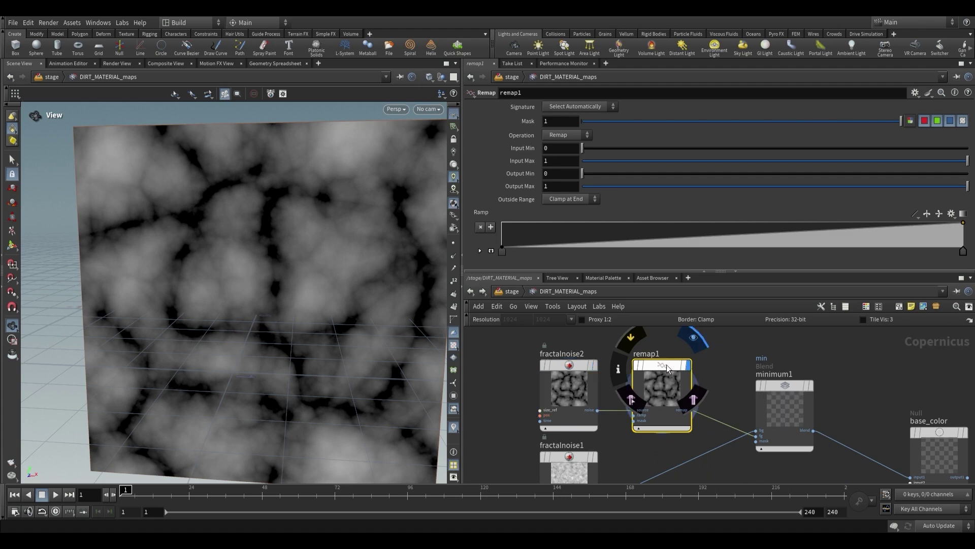
Step: Move remap1's white ramp point close to the black point for sharp dark cracks, and display minimum1
{"action": "left_click_drag", "start_coordinate": [963, 251], "coordinate": [526, 232]}
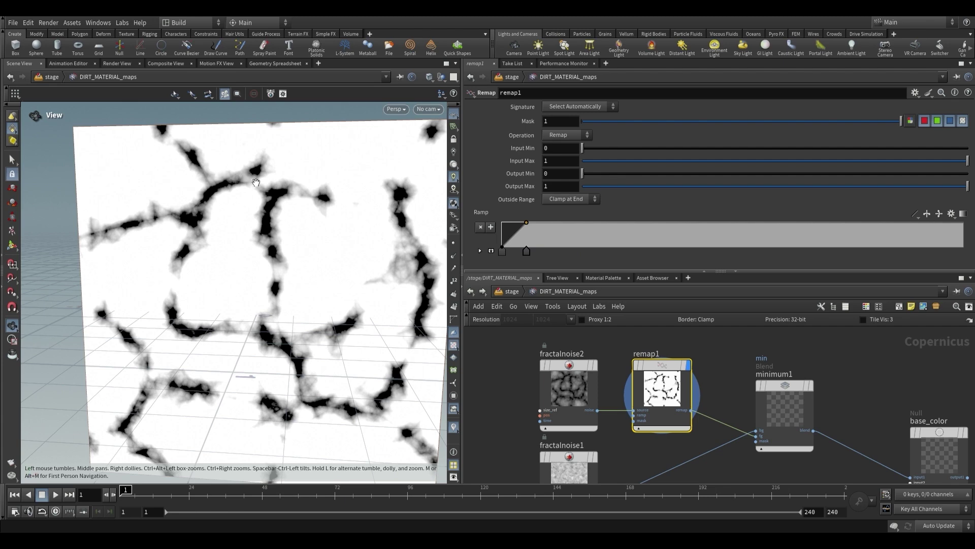
{"action": "left_click", "coordinate": [815, 358]}
{"action": "mouse_move", "coordinate": [251, 325]}
{"action": "left_mouse_down"}
{"action": "mouse_move", "coordinate": [311, 274]}
{"action": "mouse_move", "coordinate": [259, 330]}
{"action": "left_mouse_up"}
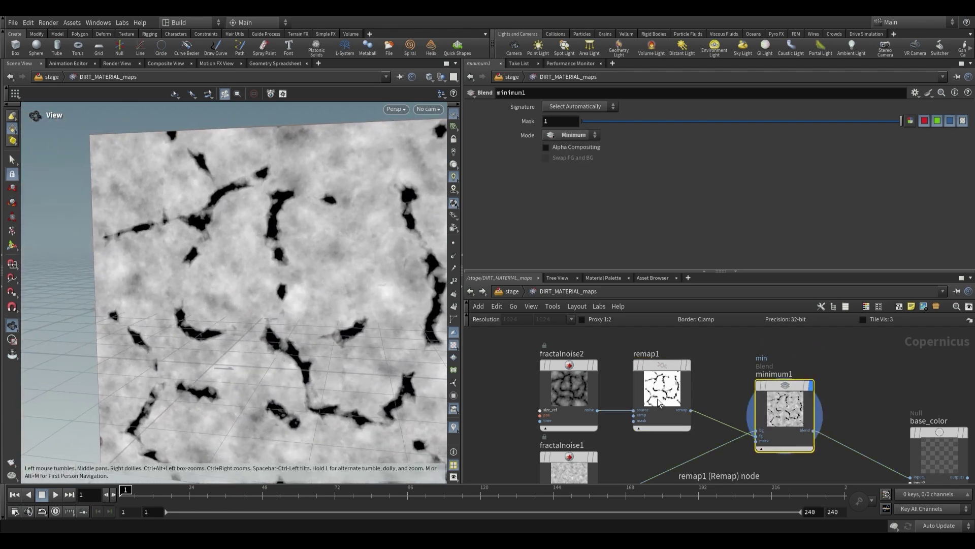
Step: Soften the cracks by setting minimum1's mask to 0.49 and remap1's output minimum to 0.062
{"action": "left_click", "coordinate": [673, 389]}
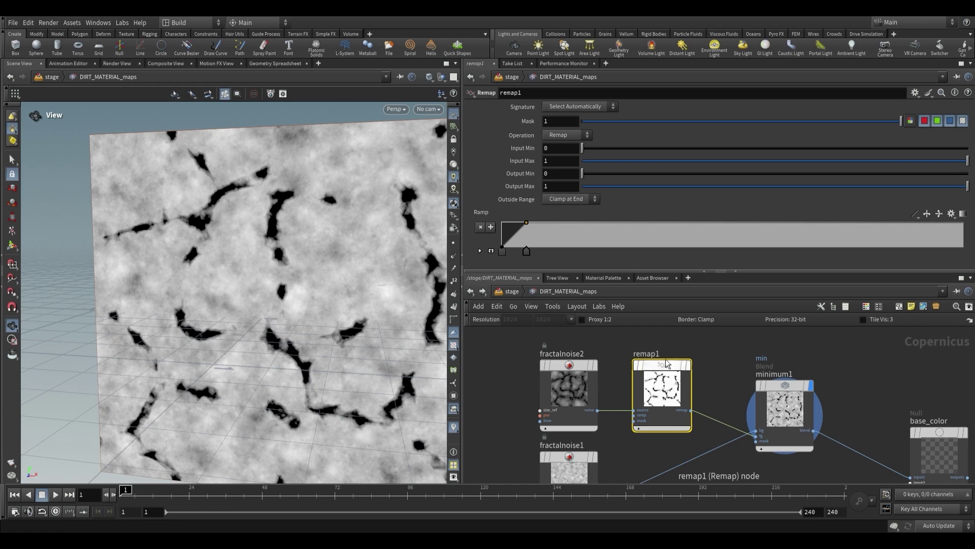
{"action": "left_click_drag", "start_coordinate": [587, 177], "coordinate": [659, 180]}
{"action": "left_click_drag", "start_coordinate": [335, 285], "coordinate": [327, 252]}
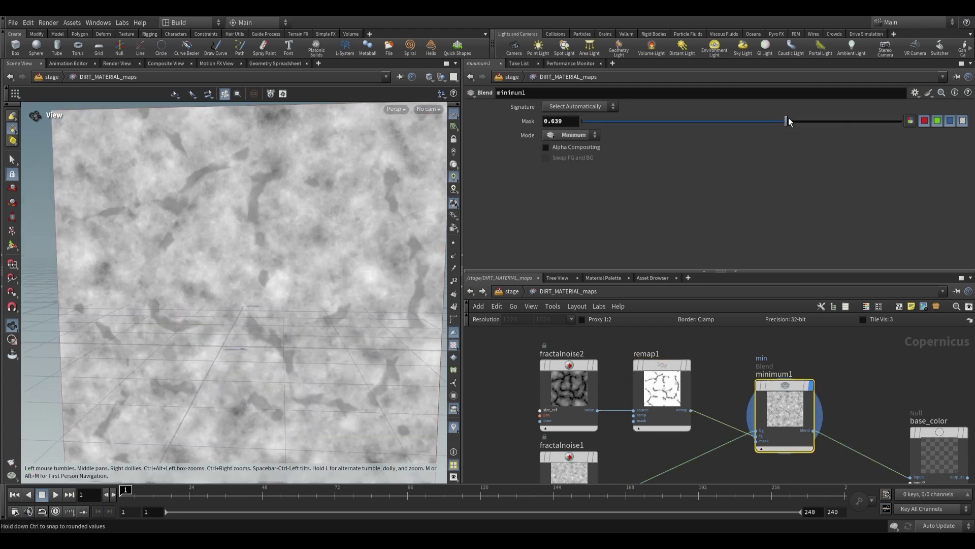
{"action": "left_click_drag", "start_coordinate": [788, 121], "coordinate": [766, 124]}
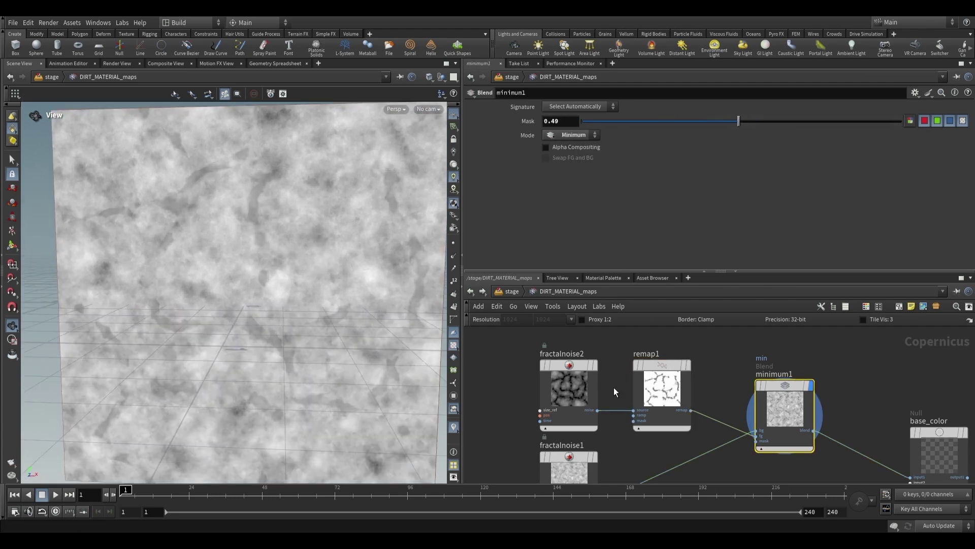
{"action": "left_click", "coordinate": [660, 388]}
{"action": "left_click_drag", "start_coordinate": [670, 175], "coordinate": [606, 175]}
{"action": "scroll", "coordinate": [242, 283], "scroll_direction": "down", "scroll_amount": 1}
{"action": "left_click_drag", "start_coordinate": [242, 283], "coordinate": [273, 307]}
{"action": "scroll", "coordinate": [273, 306], "scroll_direction": "down", "scroll_amount": 2}
Step: Move the base_color null farther from minimum1 to make room between them
{"action": "middle_click_drag", "start_coordinate": [830, 391], "coordinate": [753, 346]}
{"action": "scroll", "coordinate": [793, 367], "scroll_direction": "down", "scroll_amount": 1}
{"action": "scroll", "coordinate": [753, 347], "scroll_direction": "down", "scroll_amount": 3}
{"action": "scroll", "coordinate": [711, 366], "scroll_direction": "up", "scroll_amount": 2}
{"action": "middle_click_drag", "start_coordinate": [696, 374], "coordinate": [674, 399]}
{"action": "scroll", "coordinate": [699, 396], "scroll_direction": "up", "scroll_amount": 3}
{"action": "left_click_drag", "start_coordinate": [755, 408], "coordinate": [845, 383]}
{"action": "scroll", "coordinate": [813, 380], "scroll_direction": "down", "scroll_amount": 1}
{"action": "middle_click_drag", "start_coordinate": [752, 377], "coordinate": [720, 398]}
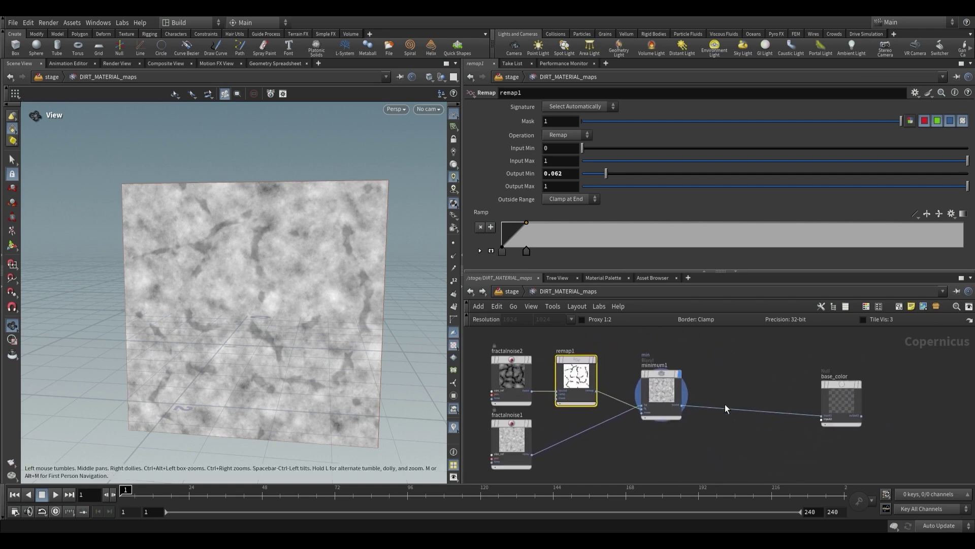
{"action": "left_click", "coordinate": [721, 411]}
{"action": "key", "text": "Tab"}
{"action": "left_click", "coordinate": [654, 431]}
{"action": "middle_click_drag", "start_coordinate": [645, 436], "coordinate": [744, 416]}
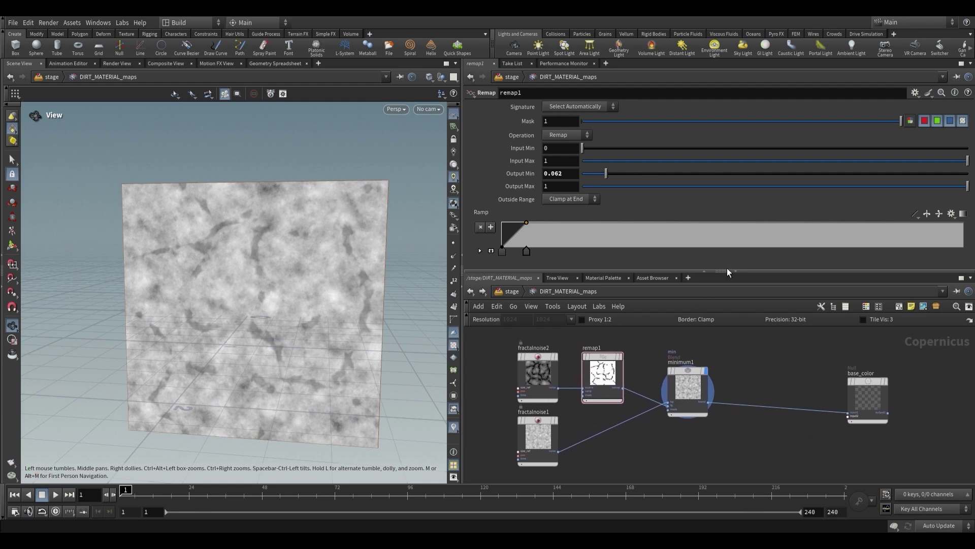
Step: Enlarge the network area and enclose both fractal noises, remap1 and minimum1 in a network box titled DIRT BASIC
{"action": "left_click_drag", "start_coordinate": [723, 272], "coordinate": [717, 207]}
{"action": "left_click_drag", "start_coordinate": [493, 458], "coordinate": [725, 291]}
{"action": "key", "text": "shift+o"}
{"action": "scroll", "coordinate": [616, 308], "scroll_direction": "up", "scroll_amount": 2}
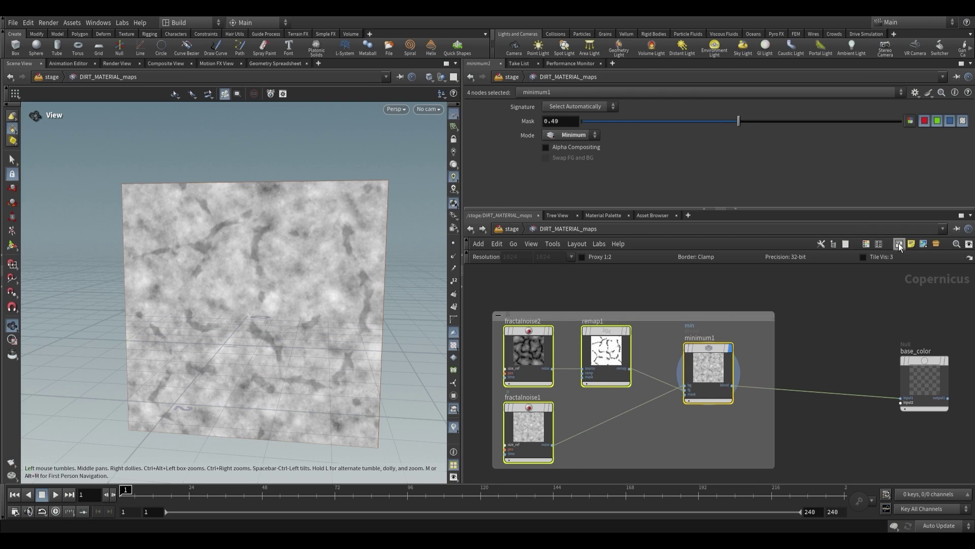
{"action": "double_click", "coordinate": [553, 313]}
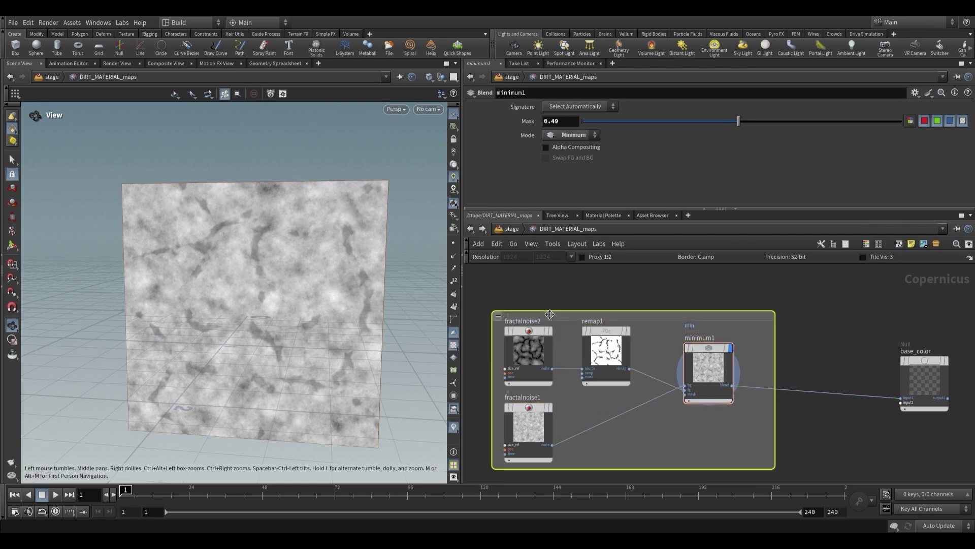
{"action": "type", "text": "DIRT BASIC"}
{"action": "key", "text": "Return"}
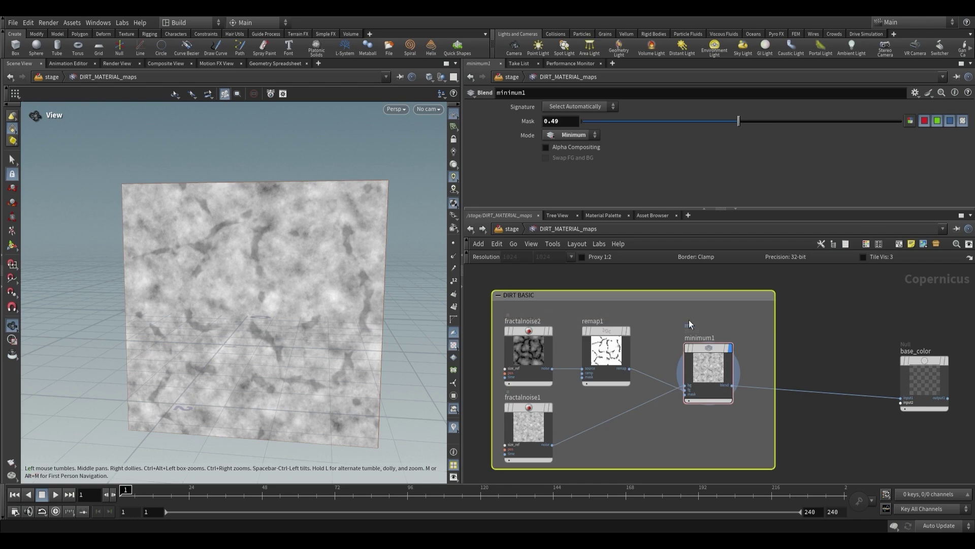
Step: Add a Ramp RGB node between minimum1 and base_color, with minimum1 driving its position, and display it
{"action": "scroll", "coordinate": [704, 296], "scroll_direction": "down", "scroll_amount": 3}
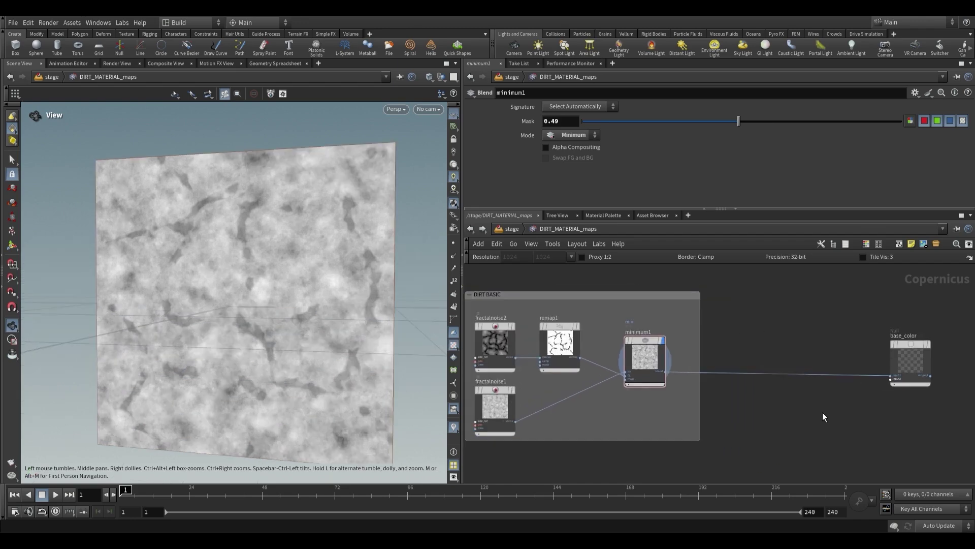
{"action": "mouse_move", "coordinate": [203, 306]}
{"action": "left_mouse_down"}
{"action": "mouse_move", "coordinate": [215, 318]}
{"action": "mouse_move", "coordinate": [199, 326]}
{"action": "mouse_move", "coordinate": [215, 316]}
{"action": "left_mouse_up"}
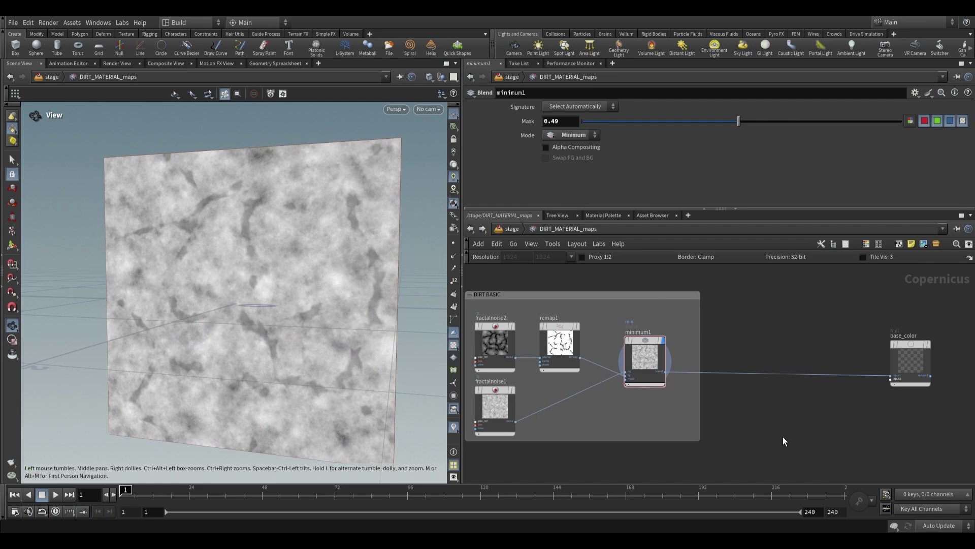
{"action": "key", "text": "Tab"}
{"action": "type", "text": "ramp"}
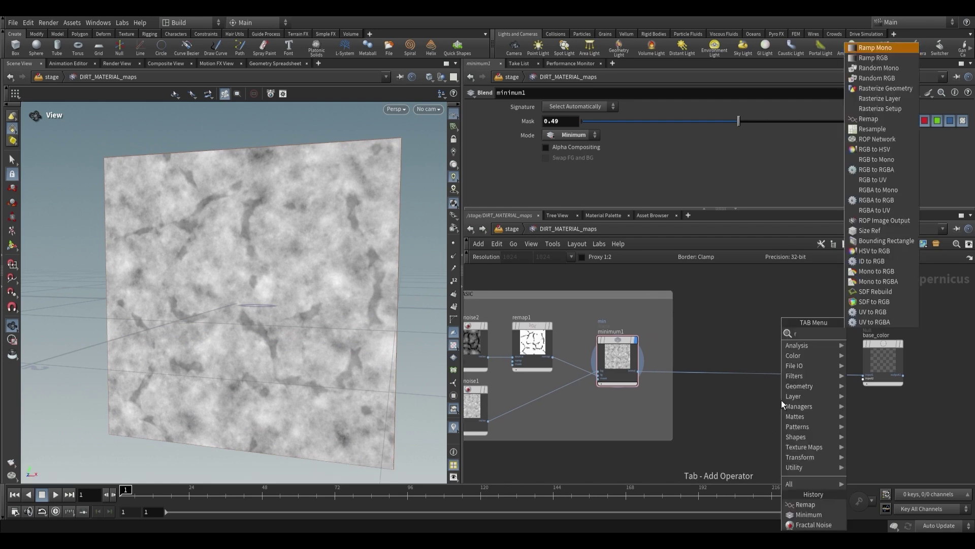
{"action": "left_click", "coordinate": [873, 344]}
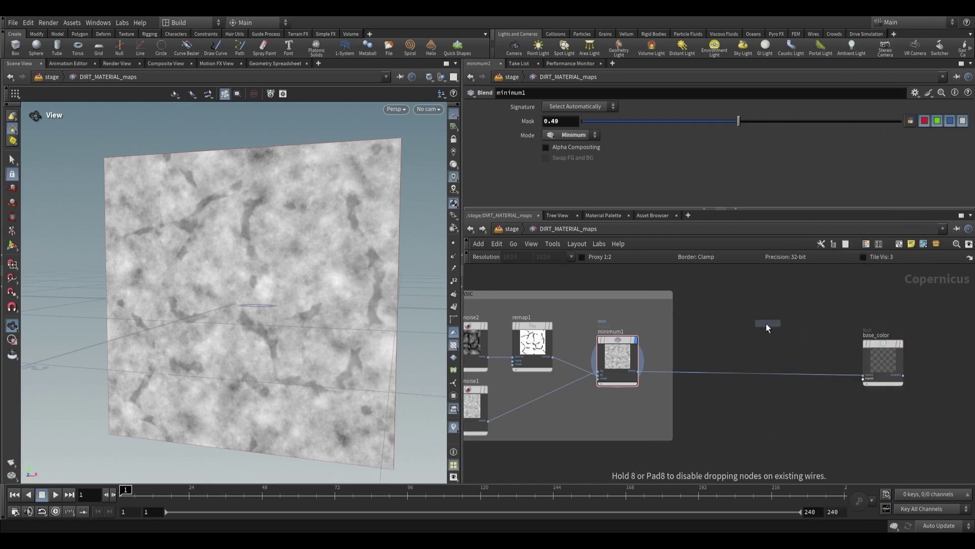
{"action": "left_click", "coordinate": [777, 327]}
{"action": "left_click", "coordinate": [771, 347]}
{"action": "left_click", "coordinate": [921, 389]}
{"action": "left_click_drag", "start_coordinate": [743, 325], "coordinate": [746, 351]}
{"action": "left_click", "coordinate": [783, 335]}
{"action": "left_click_drag", "start_coordinate": [325, 305], "coordinate": [355, 305]}
Step: Color ramp1 from black through dark brown to reddish brown, with the black key just past the ramp's middle
{"action": "scroll", "coordinate": [660, 193], "scroll_direction": "down", "scroll_amount": 2}
{"action": "double_click", "coordinate": [956, 199]}
{"action": "left_click_drag", "start_coordinate": [807, 258], "coordinate": [776, 258]}
{"action": "left_click_drag", "start_coordinate": [666, 176], "coordinate": [668, 175]}
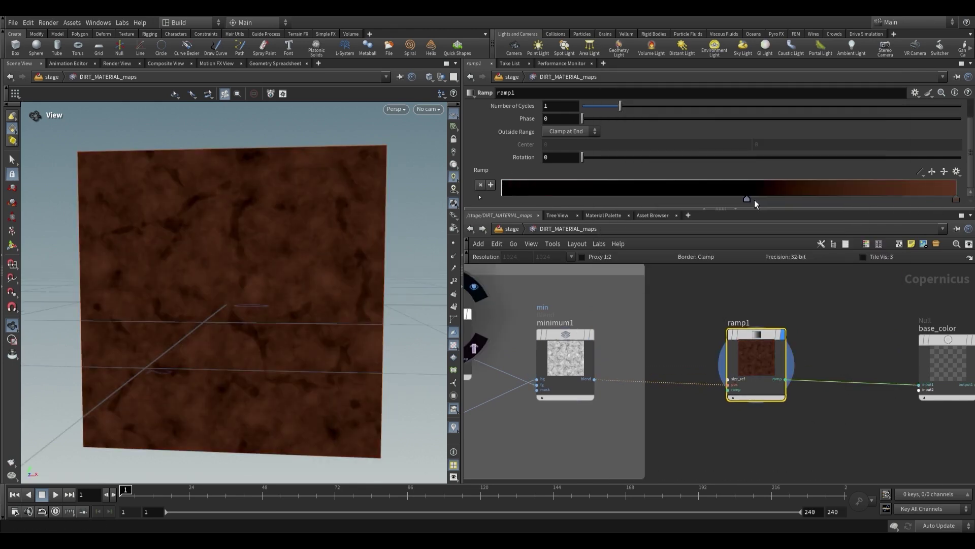
{"action": "mouse_move", "coordinate": [754, 200]}
{"action": "left_mouse_down"}
{"action": "mouse_move", "coordinate": [805, 200]}
{"action": "mouse_move", "coordinate": [752, 199]}
{"action": "left_mouse_up"}
{"action": "left_click", "coordinate": [894, 81]}
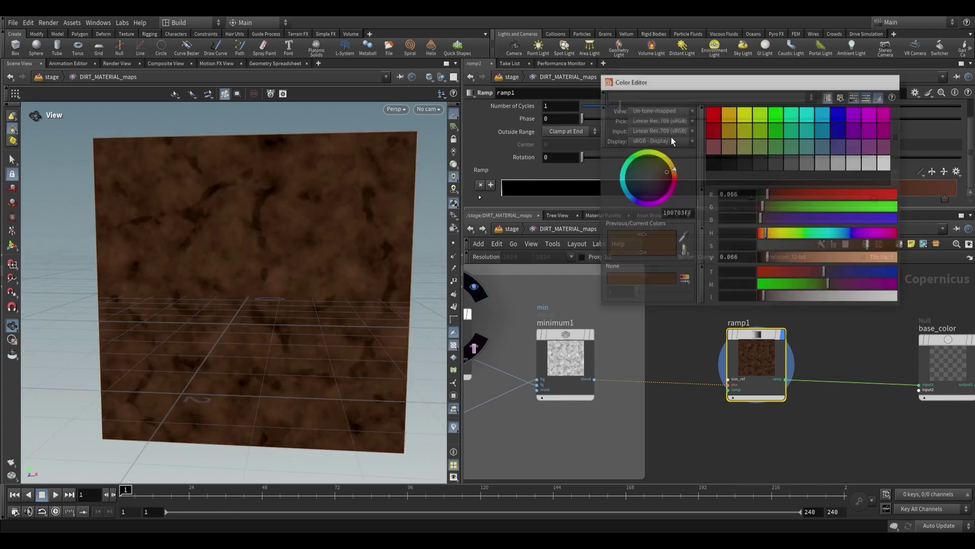
{"action": "mouse_move", "coordinate": [311, 203]}
{"action": "left_mouse_down"}
{"action": "mouse_move", "coordinate": [303, 235]}
{"action": "mouse_move", "coordinate": [316, 206]}
{"action": "left_mouse_up"}
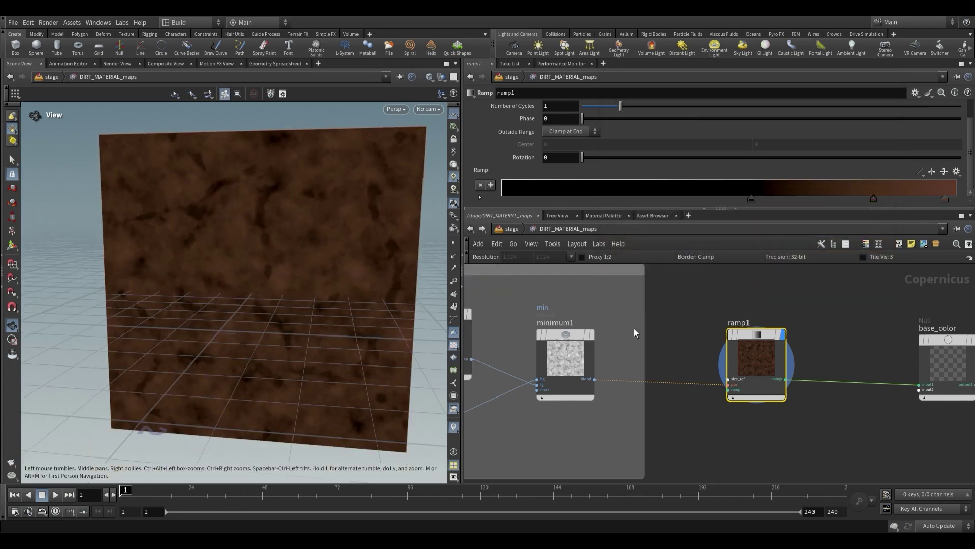
{"action": "mouse_move", "coordinate": [274, 277]}
{"action": "left_mouse_down"}
{"action": "mouse_move", "coordinate": [300, 263]}
{"action": "mouse_move", "coordinate": [267, 211]}
{"action": "mouse_move", "coordinate": [274, 284]}
{"action": "left_mouse_up"}
{"action": "left_click_drag", "start_coordinate": [317, 251], "coordinate": [327, 254]}
{"action": "scroll", "coordinate": [784, 305], "scroll_direction": "down", "scroll_amount": 2}
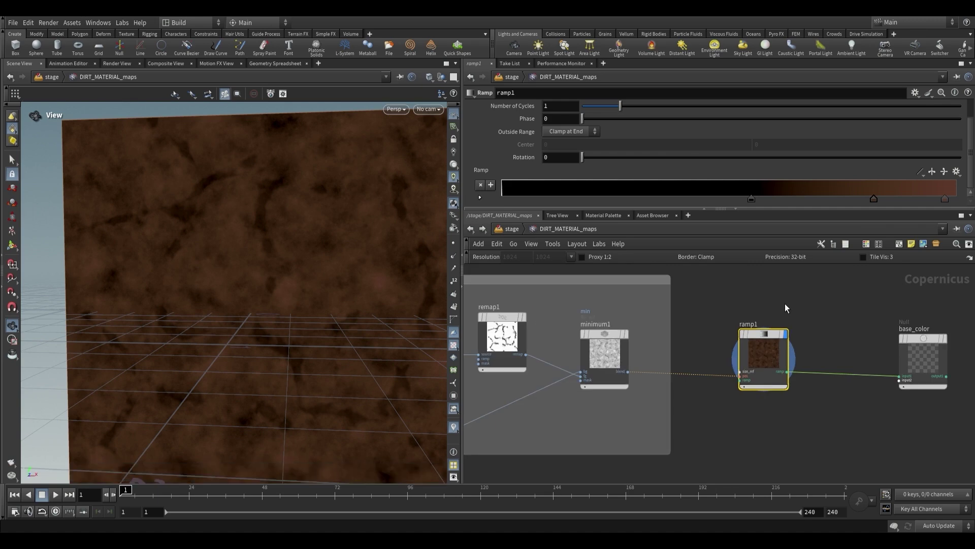
Step: Add a Height to Ambient Occlusion node fed by minimum1, display it, and set its height scale to 1
{"action": "key", "text": "Tab"}
{"action": "type", "text": "ambient"}
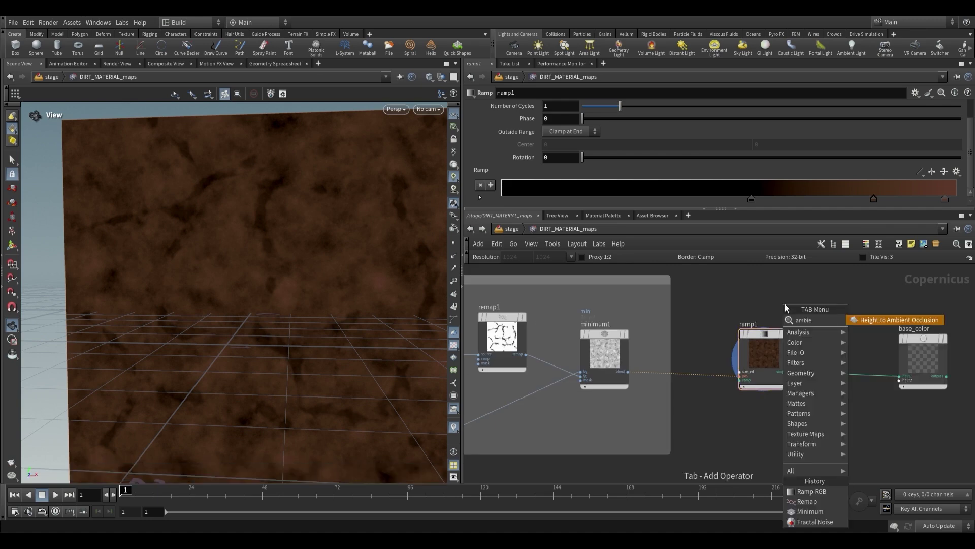
{"action": "key", "text": "Return"}
{"action": "left_click", "coordinate": [782, 295]}
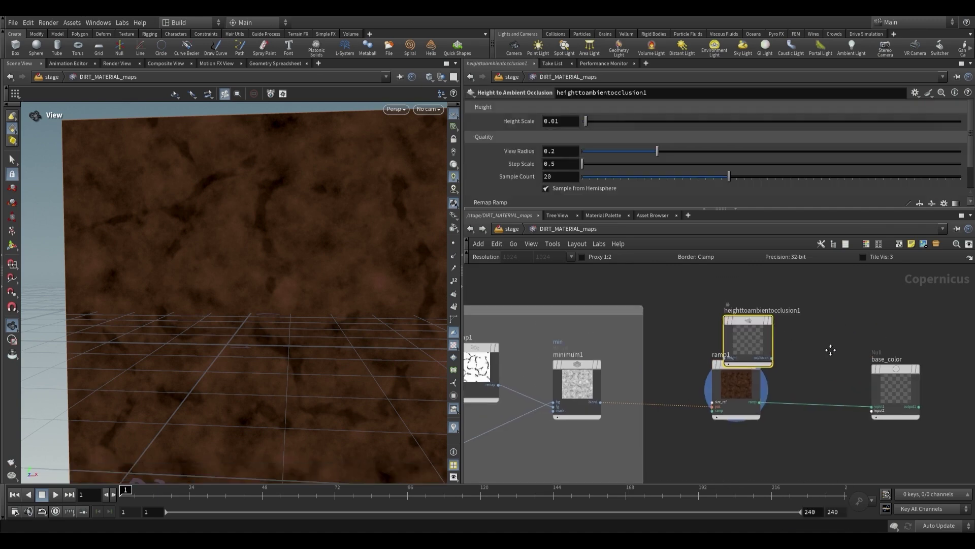
{"action": "left_click_drag", "start_coordinate": [699, 353], "coordinate": [709, 323]}
{"action": "middle_click_drag", "start_coordinate": [782, 323], "coordinate": [766, 349]}
{"action": "left_click", "coordinate": [747, 303]}
{"action": "left_click_drag", "start_coordinate": [590, 123], "coordinate": [870, 138]}
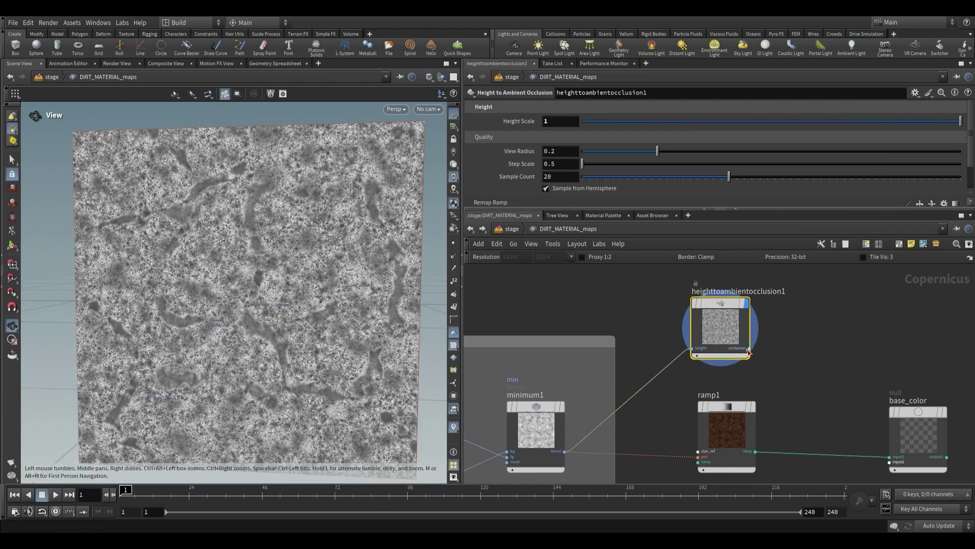
Step: Connect the ambient occlusion output to ramp1's position input, display ramp1, and shift its black key toward the ramp's start
{"action": "left_click", "coordinate": [749, 351]}
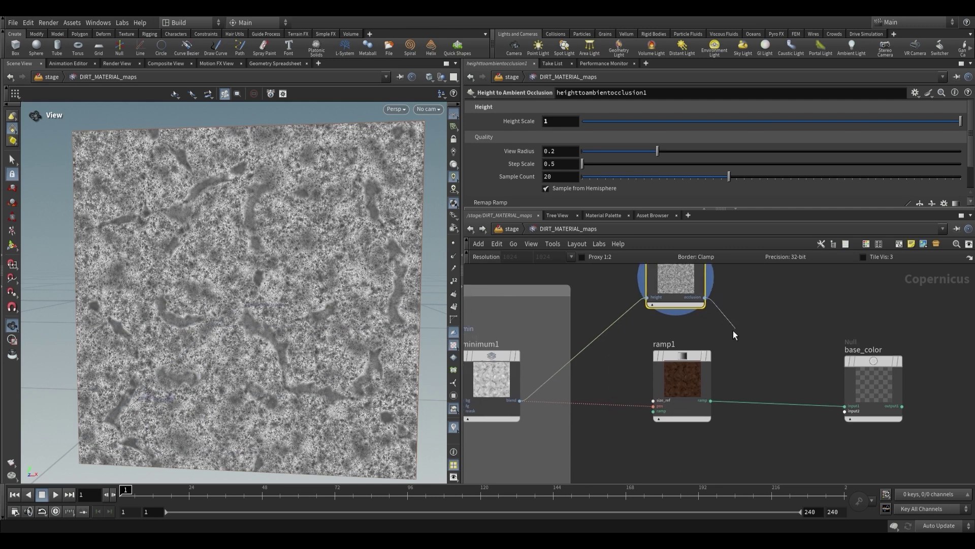
{"action": "left_click", "coordinate": [666, 436]}
{"action": "left_click", "coordinate": [730, 402]}
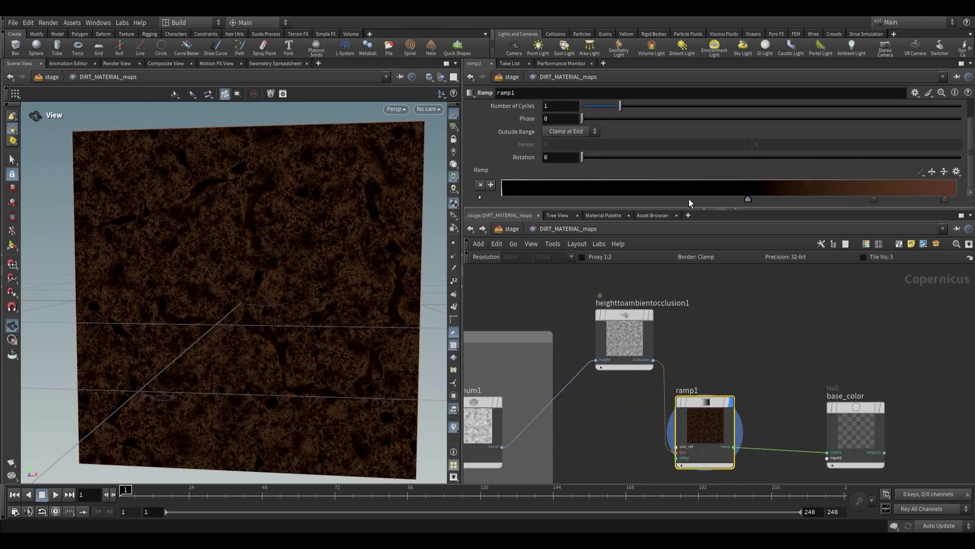
{"action": "left_click_drag", "start_coordinate": [690, 199], "coordinate": [674, 200]}
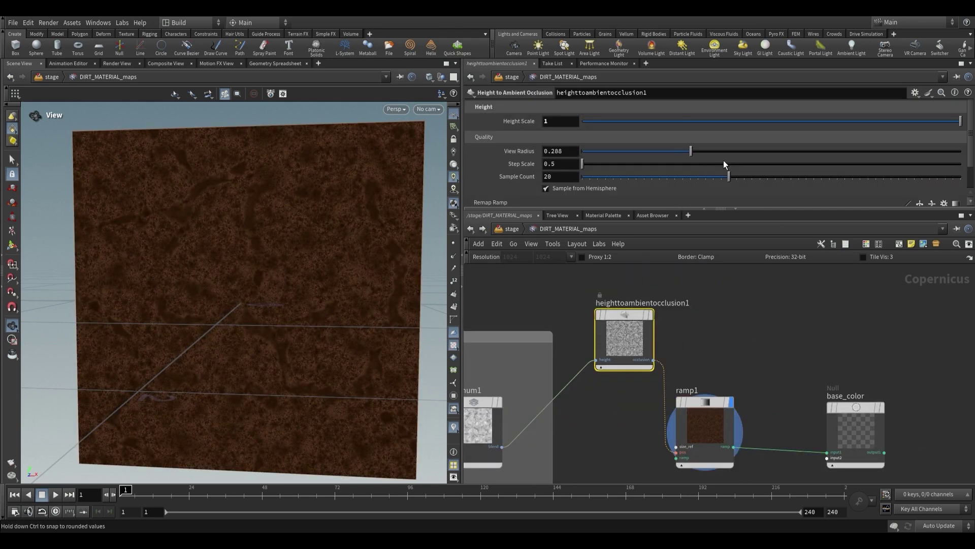
Step: Set the ambient occlusion node's view radius to 0.354 and its step scale to 2.51
{"action": "left_click", "coordinate": [716, 151]}
{"action": "left_click_drag", "start_coordinate": [739, 164], "coordinate": [660, 163]}
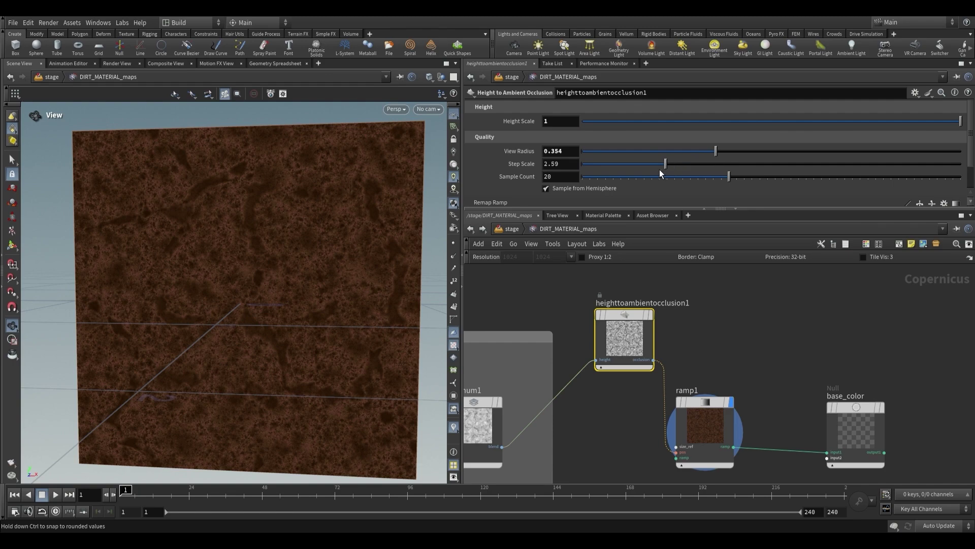
{"action": "scroll", "coordinate": [284, 253], "scroll_direction": "down", "scroll_amount": 2}
{"action": "left_click_drag", "start_coordinate": [284, 253], "coordinate": [328, 237]}
{"action": "scroll", "coordinate": [328, 237], "scroll_direction": "down", "scroll_amount": 1}
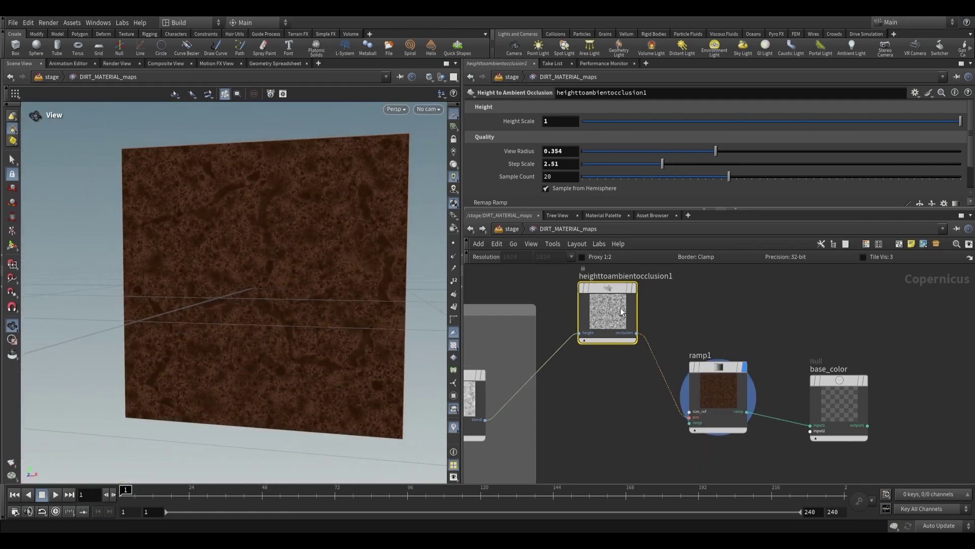
Step: Line up the ambient occlusion node between minimum1 and ramp1
{"action": "left_click_drag", "start_coordinate": [621, 312], "coordinate": [611, 395]}
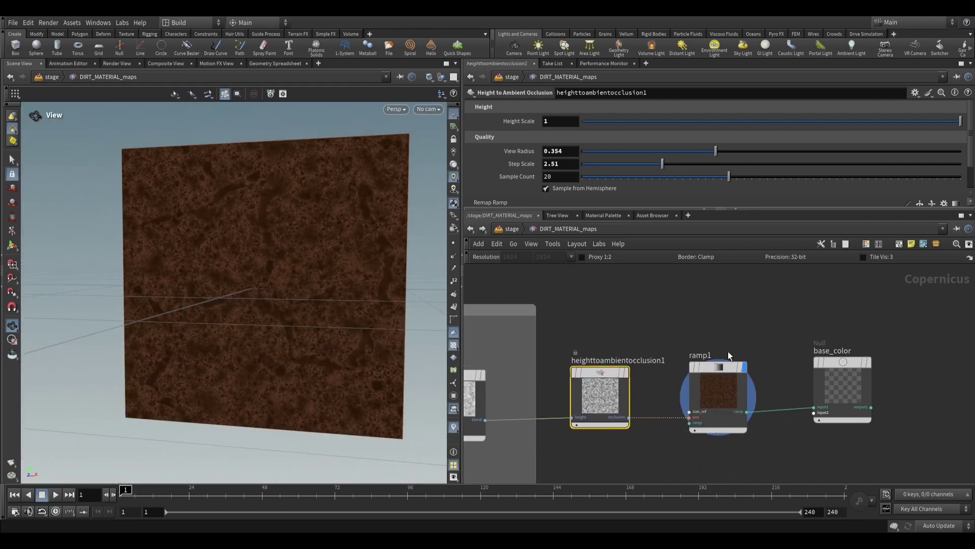
{"action": "scroll", "coordinate": [631, 323], "scroll_direction": "down", "scroll_amount": 1}
{"action": "middle_click_drag", "start_coordinate": [631, 322], "coordinate": [698, 318]}
{"action": "scroll", "coordinate": [698, 317], "scroll_direction": "down", "scroll_amount": 3}
{"action": "scroll", "coordinate": [630, 341], "scroll_direction": "up", "scroll_amount": 2}
Step: Display minimum1, connect it to bump_height in place of checkerboard3, and arrange bump_height below base_color above specular_roughness
{"action": "left_click", "coordinate": [676, 343]}
{"action": "left_click", "coordinate": [657, 351]}
{"action": "middle_click_drag", "start_coordinate": [763, 436], "coordinate": [714, 352]}
{"action": "scroll", "coordinate": [714, 352], "scroll_direction": "down", "scroll_amount": 1}
{"action": "middle_click_drag", "start_coordinate": [755, 389], "coordinate": [749, 332]}
{"action": "scroll", "coordinate": [749, 332], "scroll_direction": "down", "scroll_amount": 2}
{"action": "left_click_drag", "start_coordinate": [671, 451], "coordinate": [742, 431]}
{"action": "left_click_drag", "start_coordinate": [743, 431], "coordinate": [819, 390]}
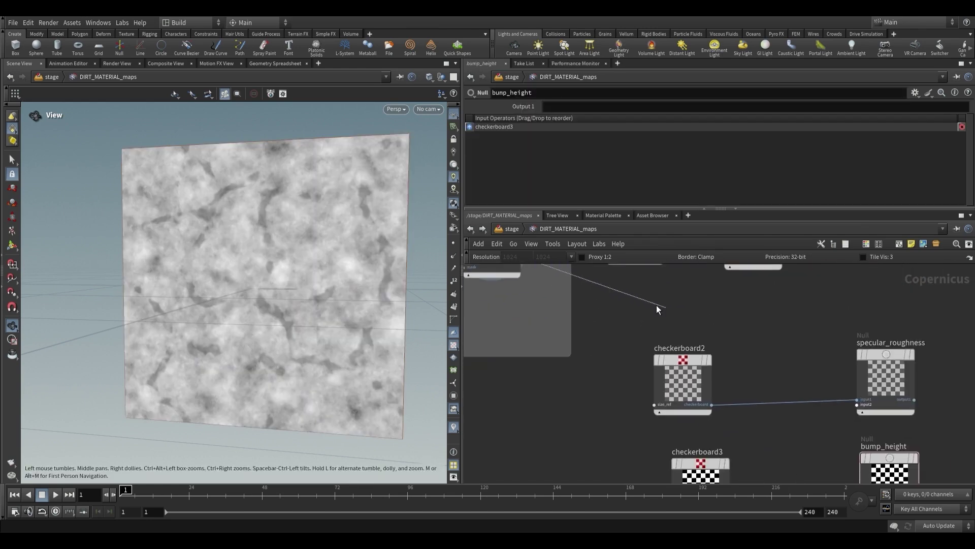
{"action": "scroll", "coordinate": [682, 322], "scroll_direction": "down", "scroll_amount": 1}
{"action": "left_click_drag", "start_coordinate": [664, 364], "coordinate": [721, 356]}
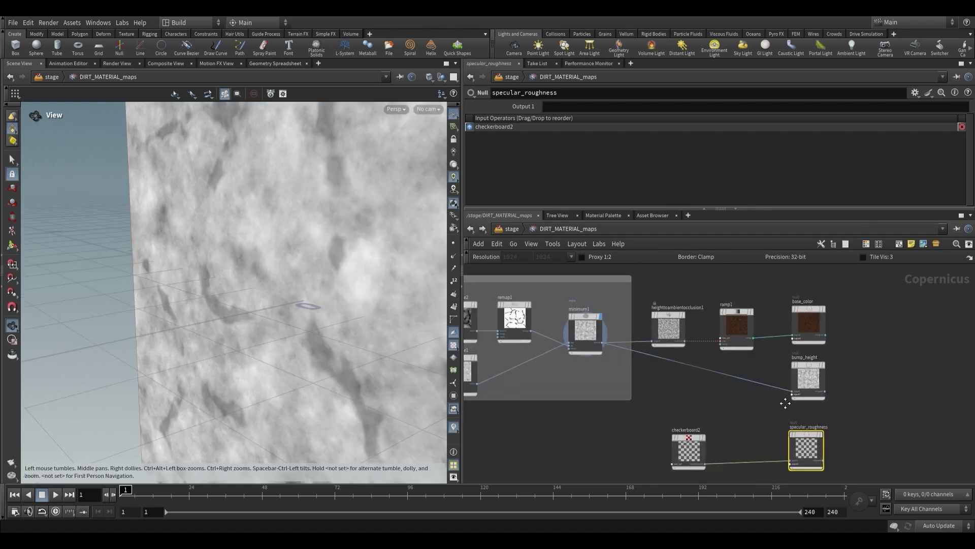
Step: Add a Remap node fed by minimum1 and place it above checkerboard2
{"action": "scroll", "coordinate": [785, 403], "scroll_direction": "down", "scroll_amount": 2}
{"action": "left_click", "coordinate": [650, 430]}
{"action": "scroll", "coordinate": [663, 385], "scroll_direction": "up", "scroll_amount": 3}
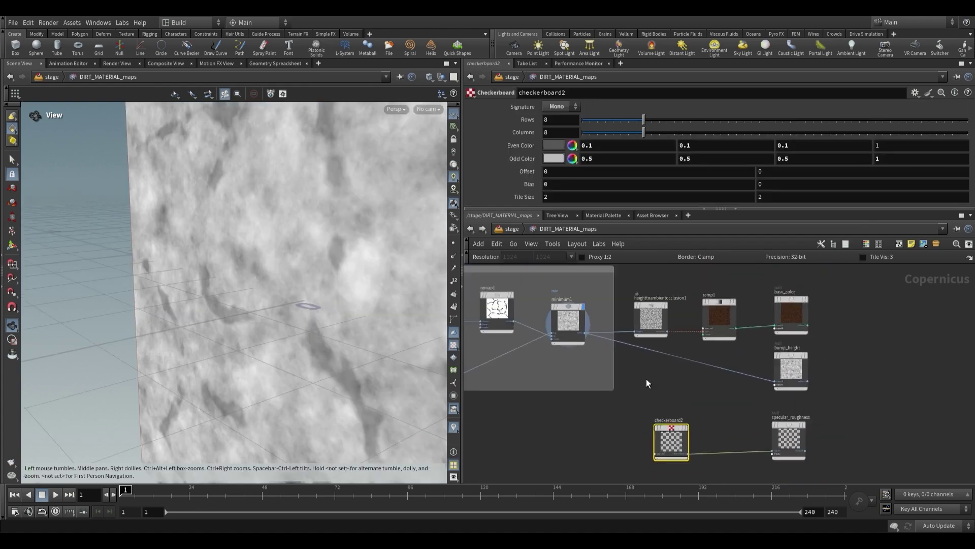
{"action": "left_click", "coordinate": [584, 305]}
{"action": "middle_click_drag", "start_coordinate": [616, 340], "coordinate": [576, 316]}
{"action": "key", "text": "Tab"}
{"action": "type", "text": "r"}
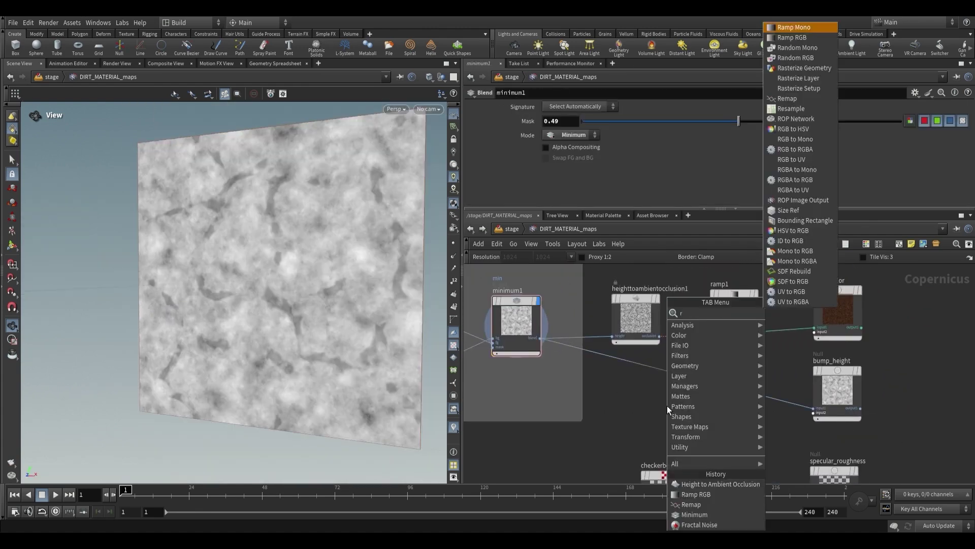
{"action": "type", "text": "emap"}
{"action": "key", "text": "Return"}
{"action": "left_click", "coordinate": [666, 409]}
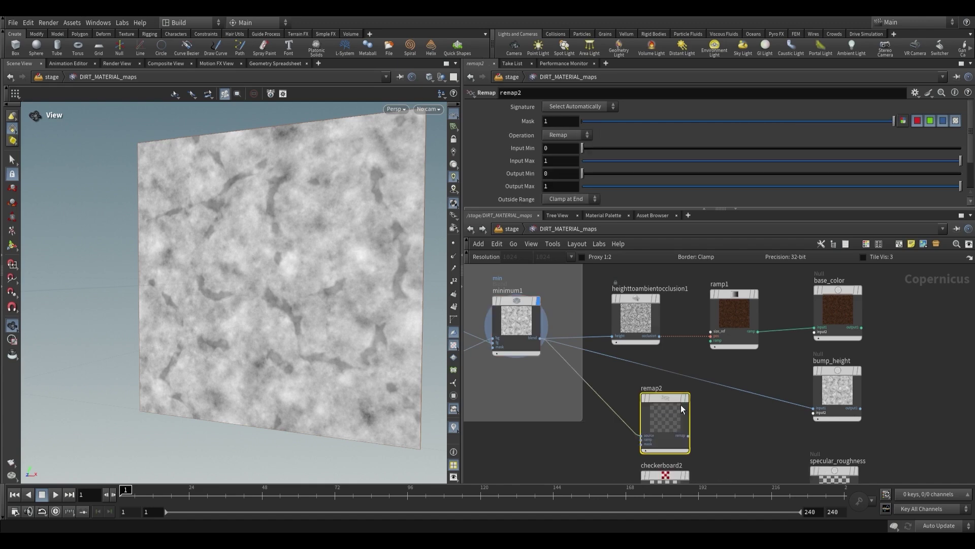
Step: Display remap2 with its ramp reversed and set its output minimum to 0.058
{"action": "scroll", "coordinate": [741, 198], "scroll_direction": "down", "scroll_amount": 3}
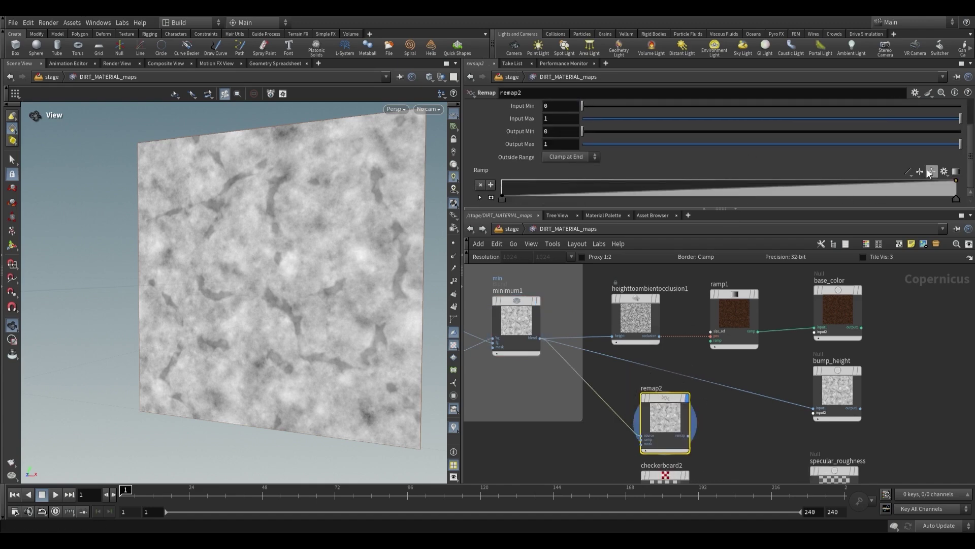
{"action": "left_click", "coordinate": [919, 173]}
{"action": "scroll", "coordinate": [223, 239], "scroll_direction": "up", "scroll_amount": 1}
{"action": "left_click_drag", "start_coordinate": [224, 239], "coordinate": [288, 275]}
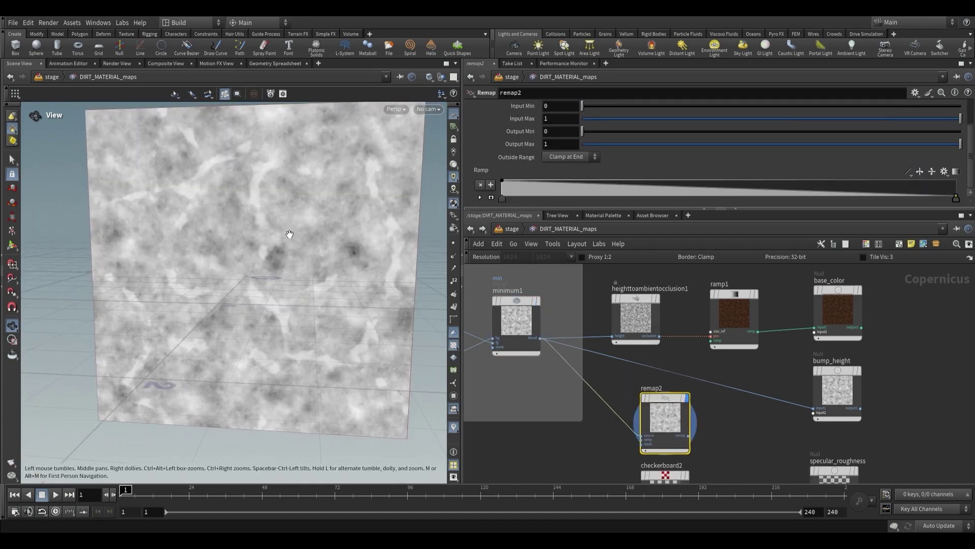
{"action": "scroll", "coordinate": [712, 153], "scroll_direction": "up", "scroll_amount": 1}
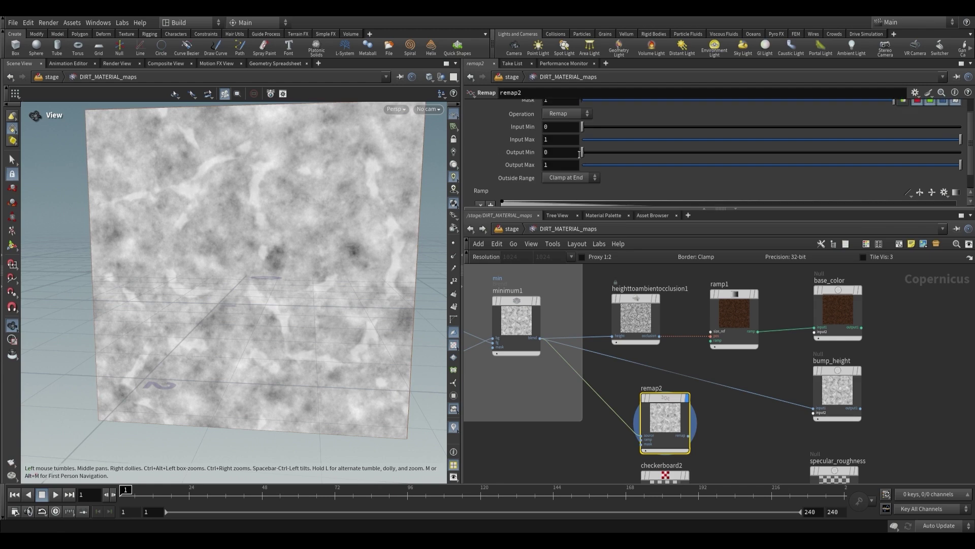
{"action": "left_click_drag", "start_coordinate": [620, 155], "coordinate": [807, 156]}
Step: Connect remap2 to specular_roughness in place of checkerboard2, delete checkerboard2, and move remap2 into its spot
{"action": "middle_click_drag", "start_coordinate": [733, 422], "coordinate": [586, 303]}
{"action": "scroll", "coordinate": [631, 349], "scroll_direction": "up", "scroll_amount": 1}
{"action": "left_click", "coordinate": [575, 305]}
{"action": "left_click", "coordinate": [726, 393]}
{"action": "left_click", "coordinate": [548, 369]}
{"action": "key", "text": "Delete"}
{"action": "left_click_drag", "start_coordinate": [554, 292], "coordinate": [558, 380]}
Step: Return to the stage and set DIRT_MATERIAL's bump scale to 0.1
{"action": "key", "text": "u"}
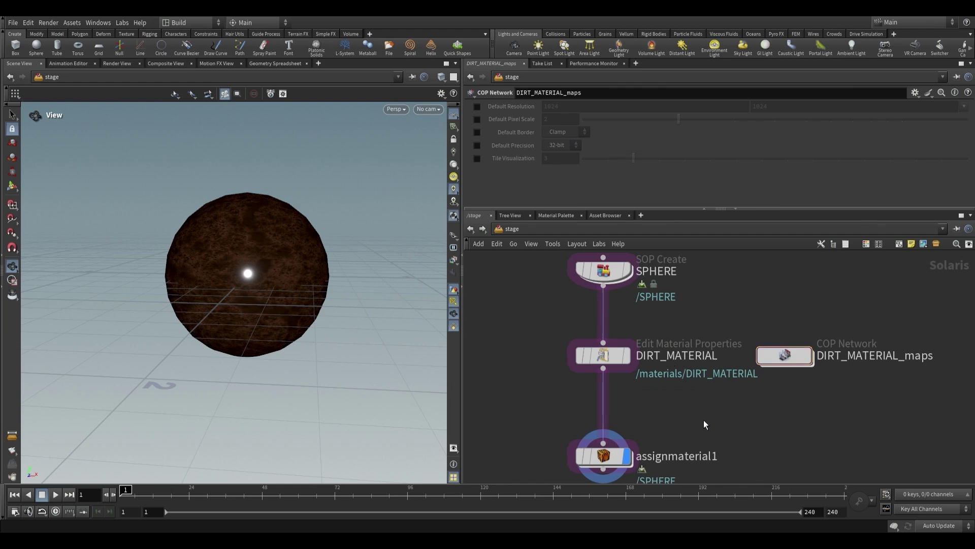
{"action": "left_click", "coordinate": [603, 355]}
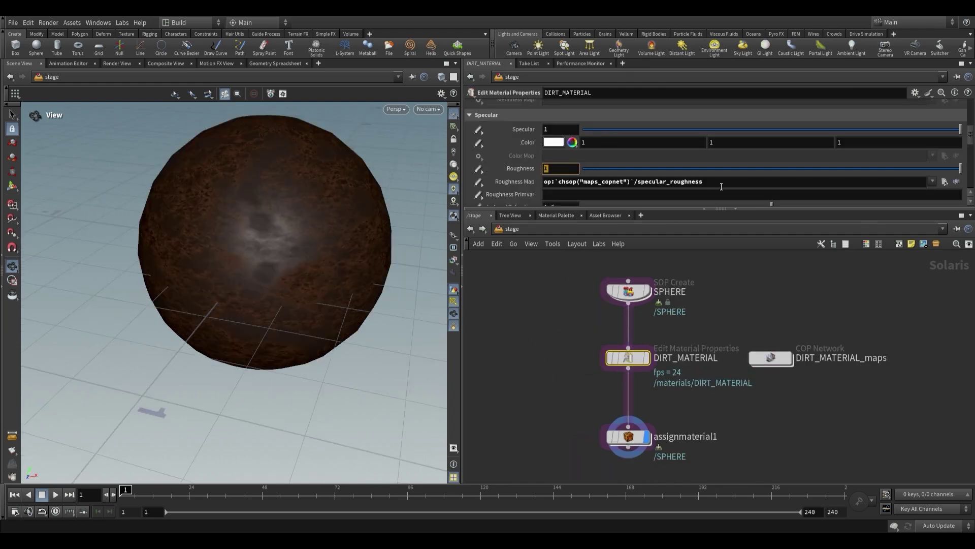
{"action": "scroll", "coordinate": [515, 138], "scroll_direction": "down", "scroll_amount": 5}
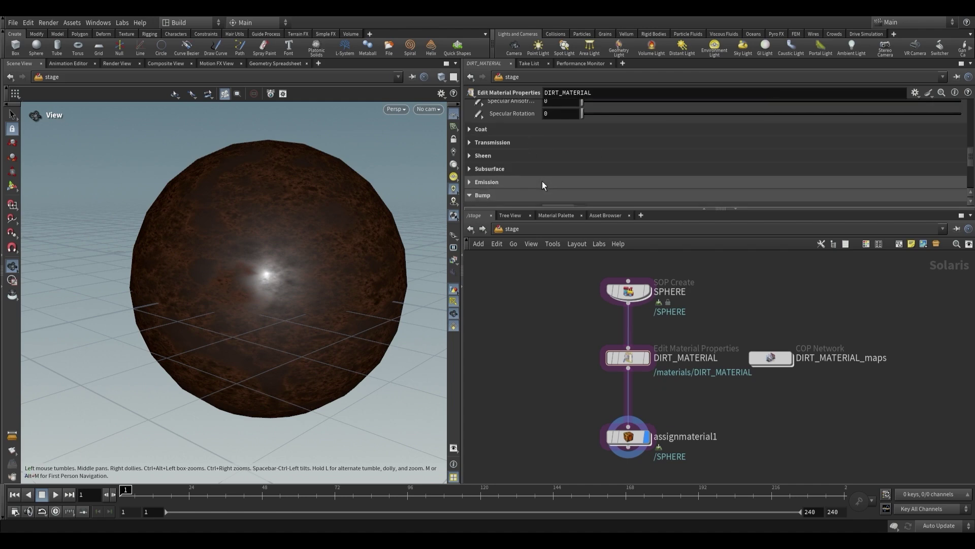
{"action": "scroll", "coordinate": [528, 173], "scroll_direction": "down", "scroll_amount": 4}
{"action": "left_click_drag", "start_coordinate": [560, 196], "coordinate": [553, 197]}
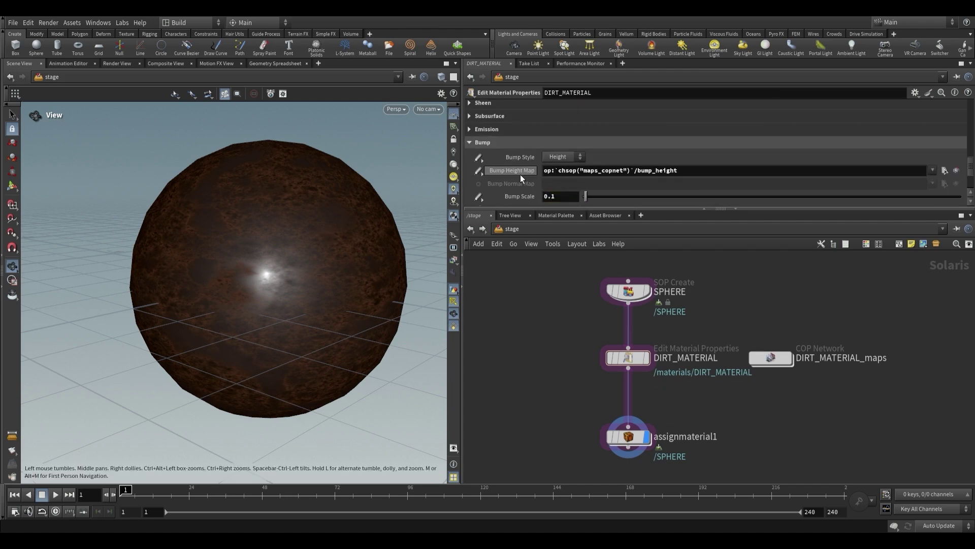
Step: Enable true displacements on DIRT_MATERIAL and inspect the displaced sphere
{"action": "scroll", "coordinate": [536, 183], "scroll_direction": "down", "scroll_amount": 2}
{"action": "mouse_move", "coordinate": [315, 244]}
{"action": "left_mouse_down"}
{"action": "mouse_move", "coordinate": [342, 233]}
{"action": "mouse_move", "coordinate": [288, 231]}
{"action": "mouse_move", "coordinate": [304, 261]}
{"action": "mouse_move", "coordinate": [235, 318]}
{"action": "mouse_move", "coordinate": [330, 249]}
{"action": "left_mouse_up"}
{"action": "scroll", "coordinate": [261, 229], "scroll_direction": "down", "scroll_amount": 5}
{"action": "left_click_drag", "start_coordinate": [261, 229], "coordinate": [310, 243]}
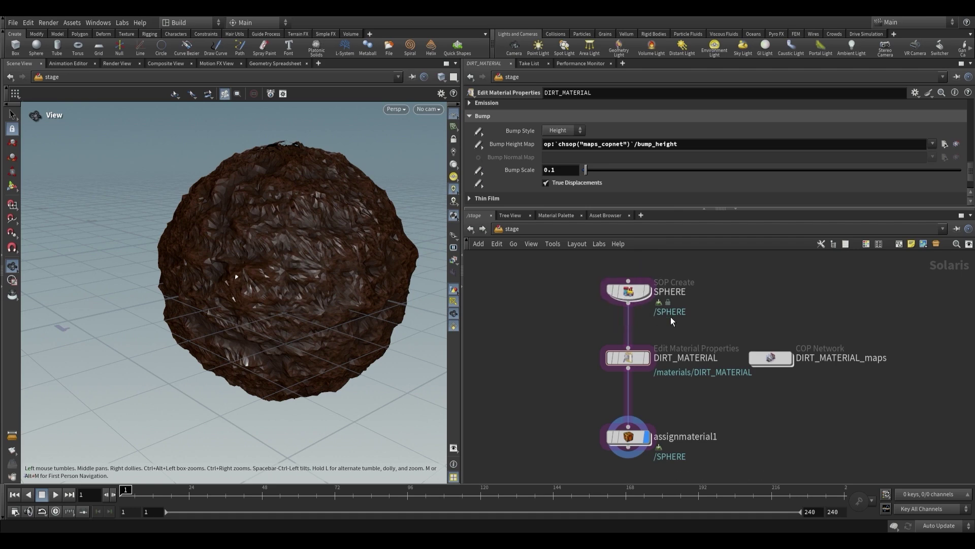
Step: Inside SPHERE, insert a Subdivide node with depth 4 between sphere1 and uvproject1, and return to the stage
{"action": "middle_click_drag", "start_coordinate": [682, 320], "coordinate": [676, 293]}
{"action": "double_click", "coordinate": [626, 267]}
{"action": "middle_click_drag", "start_coordinate": [696, 380], "coordinate": [653, 349]}
{"action": "key", "text": "Tab"}
{"action": "key", "text": "Return"}
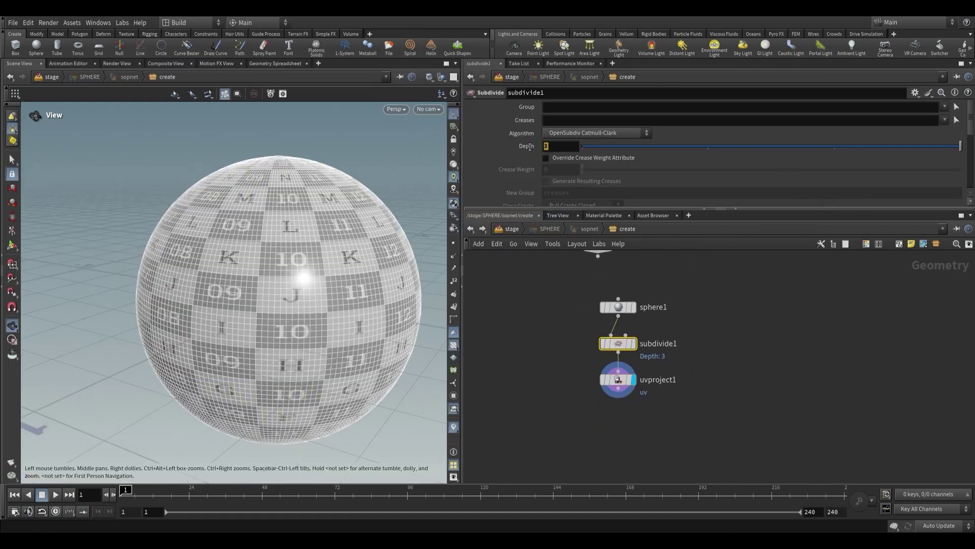
{"action": "type", "text": "4"}
{"action": "key", "text": "Return"}
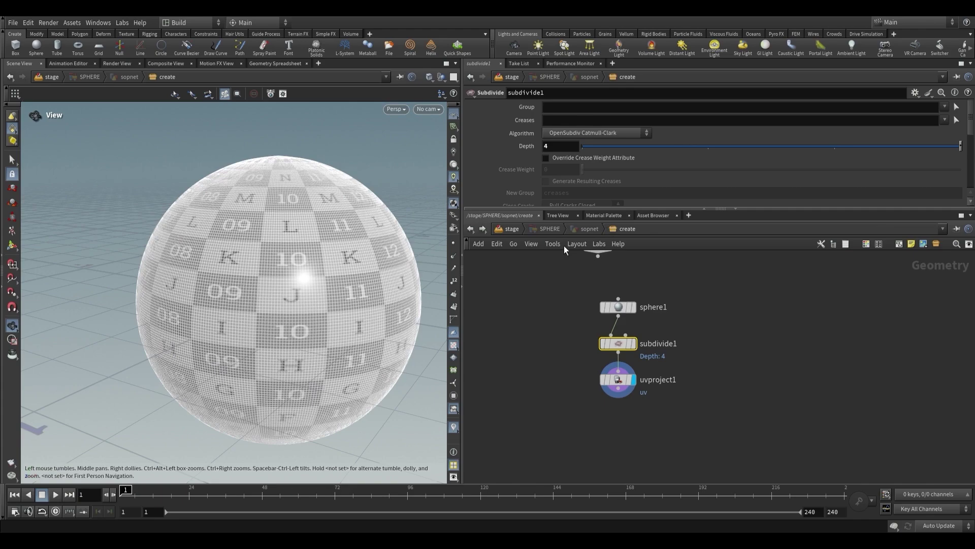
{"action": "key", "text": "u"}
Step: Lower DIRT_MATERIAL's bump scale in two passes to soften the displacement, checking the sphere from several angles
{"action": "mouse_move", "coordinate": [317, 276]}
{"action": "left_mouse_down"}
{"action": "mouse_move", "coordinate": [354, 320]}
{"action": "mouse_move", "coordinate": [324, 263]}
{"action": "mouse_move", "coordinate": [257, 267]}
{"action": "mouse_move", "coordinate": [320, 279]}
{"action": "left_mouse_up"}
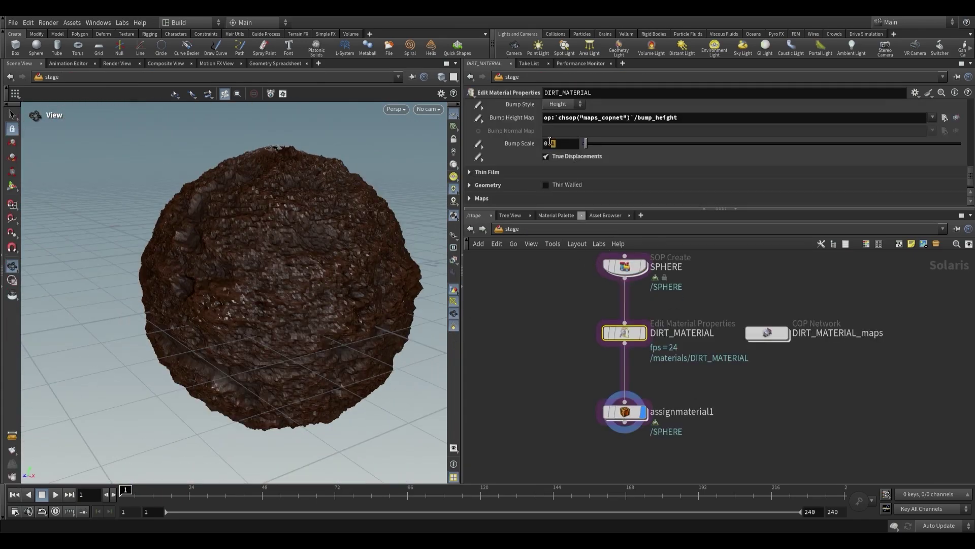
{"action": "type", "text": "5"}
{"action": "key", "text": "Return"}
{"action": "left_click_drag", "start_coordinate": [295, 261], "coordinate": [350, 232]}
{"action": "left_click", "coordinate": [562, 143]}
{"action": "key", "text": "BackSpace"}
{"action": "type", "text": "3"}
{"action": "key", "text": "Return"}
{"action": "left_click_drag", "start_coordinate": [290, 239], "coordinate": [233, 294]}
Step: Raise remap2's output minimum to 0.62 in DIRT_MATERIAL_maps, then save the scene from the stage level
{"action": "left_click", "coordinate": [770, 337]}
{"action": "double_click", "coordinate": [772, 339]}
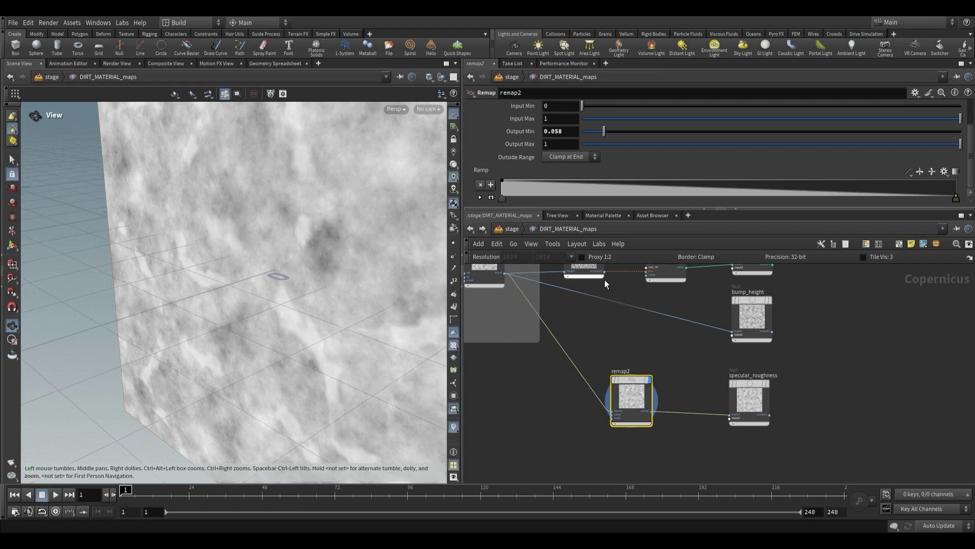
{"action": "middle_click_drag", "start_coordinate": [630, 335], "coordinate": [661, 362]}
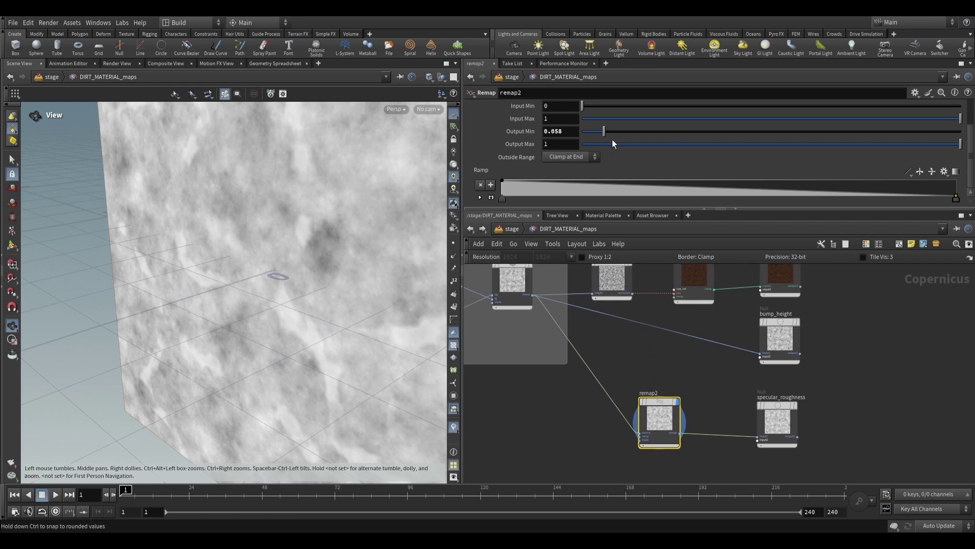
{"action": "left_click_drag", "start_coordinate": [613, 132], "coordinate": [819, 137]}
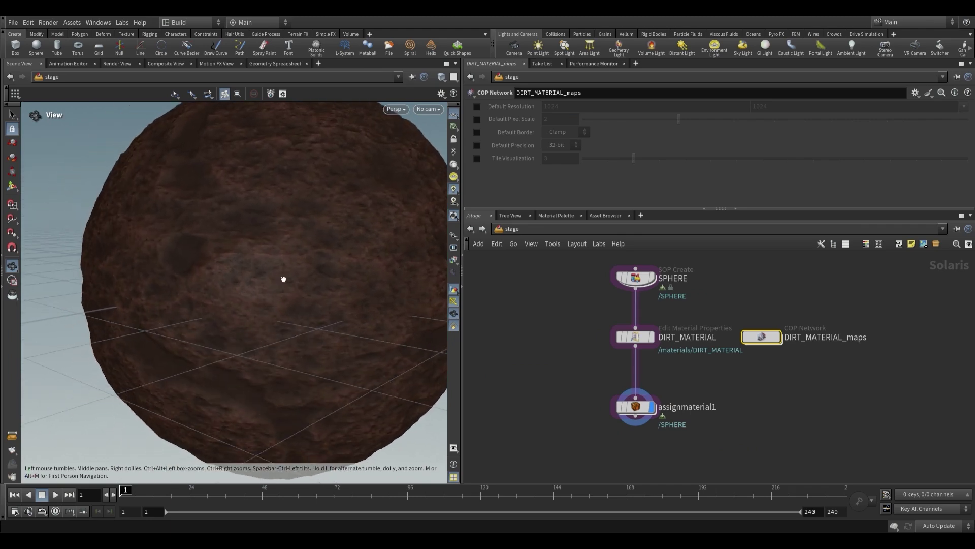
{"action": "scroll", "coordinate": [278, 286], "scroll_direction": "down", "scroll_amount": 5}
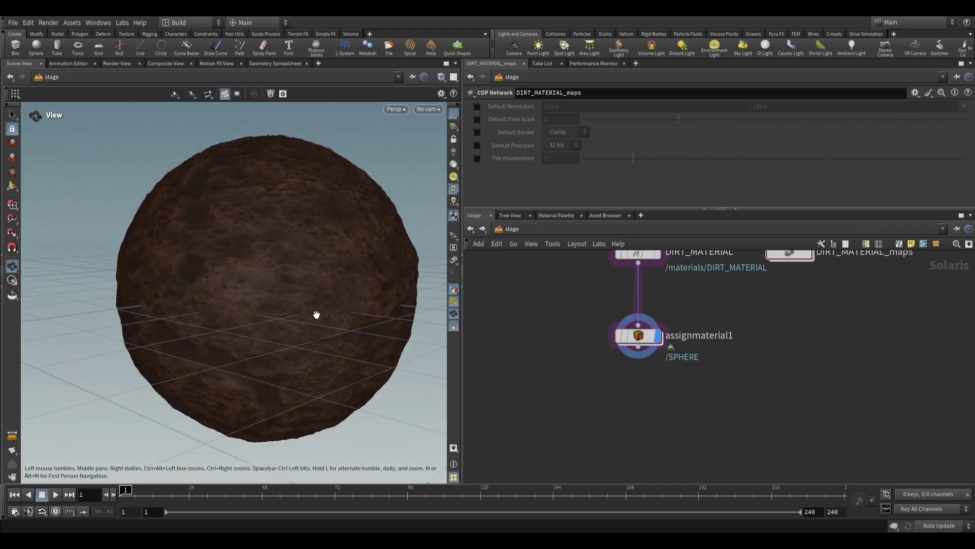
{"action": "left_click_drag", "start_coordinate": [317, 316], "coordinate": [306, 312]}
{"action": "key", "text": "ctrl+s"}
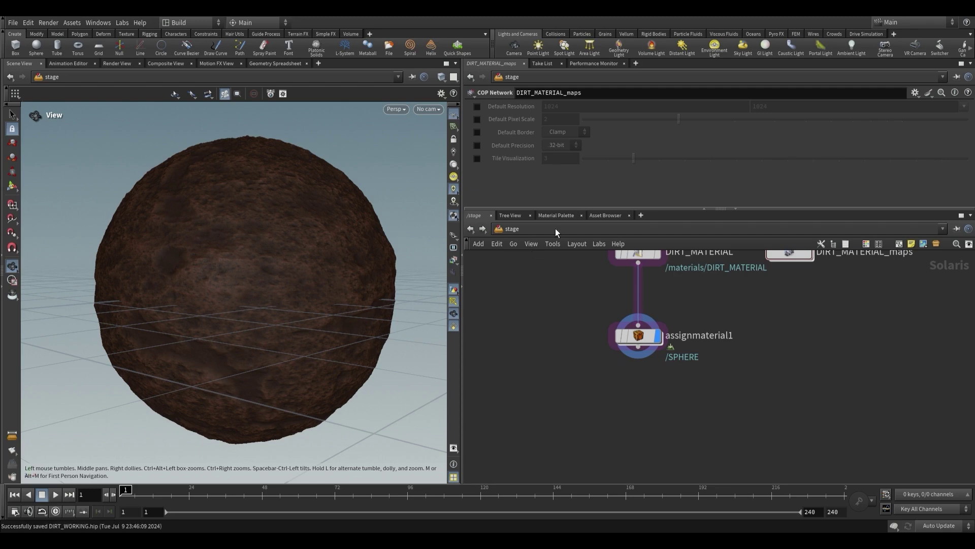
Step: Create a camera from the current view below assignmaterial1 and pull it back to frame the whole sphere
{"action": "left_click", "coordinate": [514, 47], "text": "ctrl"}
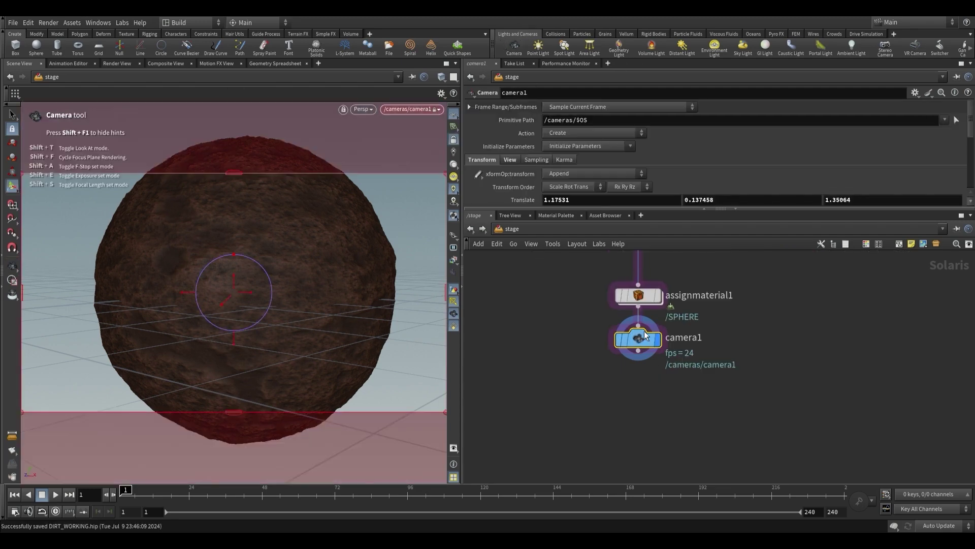
{"action": "left_click_drag", "start_coordinate": [639, 335], "coordinate": [639, 385]}
{"action": "key", "text": "Escape"}
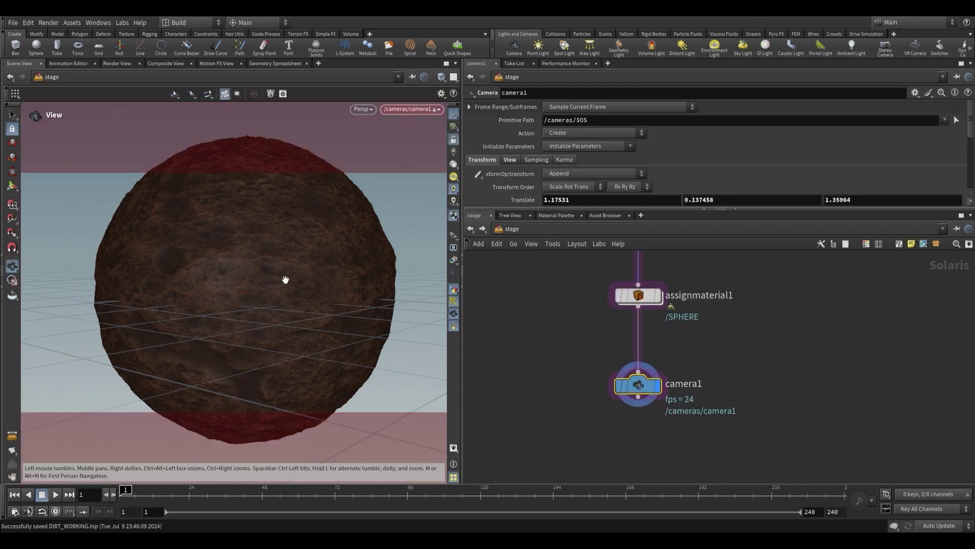
{"action": "scroll", "coordinate": [281, 275], "scroll_direction": "down", "scroll_amount": 5}
Step: Add a Karma Physical Sky node below camera1
{"action": "key", "text": "Tab"}
{"action": "type", "text": "ka"}
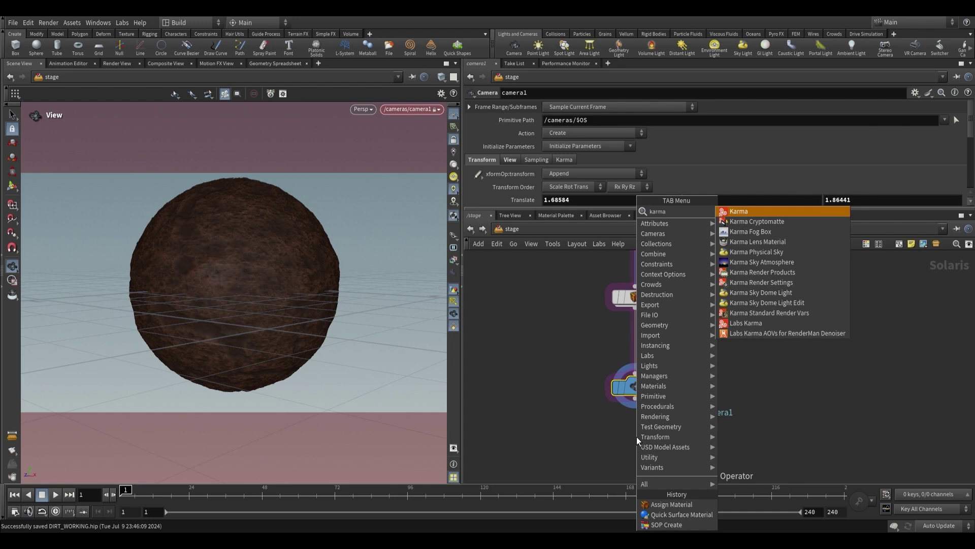
{"action": "key", "text": "Down"}
{"action": "key", "text": "Down"}
{"action": "key", "text": "Down"}
{"action": "key", "text": "Down"}
{"action": "key", "text": "Return"}
{"action": "left_click", "coordinate": [635, 446]}
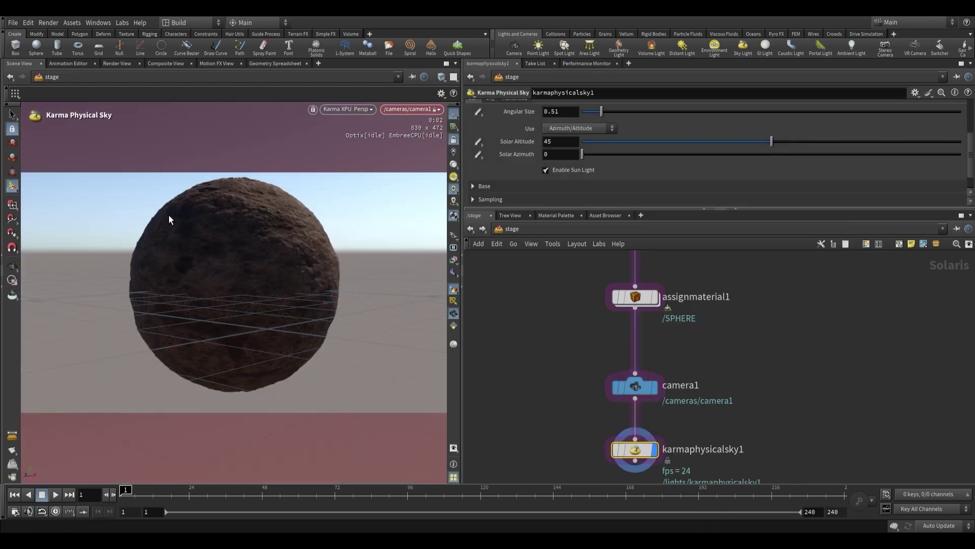
Step: Orbit the locked camera to a higher angle on the sphere, then unlock the camera from the view
{"action": "left_click", "coordinate": [11, 266]}
{"action": "left_click_drag", "start_coordinate": [326, 224], "coordinate": [288, 248]}
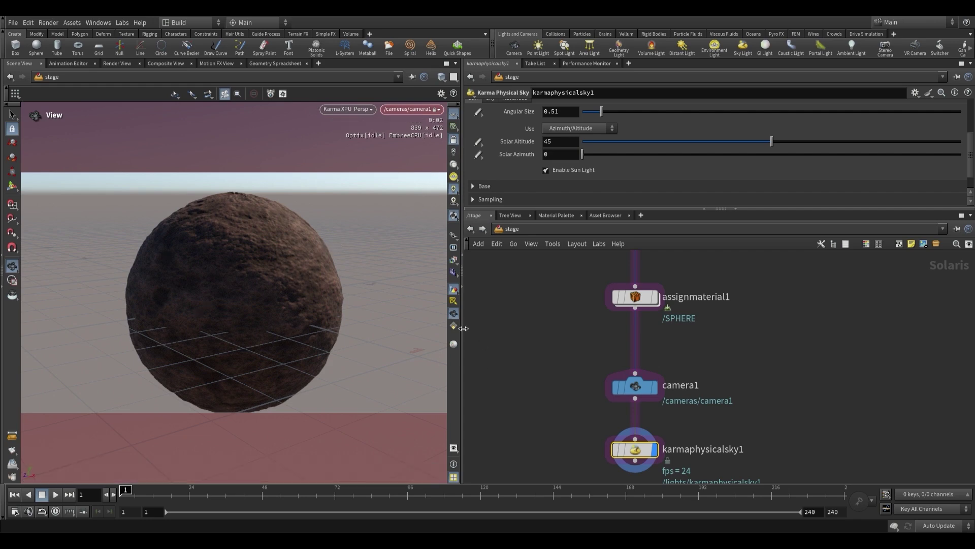
{"action": "left_click", "coordinate": [435, 109]}
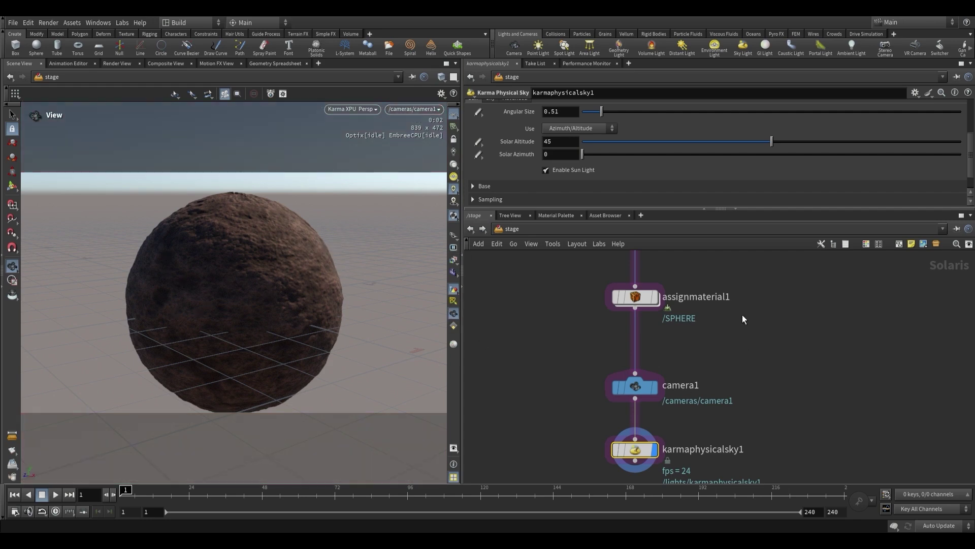
Step: Reopen DIRT_MATERIAL_maps and add a SOP Import node above the DIRT BASIC network box
{"action": "scroll", "coordinate": [745, 330], "scroll_direction": "down", "scroll_amount": 2}
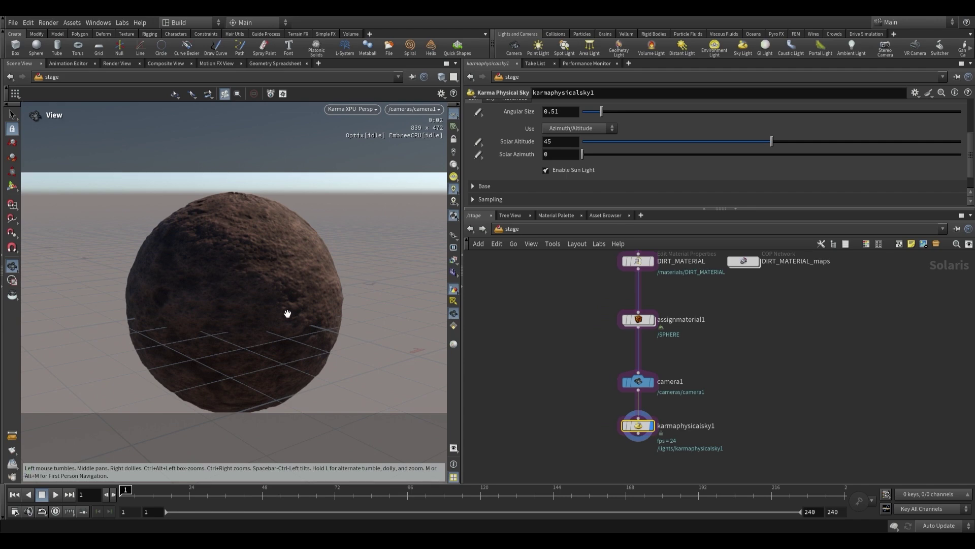
{"action": "middle_click_drag", "start_coordinate": [764, 269], "coordinate": [718, 316]}
{"action": "scroll", "coordinate": [719, 316], "scroll_direction": "up", "scroll_amount": 2}
{"action": "double_click", "coordinate": [700, 309]}
{"action": "scroll", "coordinate": [662, 350], "scroll_direction": "down", "scroll_amount": 2}
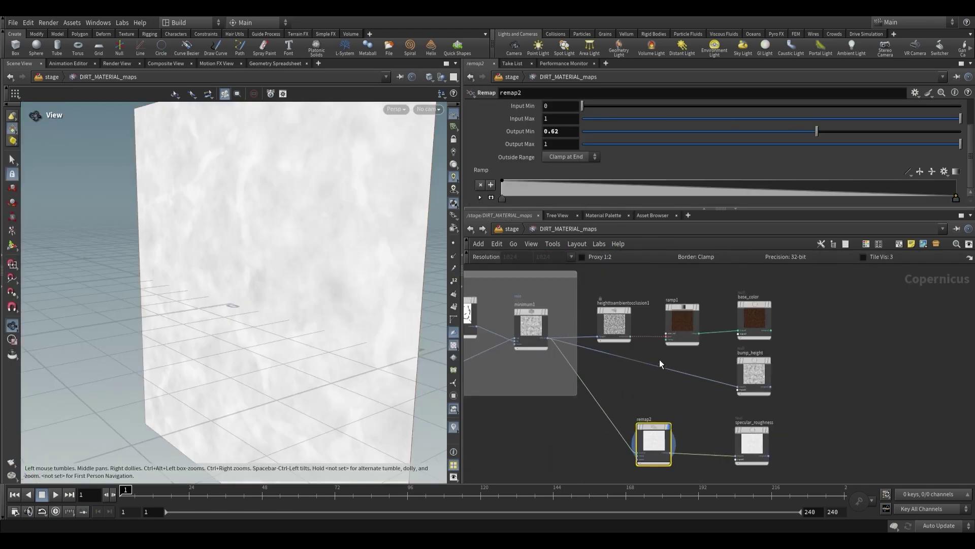
{"action": "left_click_drag", "start_coordinate": [762, 367], "coordinate": [761, 377]}
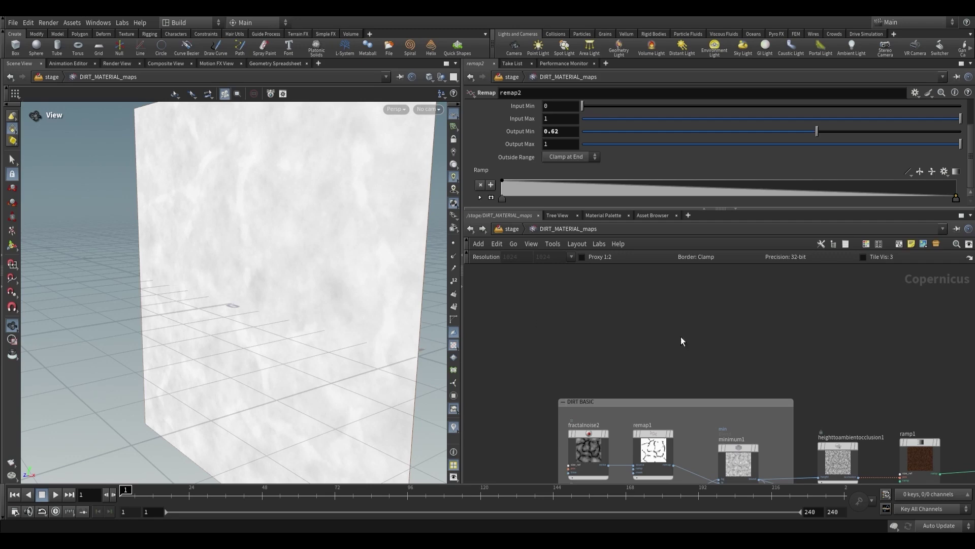
{"action": "key", "text": "Tab"}
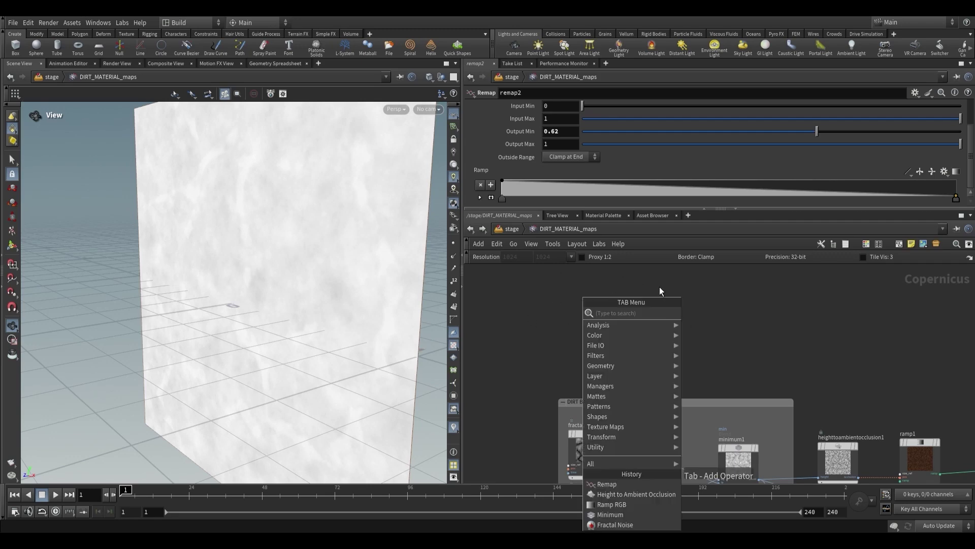
{"action": "key", "text": "Escape"}
{"action": "left_click_drag", "start_coordinate": [341, 261], "coordinate": [332, 276]}
{"action": "middle_click_drag", "start_coordinate": [572, 343], "coordinate": [596, 324]}
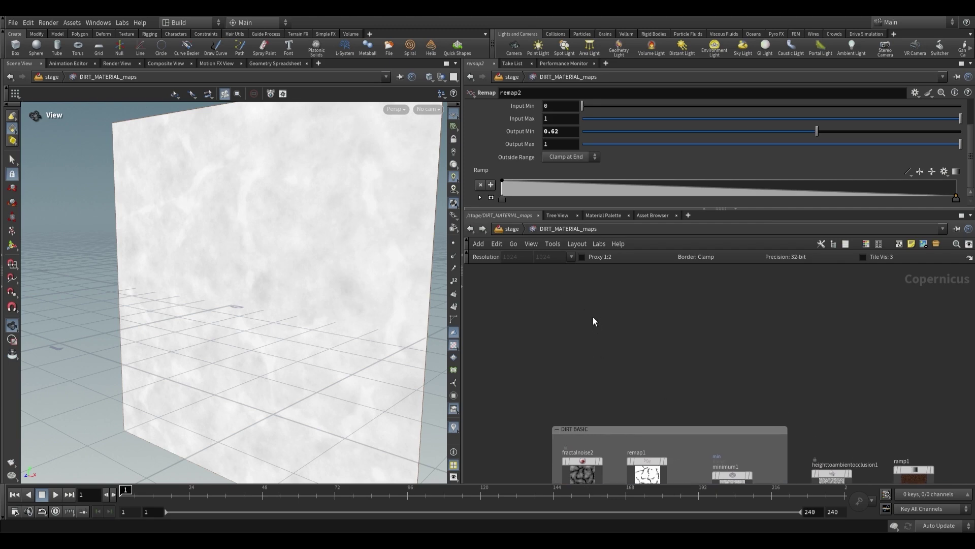
{"action": "key", "text": "Tab"}
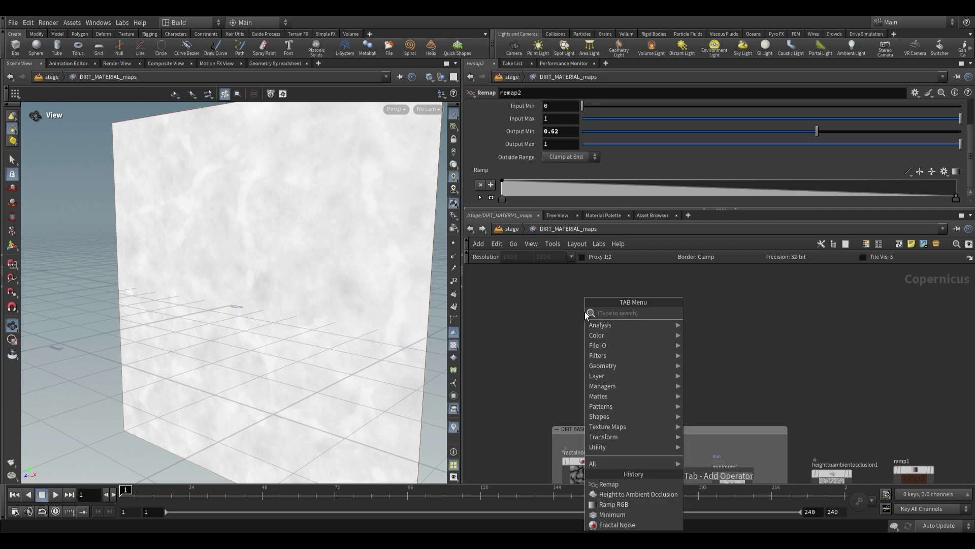
{"action": "type", "text": "sop"}
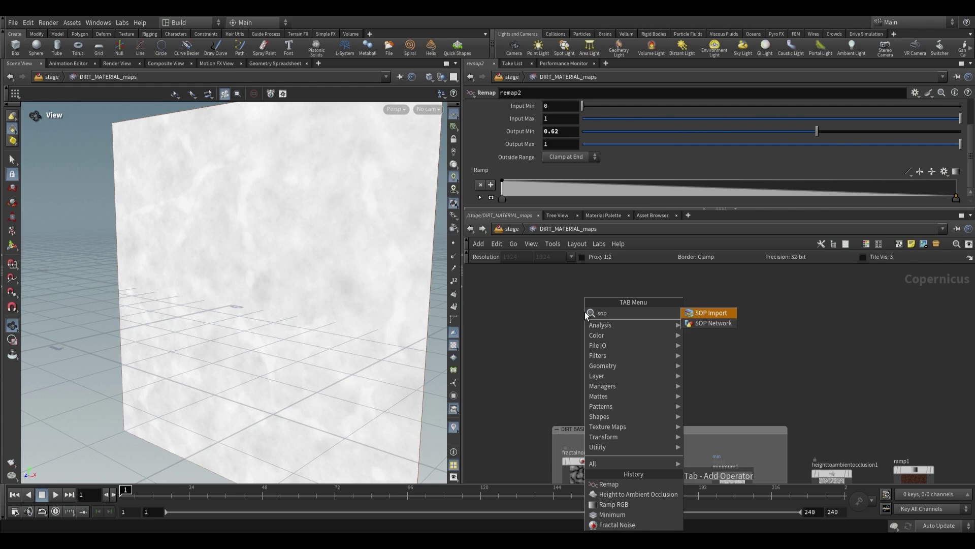
{"action": "key", "text": "Return"}
{"action": "key", "text": "Return"}
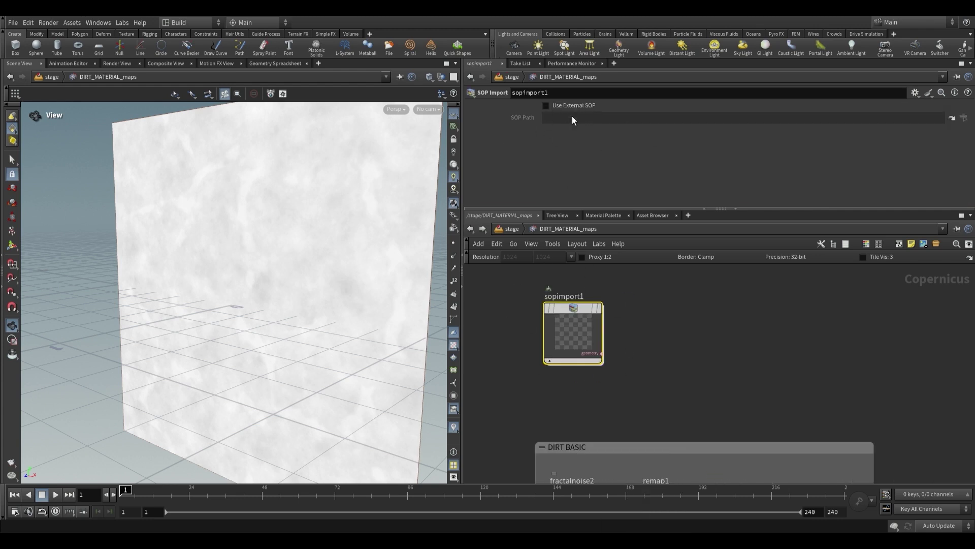
Step: Rename the SOP Import node to STONE_POINTS and open its geometry network
{"action": "mouse_move", "coordinate": [576, 316]}
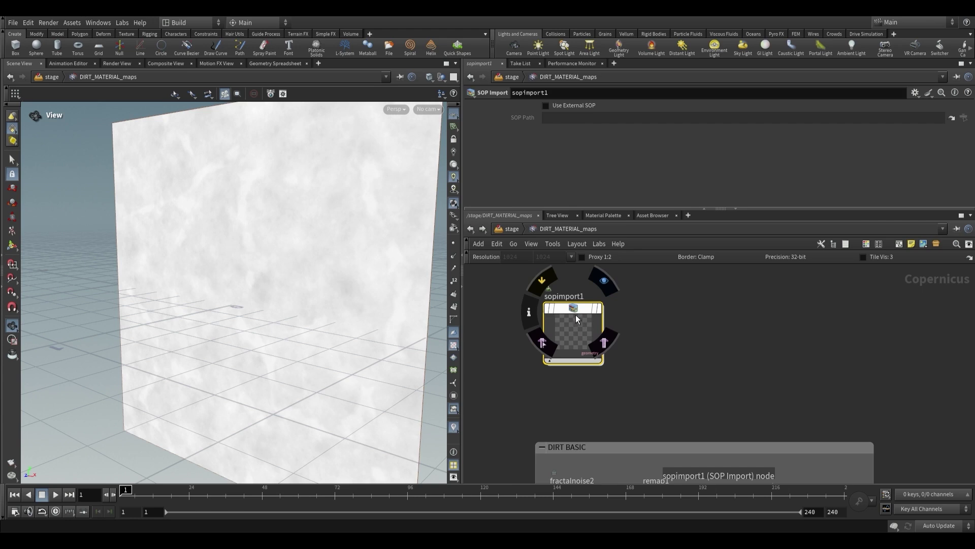
{"action": "double_click", "coordinate": [565, 289]}
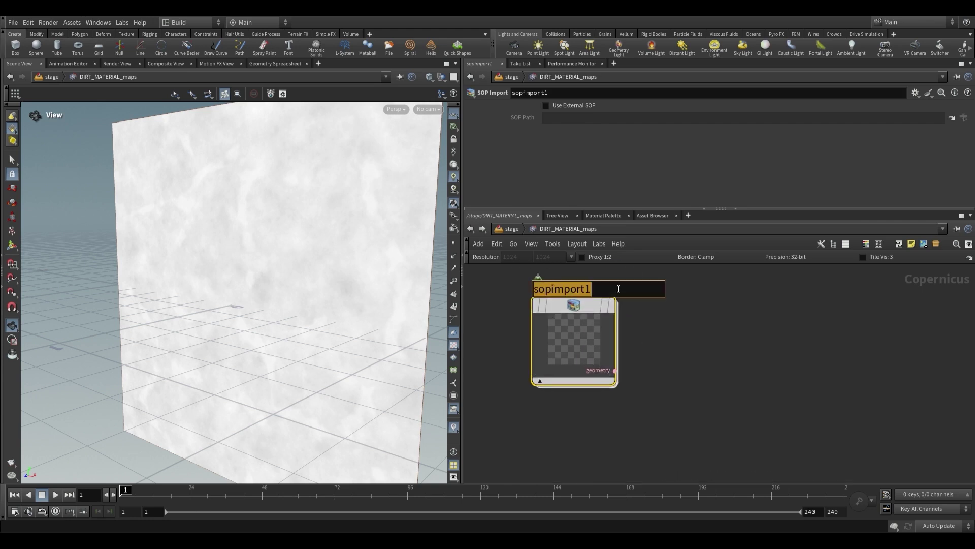
{"action": "type", "text": "STONE_POINTS"}
{"action": "key", "text": "Return"}
{"action": "key", "text": "i"}
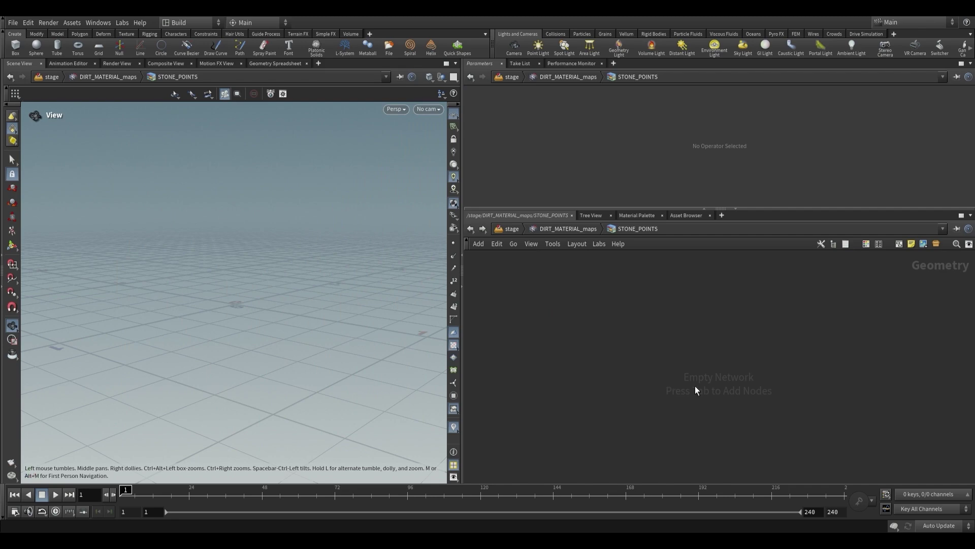
Step: Add a Grid node in the empty geometry network and orient it to the XY Plane
{"action": "key", "text": "Tab"}
{"action": "key", "text": "Escape"}
{"action": "key", "text": "Tab"}
{"action": "type", "text": "grid"}
{"action": "key", "text": "Return"}
{"action": "left_click", "coordinate": [687, 300]}
{"action": "left_click", "coordinate": [564, 133]}
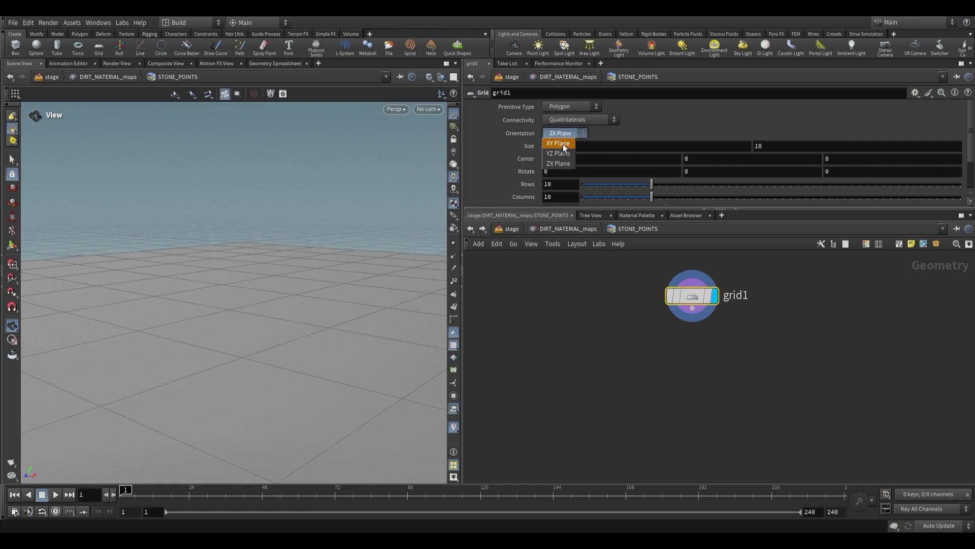
{"action": "left_click", "coordinate": [563, 144]}
{"action": "scroll", "coordinate": [282, 248], "scroll_direction": "down", "scroll_amount": 6}
{"action": "left_click_drag", "start_coordinate": [298, 255], "coordinate": [287, 197]}
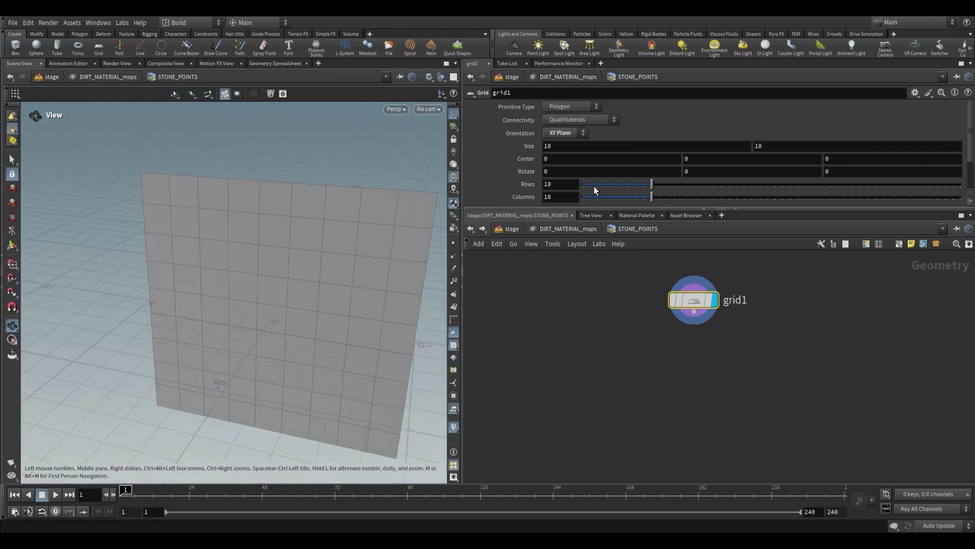
Step: Set the grid's size to 2 by 2
{"action": "left_click", "coordinate": [561, 147]}
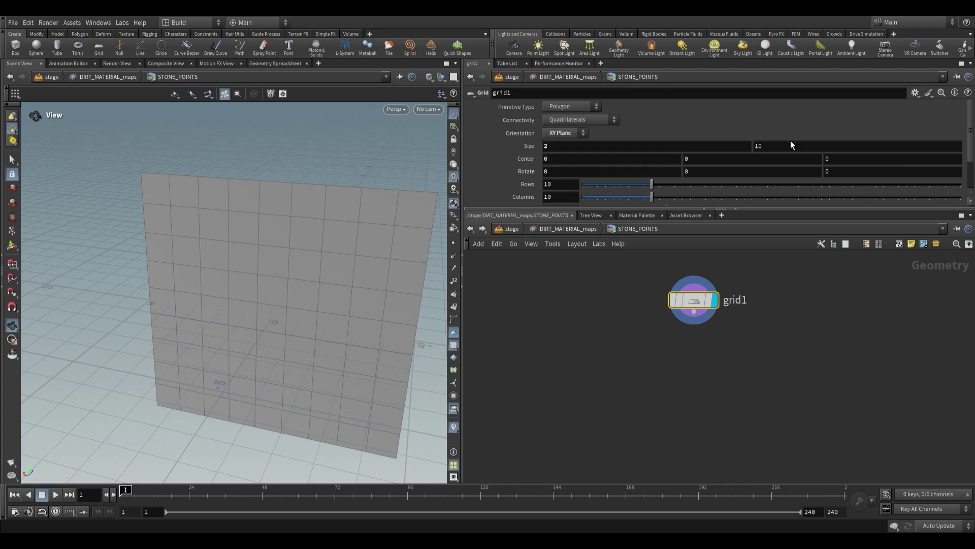
{"action": "key", "text": "Tab"}
{"action": "type", "text": "2"}
{"action": "key", "text": "Return"}
{"action": "scroll", "coordinate": [272, 304], "scroll_direction": "up", "scroll_amount": 8}
{"action": "scroll", "coordinate": [258, 297], "scroll_direction": "up", "scroll_amount": 5}
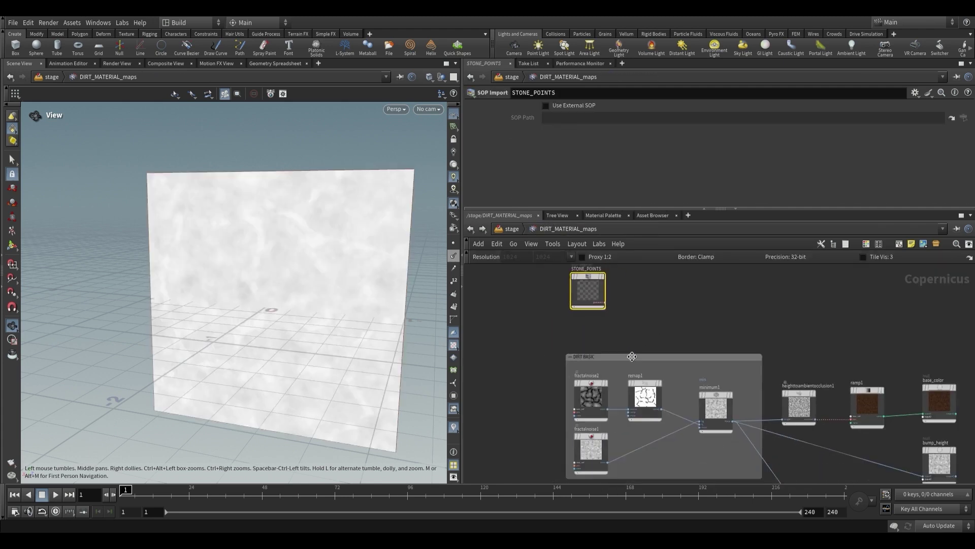
Step: Inspect the map plane in the 3D view of the DIRT_MATERIAL_maps network
{"action": "scroll", "coordinate": [569, 366], "scroll_direction": "up", "scroll_amount": 3}
{"action": "scroll", "coordinate": [619, 338], "scroll_direction": "down", "scroll_amount": 2}
{"action": "scroll", "coordinate": [604, 355], "scroll_direction": "up", "scroll_amount": 1}
{"action": "scroll", "coordinate": [588, 396], "scroll_direction": "down", "scroll_amount": 2}
{"action": "scroll", "coordinate": [636, 391], "scroll_direction": "down", "scroll_amount": 2}
{"action": "left_click_drag", "start_coordinate": [310, 239], "coordinate": [293, 371]}
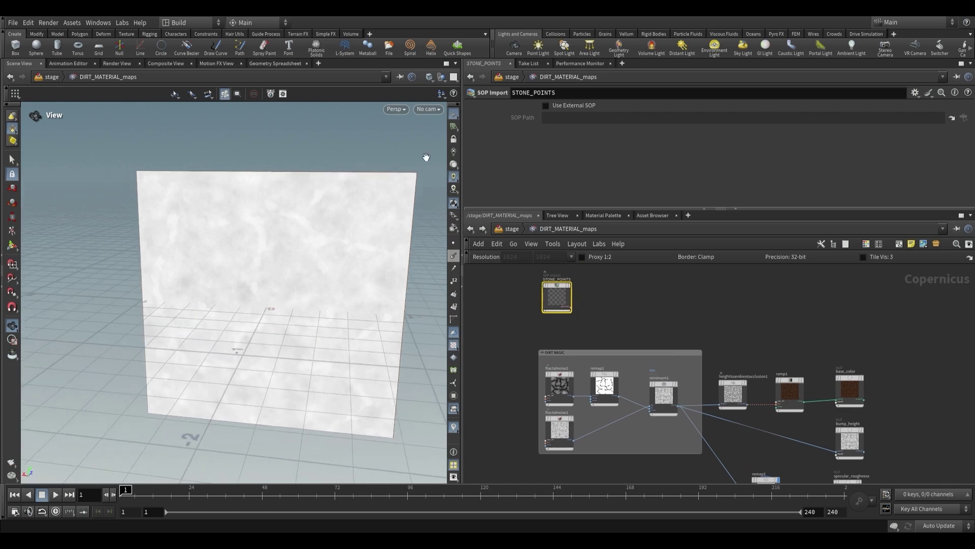
{"action": "left_click_drag", "start_coordinate": [313, 229], "coordinate": [316, 222]}
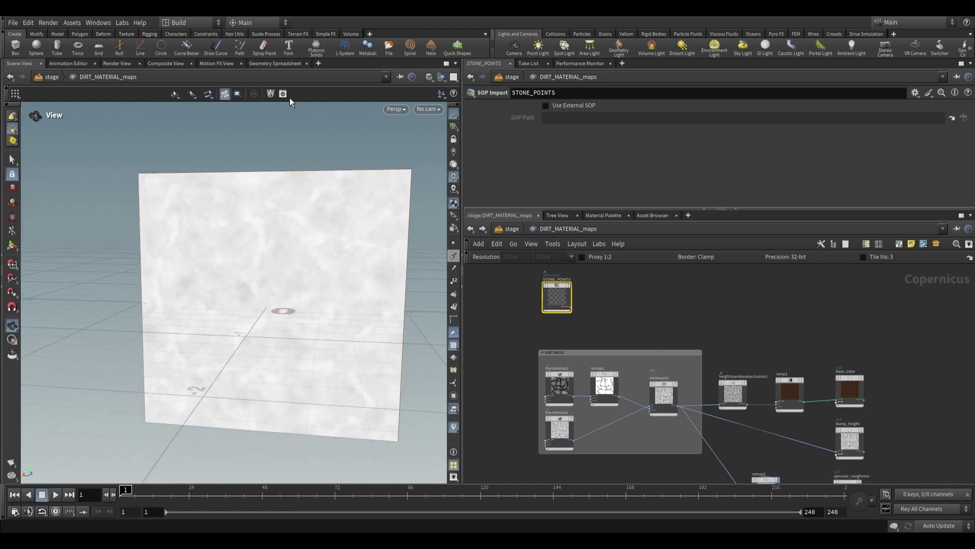
Step: Examine the corner coordinates of the remap2 image in the Composite View
{"action": "left_click", "coordinate": [173, 63]}
{"action": "scroll", "coordinate": [246, 299], "scroll_direction": "down", "scroll_amount": 4}
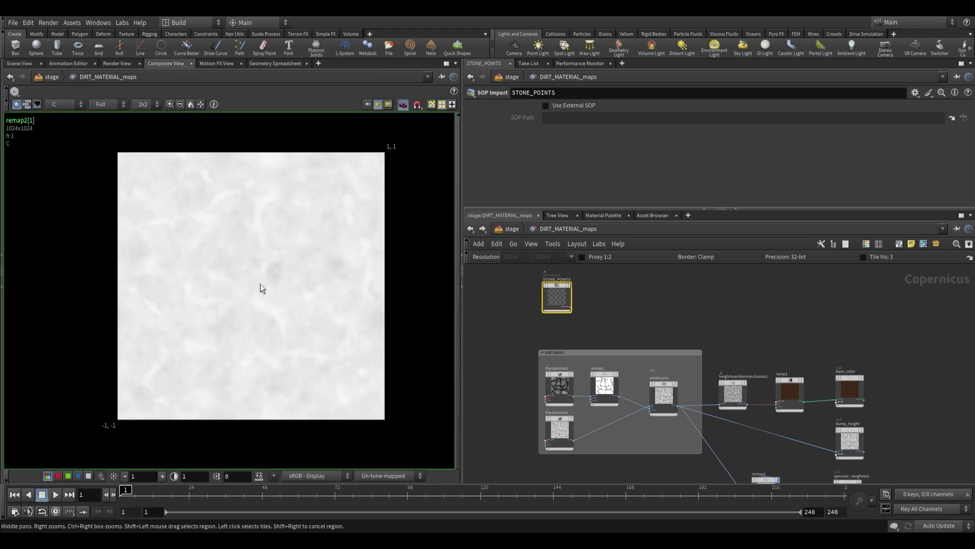
{"action": "scroll", "coordinate": [261, 284], "scroll_direction": "up", "scroll_amount": 1}
{"action": "middle_click_drag", "start_coordinate": [249, 286], "coordinate": [260, 283]}
{"action": "middle_click_drag", "start_coordinate": [105, 434], "coordinate": [89, 440]}
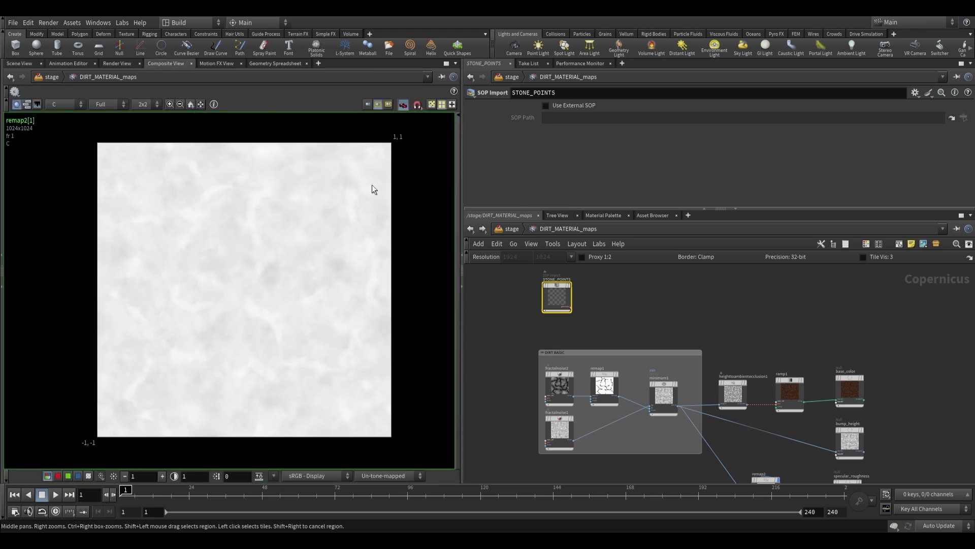
{"action": "scroll", "coordinate": [153, 397], "scroll_direction": "up", "scroll_amount": 2}
{"action": "middle_click_drag", "start_coordinate": [153, 397], "coordinate": [161, 372]}
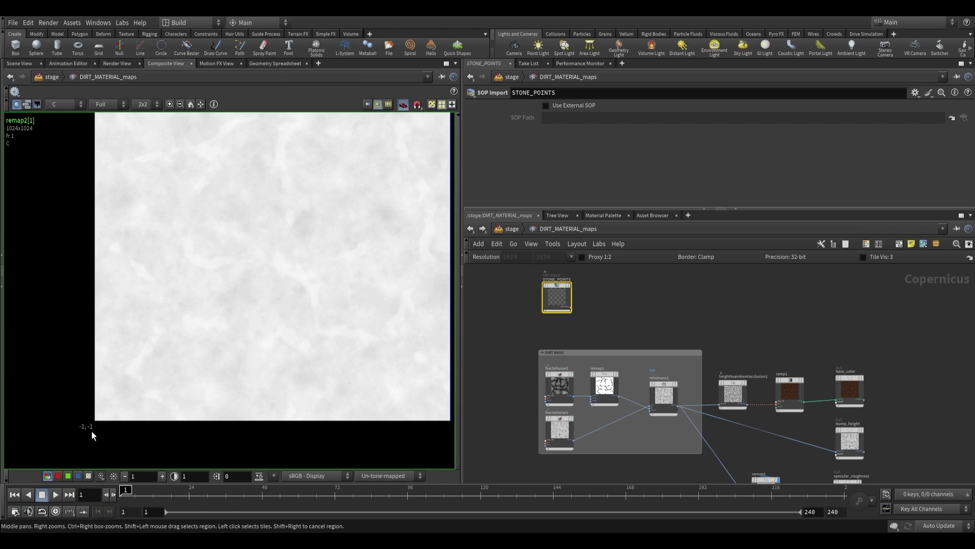
{"action": "scroll", "coordinate": [401, 195], "scroll_direction": "down", "scroll_amount": 2}
{"action": "middle_click_drag", "start_coordinate": [401, 195], "coordinate": [303, 271]}
{"action": "middle_click_drag", "start_coordinate": [244, 314], "coordinate": [309, 290]}
{"action": "scroll", "coordinate": [117, 437], "scroll_direction": "up", "scroll_amount": 1}
{"action": "middle_click_drag", "start_coordinate": [117, 437], "coordinate": [107, 422]}
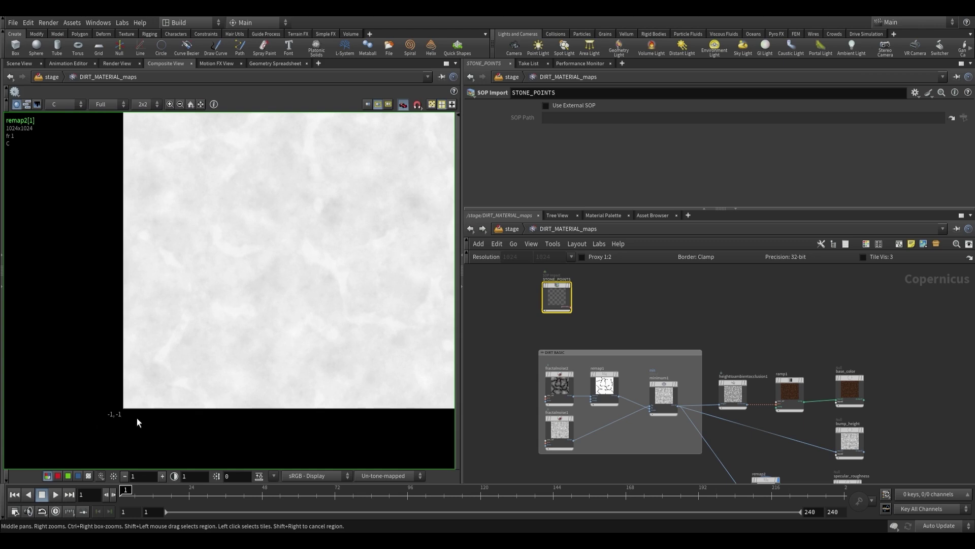
{"action": "scroll", "coordinate": [138, 422], "scroll_direction": "down", "scroll_amount": 2}
{"action": "middle_click_drag", "start_coordinate": [421, 142], "coordinate": [407, 172]}
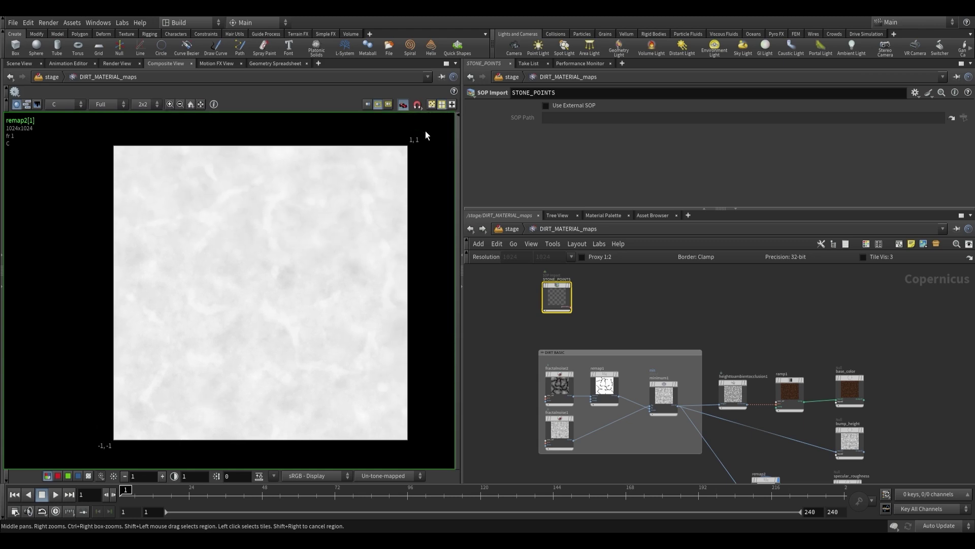
{"action": "scroll", "coordinate": [217, 340], "scroll_direction": "down", "scroll_amount": 1}
{"action": "middle_click_drag", "start_coordinate": [218, 340], "coordinate": [216, 343]}
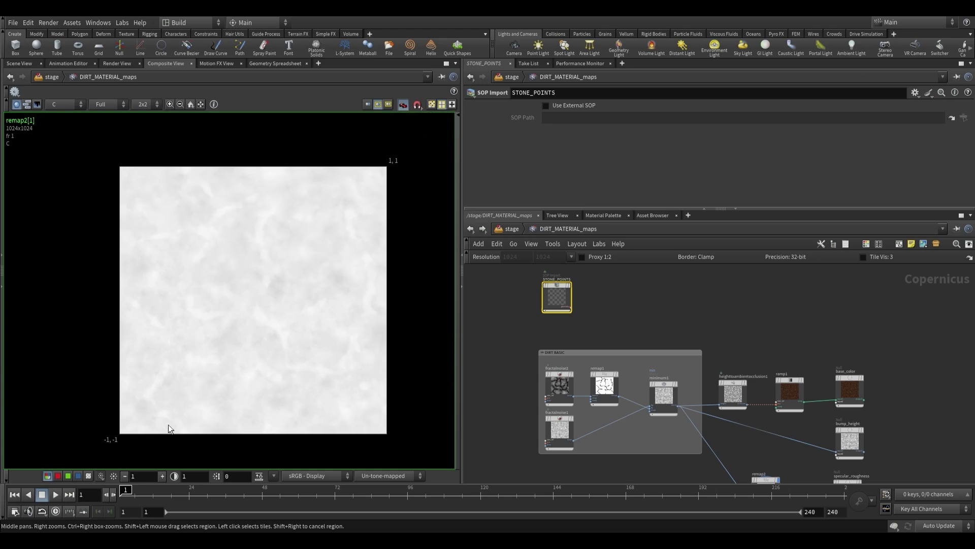
{"action": "middle_click_drag", "start_coordinate": [167, 416], "coordinate": [160, 397]}
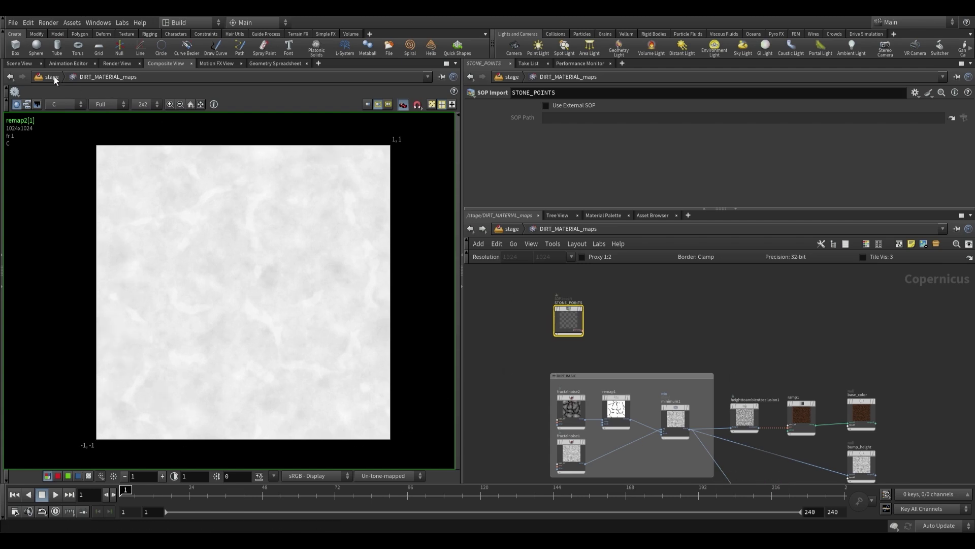
Step: Return to the 3D view, reopen STONE_POINTS and add a displayed Scatter node fed by grid1
{"action": "left_click", "coordinate": [18, 64]}
{"action": "double_click", "coordinate": [571, 312]}
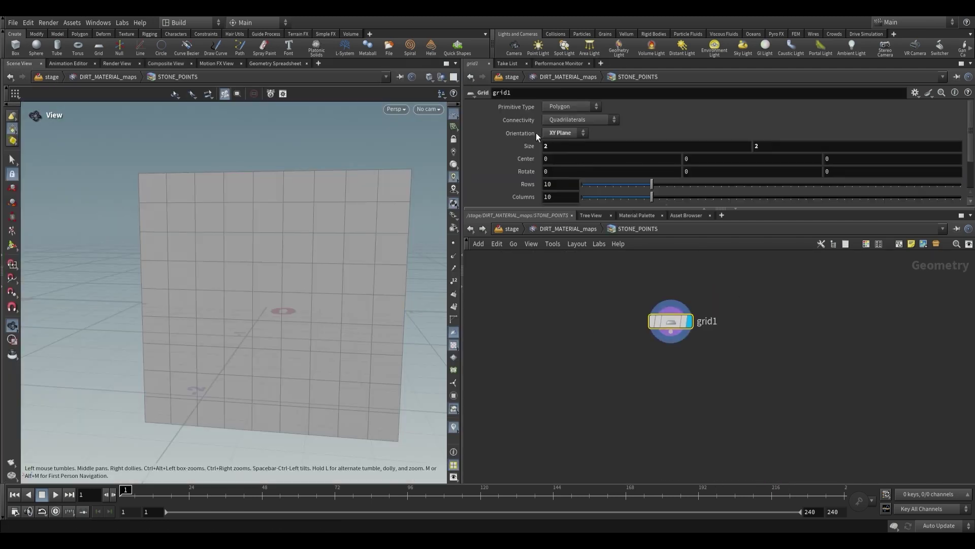
{"action": "mouse_move", "coordinate": [283, 251]}
{"action": "left_mouse_down"}
{"action": "mouse_move", "coordinate": [283, 269]}
{"action": "mouse_move", "coordinate": [292, 264]}
{"action": "left_mouse_up"}
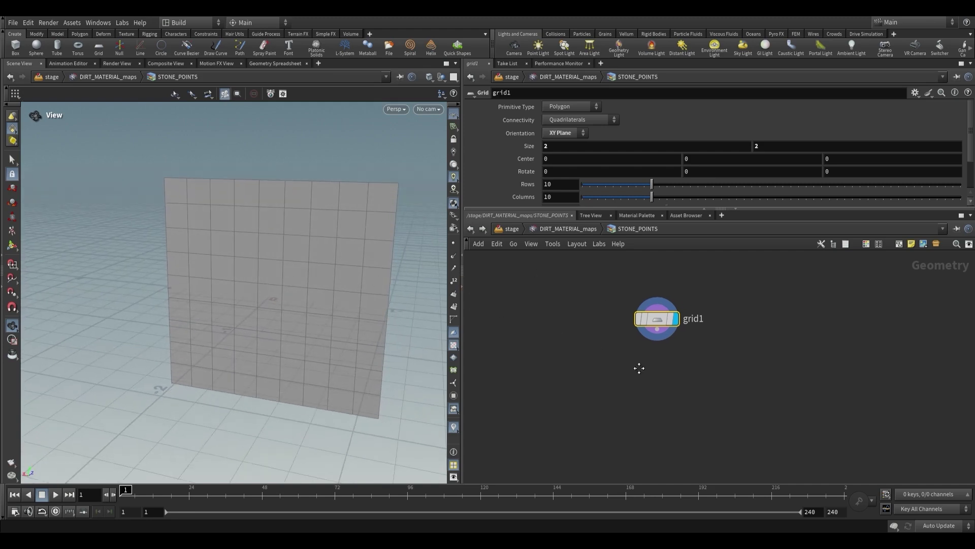
{"action": "key", "text": "Tab"}
{"action": "type", "text": "sca"}
{"action": "left_click", "coordinate": [756, 297]}
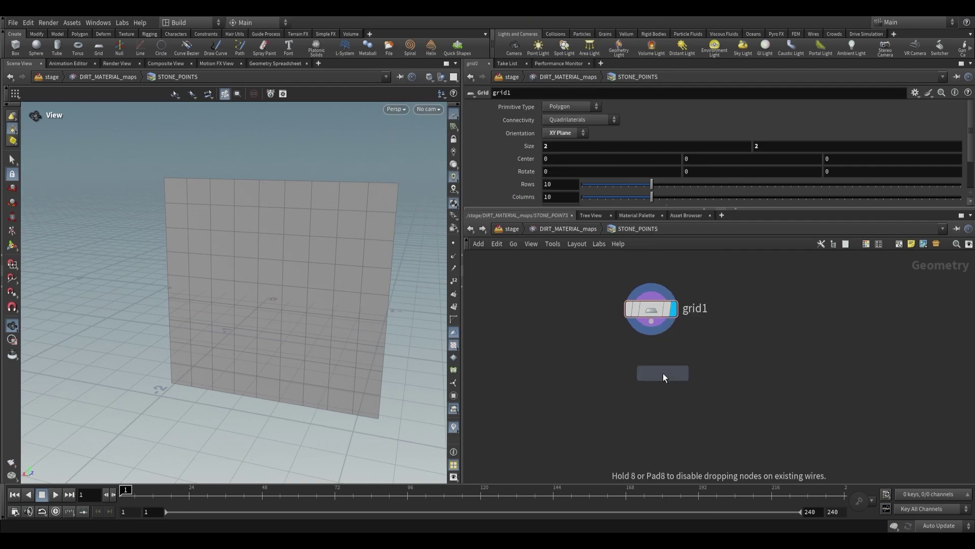
{"action": "left_click", "coordinate": [651, 398]}
{"action": "left_click_drag", "start_coordinate": [350, 269], "coordinate": [327, 272]}
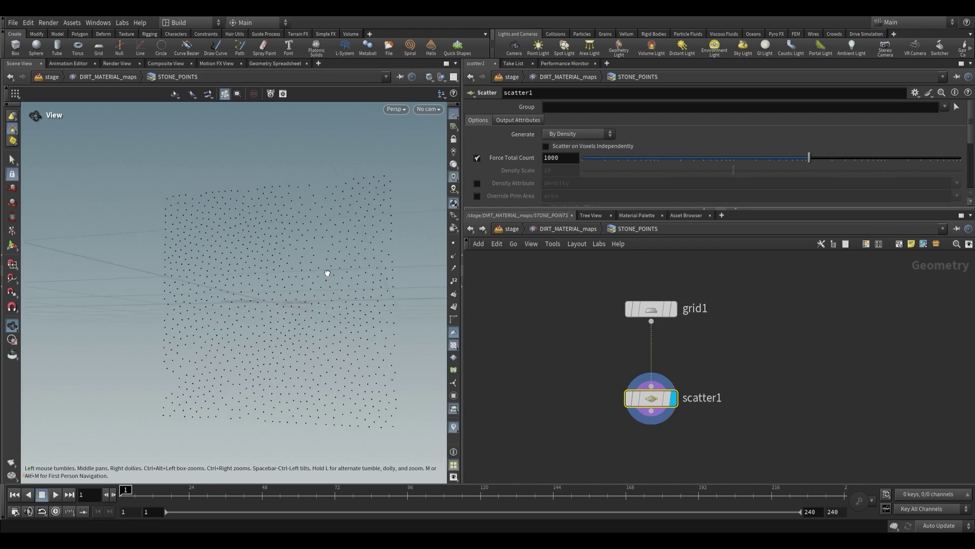
Step: Add a Copy to Points node below scatter1, using the scattered points as its target points
{"action": "key", "text": "Tab"}
{"action": "type", "text": "copy"}
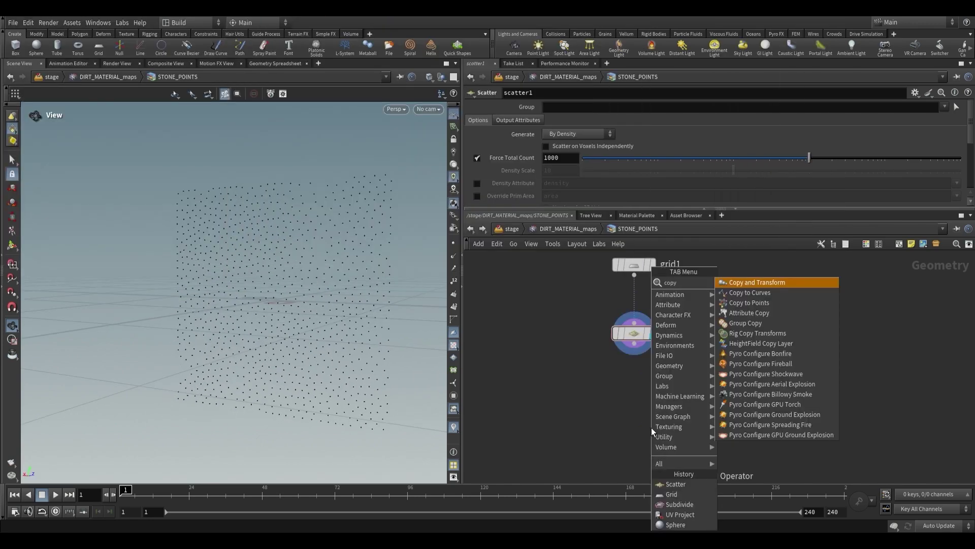
{"action": "type", "text": "to"}
{"action": "key", "text": "Down"}
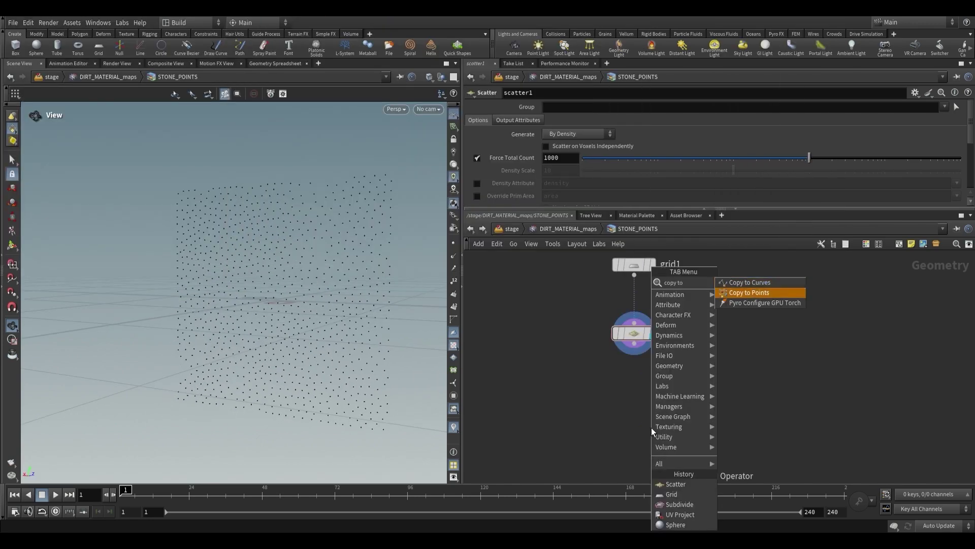
{"action": "key", "text": "Return"}
{"action": "left_click", "coordinate": [651, 427]}
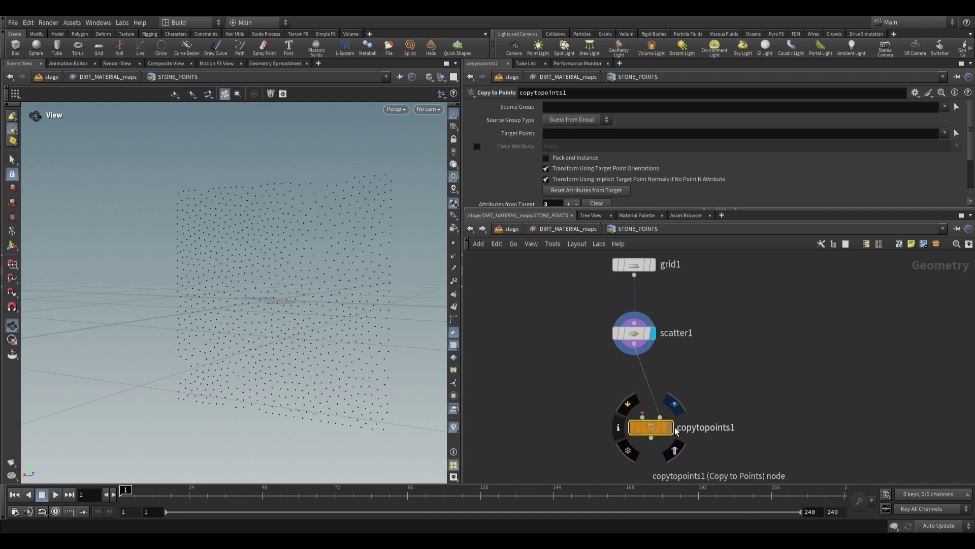
Step: Add a Sphere node beside the grid branch and set its primitive type to Polygon
{"action": "key", "text": "Tab"}
{"action": "type", "text": "sphe"}
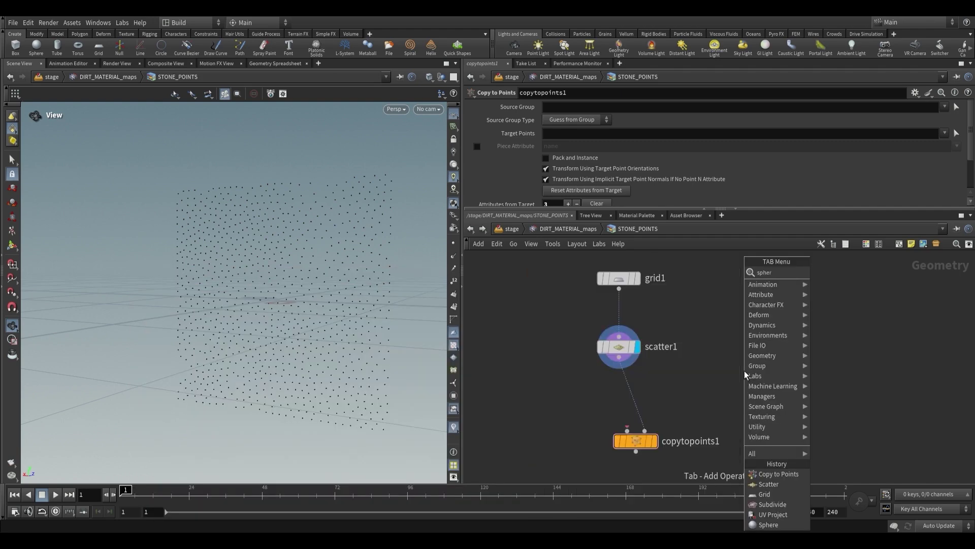
{"action": "key", "text": "Return"}
{"action": "left_click", "coordinate": [774, 301]}
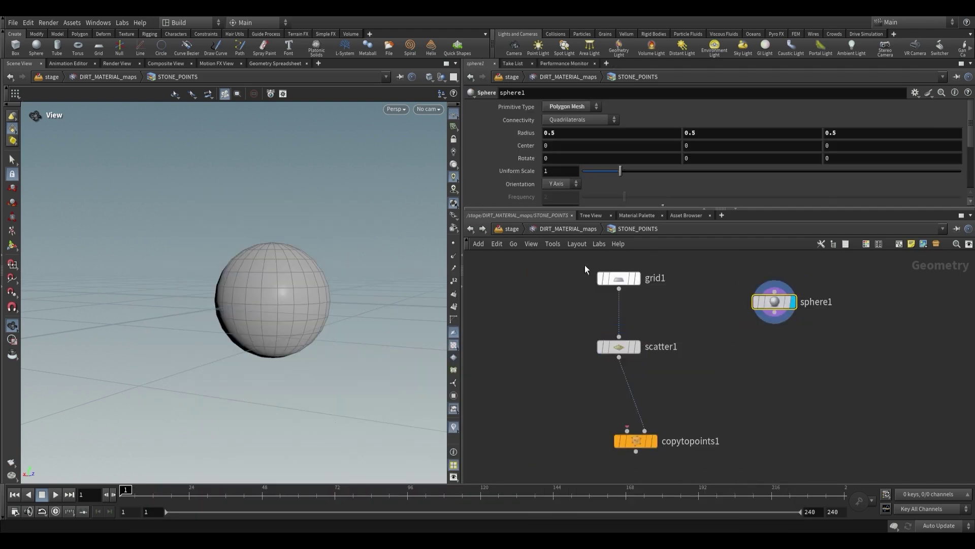
{"action": "left_click", "coordinate": [568, 107]}
{"action": "left_click", "coordinate": [562, 129]}
{"action": "left_click_drag", "start_coordinate": [270, 294], "coordinate": [260, 338]}
Step: Add an Attribute Noise node below sphere1 and make it act on the P attribute
{"action": "key", "text": "Tab"}
{"action": "type", "text": "noi"}
{"action": "key", "text": "Return"}
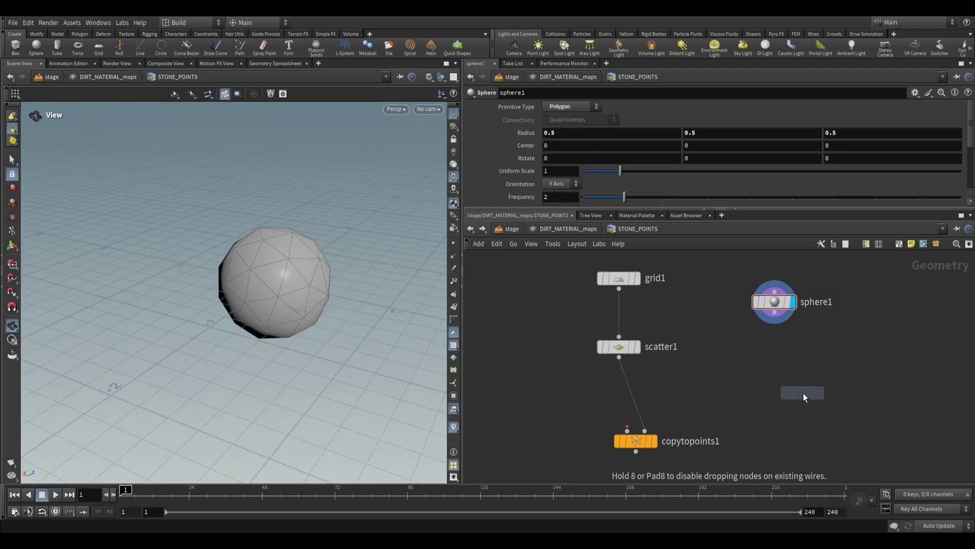
{"action": "left_click", "coordinate": [785, 370]}
{"action": "left_click_drag", "start_coordinate": [606, 153], "coordinate": [588, 153]}
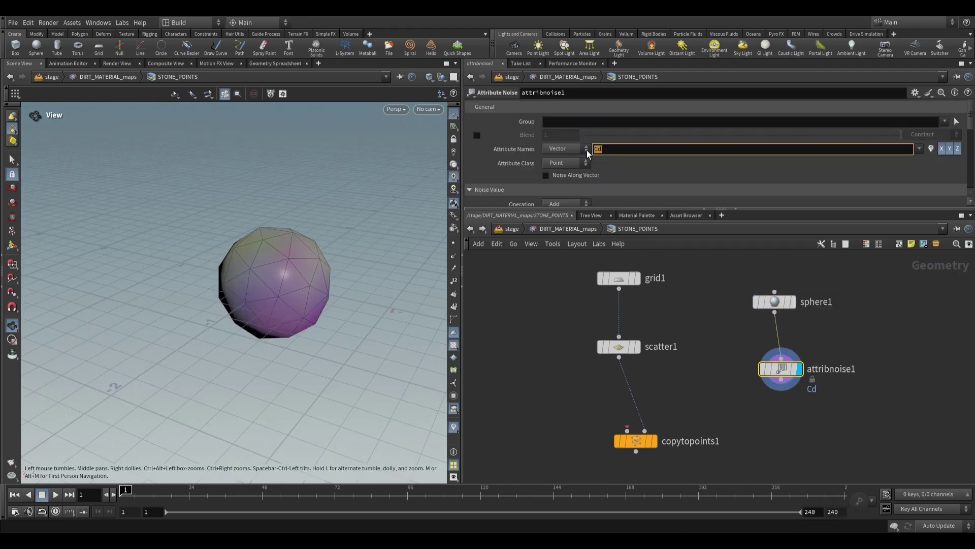
{"action": "key", "text": "Return"}
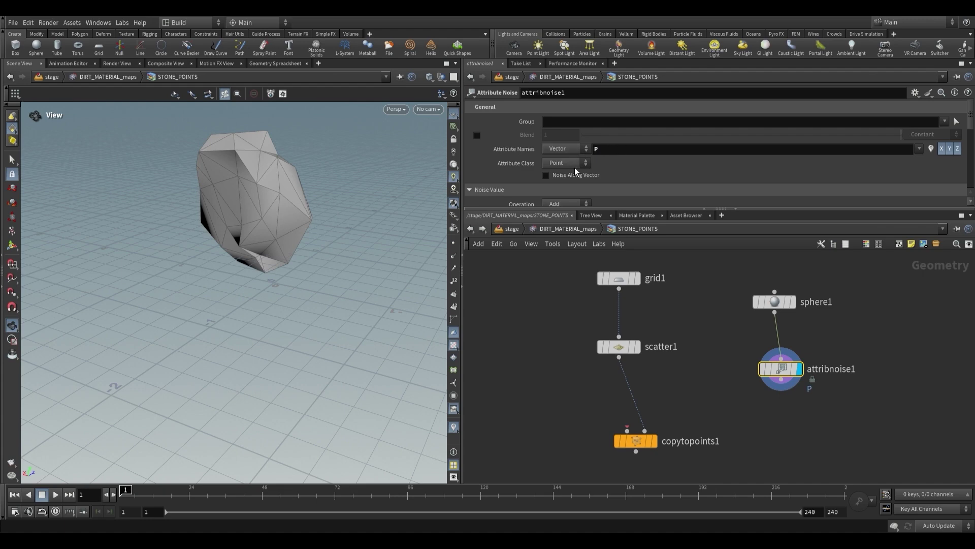
Step: Shape the stone noise with Zero Centered range values, amplitude 0.49, element size 0.77 and offset 2.09
{"action": "scroll", "coordinate": [569, 175], "scroll_direction": "down", "scroll_amount": 2}
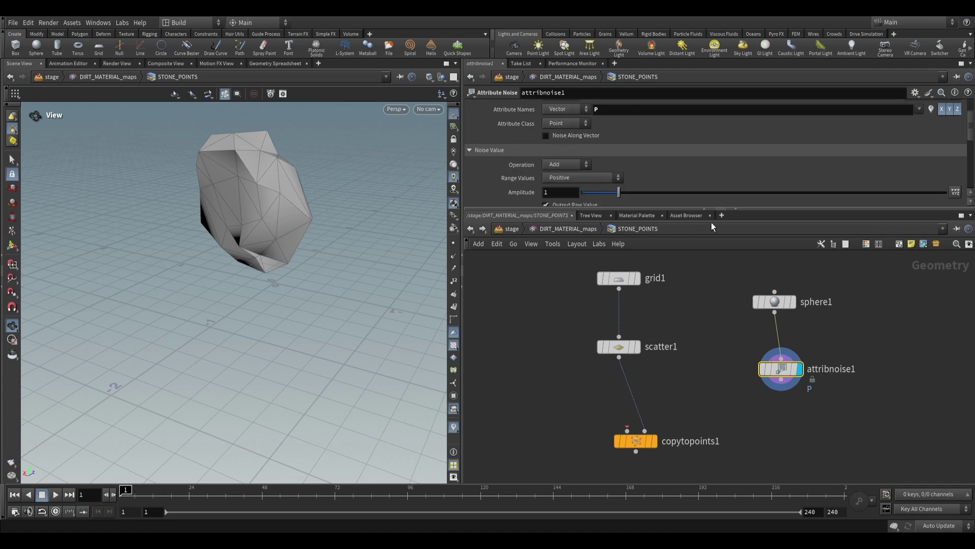
{"action": "left_click", "coordinate": [584, 185]}
{"action": "left_click", "coordinate": [583, 207]}
{"action": "left_click_drag", "start_coordinate": [619, 201], "coordinate": [600, 227]}
{"action": "scroll", "coordinate": [531, 219], "scroll_direction": "down", "scroll_amount": 3}
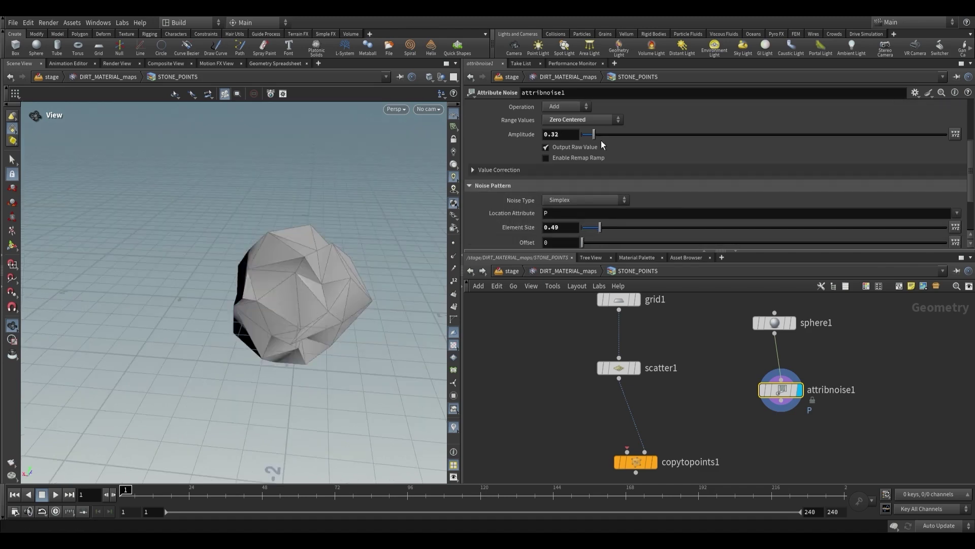
{"action": "mouse_move", "coordinate": [593, 134]}
{"action": "left_mouse_down"}
{"action": "mouse_move", "coordinate": [610, 136]}
{"action": "mouse_move", "coordinate": [599, 135]}
{"action": "left_mouse_up"}
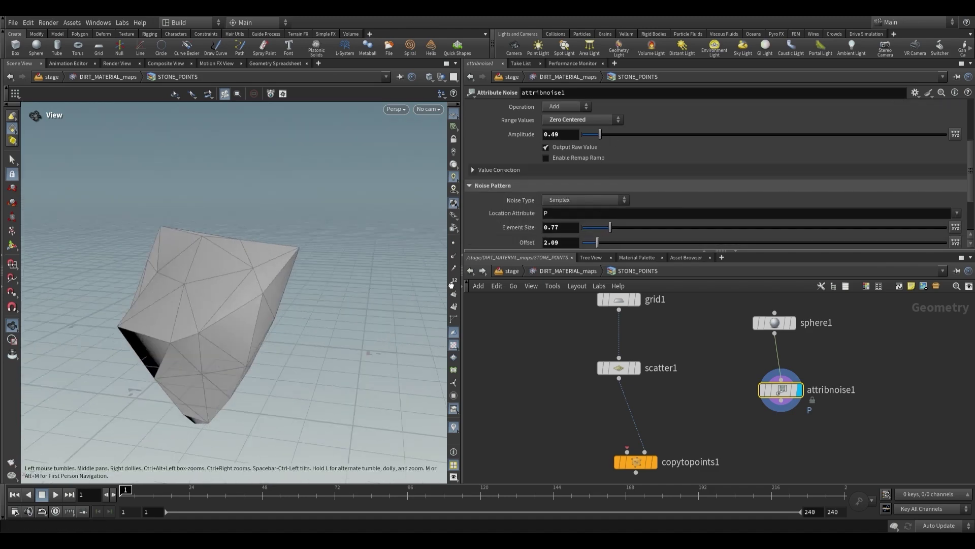
{"action": "left_click_drag", "start_coordinate": [584, 243], "coordinate": [597, 242]}
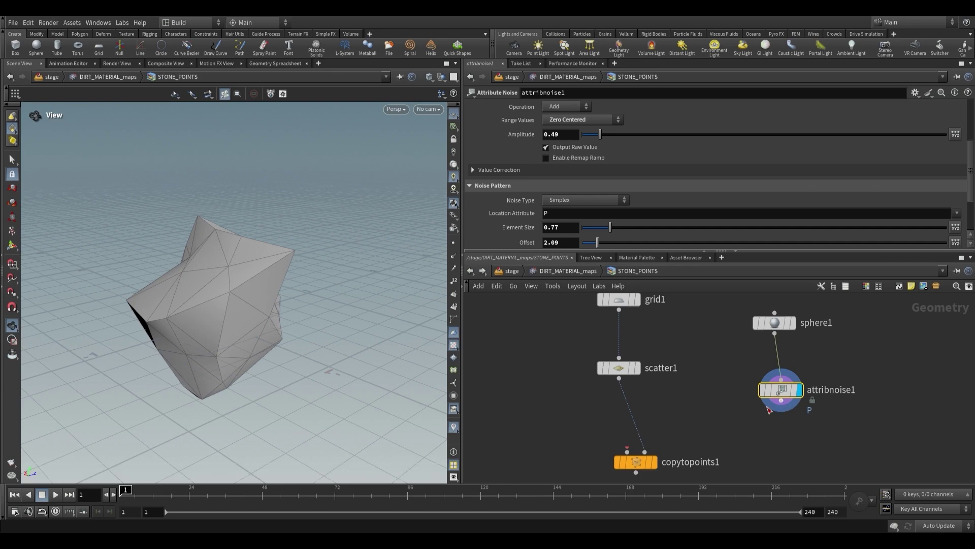
Step: Connect attribnoise1 to the source geometry input of copytopoints1, display the copies and align the node under scatter1
{"action": "left_click", "coordinate": [784, 403]}
{"action": "left_click", "coordinate": [663, 395]}
{"action": "left_click", "coordinate": [674, 406]}
{"action": "scroll", "coordinate": [318, 302], "scroll_direction": "down", "scroll_amount": 5}
{"action": "left_click_drag", "start_coordinate": [315, 299], "coordinate": [240, 239]}
{"action": "scroll", "coordinate": [655, 352], "scroll_direction": "up", "scroll_amount": 2}
{"action": "middle_click_drag", "start_coordinate": [656, 352], "coordinate": [632, 331]}
{"action": "left_click_drag", "start_coordinate": [627, 399], "coordinate": [596, 432]}
{"action": "scroll", "coordinate": [647, 346], "scroll_direction": "down", "scroll_amount": 2}
{"action": "mouse_move", "coordinate": [647, 346]}
{"action": "middle_mouse_down"}
{"action": "mouse_move", "coordinate": [643, 396]}
{"action": "mouse_move", "coordinate": [601, 473]}
{"action": "mouse_move", "coordinate": [600, 420]}
{"action": "mouse_move", "coordinate": [632, 389]}
{"action": "mouse_move", "coordinate": [638, 360]}
{"action": "middle_mouse_up"}
{"action": "scroll", "coordinate": [628, 386], "scroll_direction": "up", "scroll_amount": 2}
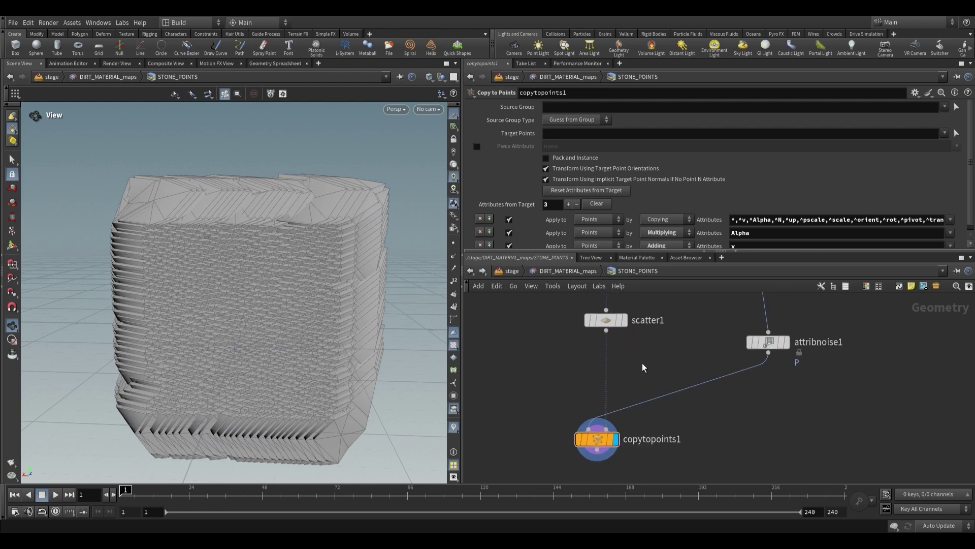
Step: Insert an Attribute Wrangle node between scatter1 and copytopoints1
{"action": "key", "text": "Tab"}
{"action": "type", "text": "aw"}
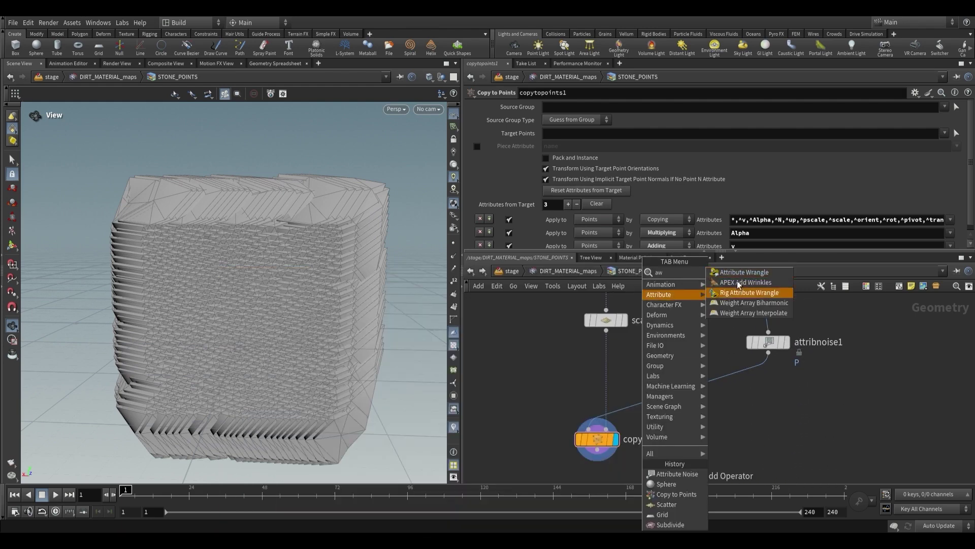
{"action": "left_click", "coordinate": [775, 273]}
{"action": "left_click", "coordinate": [604, 365]}
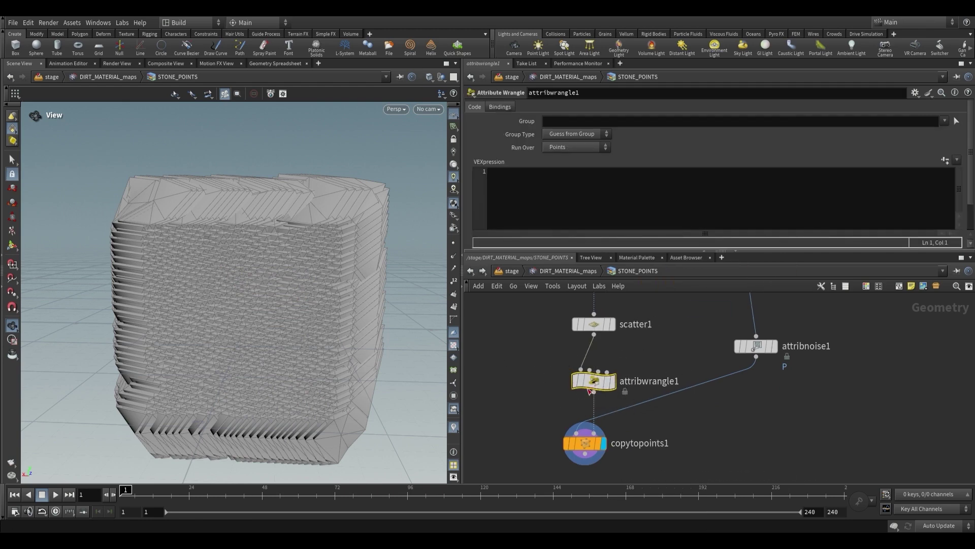
{"action": "left_click_drag", "start_coordinate": [599, 380], "coordinate": [598, 377]}
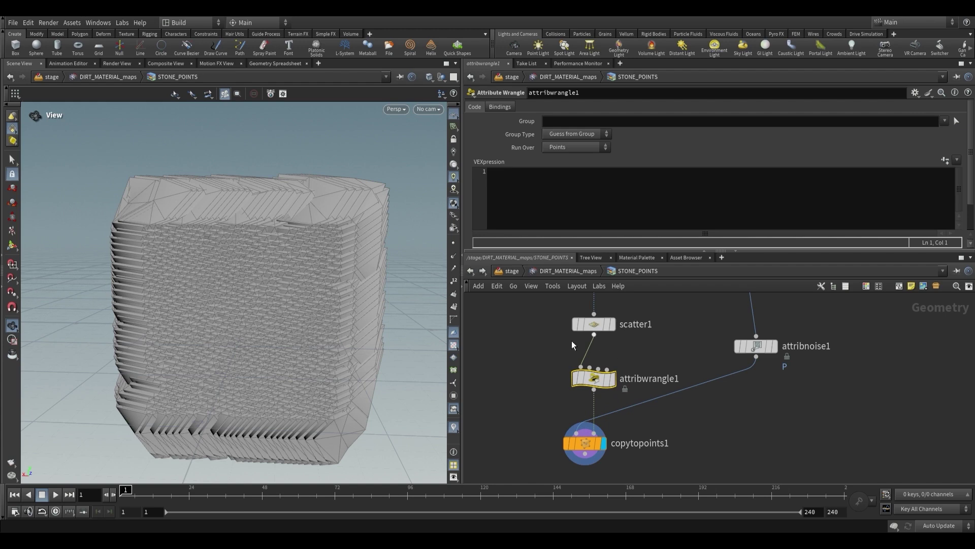
{"action": "left_click", "coordinate": [652, 203]}
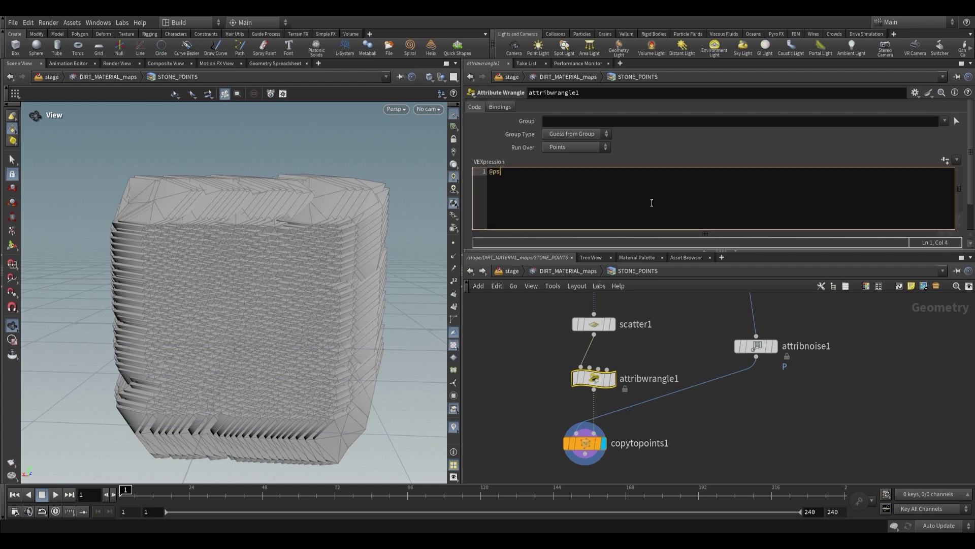
{"action": "type", "text": "@pscale = rand(@ptnum);"}
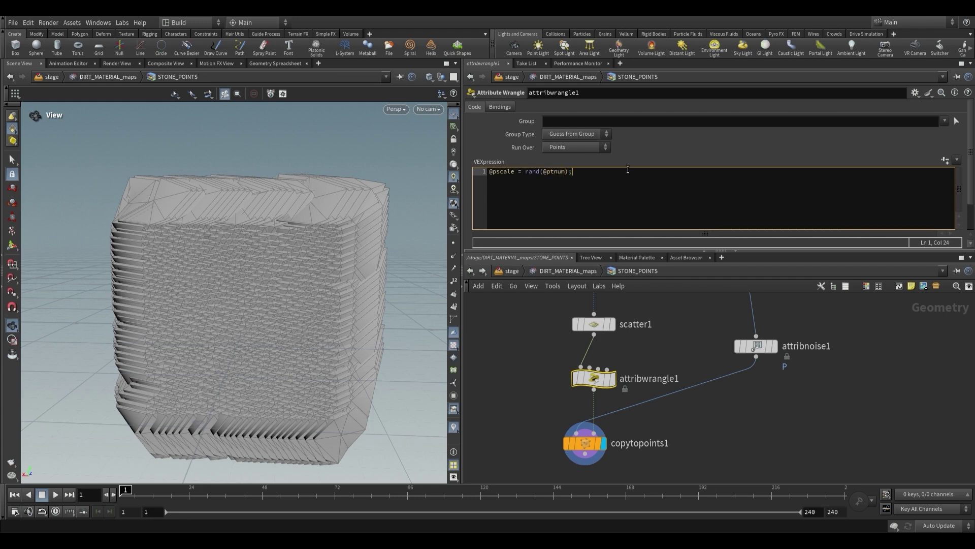
{"action": "scroll", "coordinate": [628, 170], "scroll_direction": "up", "scroll_amount": 6, "text": "ctrl"}
{"action": "left_click", "coordinate": [673, 144]}
{"action": "mouse_move", "coordinate": [254, 259]}
{"action": "left_mouse_down"}
{"action": "mouse_move", "coordinate": [374, 282]}
{"action": "mouse_move", "coordinate": [273, 257]}
{"action": "left_mouse_up"}
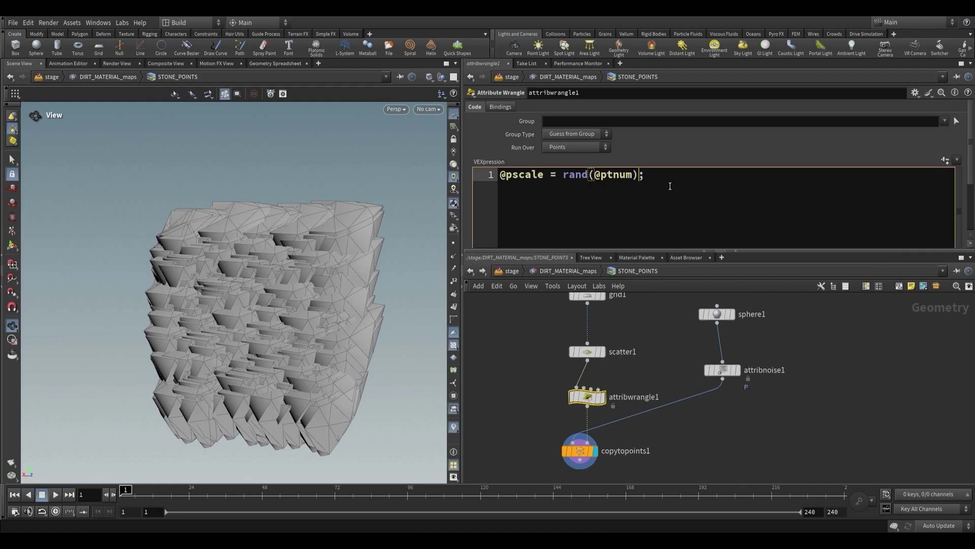
Step: Multiply the random pscale by 0.05 in the wrangle code to shrink the scattered stones
{"action": "type", "text": "*0.05"}
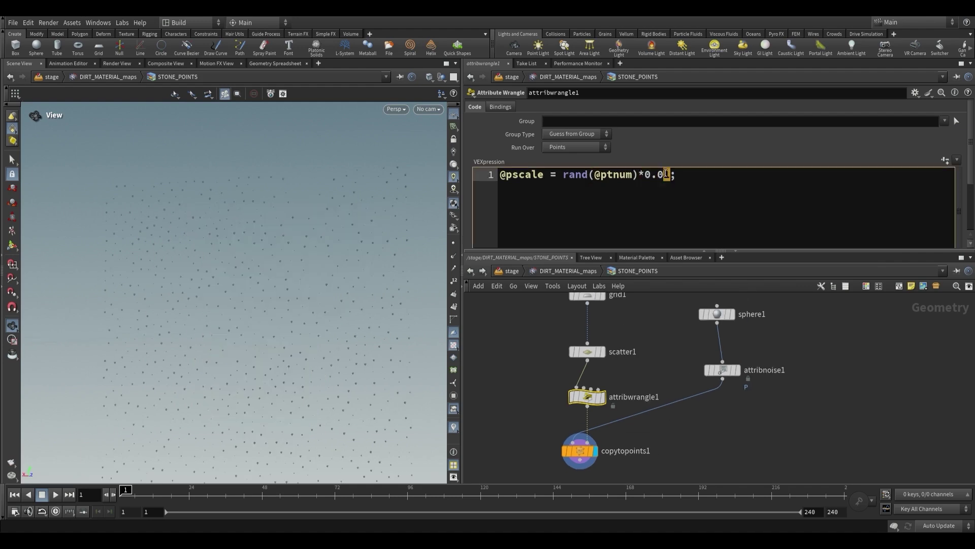
{"action": "left_click_drag", "start_coordinate": [364, 250], "coordinate": [224, 246]}
{"action": "scroll", "coordinate": [262, 311], "scroll_direction": "up", "scroll_amount": 5}
{"action": "scroll", "coordinate": [252, 298], "scroll_direction": "down", "scroll_amount": 4}
{"action": "scroll", "coordinate": [228, 242], "scroll_direction": "up", "scroll_amount": 4}
{"action": "scroll", "coordinate": [224, 246], "scroll_direction": "down", "scroll_amount": 4}
{"action": "left_click", "coordinate": [696, 181]}
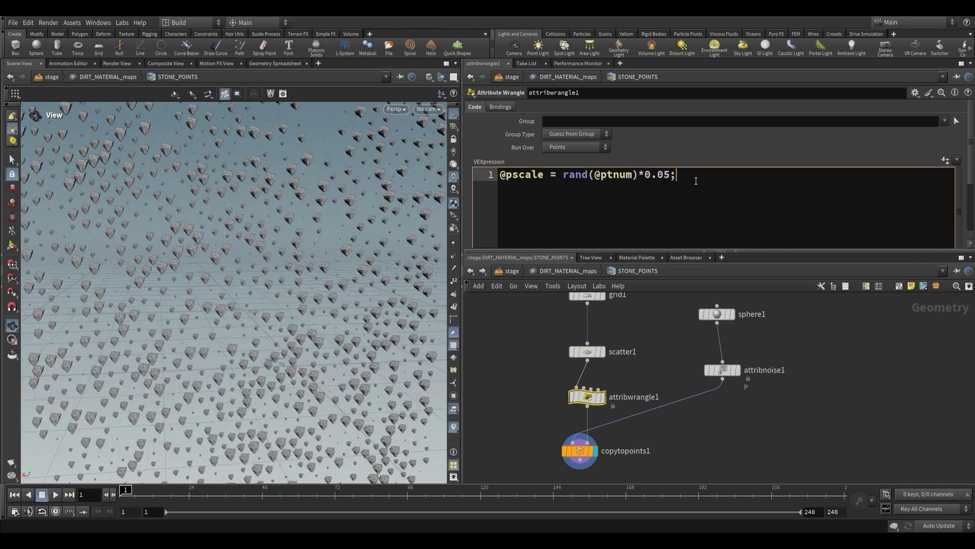
{"action": "key", "text": "Return"}
{"action": "type", "text": "p@orient"}
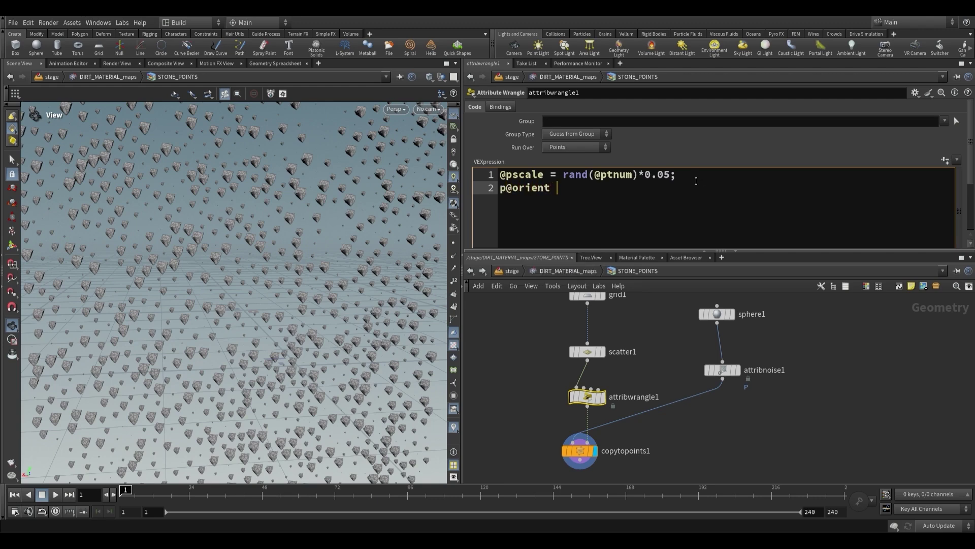
{"action": "type", "text": " = rand()@ptnum, 1234"}
{"action": "mouse_move", "coordinate": [257, 256]}
{"action": "left_mouse_down"}
{"action": "mouse_move", "coordinate": [289, 235]}
{"action": "mouse_move", "coordinate": [259, 273]}
{"action": "left_mouse_up"}
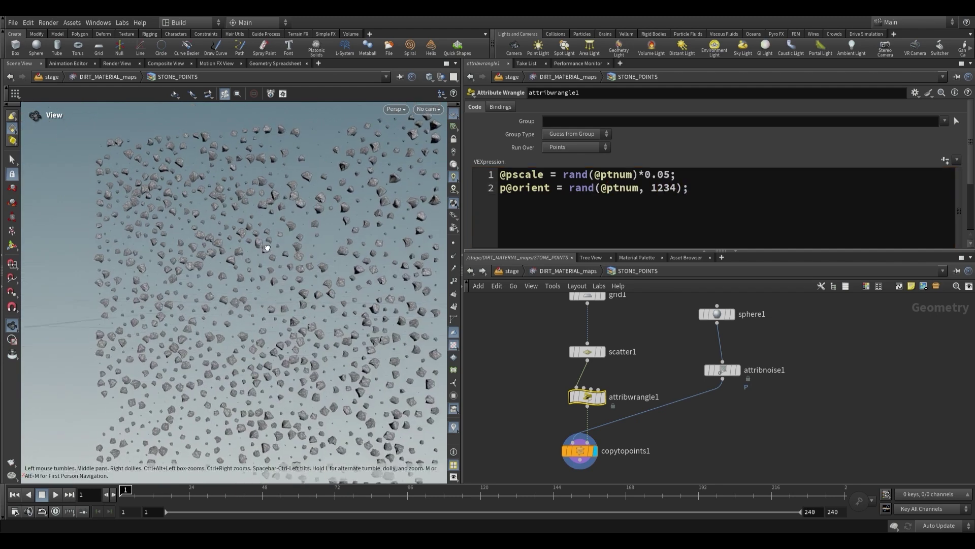
{"action": "left_click_drag", "start_coordinate": [227, 266], "coordinate": [312, 283]}
{"action": "left_click_drag", "start_coordinate": [297, 326], "coordinate": [306, 288]}
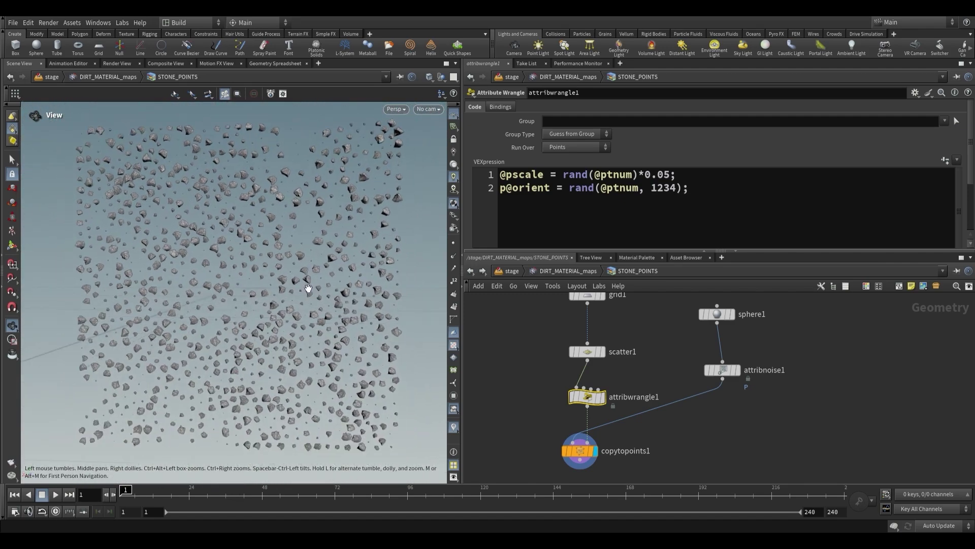
{"action": "scroll", "coordinate": [634, 378], "scroll_direction": "down", "scroll_amount": 2}
{"action": "middle_click_drag", "start_coordinate": [640, 370], "coordinate": [634, 383]}
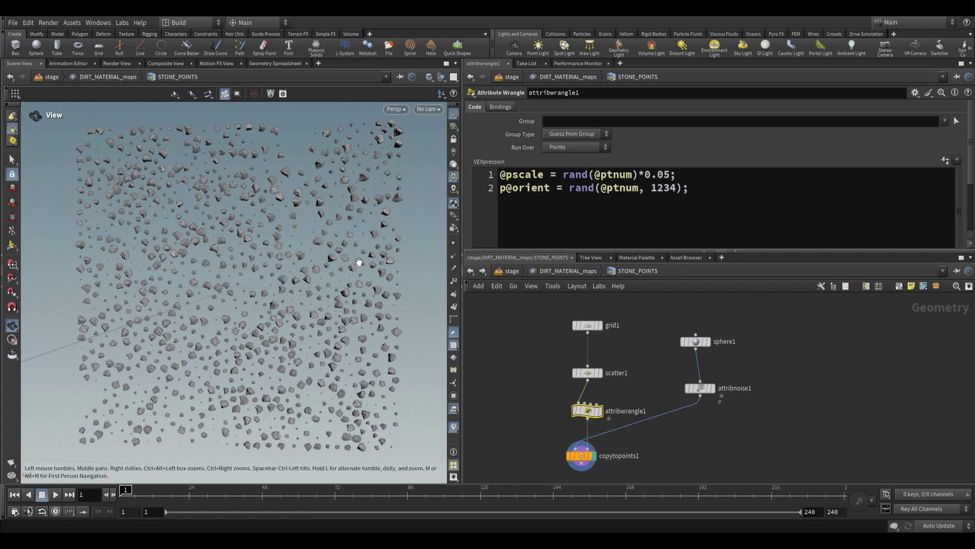
{"action": "left_click_drag", "start_coordinate": [422, 332], "coordinate": [211, 266]}
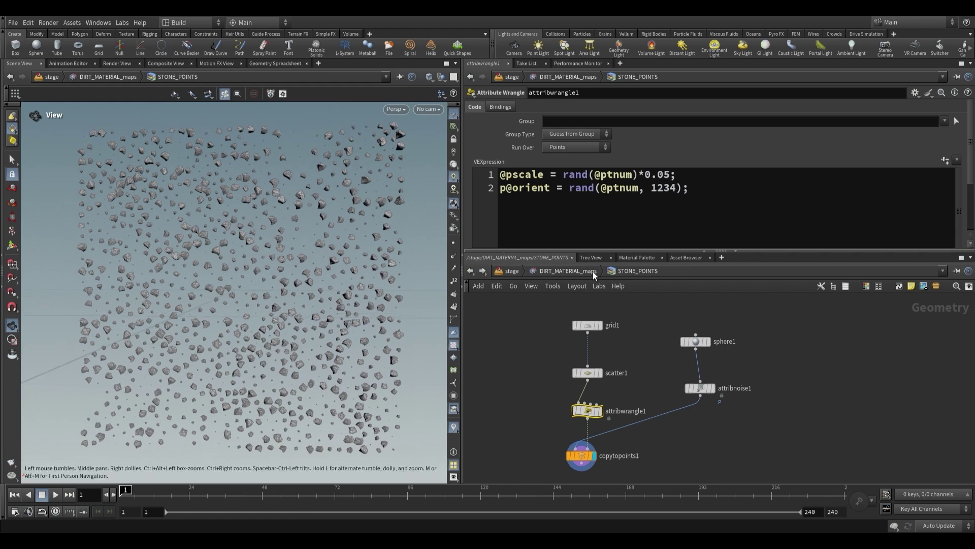
Step: Return to the DIRT_MATERIAL_maps network and display the STONE_POINTS import node
{"action": "left_click", "coordinate": [568, 270]}
{"action": "scroll", "coordinate": [598, 354], "scroll_direction": "up", "scroll_amount": 2}
{"action": "scroll", "coordinate": [595, 357], "scroll_direction": "up", "scroll_amount": 1}
{"action": "left_click", "coordinate": [592, 351]}
{"action": "left_click_drag", "start_coordinate": [252, 274], "coordinate": [240, 265]}
{"action": "mouse_move", "coordinate": [291, 289]}
{"action": "left_mouse_down"}
{"action": "mouse_move", "coordinate": [233, 266]}
{"action": "mouse_move", "coordinate": [246, 277]}
{"action": "mouse_move", "coordinate": [276, 260]}
{"action": "mouse_move", "coordinate": [351, 297]}
{"action": "mouse_move", "coordinate": [337, 283]}
{"action": "mouse_move", "coordinate": [303, 286]}
{"action": "left_mouse_up"}
{"action": "middle_click_drag", "start_coordinate": [648, 387], "coordinate": [646, 391]}
{"action": "mouse_move", "coordinate": [305, 285]}
{"action": "left_mouse_down"}
{"action": "mouse_move", "coordinate": [257, 279]}
{"action": "mouse_move", "coordinate": [322, 288]}
{"action": "mouse_move", "coordinate": [316, 281]}
{"action": "left_mouse_up"}
{"action": "scroll", "coordinate": [616, 378], "scroll_direction": "up", "scroll_amount": 2}
{"action": "scroll", "coordinate": [615, 377], "scroll_direction": "down", "scroll_amount": 1}
Step: Add a Rasterize Setup node, feed it the STONE_POINTS geometry and display it
{"action": "key", "text": "Tab"}
{"action": "type", "text": "raster"}
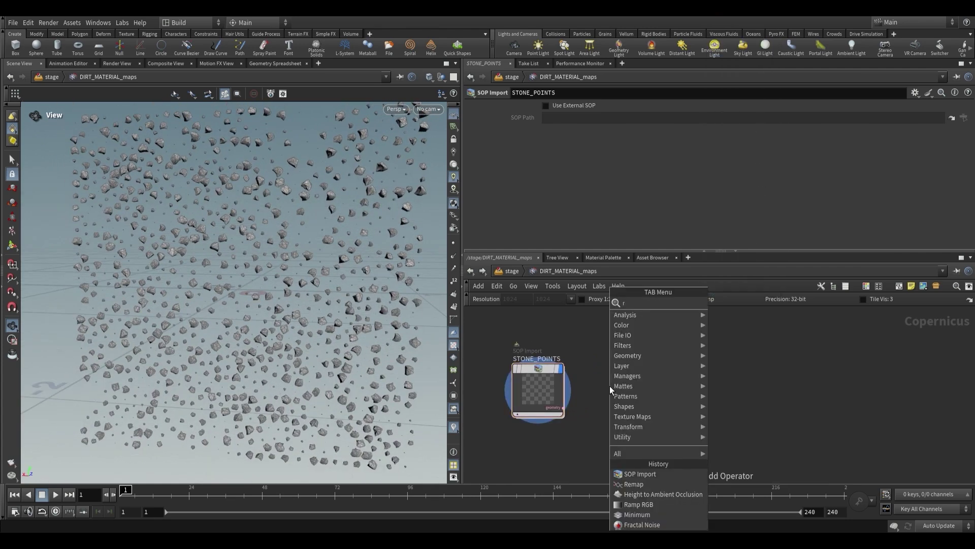
{"action": "key", "text": "Down"}
{"action": "key", "text": "Down"}
{"action": "key", "text": "Return"}
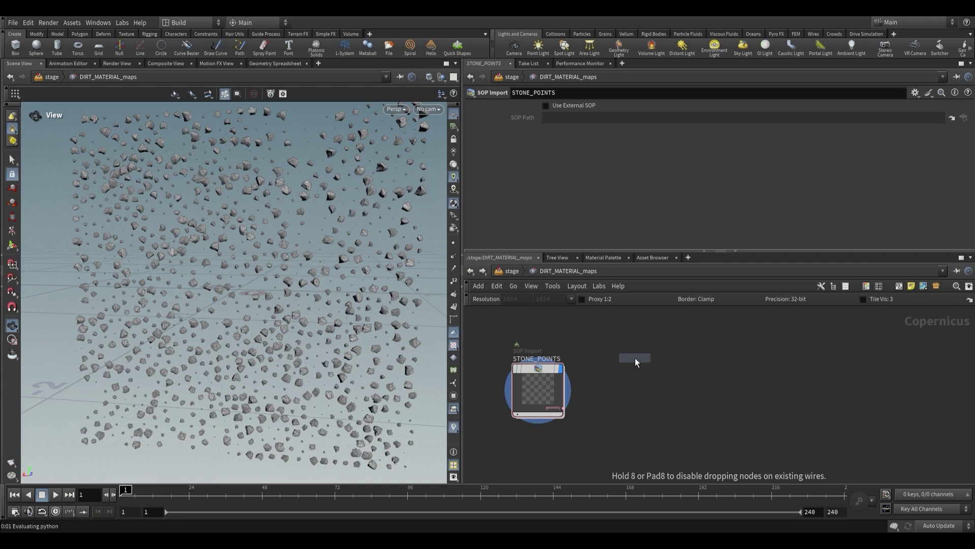
{"action": "left_click", "coordinate": [629, 363]}
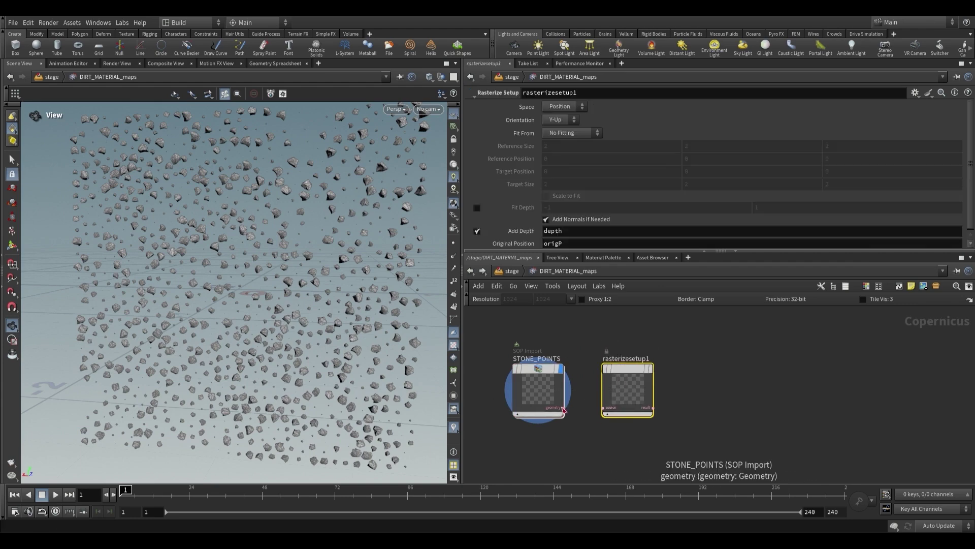
{"action": "left_click", "coordinate": [650, 369]}
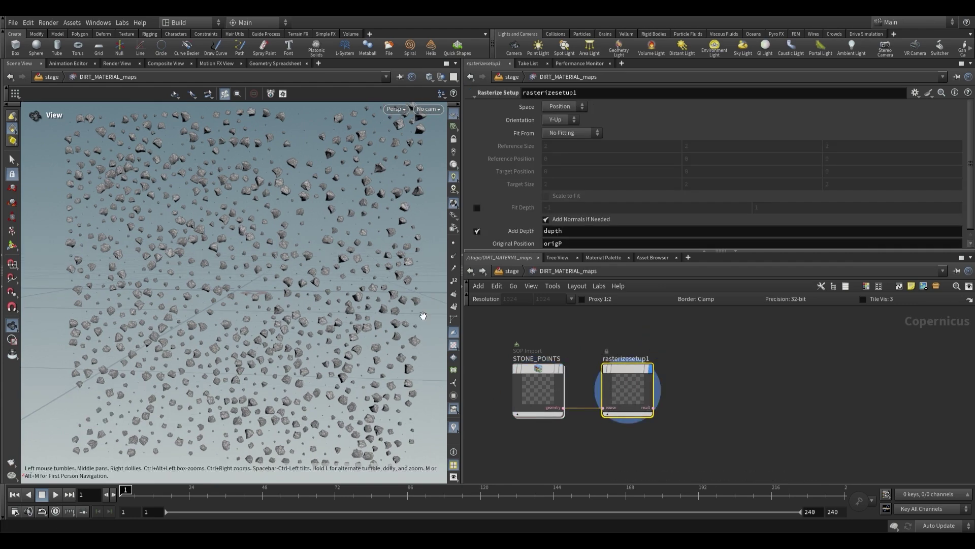
Step: Add a Rasterize Geometry node fed by the rasterizesetup1 result and display its output
{"action": "middle_click_drag", "start_coordinate": [714, 377], "coordinate": [694, 378]}
{"action": "left_click", "coordinate": [683, 388]}
{"action": "key", "text": "Tab"}
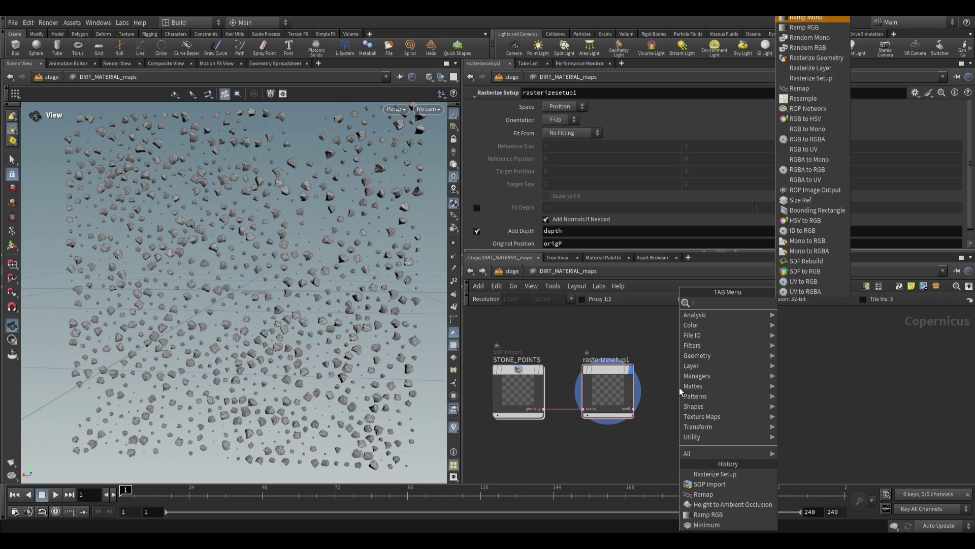
{"action": "type", "text": "rast"}
{"action": "key", "text": "Return"}
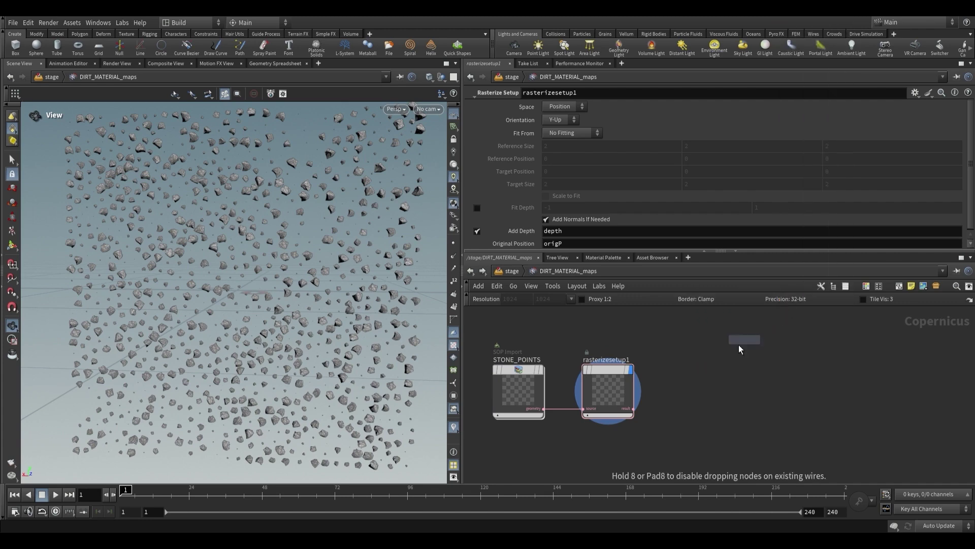
{"action": "left_click", "coordinate": [698, 394]}
{"action": "scroll", "coordinate": [630, 408], "scroll_direction": "up", "scroll_amount": 2}
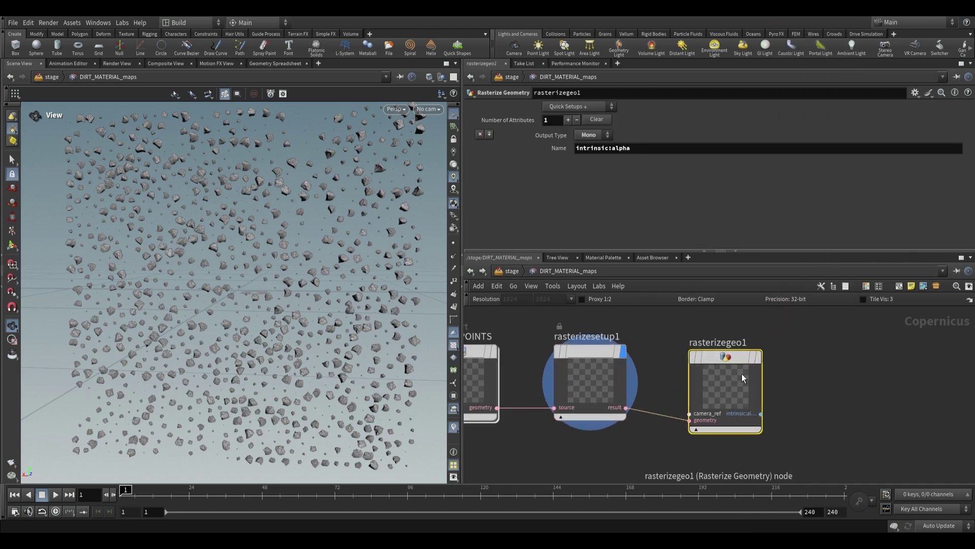
{"action": "left_click", "coordinate": [757, 357]}
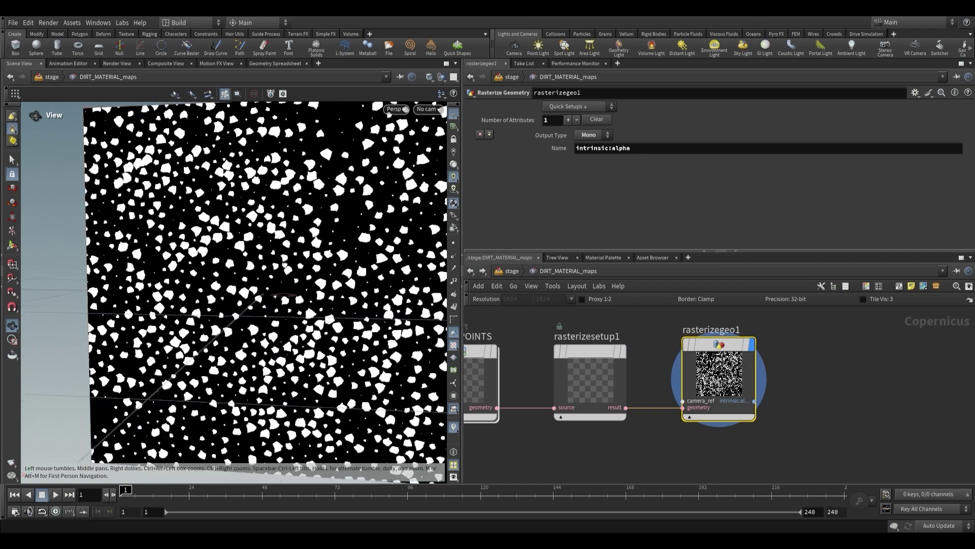
{"action": "scroll", "coordinate": [287, 268], "scroll_direction": "down", "scroll_amount": 2}
{"action": "left_click_drag", "start_coordinate": [288, 268], "coordinate": [315, 287]}
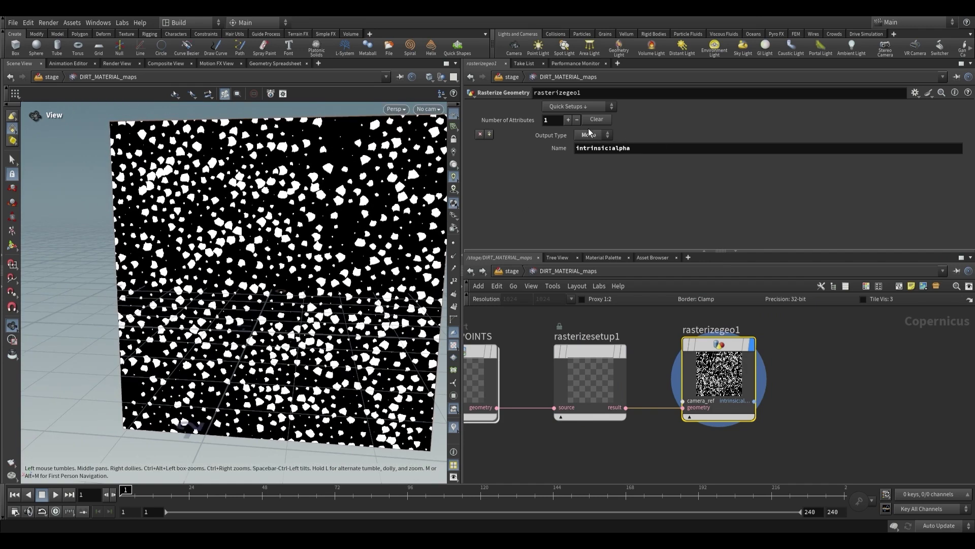
Step: Replace the intrinsic:alpha attribute on rasterizegeo1 with an RGB output of the P attribute
{"action": "left_click", "coordinate": [480, 134]}
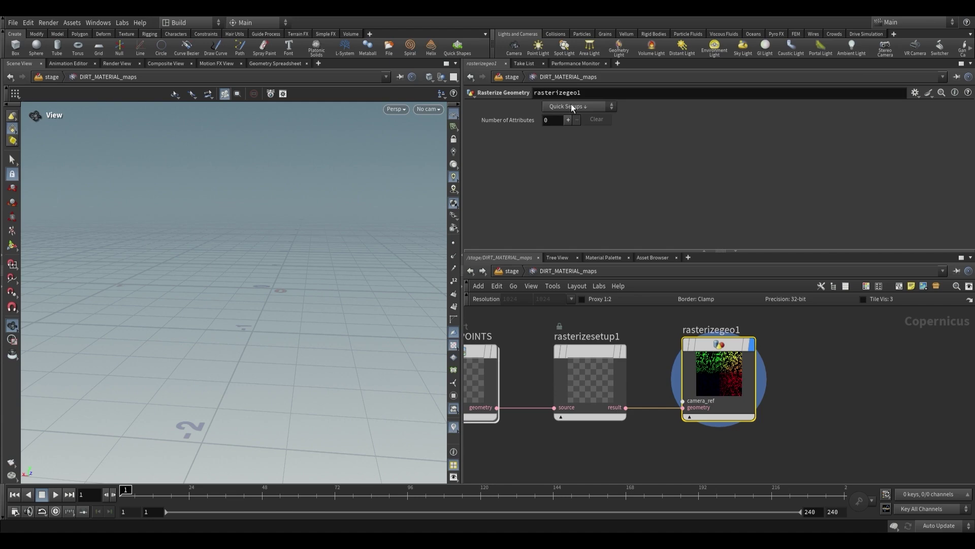
{"action": "left_click", "coordinate": [567, 137]}
{"action": "left_click_drag", "start_coordinate": [297, 259], "coordinate": [319, 249]}
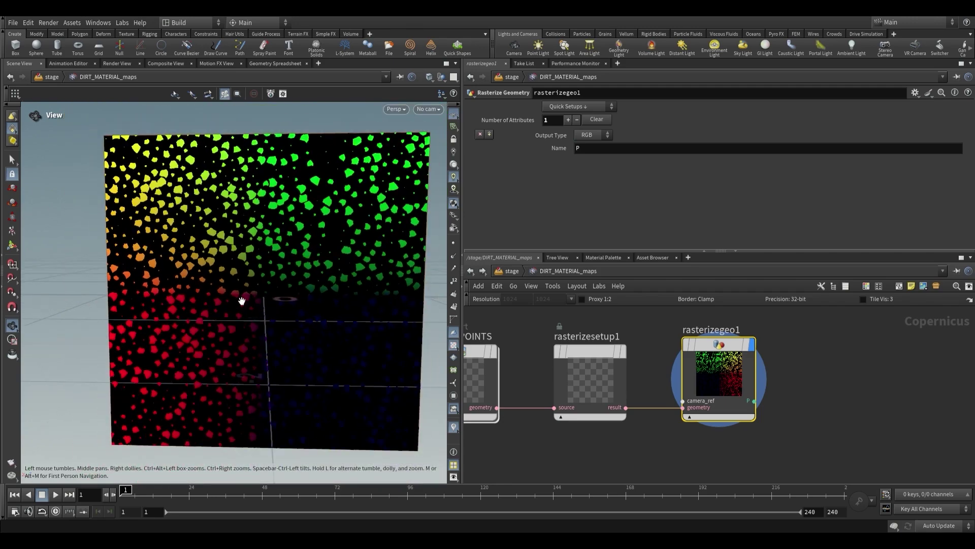
{"action": "middle_click_drag", "start_coordinate": [759, 386], "coordinate": [667, 384]}
{"action": "left_click_drag", "start_coordinate": [295, 239], "coordinate": [277, 256]}
Step: Add a Channel Split node beside rasterizegeo1
{"action": "middle_click_drag", "start_coordinate": [713, 374], "coordinate": [703, 377]}
{"action": "key", "text": "Tab"}
{"action": "mouse_move", "coordinate": [707, 398]}
{"action": "type", "text": "chan"}
{"action": "left_click", "coordinate": [816, 324]}
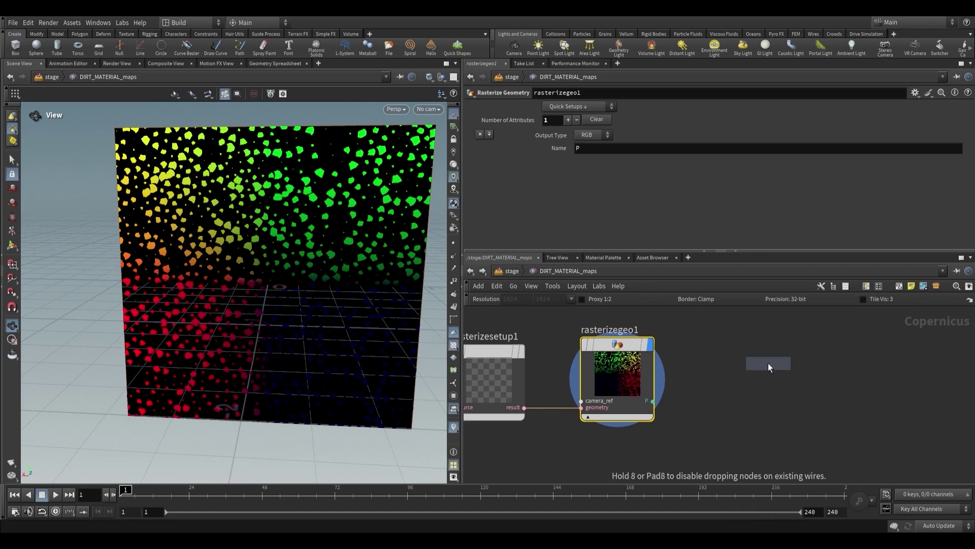
{"action": "left_click", "coordinate": [759, 377]}
{"action": "scroll", "coordinate": [632, 383], "scroll_direction": "up", "scroll_amount": 2}
{"action": "scroll", "coordinate": [666, 415], "scroll_direction": "down", "scroll_amount": 2}
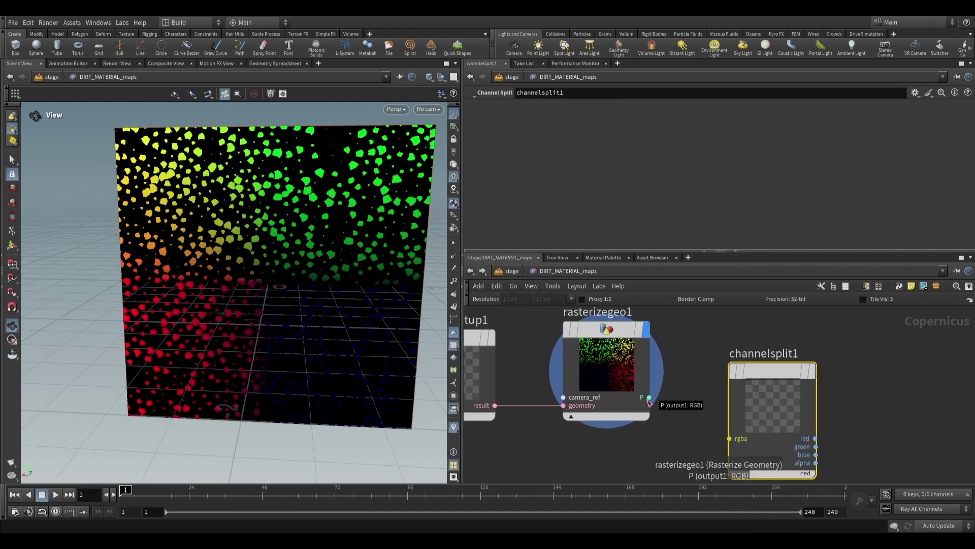
Step: Connect the P output of rasterizegeo1 to the rgba input of channelsplit1, then align and display the split node
{"action": "left_click_drag", "start_coordinate": [649, 398], "coordinate": [729, 439]}
{"action": "left_click_drag", "start_coordinate": [804, 376], "coordinate": [765, 337]}
{"action": "left_click", "coordinate": [806, 336]}
{"action": "left_click_drag", "start_coordinate": [264, 284], "coordinate": [249, 257]}
{"action": "middle_click_drag", "start_coordinate": [836, 418], "coordinate": [677, 420]}
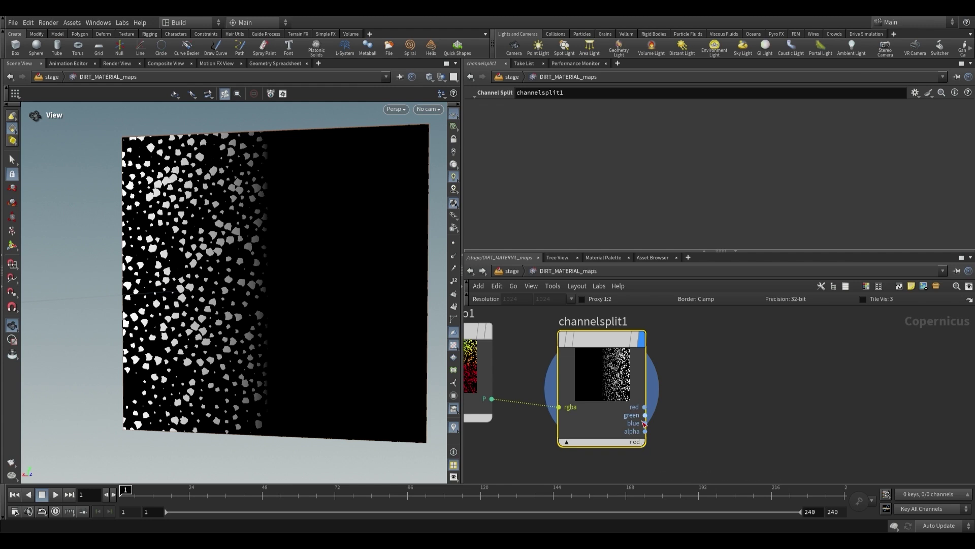
Step: Switch the displayed output of channelsplit1 to blue and inspect the stone height values
{"action": "scroll", "coordinate": [639, 445], "scroll_direction": "up", "scroll_amount": 3}
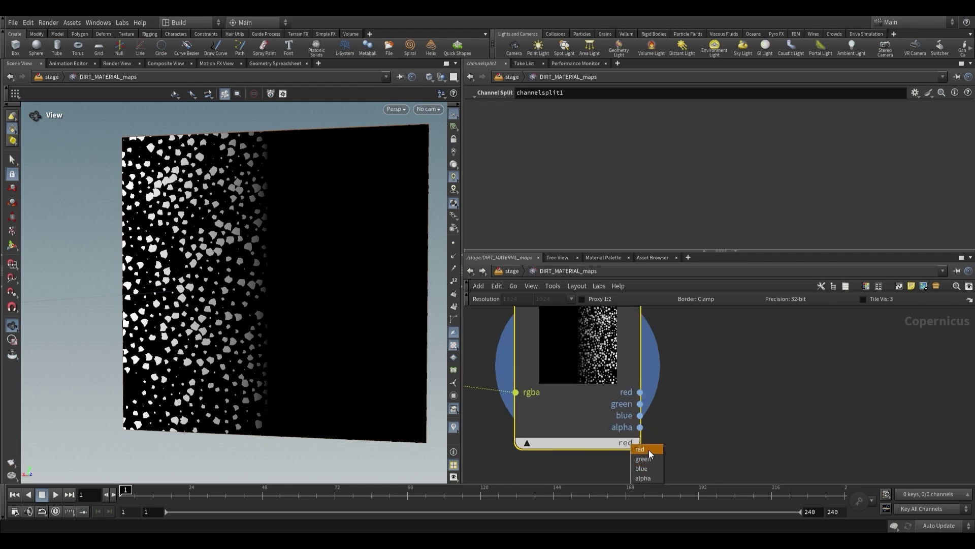
{"action": "left_click", "coordinate": [642, 468]}
{"action": "left_click_drag", "start_coordinate": [342, 298], "coordinate": [275, 230]}
{"action": "scroll", "coordinate": [287, 244], "scroll_direction": "up", "scroll_amount": 5}
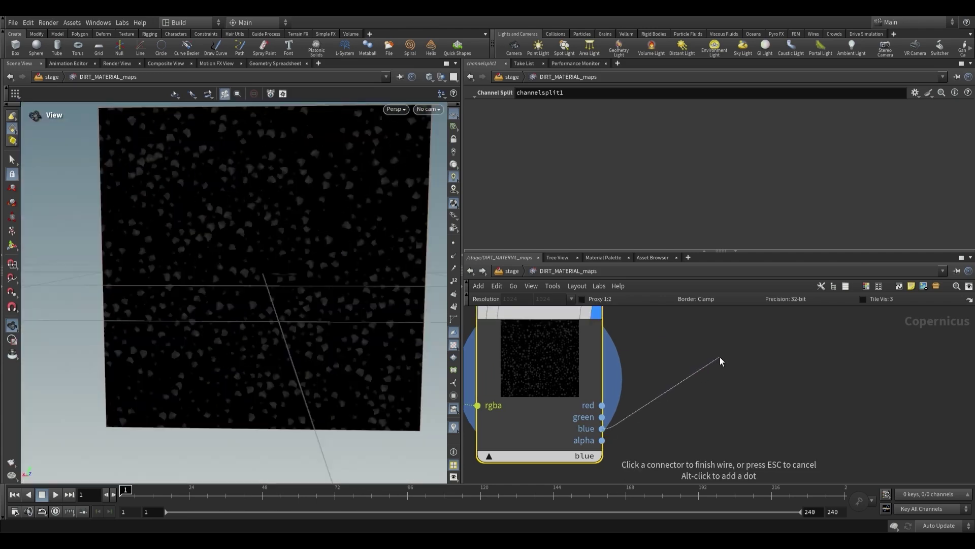
{"action": "scroll", "coordinate": [720, 357], "scroll_direction": "down", "scroll_amount": 2}
{"action": "key", "text": "Escape"}
{"action": "left_click_drag", "start_coordinate": [284, 282], "coordinate": [354, 279]}
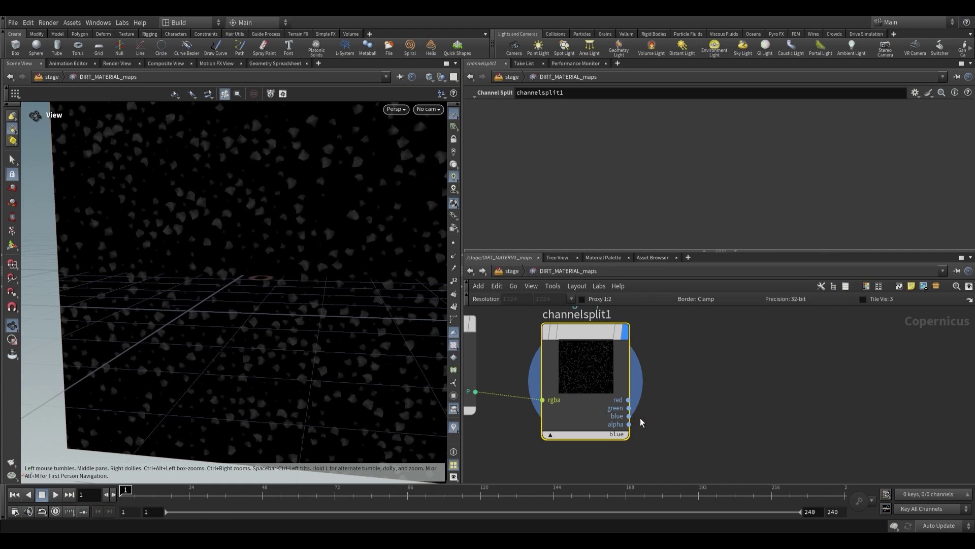
{"action": "left_click_drag", "start_coordinate": [344, 322], "coordinate": [280, 282]}
{"action": "scroll", "coordinate": [281, 282], "scroll_direction": "up", "scroll_amount": 5}
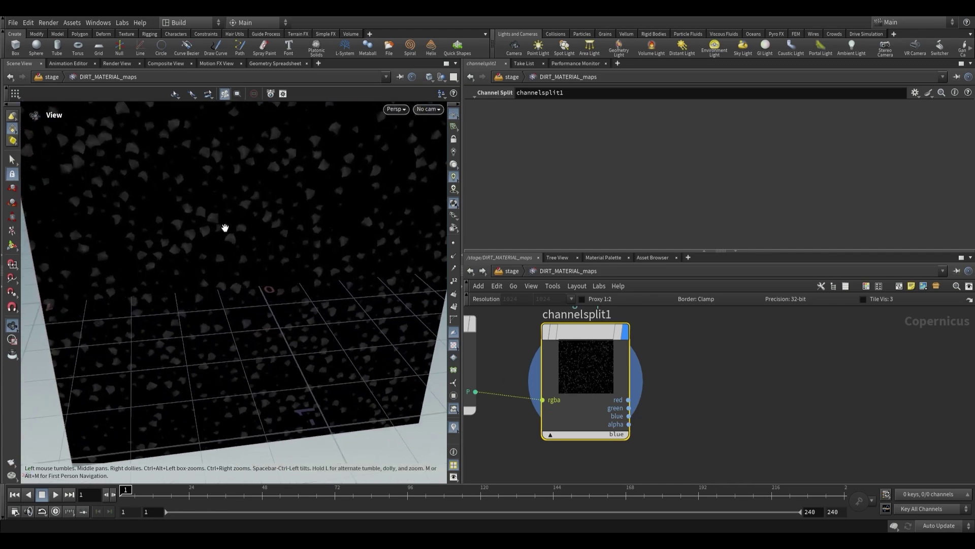
{"action": "left_click_drag", "start_coordinate": [231, 244], "coordinate": [297, 240]}
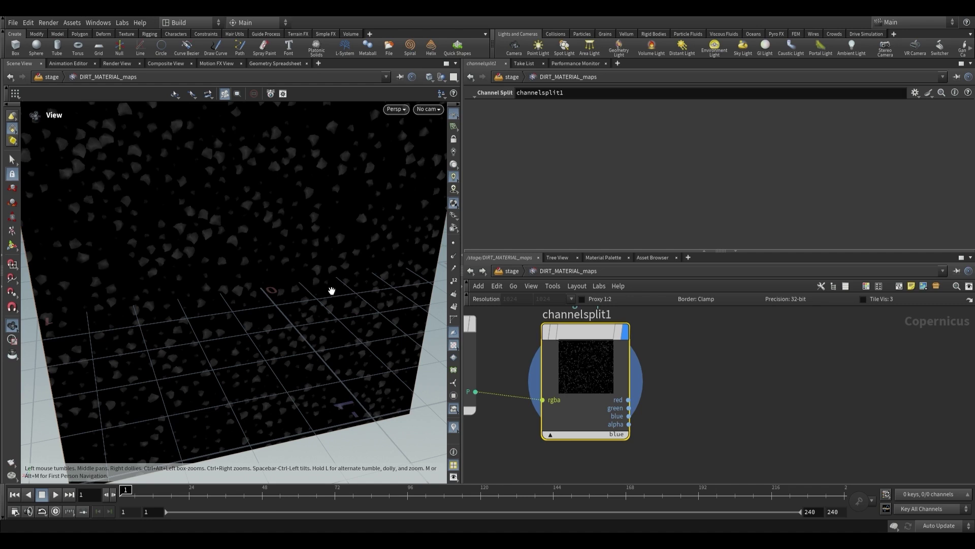
Step: Add an Equalize node connected to the blue output of channelsplit1 and display it
{"action": "scroll", "coordinate": [597, 421], "scroll_direction": "up", "scroll_amount": 2}
{"action": "left_click_drag", "start_coordinate": [589, 423], "coordinate": [689, 361]}
{"action": "key", "text": "Tab"}
{"action": "type", "text": "eq"}
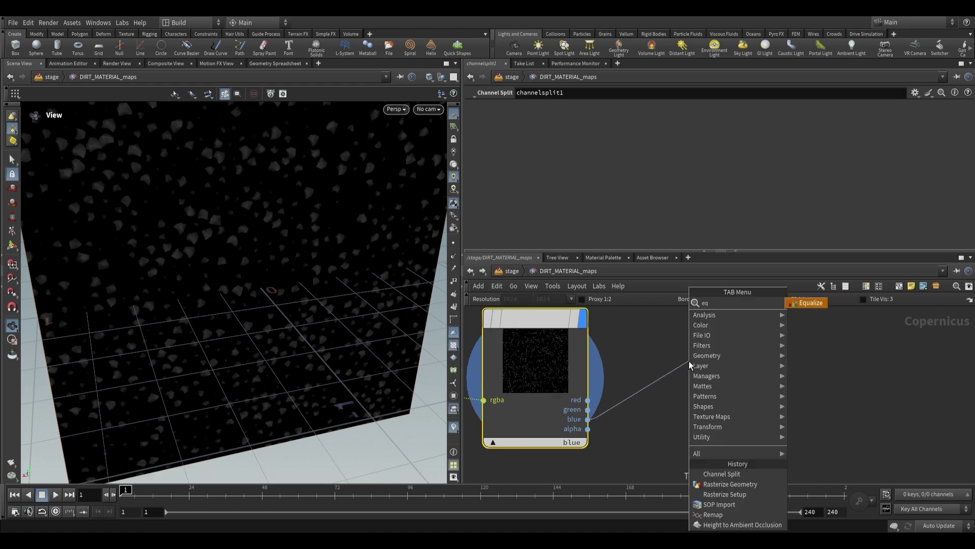
{"action": "key", "text": "Return"}
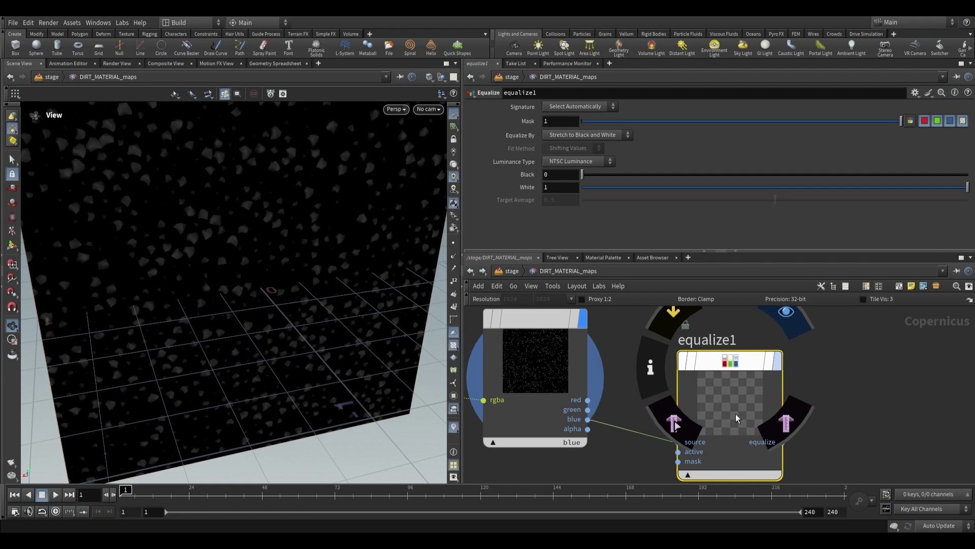
{"action": "mouse_move", "coordinate": [744, 397]}
{"action": "left_mouse_down"}
{"action": "mouse_move", "coordinate": [732, 379]}
{"action": "mouse_move", "coordinate": [742, 383]}
{"action": "left_mouse_up"}
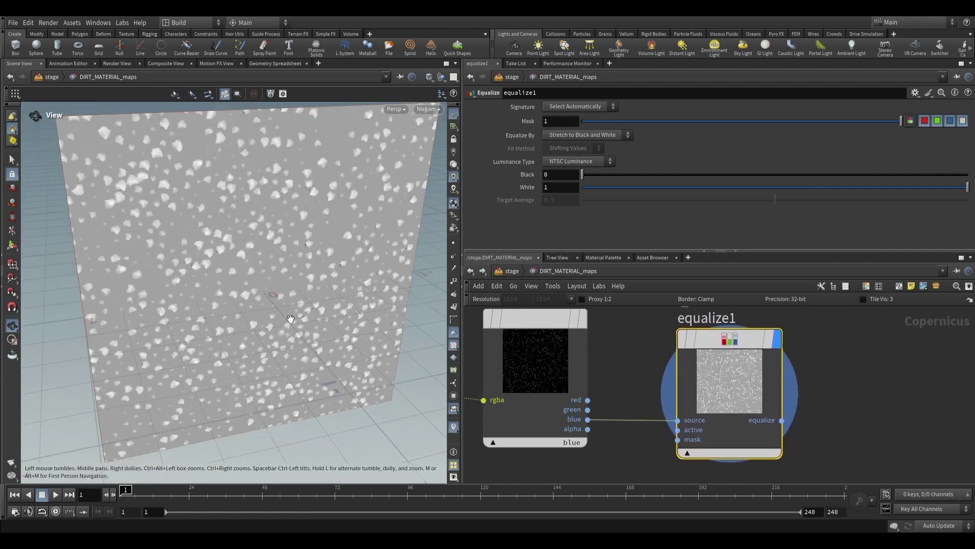
Step: Inspect the equalized stones and set Equalize By on equalize1 to Scale to Maximum Length
{"action": "scroll", "coordinate": [280, 316], "scroll_direction": "up", "scroll_amount": 5}
{"action": "mouse_move", "coordinate": [222, 258]}
{"action": "left_mouse_down"}
{"action": "mouse_move", "coordinate": [318, 270]}
{"action": "mouse_move", "coordinate": [309, 293]}
{"action": "mouse_move", "coordinate": [283, 279]}
{"action": "mouse_move", "coordinate": [331, 211]}
{"action": "mouse_move", "coordinate": [251, 298]}
{"action": "left_mouse_up"}
{"action": "scroll", "coordinate": [274, 275], "scroll_direction": "up", "scroll_amount": 3}
{"action": "scroll", "coordinate": [260, 282], "scroll_direction": "down", "scroll_amount": 6}
{"action": "left_click", "coordinate": [567, 136]}
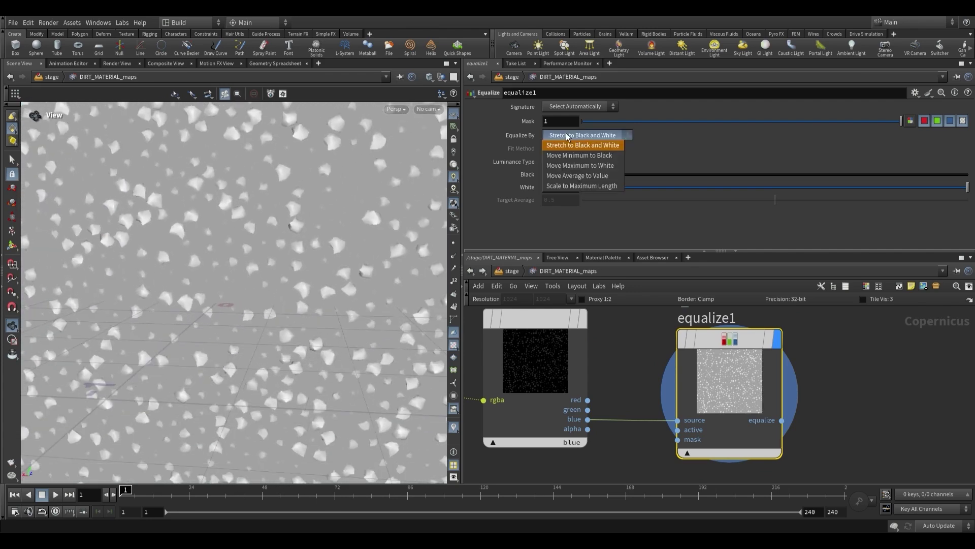
{"action": "left_click", "coordinate": [577, 187]}
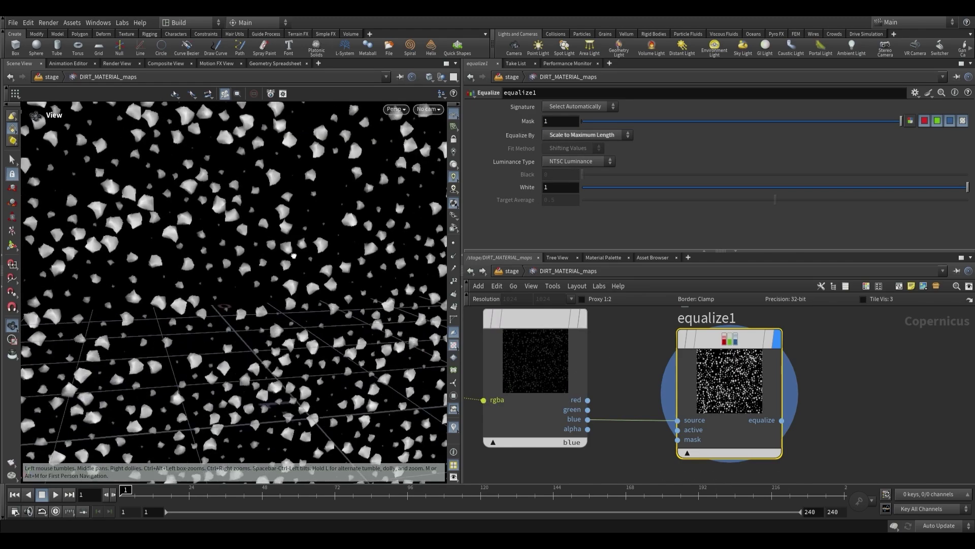
Step: Examine the shading of individual equalized stones and their spread across the whole map
{"action": "scroll", "coordinate": [297, 221], "scroll_direction": "up", "scroll_amount": 5}
{"action": "scroll", "coordinate": [297, 220], "scroll_direction": "down", "scroll_amount": 6}
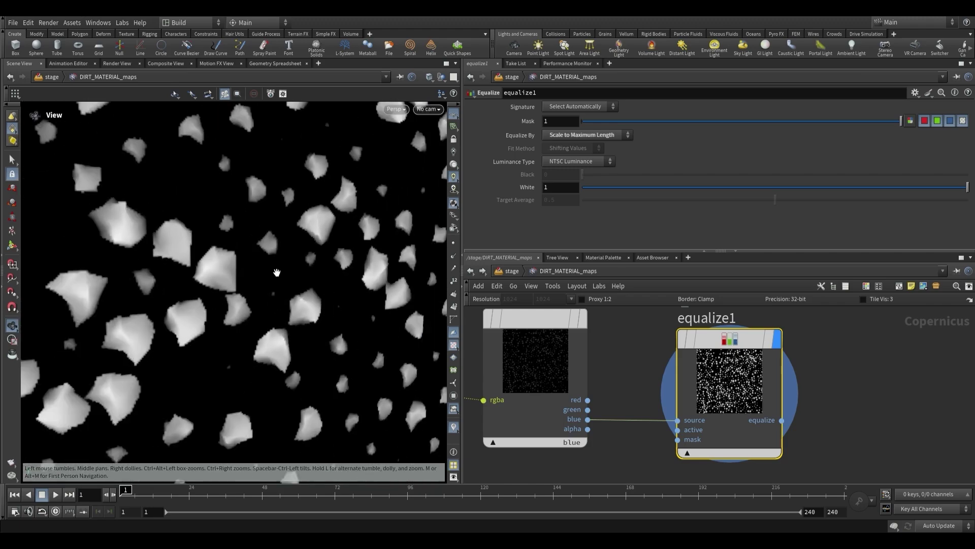
{"action": "scroll", "coordinate": [262, 267], "scroll_direction": "up", "scroll_amount": 5}
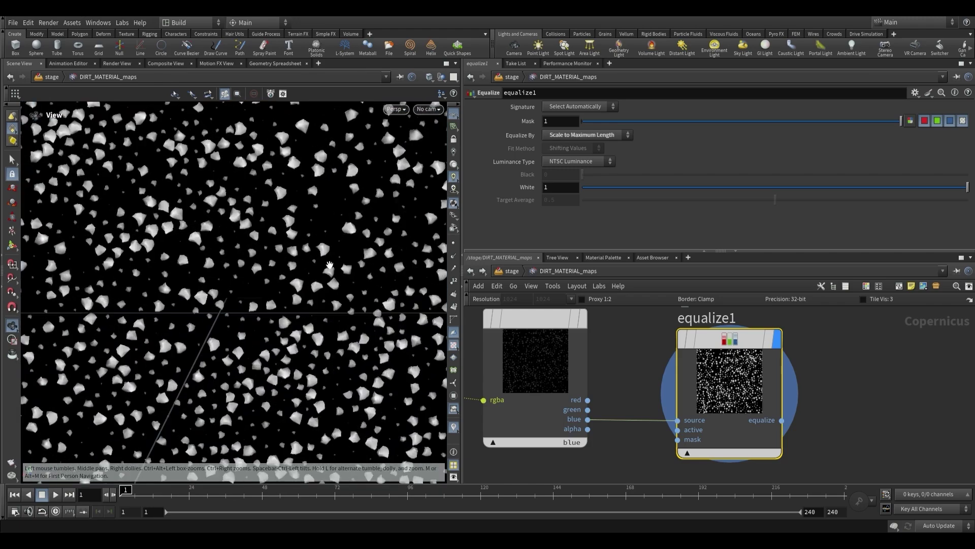
{"action": "left_click_drag", "start_coordinate": [259, 249], "coordinate": [342, 253]}
{"action": "scroll", "coordinate": [255, 260], "scroll_direction": "down", "scroll_amount": 4}
{"action": "scroll", "coordinate": [341, 253], "scroll_direction": "down", "scroll_amount": 4}
{"action": "scroll", "coordinate": [770, 325], "scroll_direction": "down", "scroll_amount": 3}
Step: Review where the stone chain ending in equalize1 sits relative to the base_color and bump_height branches
{"action": "middle_click_drag", "start_coordinate": [579, 354], "coordinate": [639, 381]}
{"action": "middle_click_drag", "start_coordinate": [903, 407], "coordinate": [855, 392]}
{"action": "middle_click_drag", "start_coordinate": [834, 437], "coordinate": [655, 339]}
{"action": "scroll", "coordinate": [764, 381], "scroll_direction": "down", "scroll_amount": 3}
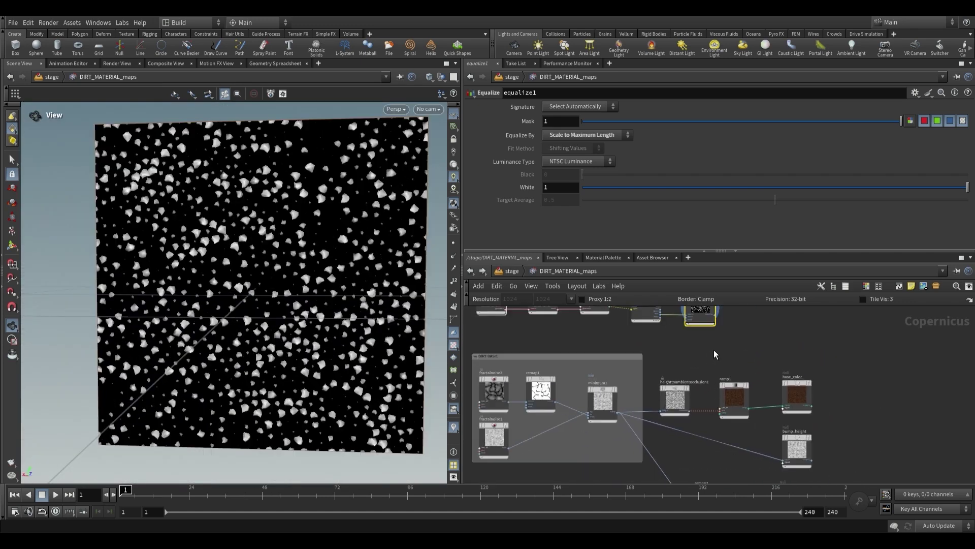
{"action": "middle_click_drag", "start_coordinate": [714, 347], "coordinate": [644, 420]}
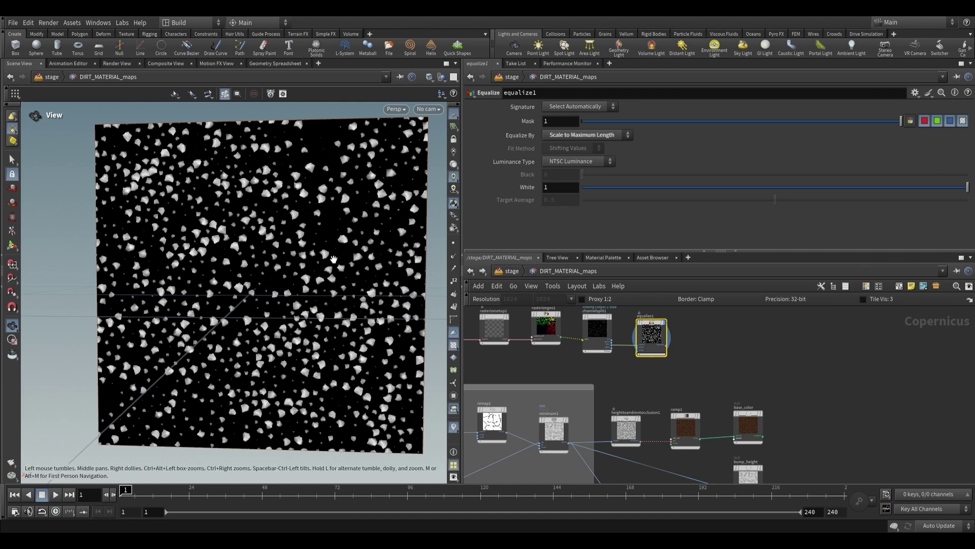
{"action": "middle_click_drag", "start_coordinate": [659, 361], "coordinate": [653, 348]}
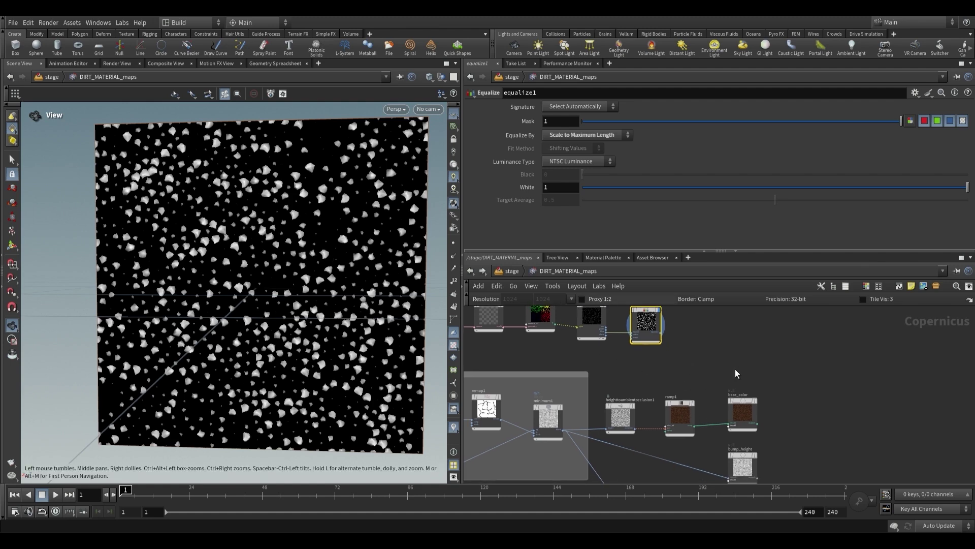
{"action": "middle_click_drag", "start_coordinate": [732, 390], "coordinate": [730, 433]}
{"action": "scroll", "coordinate": [642, 343], "scroll_direction": "up", "scroll_amount": 2}
{"action": "scroll", "coordinate": [308, 250], "scroll_direction": "up", "scroll_amount": 3}
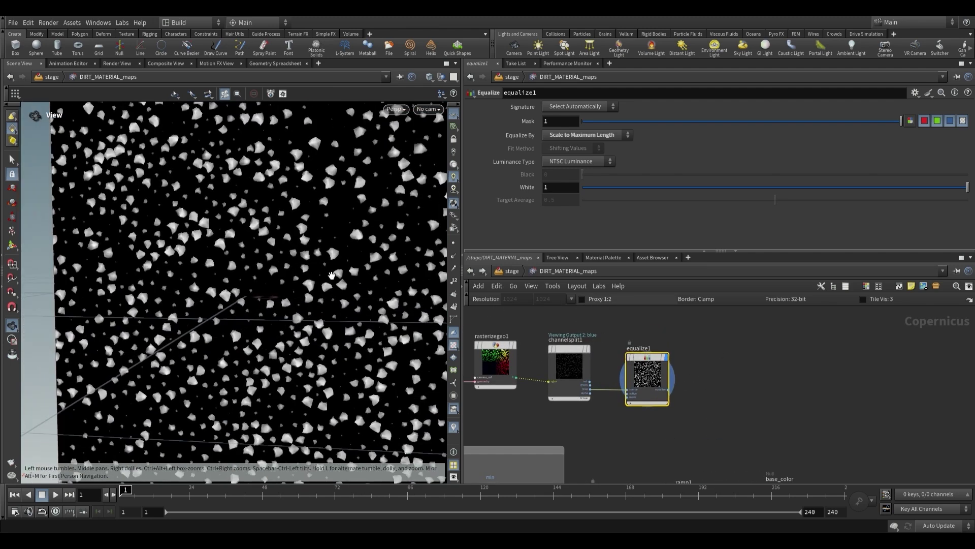
{"action": "middle_click_drag", "start_coordinate": [332, 275], "coordinate": [301, 267]}
{"action": "middle_click_drag", "start_coordinate": [731, 394], "coordinate": [697, 335]}
{"action": "left_click_drag", "start_coordinate": [274, 239], "coordinate": [168, 224]}
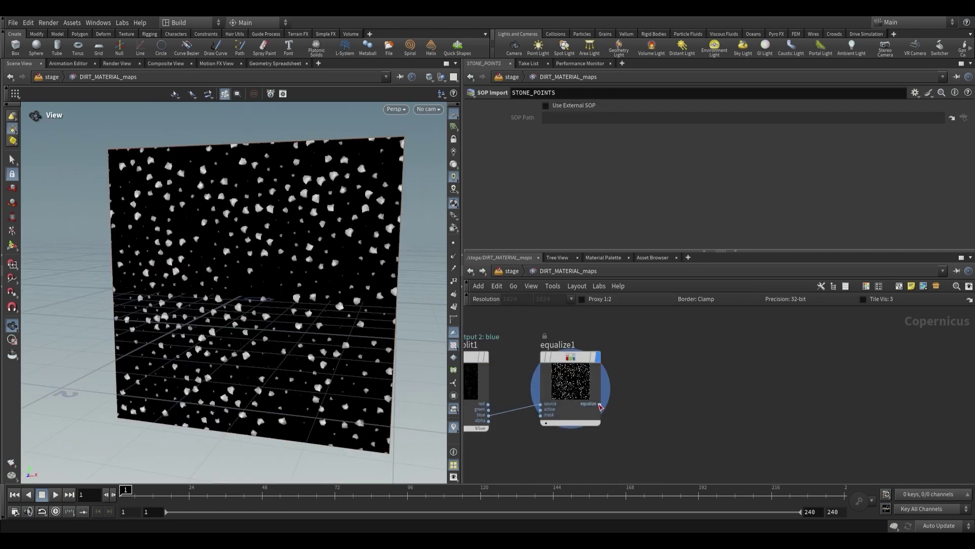
Step: Add a Transform 2D node after equalize1, display it and set its uniform scale to 0.432755
{"action": "left_click_drag", "start_coordinate": [600, 404], "coordinate": [682, 388]}
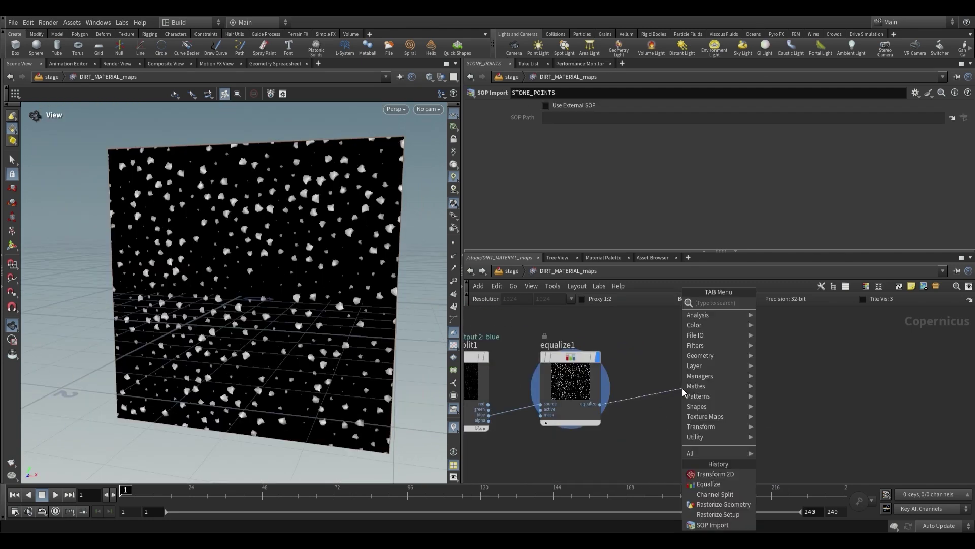
{"action": "type", "text": "transform"}
{"action": "key", "text": "Return"}
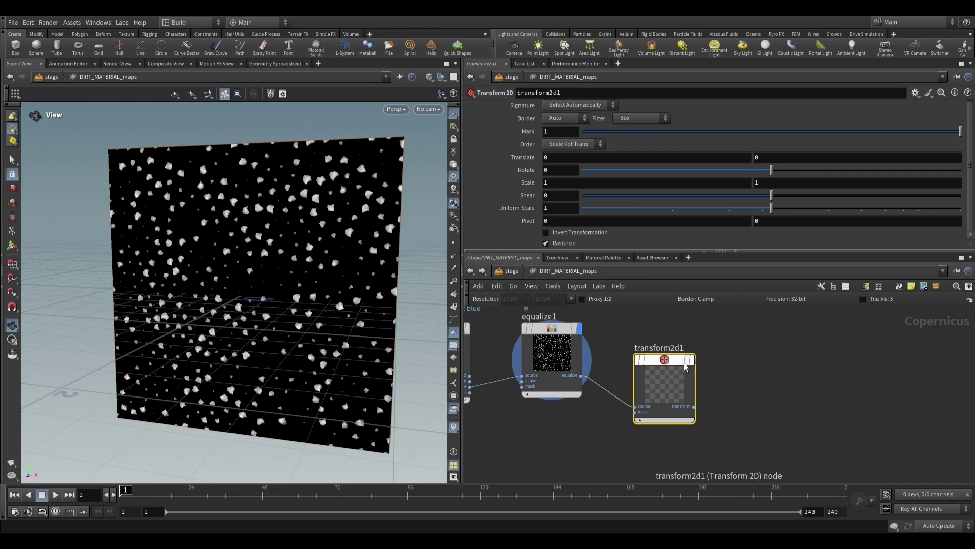
{"action": "left_click_drag", "start_coordinate": [774, 211], "coordinate": [705, 210]}
Step: Examine the borders between the repeated stone tiles for visible seams
{"action": "scroll", "coordinate": [168, 220], "scroll_direction": "up", "scroll_amount": 5}
{"action": "scroll", "coordinate": [167, 220], "scroll_direction": "up", "scroll_amount": 5}
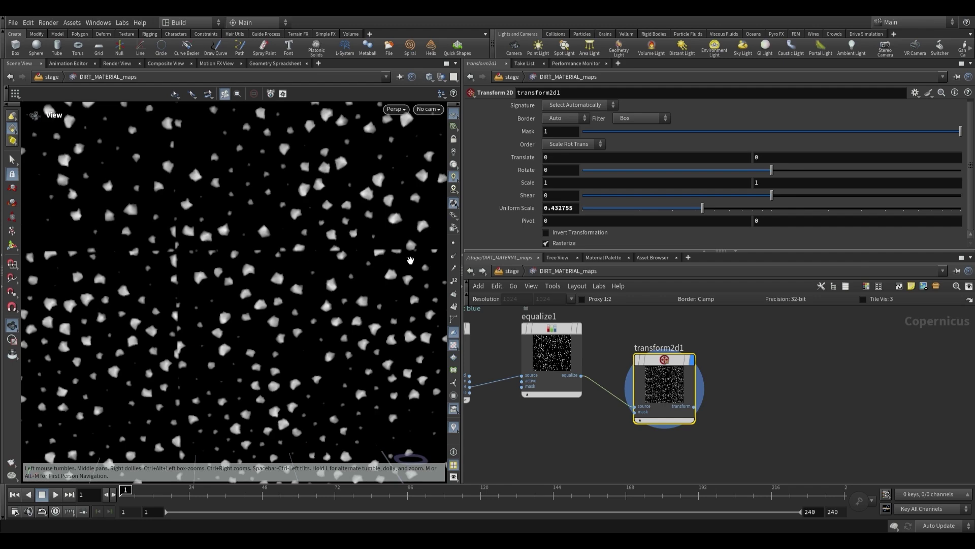
{"action": "scroll", "coordinate": [403, 259], "scroll_direction": "down", "scroll_amount": 2}
{"action": "middle_click_drag", "start_coordinate": [403, 259], "coordinate": [75, 254]}
{"action": "scroll", "coordinate": [183, 257], "scroll_direction": "up", "scroll_amount": 5}
{"action": "scroll", "coordinate": [175, 260], "scroll_direction": "down", "scroll_amount": 8}
{"action": "scroll", "coordinate": [261, 263], "scroll_direction": "down", "scroll_amount": 2}
{"action": "middle_click_drag", "start_coordinate": [782, 431], "coordinate": [757, 383]}
{"action": "scroll", "coordinate": [757, 383], "scroll_direction": "down", "scroll_amount": 2}
Step: Feed the base_color output into the source of transform2d1 instead of the stones and inspect how the dirt tiles
{"action": "left_click_drag", "start_coordinate": [691, 351], "coordinate": [757, 395]}
{"action": "middle_click_drag", "start_coordinate": [753, 457], "coordinate": [669, 385]}
{"action": "scroll", "coordinate": [717, 422], "scroll_direction": "up", "scroll_amount": 1}
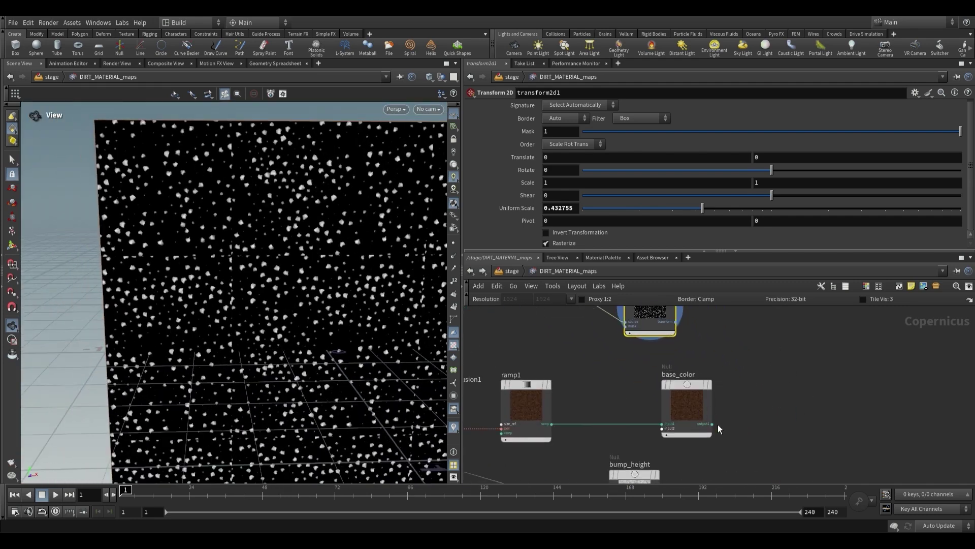
{"action": "left_click", "coordinate": [713, 425]}
{"action": "middle_click_drag", "start_coordinate": [621, 334], "coordinate": [624, 378]}
{"action": "scroll", "coordinate": [624, 379], "scroll_direction": "up", "scroll_amount": 2}
{"action": "left_click", "coordinate": [628, 361]}
{"action": "middle_click_drag", "start_coordinate": [749, 356], "coordinate": [742, 383]}
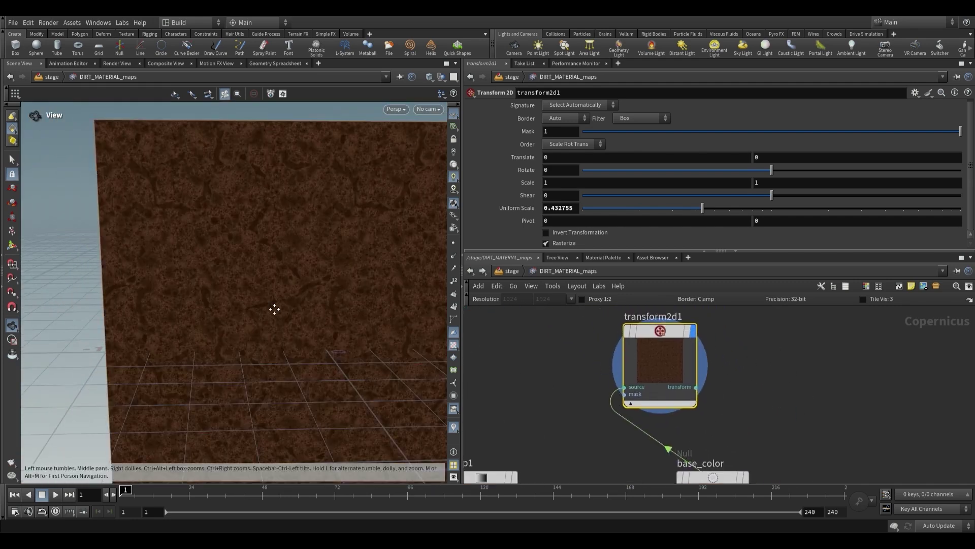
{"action": "scroll", "coordinate": [274, 309], "scroll_direction": "down", "scroll_amount": 2}
{"action": "middle_click_drag", "start_coordinate": [311, 323], "coordinate": [268, 282]}
{"action": "left_click_drag", "start_coordinate": [268, 281], "coordinate": [266, 266]}
{"action": "scroll", "coordinate": [570, 371], "scroll_direction": "down", "scroll_amount": 2}
{"action": "middle_click_drag", "start_coordinate": [570, 371], "coordinate": [564, 398]}
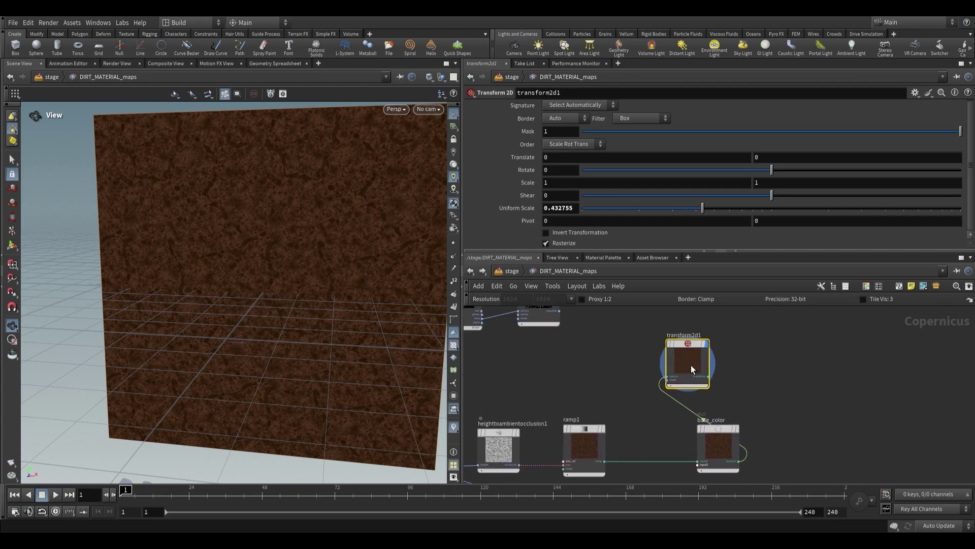
Step: Delete the Transform 2D test node and display equalize1 again
{"action": "key", "text": "Delete"}
{"action": "middle_click_drag", "start_coordinate": [615, 364], "coordinate": [709, 423]}
{"action": "scroll", "coordinate": [635, 364], "scroll_direction": "up", "scroll_amount": 2}
{"action": "left_click", "coordinate": [639, 347]}
{"action": "middle_click_drag", "start_coordinate": [666, 333], "coordinate": [690, 351]}
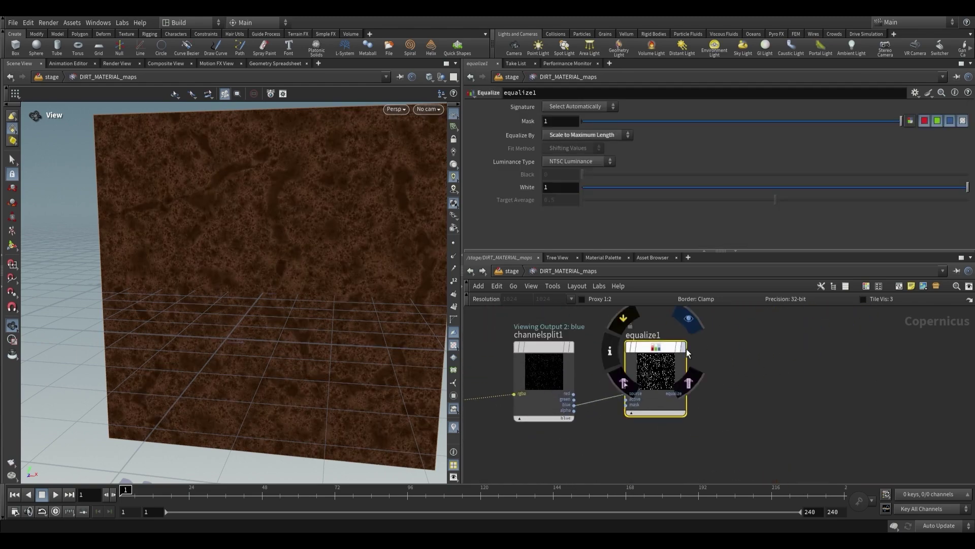
{"action": "left_click", "coordinate": [684, 348]}
Step: Enter the STONE_POINTS SOP network from the start of the stone chain and bring grid1 into view
{"action": "middle_click_drag", "start_coordinate": [719, 427], "coordinate": [775, 416]}
{"action": "middle_click_drag", "start_coordinate": [564, 436], "coordinate": [726, 457]}
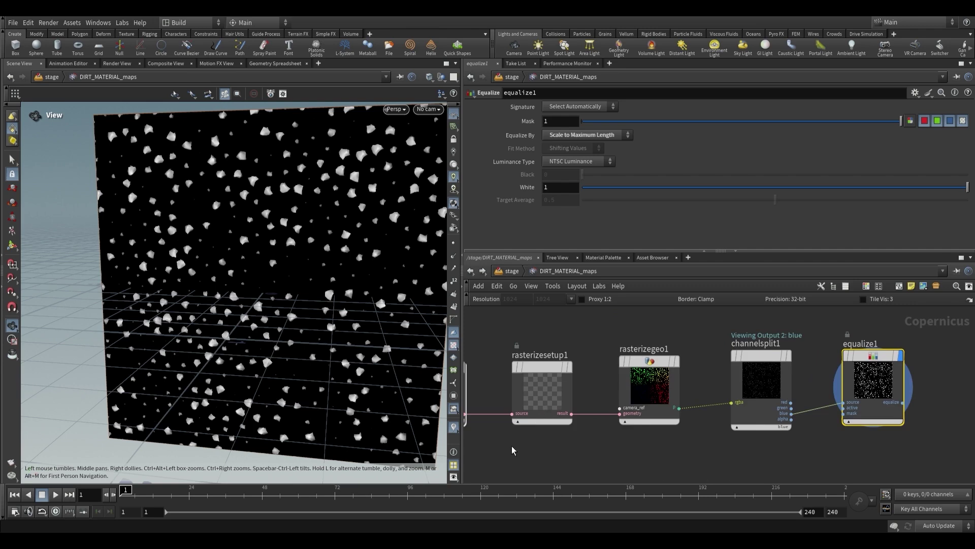
{"action": "middle_click_drag", "start_coordinate": [518, 440], "coordinate": [658, 449]}
{"action": "left_click", "coordinate": [591, 399]}
{"action": "double_click", "coordinate": [574, 396]}
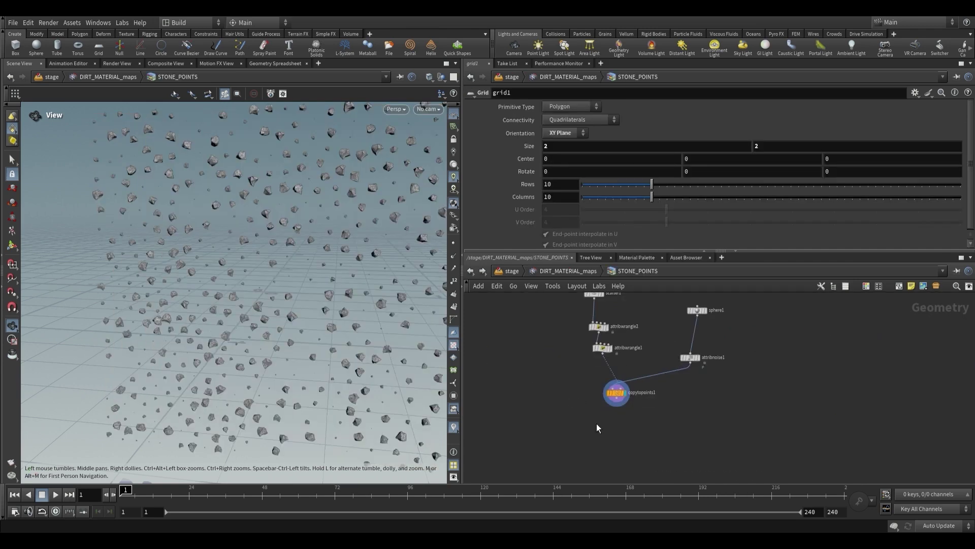
{"action": "mouse_move", "coordinate": [612, 344]}
{"action": "left_mouse_down"}
{"action": "mouse_move", "coordinate": [612, 354]}
{"action": "mouse_move", "coordinate": [612, 337]}
{"action": "left_mouse_up"}
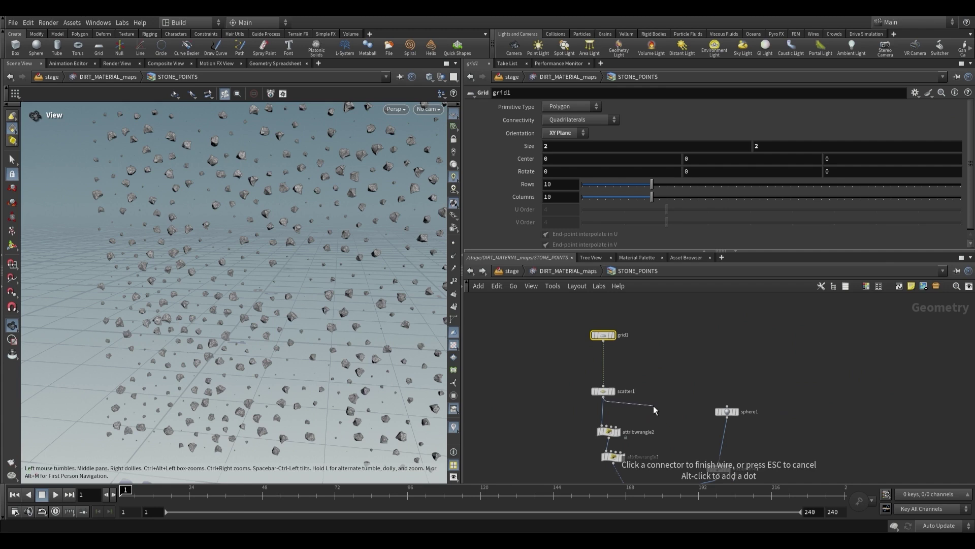
{"action": "key", "text": "Escape"}
Step: Display grid1 and set its size to 1 by 1
{"action": "scroll", "coordinate": [618, 338], "scroll_direction": "up", "scroll_amount": 2}
{"action": "left_click", "coordinate": [613, 334]}
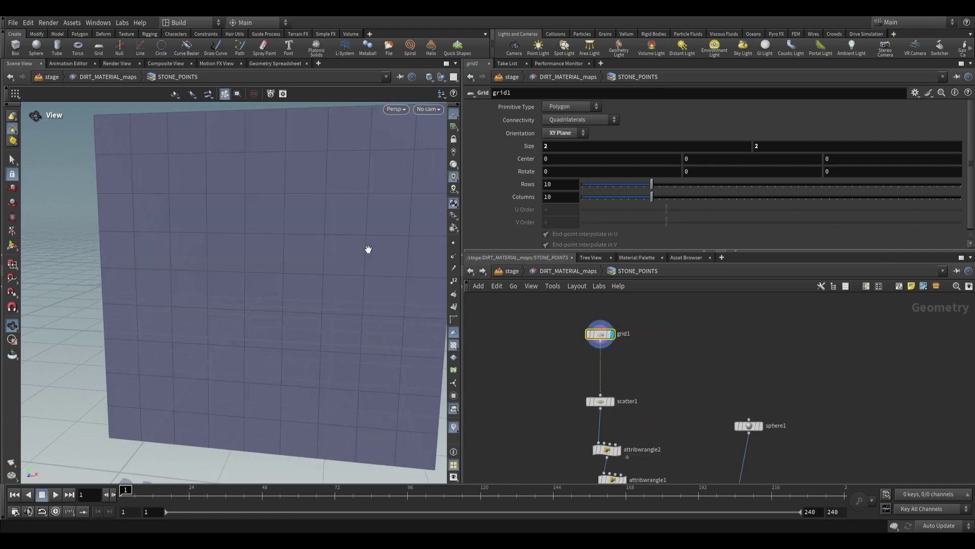
{"action": "double_click", "coordinate": [565, 148]}
{"action": "type", "text": "1"}
{"action": "left_click", "coordinate": [759, 143]}
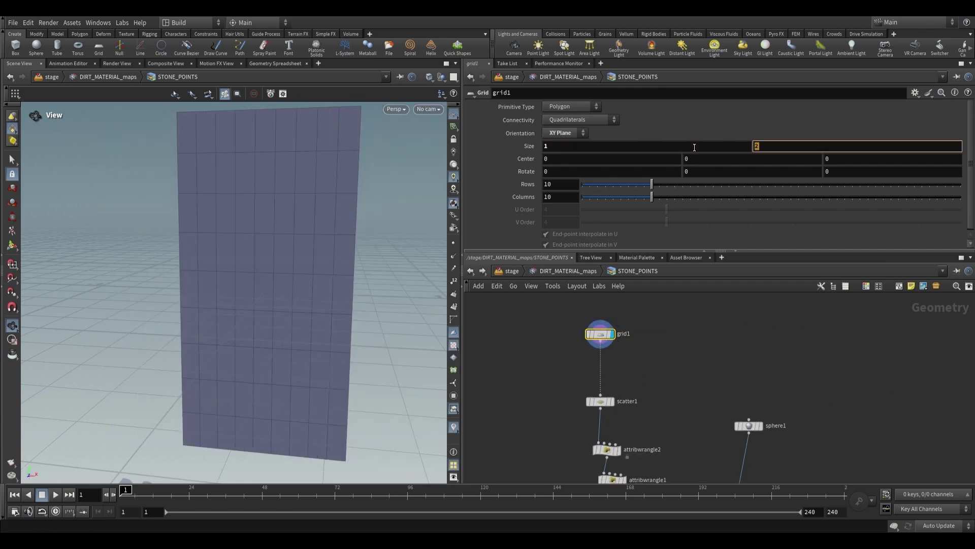
{"action": "type", "text": "1"}
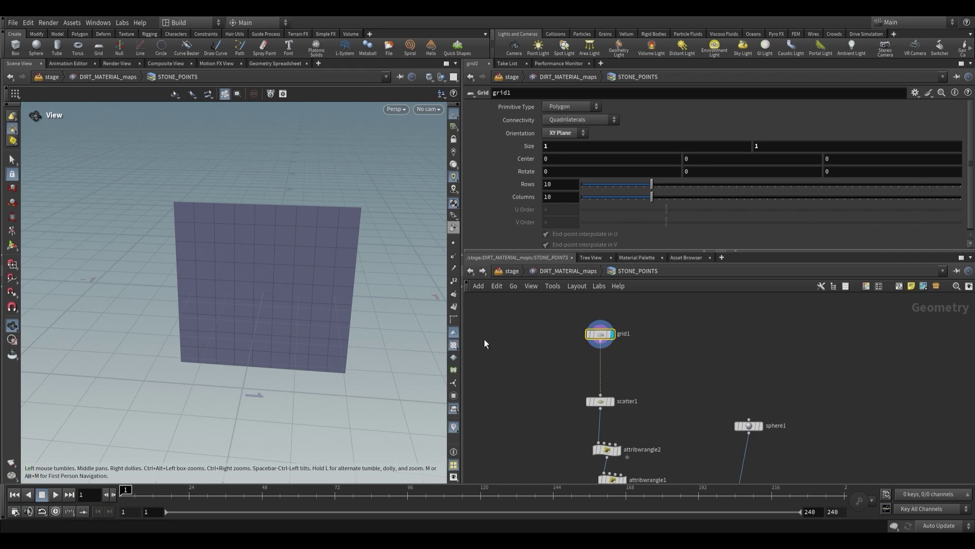
Step: Check the points of scatter1, delete attribwrangle2, and display attribwrangle1 directly after the scatter
{"action": "scroll", "coordinate": [628, 384], "scroll_direction": "up", "scroll_amount": 2}
{"action": "middle_click_drag", "start_coordinate": [627, 384], "coordinate": [619, 359]}
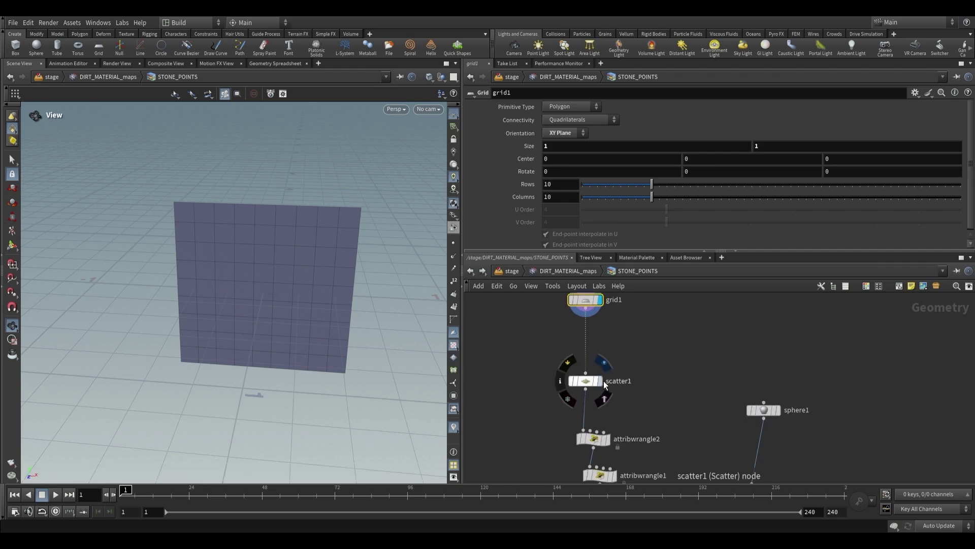
{"action": "left_click", "coordinate": [602, 380]}
{"action": "middle_click_drag", "start_coordinate": [635, 417], "coordinate": [632, 363]}
{"action": "left_click", "coordinate": [593, 389]}
{"action": "key", "text": "Delete"}
{"action": "left_click", "coordinate": [597, 422]}
{"action": "left_click", "coordinate": [611, 422]}
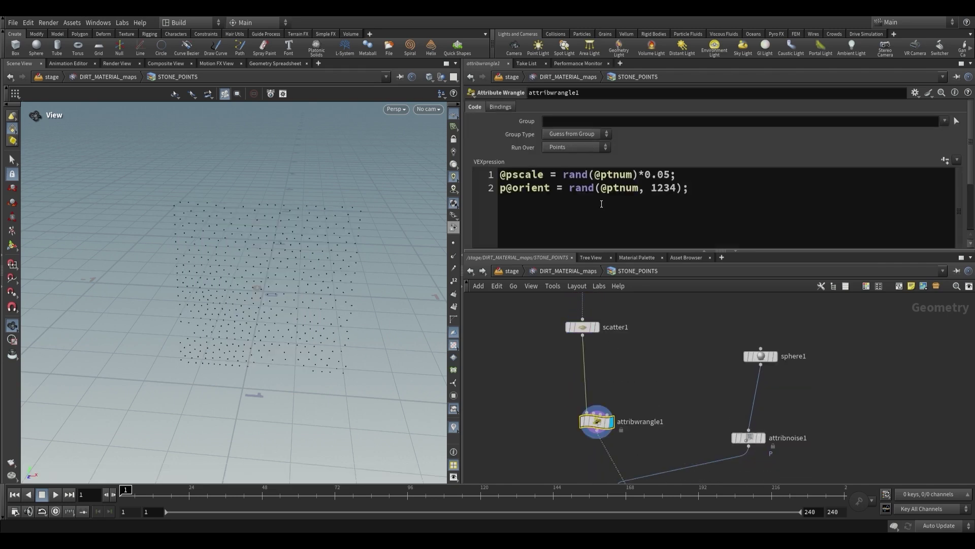
Step: Tidy the layout of the scatter1 and attribwrangle1 nodes, leaving room above copytopoints1
{"action": "left_click_drag", "start_coordinate": [593, 426], "coordinate": [584, 386]}
{"action": "middle_click_drag", "start_coordinate": [596, 345], "coordinate": [593, 379]}
{"action": "left_click_drag", "start_coordinate": [593, 418], "coordinate": [592, 376]}
{"action": "left_click_drag", "start_coordinate": [583, 325], "coordinate": [574, 325]}
{"action": "middle_click_drag", "start_coordinate": [646, 390], "coordinate": [641, 475]}
{"action": "scroll", "coordinate": [632, 385], "scroll_direction": "down", "scroll_amount": 2}
{"action": "scroll", "coordinate": [589, 367], "scroll_direction": "up", "scroll_amount": 1}
{"action": "left_click_drag", "start_coordinate": [584, 355], "coordinate": [581, 352]}
{"action": "middle_click_drag", "start_coordinate": [632, 426], "coordinate": [634, 385]}
{"action": "scroll", "coordinate": [634, 385], "scroll_direction": "down", "scroll_amount": 1}
Step: Insert a Copy and Transform node after attribwrangle1 with a total number of 3 and an X translation of 1
{"action": "left_click_drag", "start_coordinate": [271, 314], "coordinate": [296, 275]}
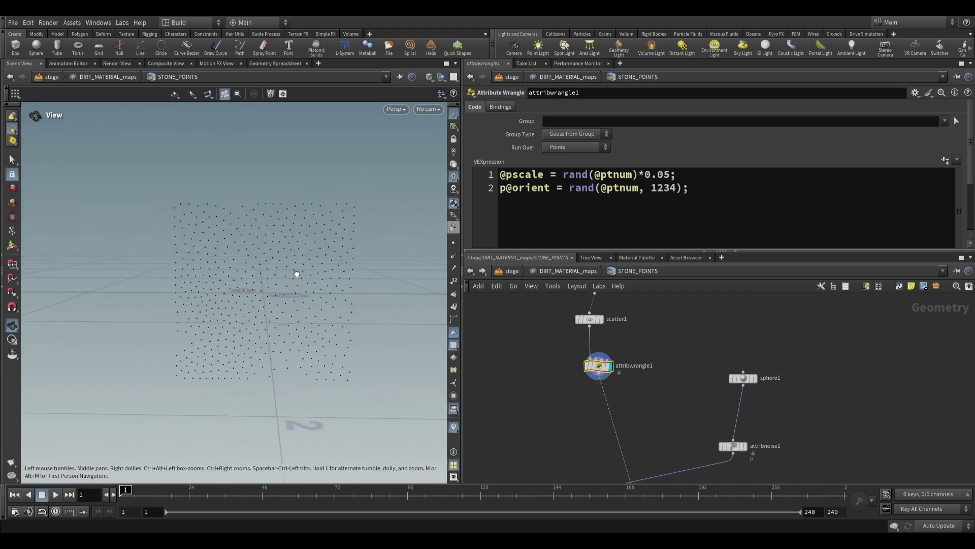
{"action": "left_click_drag", "start_coordinate": [385, 311], "coordinate": [252, 327]}
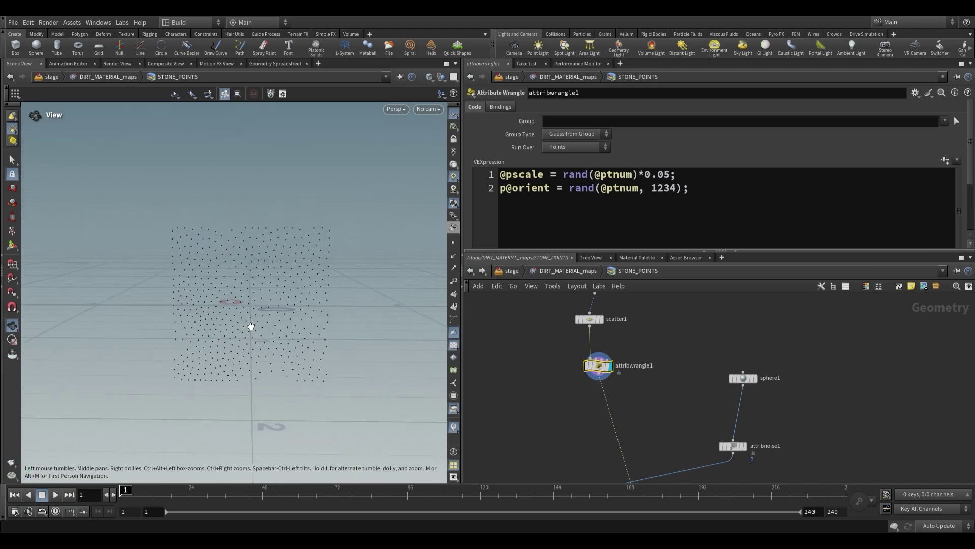
{"action": "left_click_drag", "start_coordinate": [351, 312], "coordinate": [211, 290]}
{"action": "key", "text": "Tab"}
{"action": "type", "text": "copyt"}
{"action": "key", "text": "Return"}
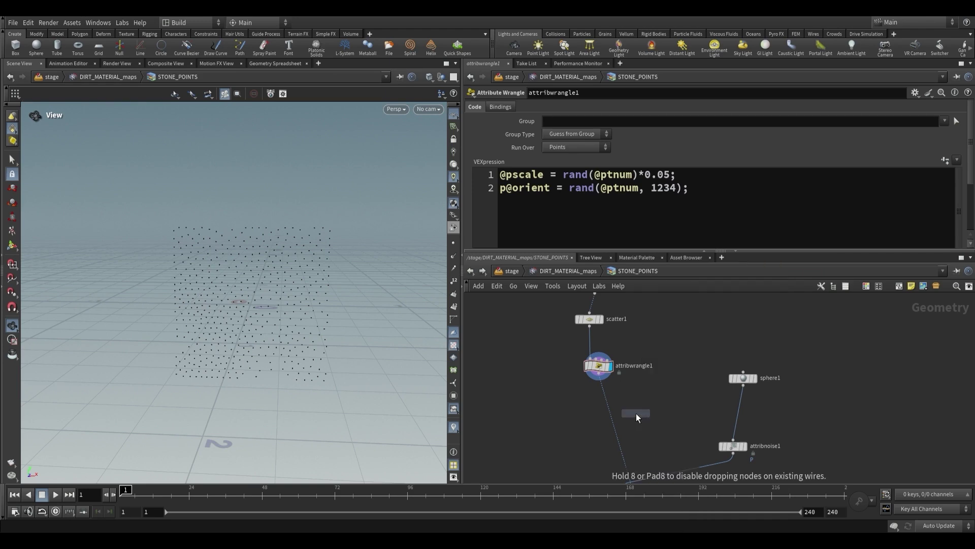
{"action": "left_click", "coordinate": [609, 398]}
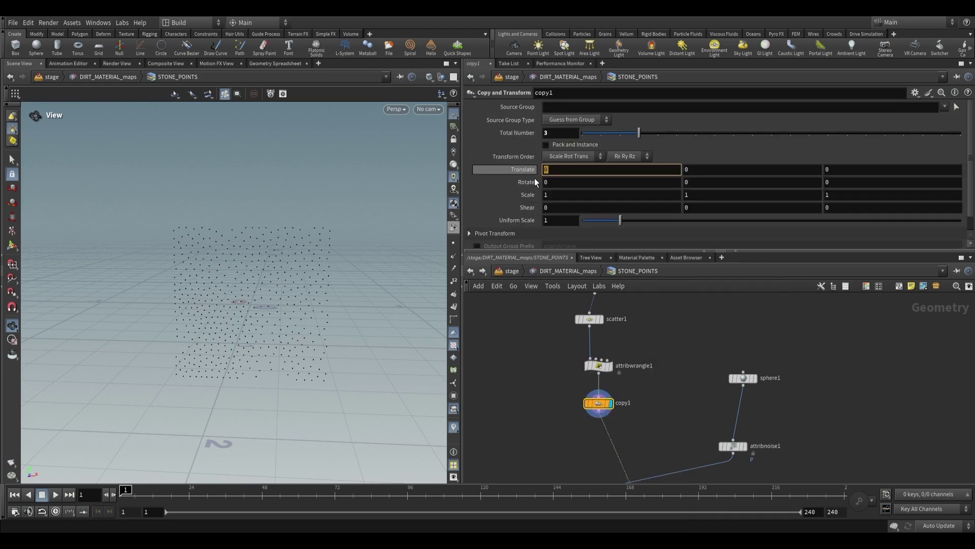
{"action": "type", "text": "1"}
{"action": "key", "text": "Return"}
Step: Insert a duplicate of copy1 below it, with X translation 0 and Y translation 1, to complete the 3 by 3 point tiles
{"action": "left_click_drag", "start_coordinate": [283, 327], "coordinate": [163, 284]}
{"action": "scroll", "coordinate": [620, 423], "scroll_direction": "up", "scroll_amount": 2}
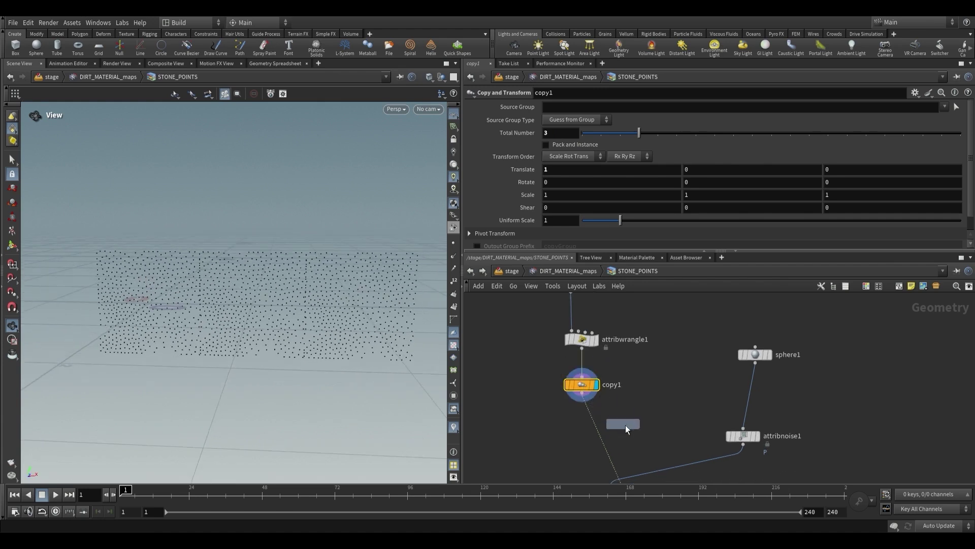
{"action": "left_click_drag", "start_coordinate": [626, 426], "coordinate": [590, 417]}
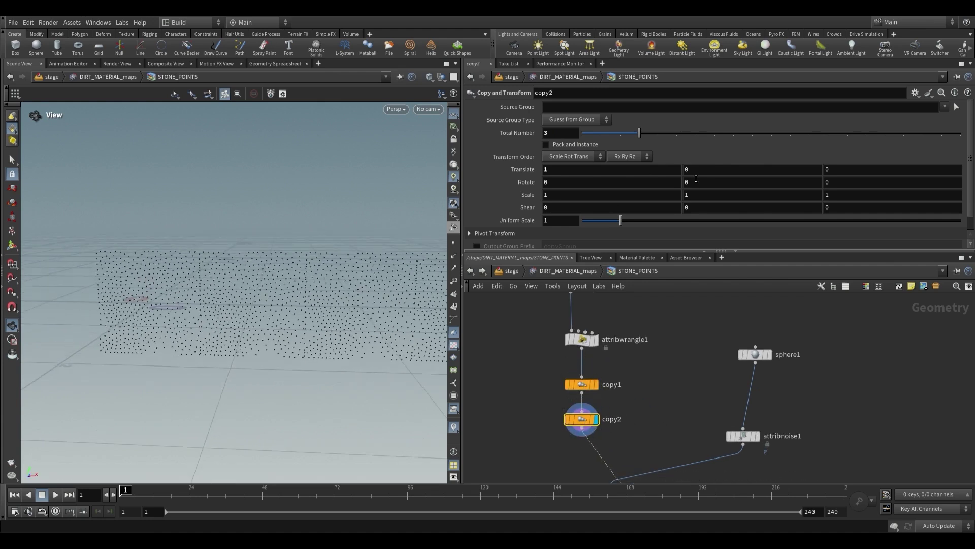
{"action": "type", "text": "1"}
{"action": "key", "text": "Return"}
{"action": "left_click_drag", "start_coordinate": [316, 305], "coordinate": [297, 282]}
{"action": "left_click_drag", "start_coordinate": [292, 270], "coordinate": [257, 194]}
{"action": "right_click_drag", "start_coordinate": [291, 388], "coordinate": [333, 322]}
Step: Insert a Transform node between copy2 and copytopoints1, translate it by -1 in X and Y, and display it
{"action": "middle_click_drag", "start_coordinate": [661, 416], "coordinate": [656, 388]}
{"action": "key", "text": "Tab"}
{"action": "type", "text": "tra"}
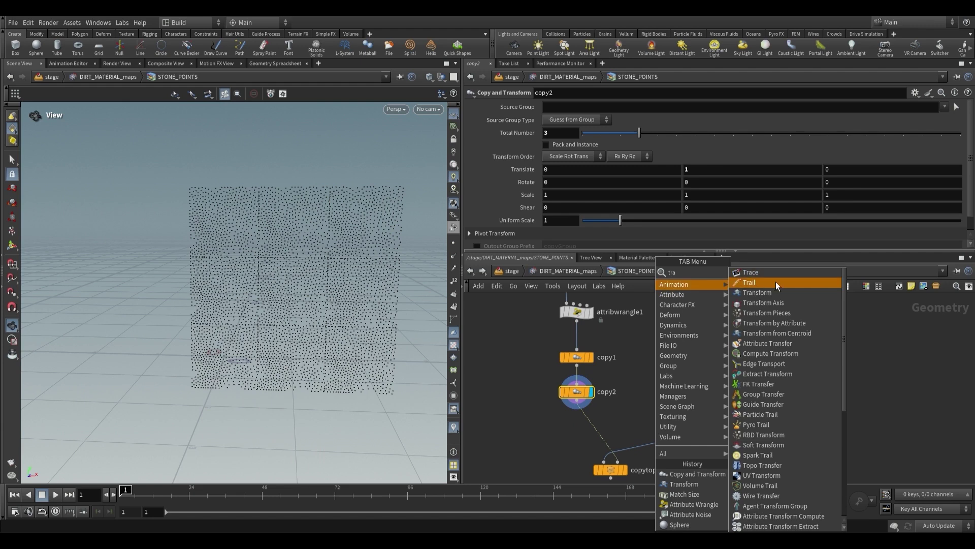
{"action": "left_click", "coordinate": [775, 281]}
{"action": "left_click", "coordinate": [591, 427]}
{"action": "middle_click_drag", "start_coordinate": [616, 478], "coordinate": [602, 430]}
{"action": "left_click_drag", "start_coordinate": [599, 424], "coordinate": [608, 450]}
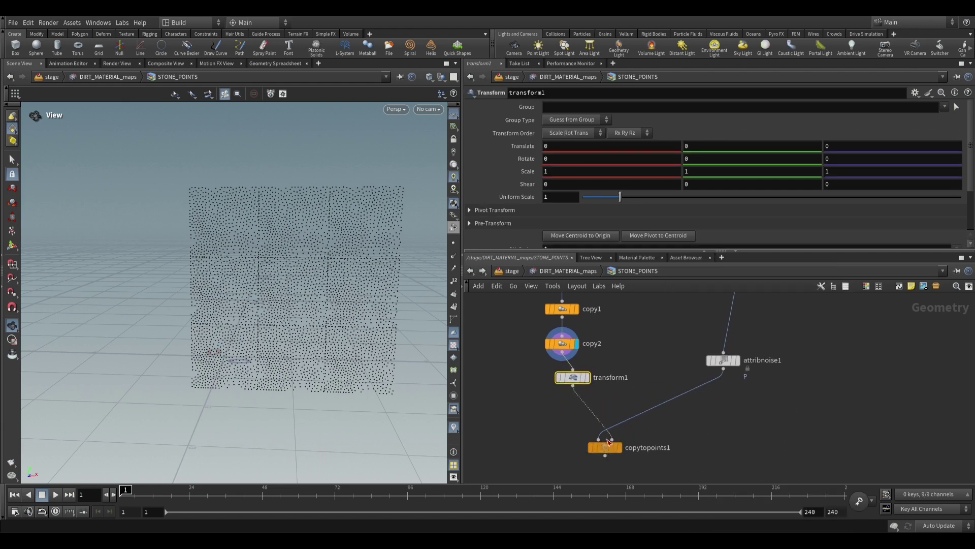
{"action": "left_click_drag", "start_coordinate": [575, 380], "coordinate": [575, 387]}
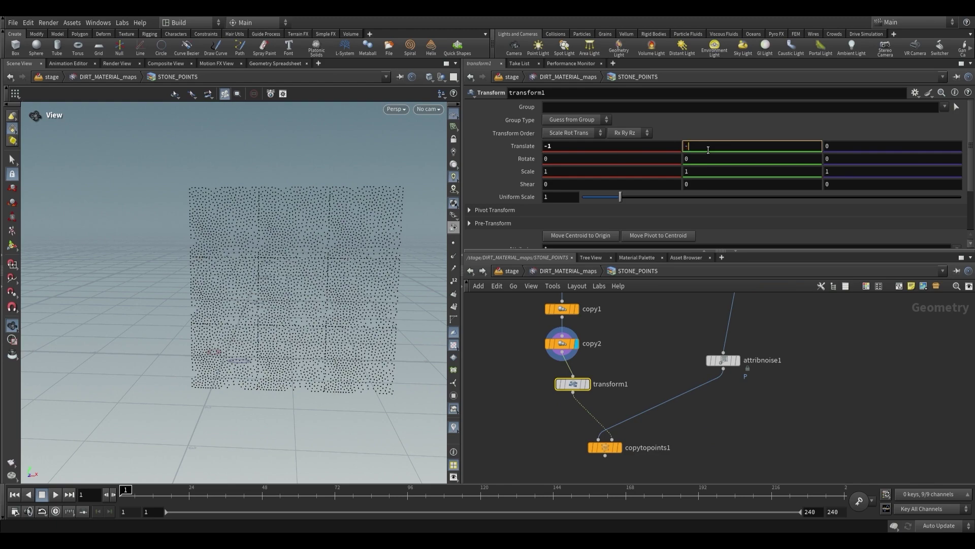
{"action": "left_click", "coordinate": [588, 384]}
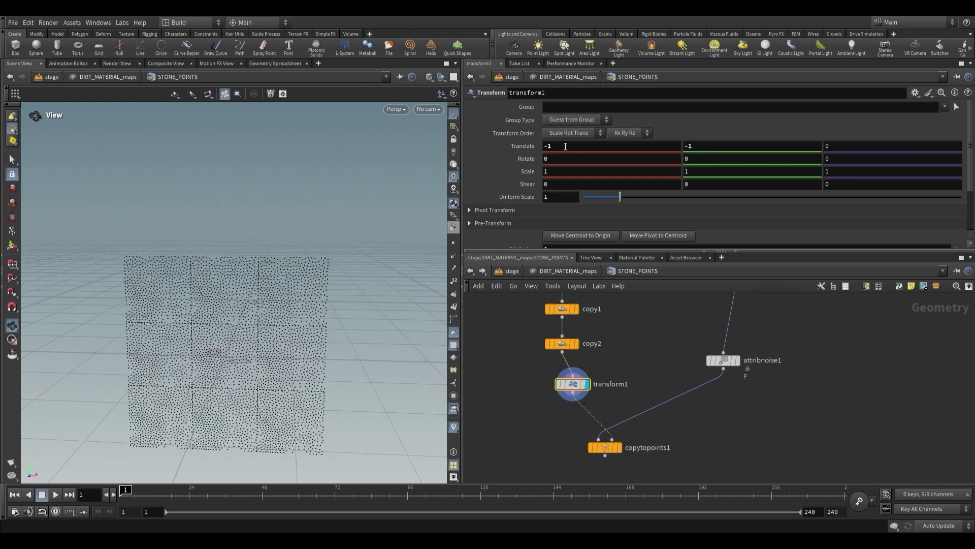
Step: Examine the recentred point tiles and compare them with the earlier scatter and attribwrangle1 stages
{"action": "middle_click_drag", "start_coordinate": [209, 331], "coordinate": [279, 265]}
{"action": "left_click_drag", "start_coordinate": [278, 266], "coordinate": [319, 295]}
{"action": "scroll", "coordinate": [320, 295], "scroll_direction": "up", "scroll_amount": 4}
{"action": "middle_click_drag", "start_coordinate": [605, 304], "coordinate": [621, 341]}
{"action": "scroll", "coordinate": [589, 367], "scroll_direction": "up", "scroll_amount": 1}
{"action": "left_click", "coordinate": [581, 357]}
{"action": "left_click", "coordinate": [592, 351]}
{"action": "left_click", "coordinate": [568, 352]}
{"action": "middle_click_drag", "start_coordinate": [602, 421], "coordinate": [609, 354]}
{"action": "left_click", "coordinate": [612, 350]}
{"action": "left_click", "coordinate": [596, 353]}
Step: Display copy1 and copy2 in turn to examine how the point tile repeats along X and Y
{"action": "middle_click_drag", "start_coordinate": [622, 408], "coordinate": [617, 369]}
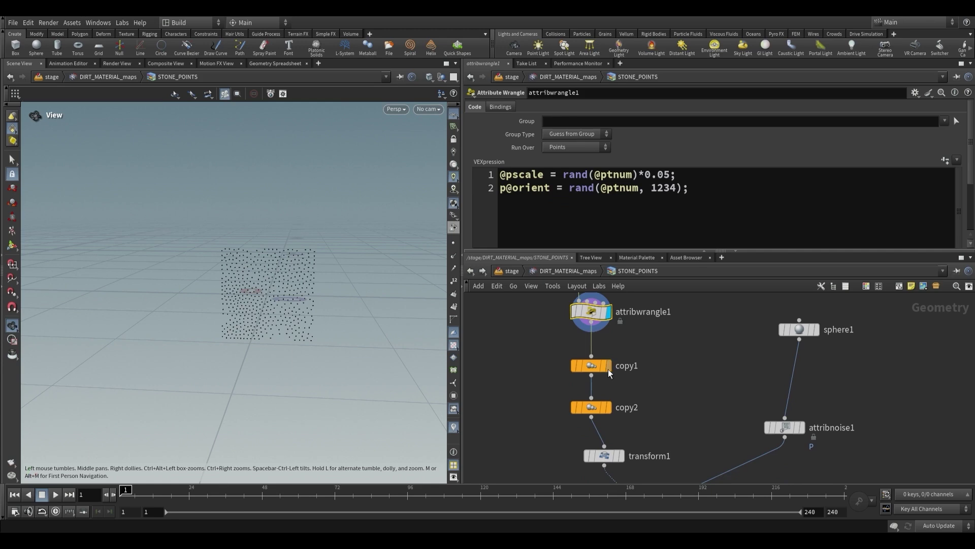
{"action": "left_click", "coordinate": [610, 367]}
{"action": "left_click", "coordinate": [593, 366]}
{"action": "left_click", "coordinate": [609, 407]}
{"action": "middle_click_drag", "start_coordinate": [348, 263], "coordinate": [278, 305]}
{"action": "scroll", "coordinate": [340, 292], "scroll_direction": "down", "scroll_amount": 1}
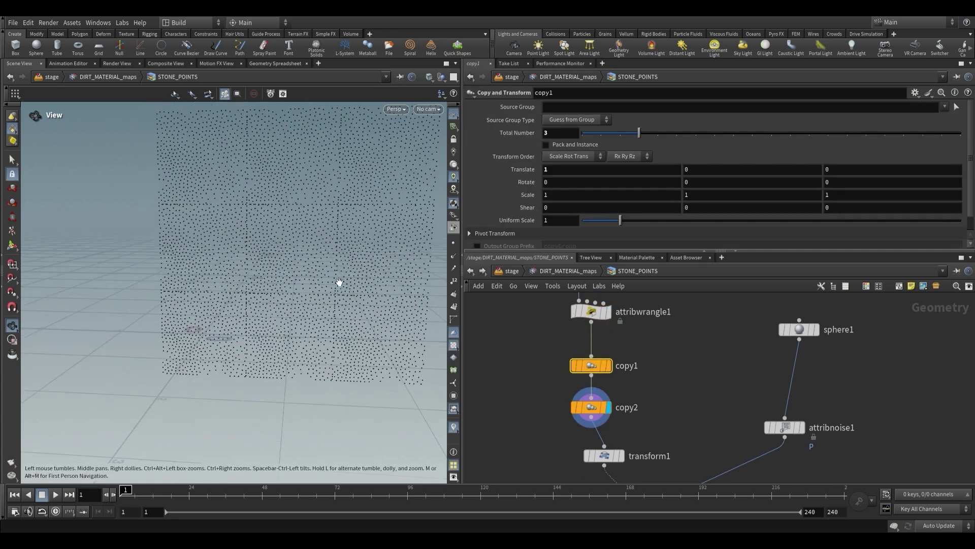
{"action": "middle_click_drag", "start_coordinate": [277, 218], "coordinate": [258, 244]}
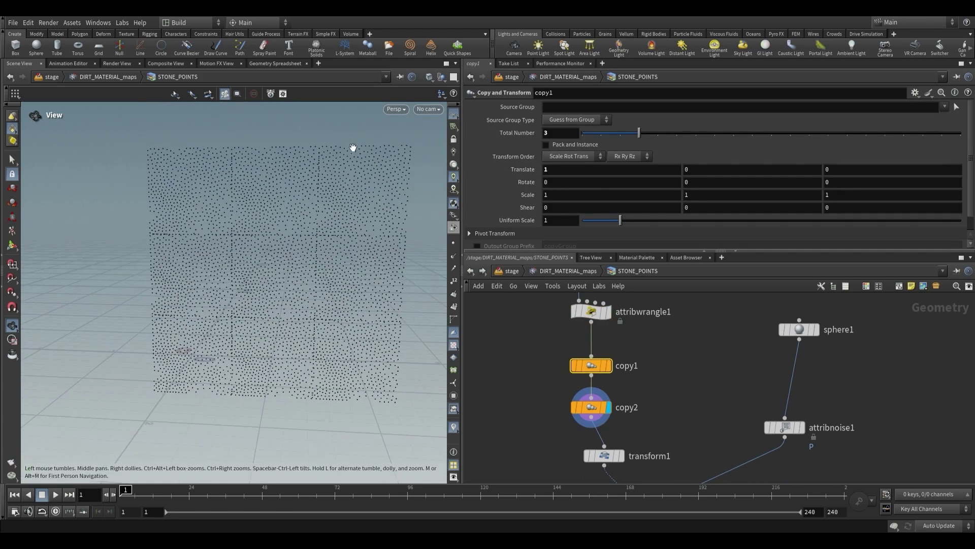
Step: Display transform1 and copytopoints1 in turn to examine the recentred points and the stones copied onto them
{"action": "left_click", "coordinate": [577, 171]}
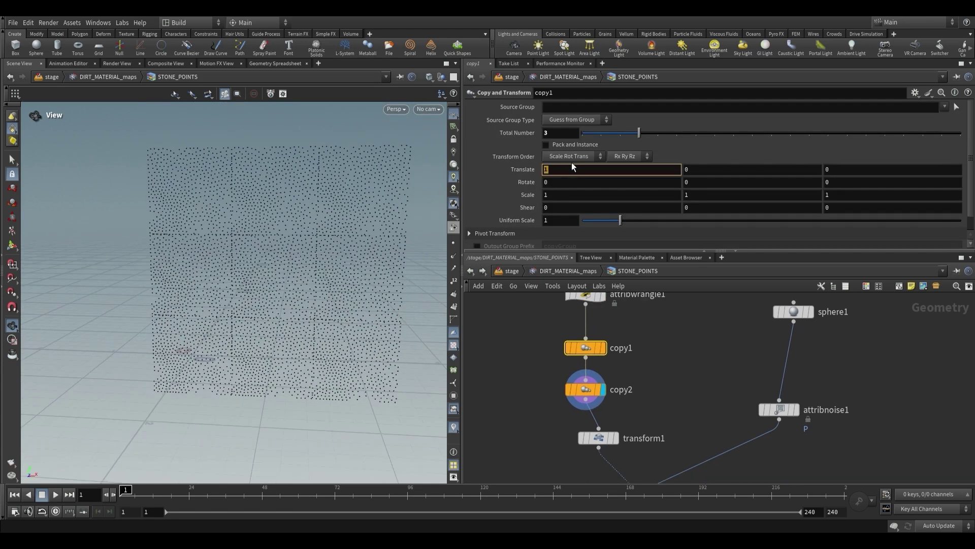
{"action": "left_click", "coordinate": [615, 438]}
{"action": "left_click", "coordinate": [595, 436]}
{"action": "left_click_drag", "start_coordinate": [327, 322], "coordinate": [158, 201]}
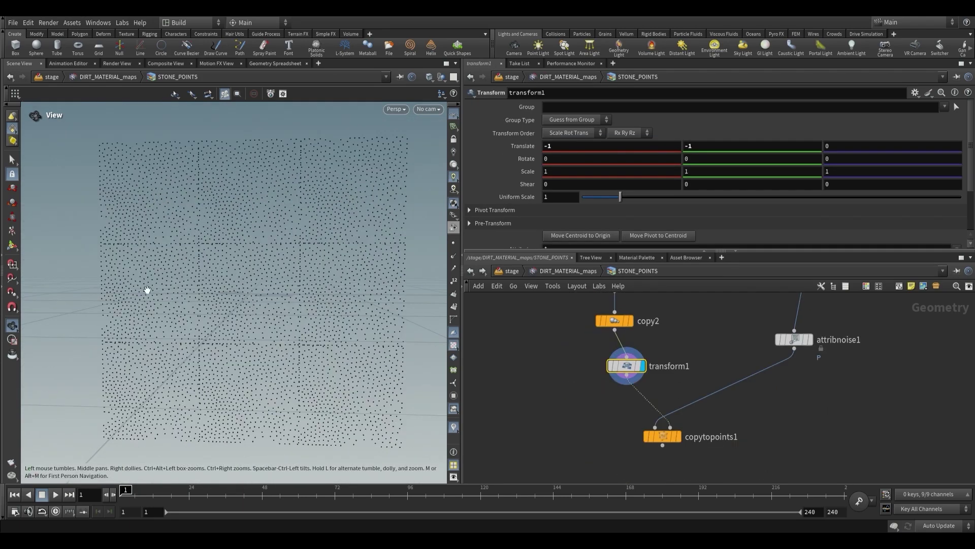
{"action": "left_click_drag", "start_coordinate": [357, 214], "coordinate": [132, 218]}
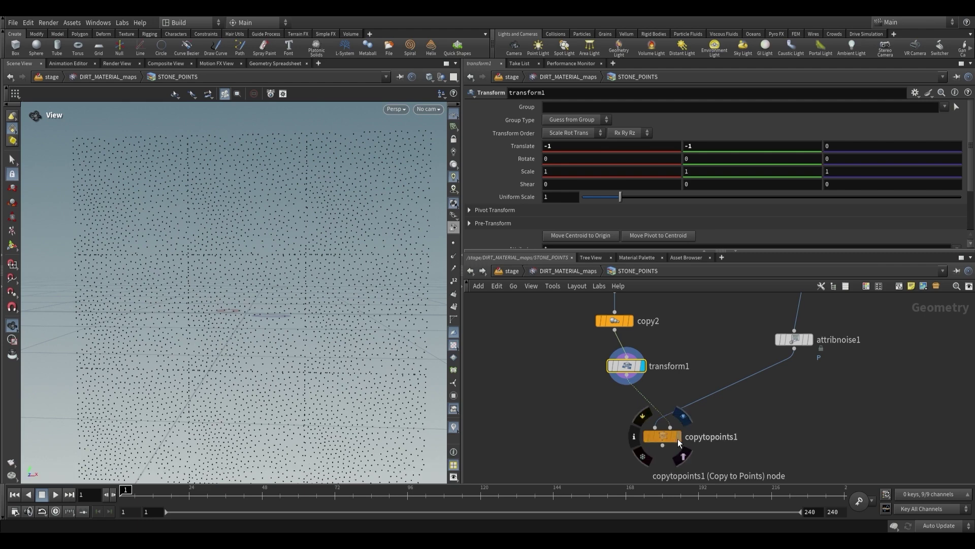
{"action": "left_click", "coordinate": [662, 437]}
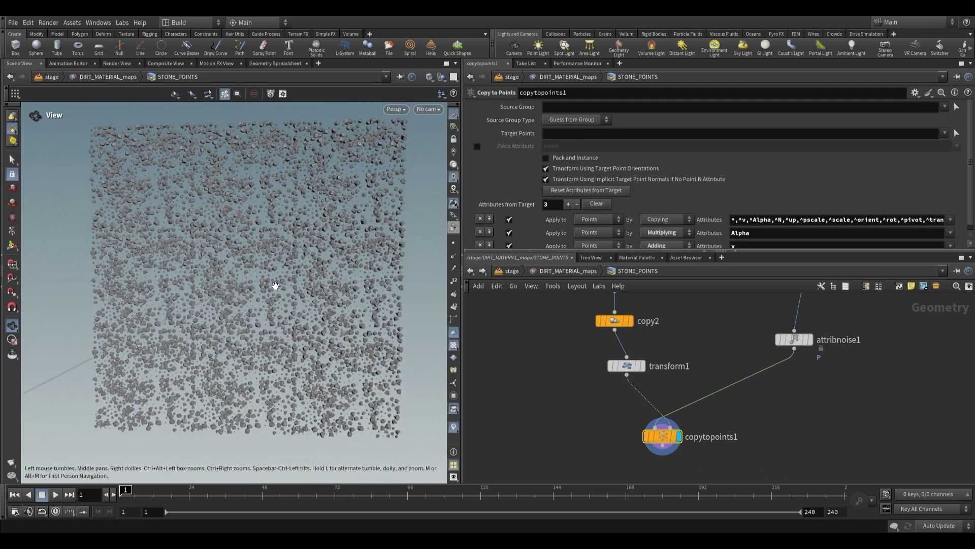
Step: Append a Transform 2D node after equalize1 with a uniform scale of about 0.61 and examine the repeating stone map for seams
{"action": "key", "text": "u"}
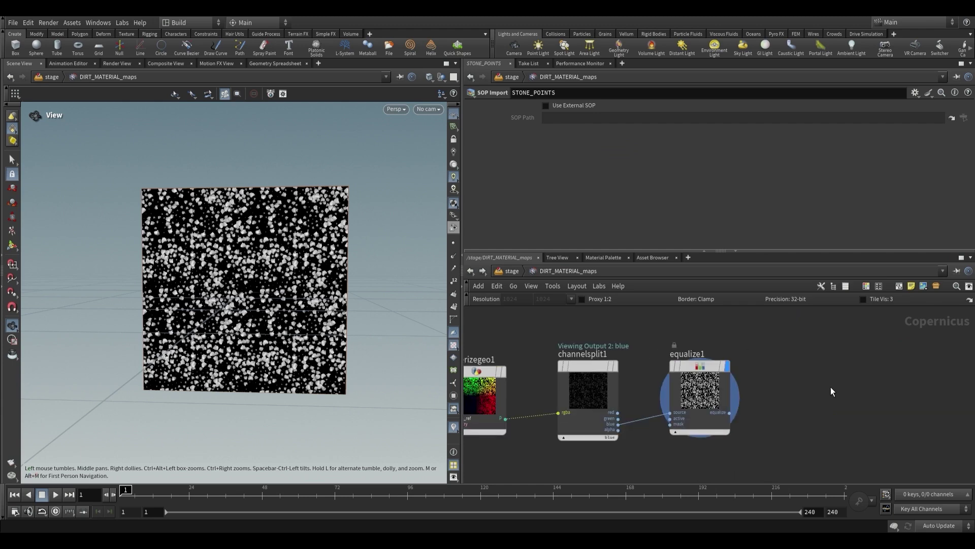
{"action": "key", "text": "Tab"}
{"action": "left_click", "coordinate": [940, 304]}
{"action": "left_click", "coordinate": [757, 403]}
{"action": "left_click_drag", "start_coordinate": [791, 393], "coordinate": [819, 375]}
{"action": "left_click_drag", "start_coordinate": [772, 208], "coordinate": [724, 208]}
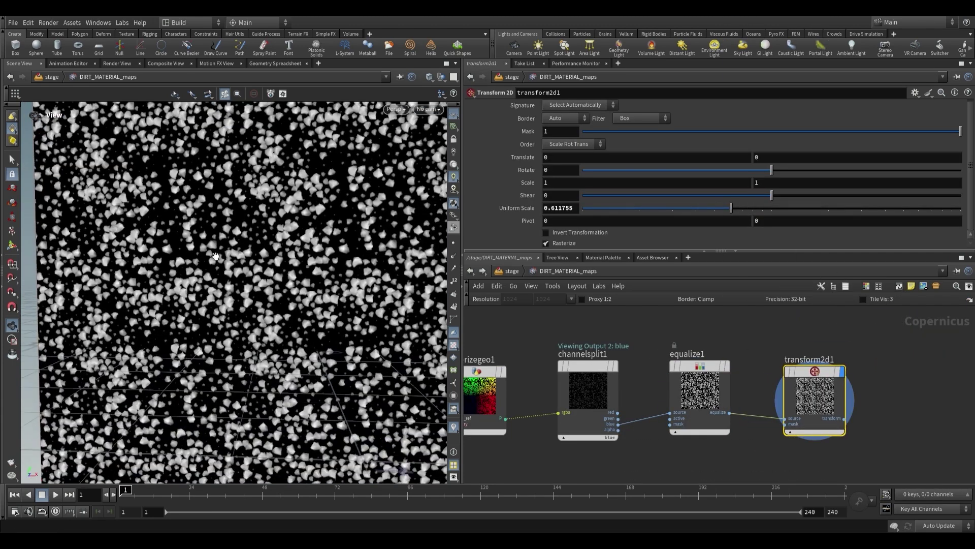
{"action": "scroll", "coordinate": [178, 239], "scroll_direction": "up", "scroll_amount": 2}
{"action": "scroll", "coordinate": [178, 239], "scroll_direction": "down", "scroll_amount": 2}
{"action": "scroll", "coordinate": [177, 244], "scroll_direction": "up", "scroll_amount": 4}
{"action": "scroll", "coordinate": [260, 308], "scroll_direction": "down", "scroll_amount": 5}
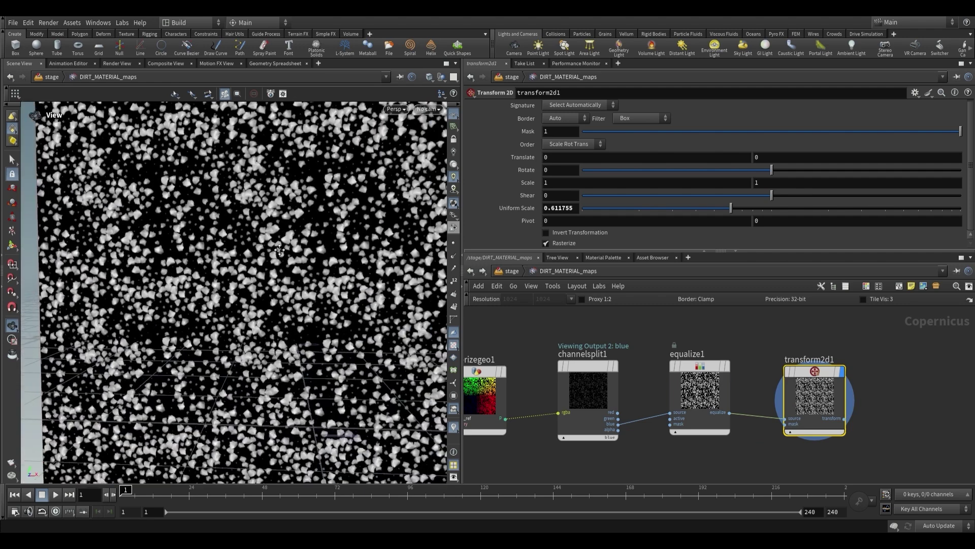
{"action": "scroll", "coordinate": [244, 250], "scroll_direction": "down", "scroll_amount": 4}
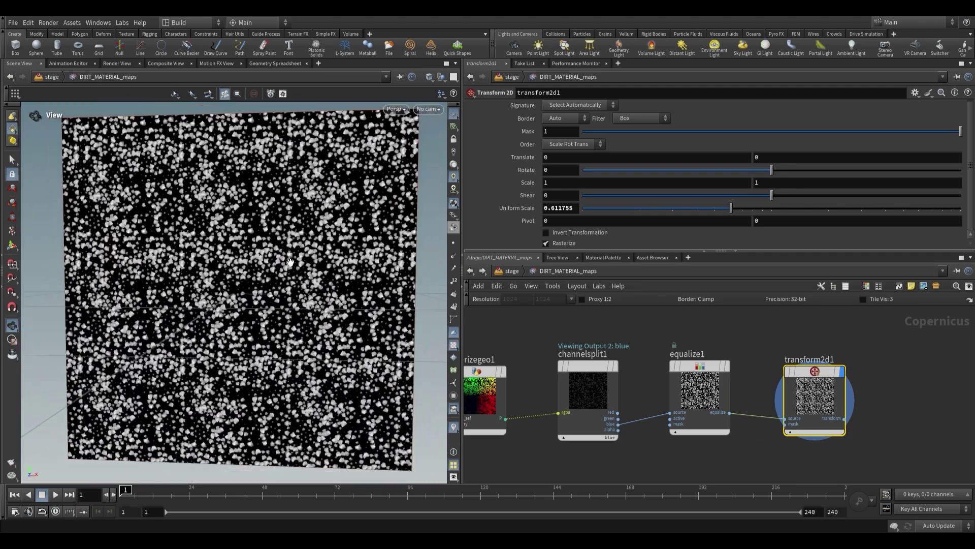
{"action": "left_click_drag", "start_coordinate": [242, 275], "coordinate": [257, 290]}
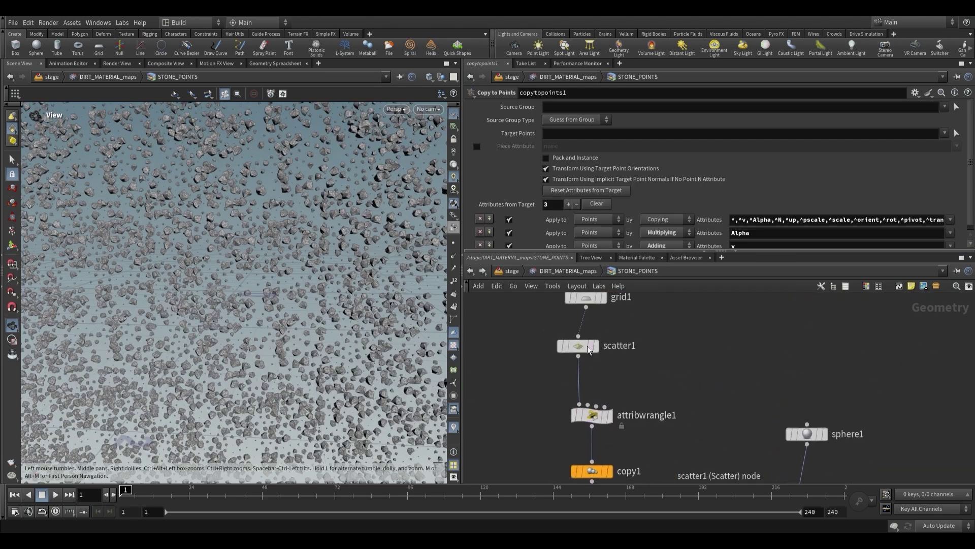
Step: Set scatter1's Force Total Count to 100 inside STONE_POINTS
{"action": "left_click", "coordinate": [578, 346]}
{"action": "left_click", "coordinate": [563, 162]}
{"action": "type", "text": "5"}
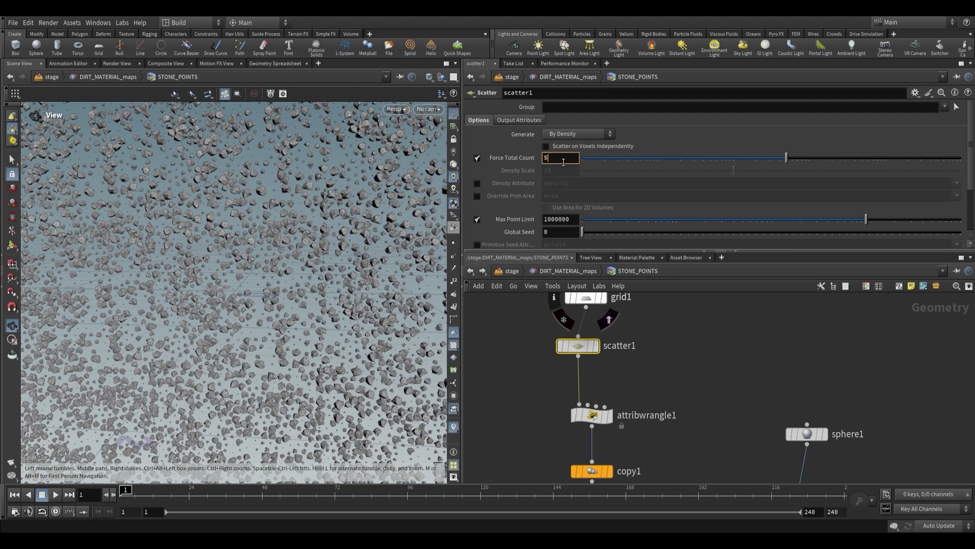
{"action": "type", "text": "0"}
{"action": "key", "text": "Return"}
{"action": "type", "text": "100"}
{"action": "key", "text": "Return"}
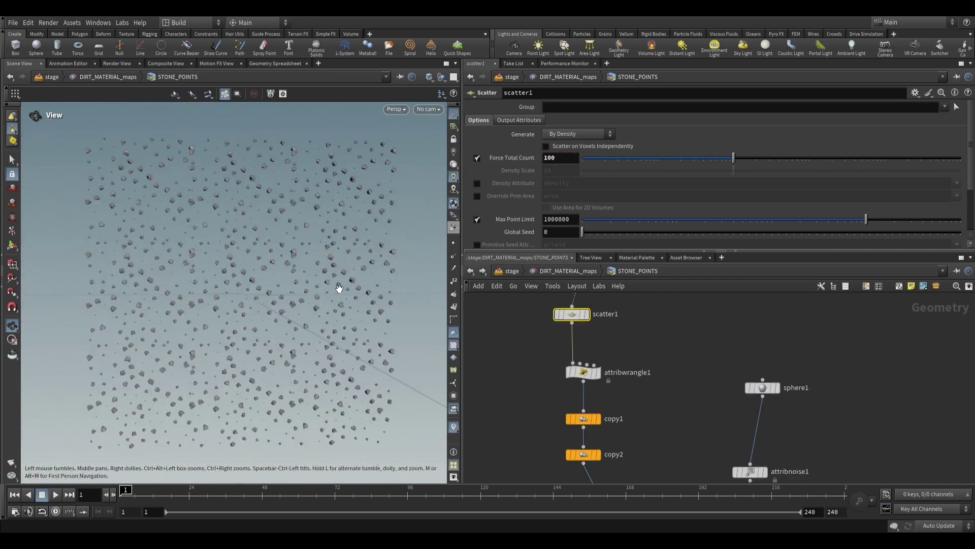
{"action": "scroll", "coordinate": [254, 277], "scroll_direction": "up", "scroll_amount": 5}
{"action": "left_click", "coordinate": [582, 374]}
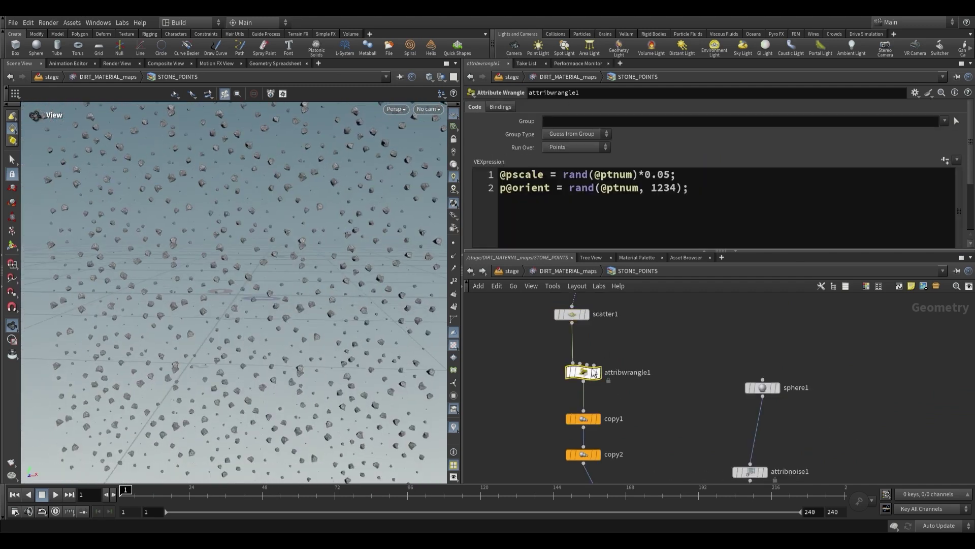
{"action": "left_click", "coordinate": [563, 174]}
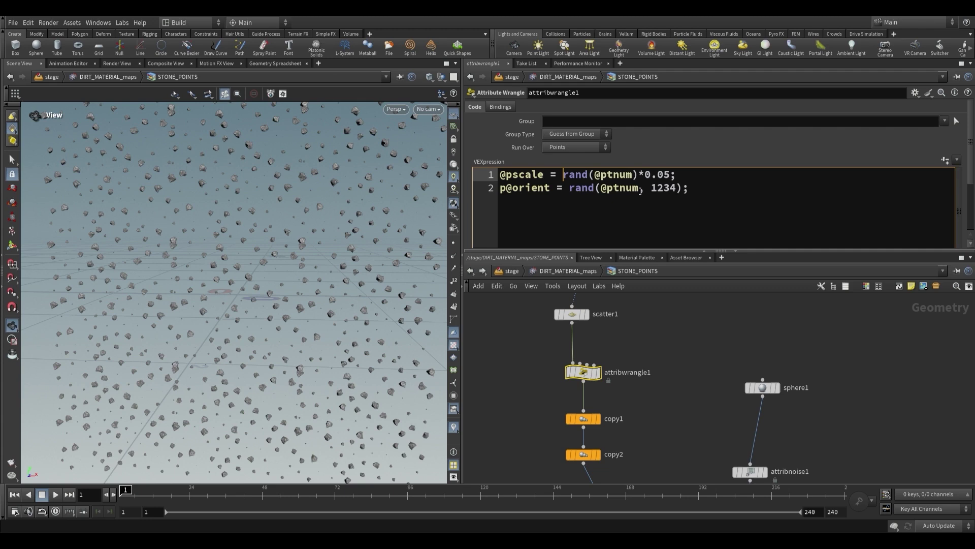
{"action": "type", "text": "chramp("}
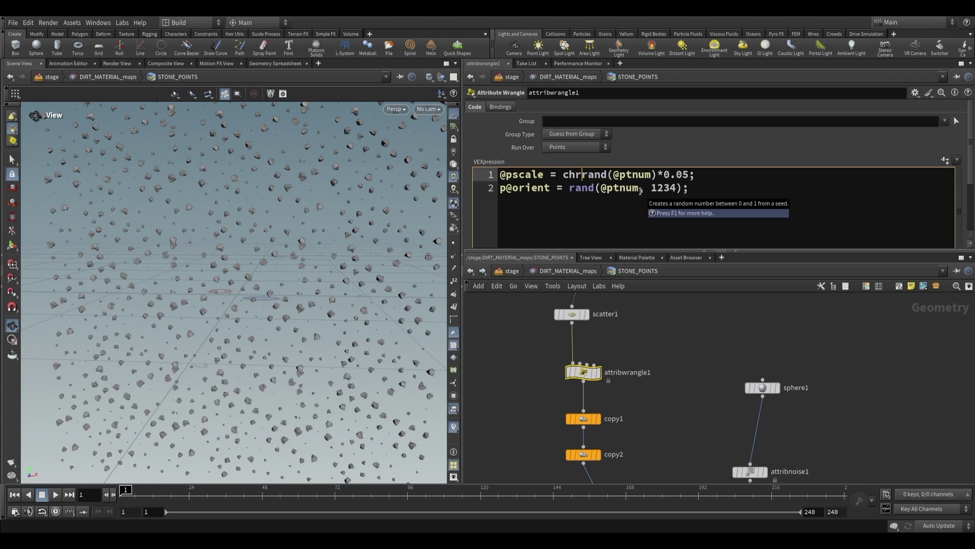
{"action": "type", "text": "\""}
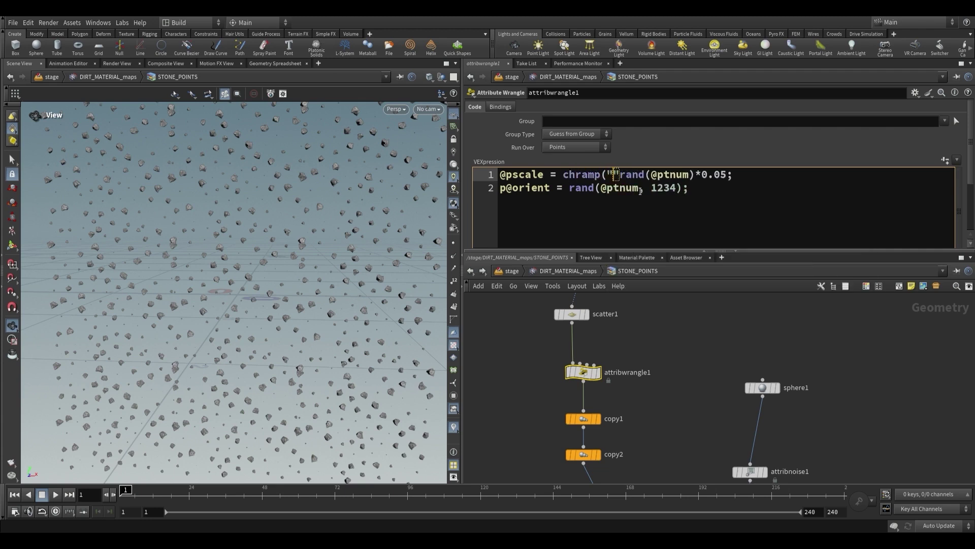
{"action": "type", "text": "scale_distrib\""}
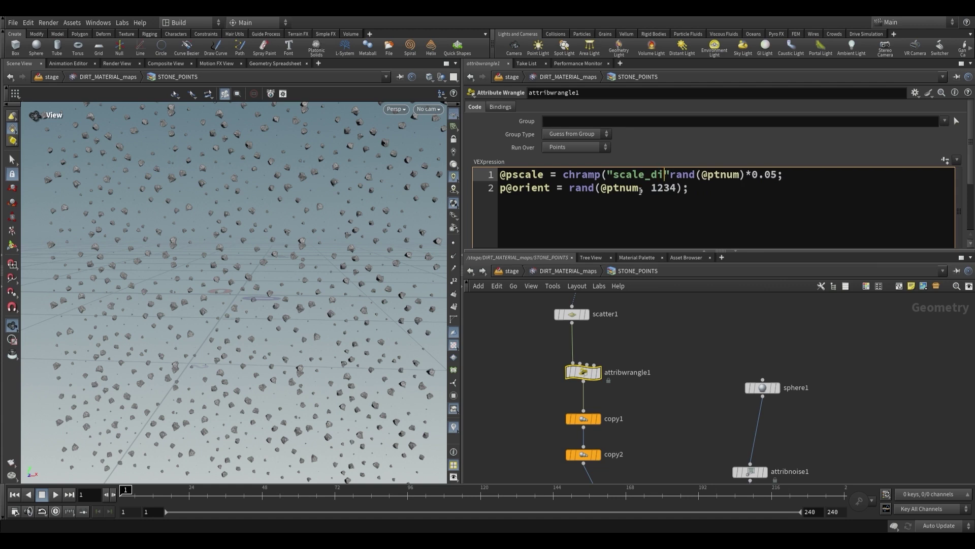
{"action": "type", "text": ","}
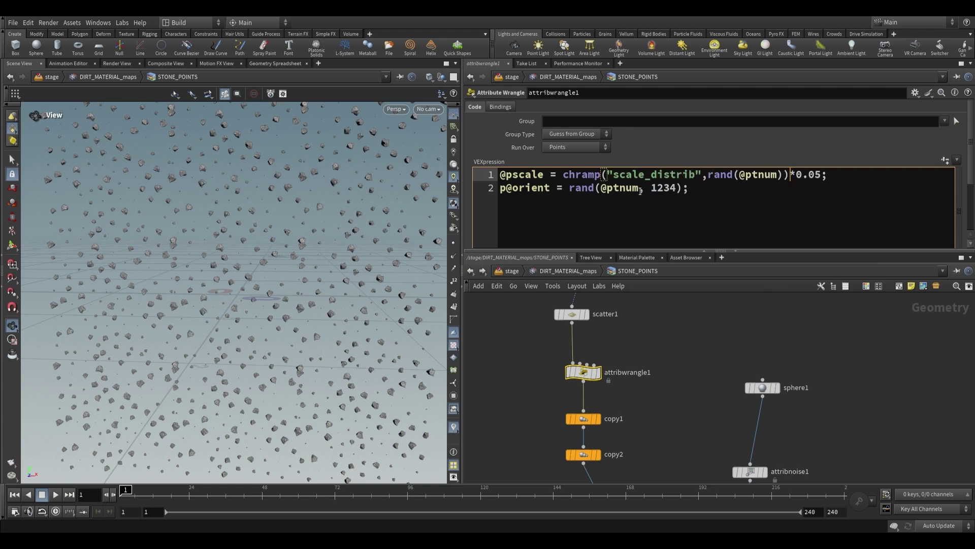
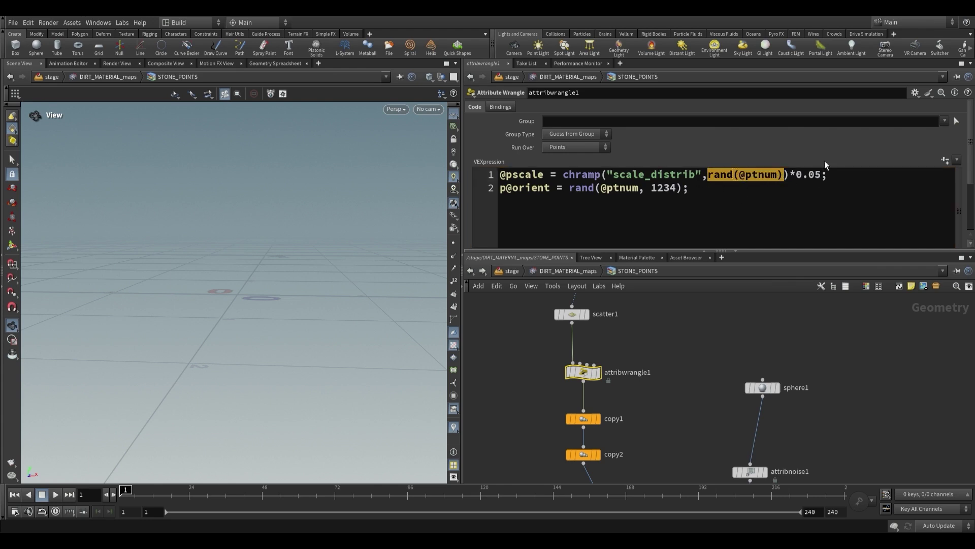
{"action": "key", "text": "ctrl+z"}
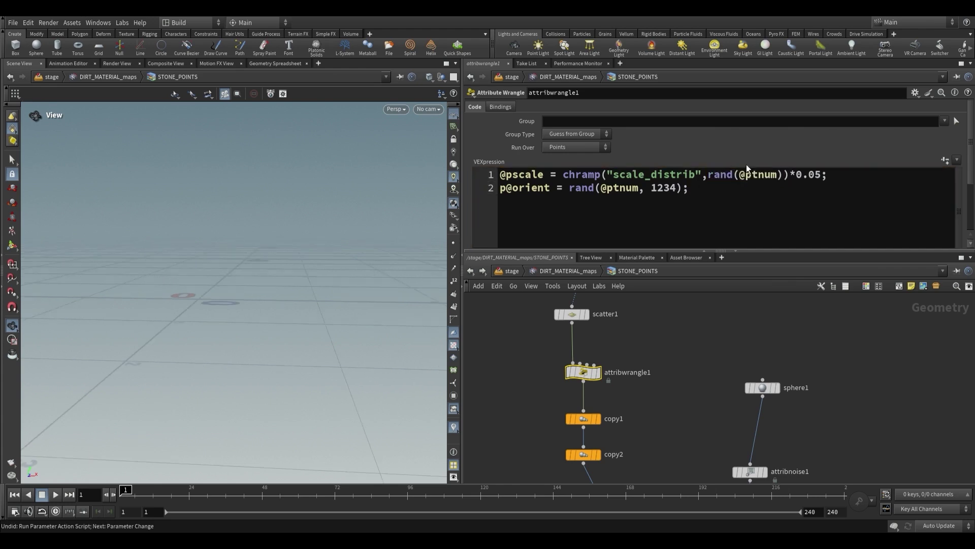
Step: Generate the Scale Distrib ramp and shape it to stay low until near its end, with point 3 at about 0.96 and value 1
{"action": "left_click", "coordinate": [945, 161]}
{"action": "left_click_drag", "start_coordinate": [883, 178], "coordinate": [953, 192]}
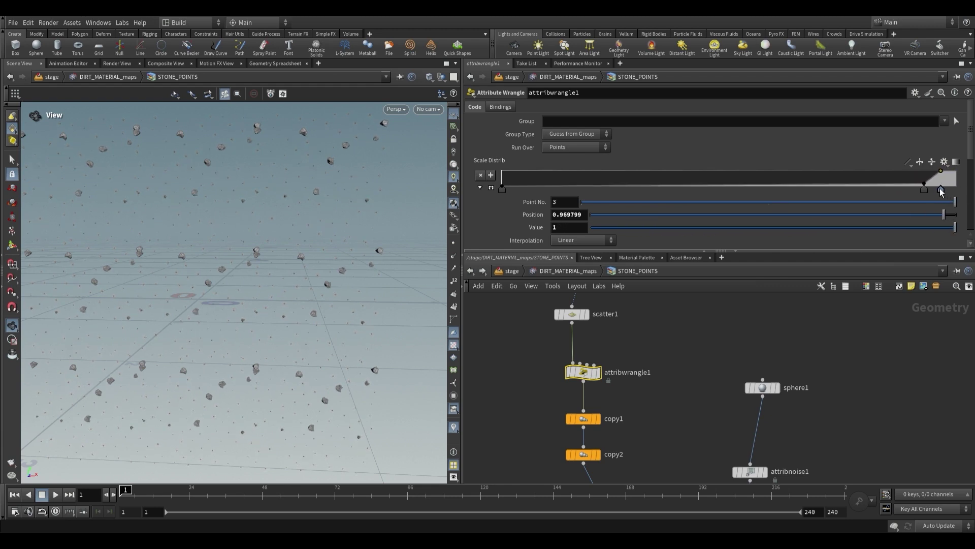
{"action": "left_click_drag", "start_coordinate": [418, 248], "coordinate": [335, 229]}
Step: Set the pscale multiplier in attribwrangle1's expression to 0.1
{"action": "scroll", "coordinate": [805, 202], "scroll_direction": "down", "scroll_amount": 5}
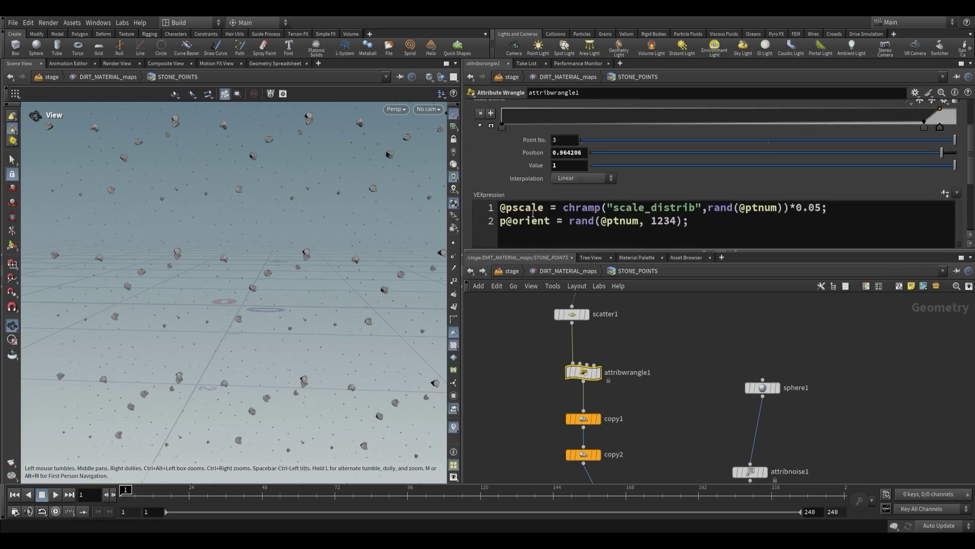
{"action": "left_click_drag", "start_coordinate": [821, 207], "coordinate": [811, 207]}
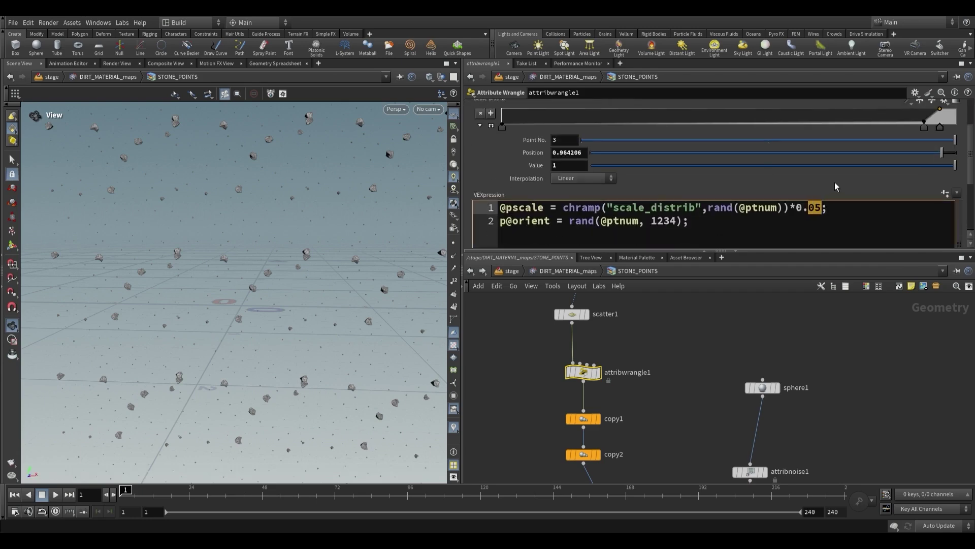
{"action": "type", "text": "1"}
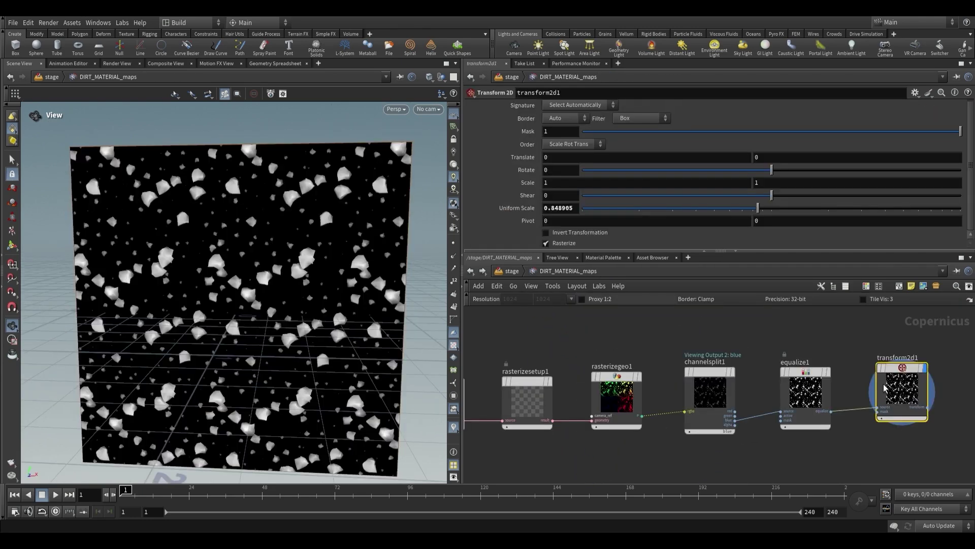
Step: Delete the transform2d1 test node after equalize1 and save the scene
{"action": "key", "text": "Delete"}
{"action": "left_click_drag", "start_coordinate": [254, 285], "coordinate": [280, 245]}
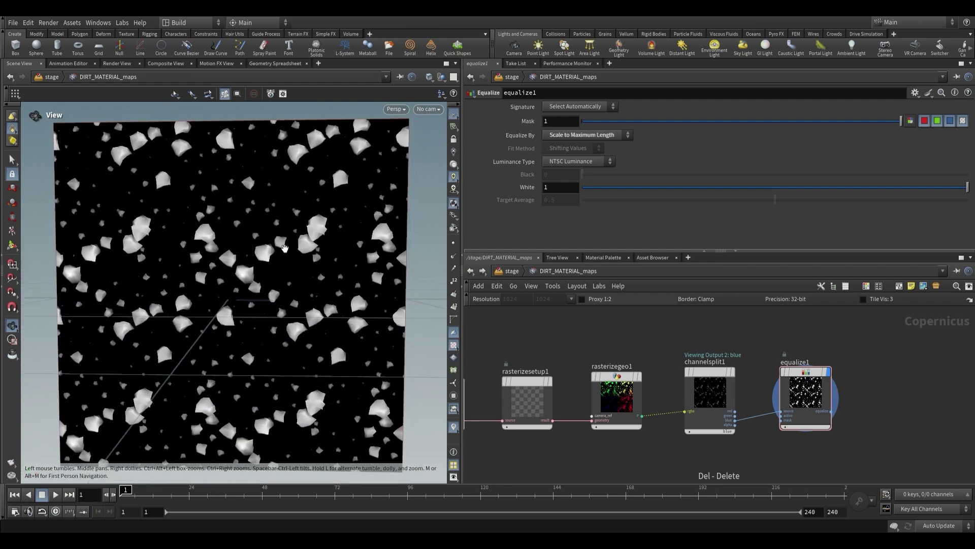
{"action": "scroll", "coordinate": [696, 431], "scroll_direction": "down", "scroll_amount": 2}
{"action": "middle_click_drag", "start_coordinate": [670, 449], "coordinate": [689, 413]}
{"action": "scroll", "coordinate": [615, 403], "scroll_direction": "up", "scroll_amount": 1}
{"action": "middle_click_drag", "start_coordinate": [622, 396], "coordinate": [586, 411]}
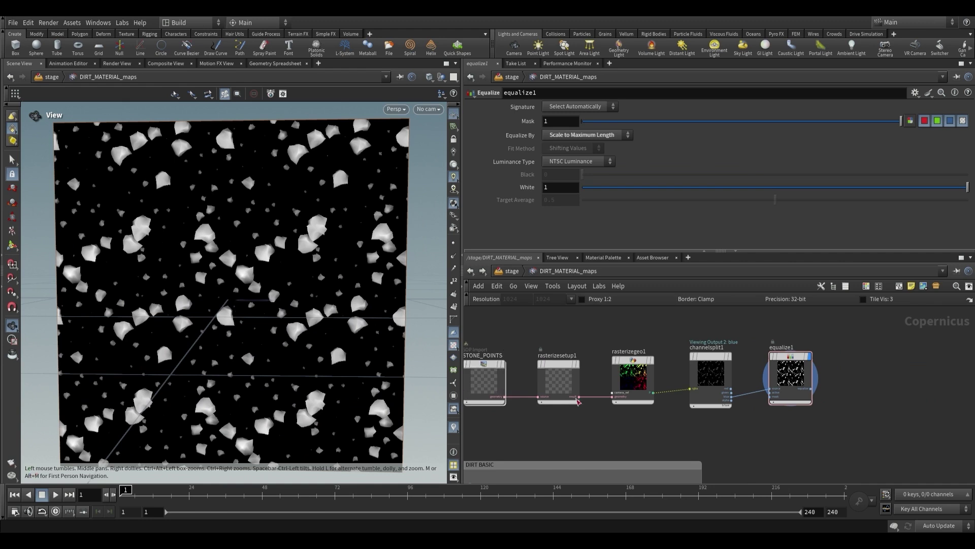
{"action": "middle_click_drag", "start_coordinate": [536, 390], "coordinate": [558, 396]}
{"action": "left_click", "coordinate": [507, 383]}
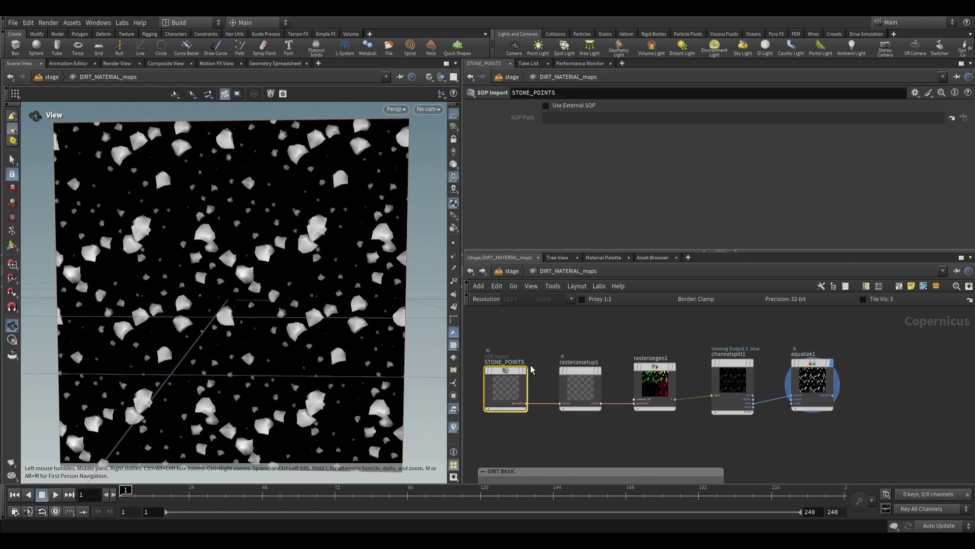
{"action": "key", "text": "ctrl+s"}
Step: Move the heighttoambientocclusion1, ramp1 and base_color nodes together farther away from minimum1
{"action": "scroll", "coordinate": [823, 465], "scroll_direction": "down", "scroll_amount": 1}
{"action": "middle_click_drag", "start_coordinate": [833, 472], "coordinate": [708, 386]}
{"action": "left_click_drag", "start_coordinate": [637, 387], "coordinate": [841, 451]}
{"action": "middle_click_drag", "start_coordinate": [667, 399], "coordinate": [581, 373]}
{"action": "scroll", "coordinate": [582, 374], "scroll_direction": "up", "scroll_amount": 1}
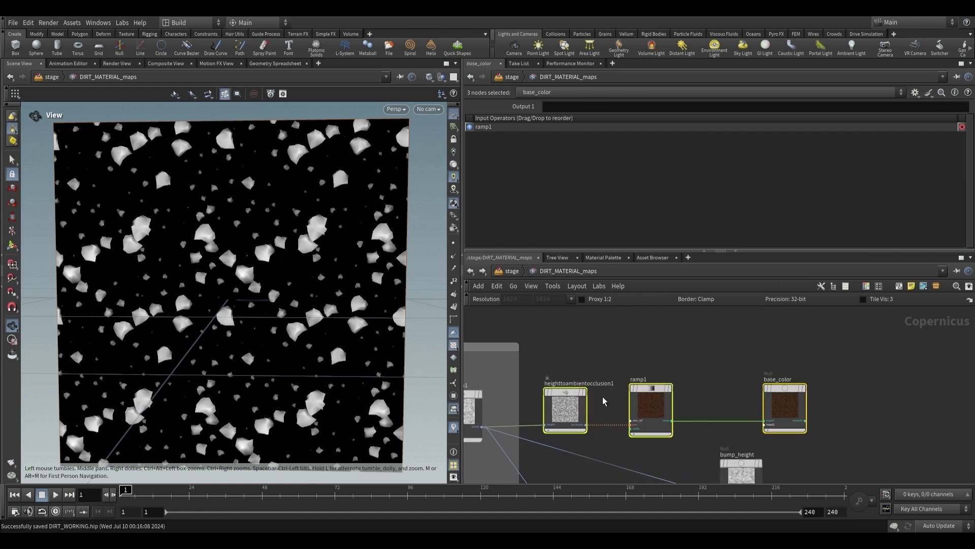
{"action": "middle_click_drag", "start_coordinate": [634, 351], "coordinate": [599, 365]}
{"action": "scroll", "coordinate": [599, 366], "scroll_direction": "down", "scroll_amount": 1}
{"action": "left_click_drag", "start_coordinate": [624, 411], "coordinate": [805, 391]}
Step: Move the bump_height, remap and specular_roughness nodes farther away from minimum1, and display minimum1's map
{"action": "middle_click_drag", "start_coordinate": [608, 378], "coordinate": [660, 429]}
{"action": "left_click", "coordinate": [631, 398]}
{"action": "middle_click_drag", "start_coordinate": [582, 458], "coordinate": [753, 420]}
{"action": "left_click", "coordinate": [579, 424]}
{"action": "scroll", "coordinate": [642, 389], "scroll_direction": "down", "scroll_amount": 1}
{"action": "middle_click_drag", "start_coordinate": [630, 397], "coordinate": [579, 378]}
{"action": "middle_click_drag", "start_coordinate": [673, 381], "coordinate": [635, 324]}
{"action": "middle_click_drag", "start_coordinate": [656, 359], "coordinate": [659, 385]}
{"action": "scroll", "coordinate": [706, 415], "scroll_direction": "up", "scroll_amount": 1}
{"action": "middle_click_drag", "start_coordinate": [709, 417], "coordinate": [627, 361]}
{"action": "scroll", "coordinate": [605, 357], "scroll_direction": "down", "scroll_amount": 1}
{"action": "left_click_drag", "start_coordinate": [575, 461], "coordinate": [791, 399]}
{"action": "left_click", "coordinate": [711, 378]}
{"action": "middle_click_drag", "start_coordinate": [615, 370], "coordinate": [627, 386]}
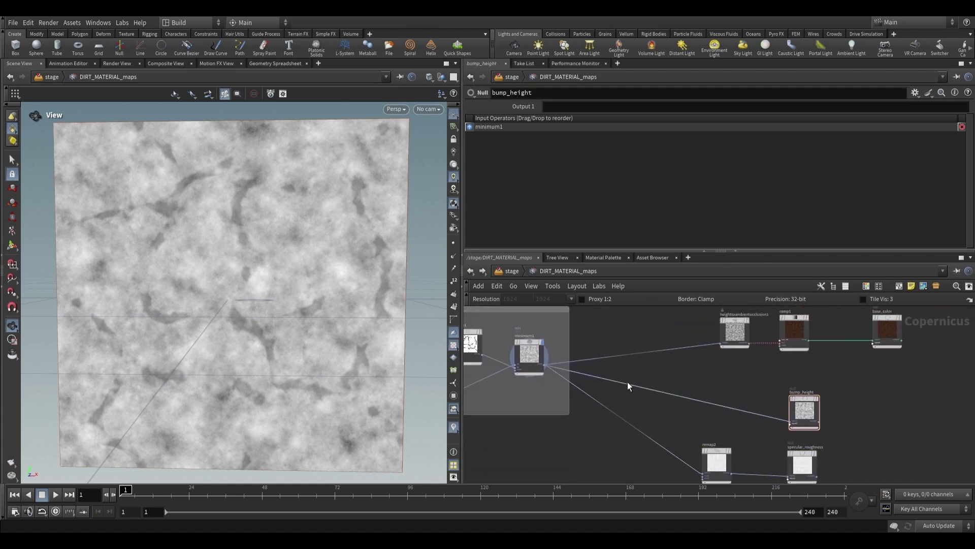
Step: Add a Null node fed by minimum1 and connect its output to heighttoambientocclusion1
{"action": "scroll", "coordinate": [631, 378], "scroll_direction": "up", "scroll_amount": 1}
{"action": "key", "text": "Tab"}
{"action": "type", "text": "null"}
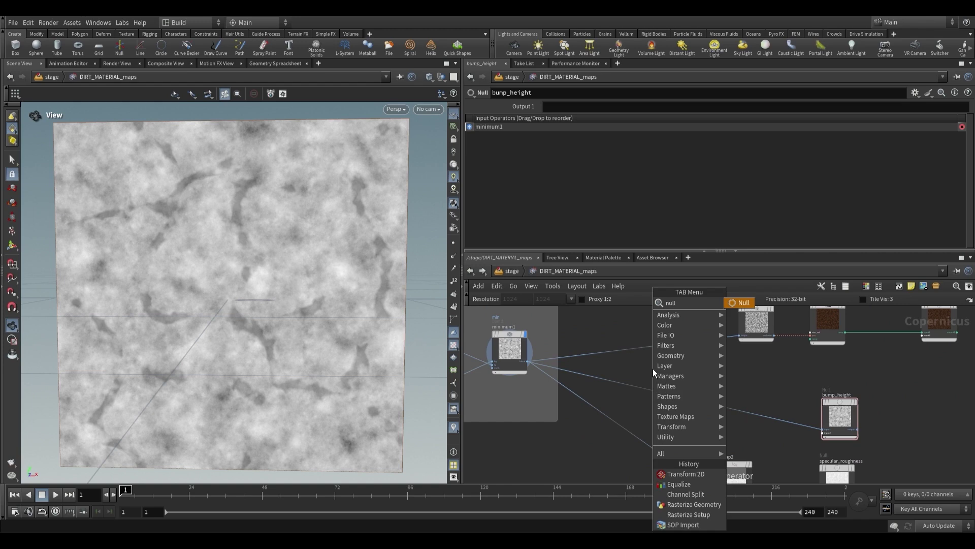
{"action": "key", "text": "Return"}
{"action": "scroll", "coordinate": [653, 368], "scroll_direction": "up", "scroll_amount": 2}
{"action": "left_click_drag", "start_coordinate": [672, 413], "coordinate": [674, 415]}
{"action": "middle_click_drag", "start_coordinate": [719, 403], "coordinate": [671, 411]}
{"action": "left_click_drag", "start_coordinate": [658, 418], "coordinate": [758, 332]}
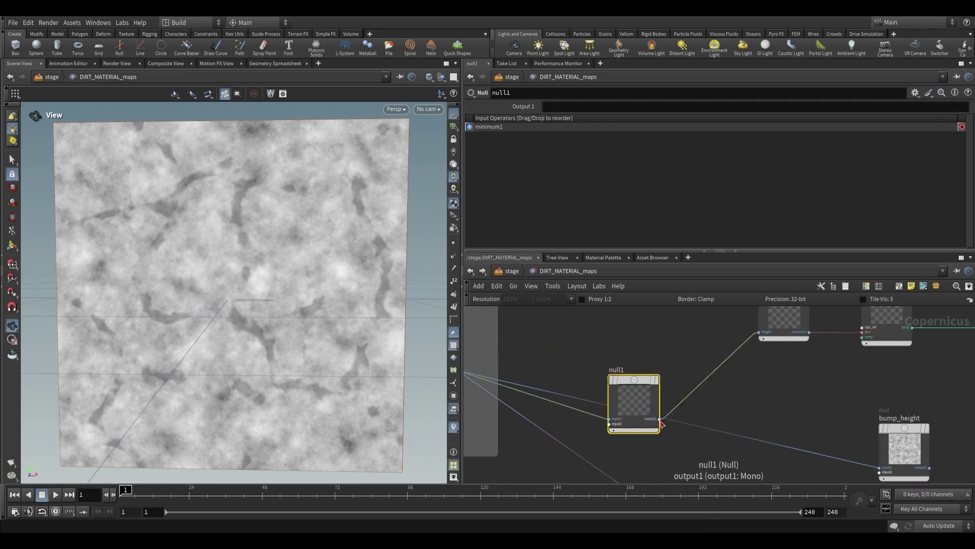
Step: Feed bump_height and the roughness remap branch from null1, and reposition null1 between minimum1 and the output branches
{"action": "middle_click_drag", "start_coordinate": [782, 454], "coordinate": [739, 399]}
{"action": "left_click_drag", "start_coordinate": [616, 363], "coordinate": [835, 412]}
{"action": "scroll", "coordinate": [779, 391], "scroll_direction": "down", "scroll_amount": 1}
{"action": "middle_click_drag", "start_coordinate": [779, 391], "coordinate": [789, 439]}
{"action": "left_click_drag", "start_coordinate": [631, 396], "coordinate": [622, 359]}
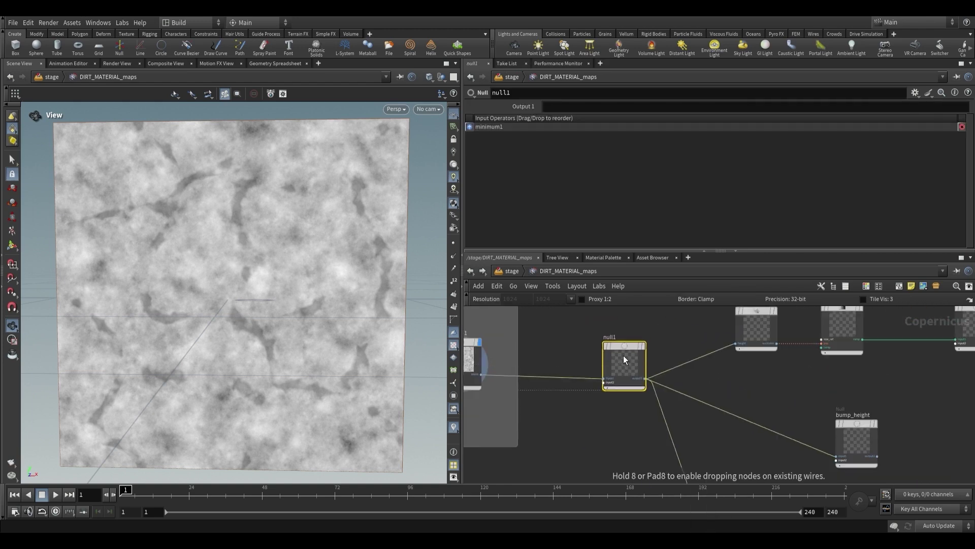
Step: Try the name DIRT_BASIC on the new null node and undo the rename
{"action": "middle_click_drag", "start_coordinate": [622, 360], "coordinate": [621, 379]}
{"action": "scroll", "coordinate": [615, 356], "scroll_direction": "up", "scroll_amount": 2}
{"action": "scroll", "coordinate": [565, 350], "scroll_direction": "down", "scroll_amount": 2}
{"action": "middle_click_drag", "start_coordinate": [564, 350], "coordinate": [664, 355]}
{"action": "type", "text": "DIRT_BASIC"}
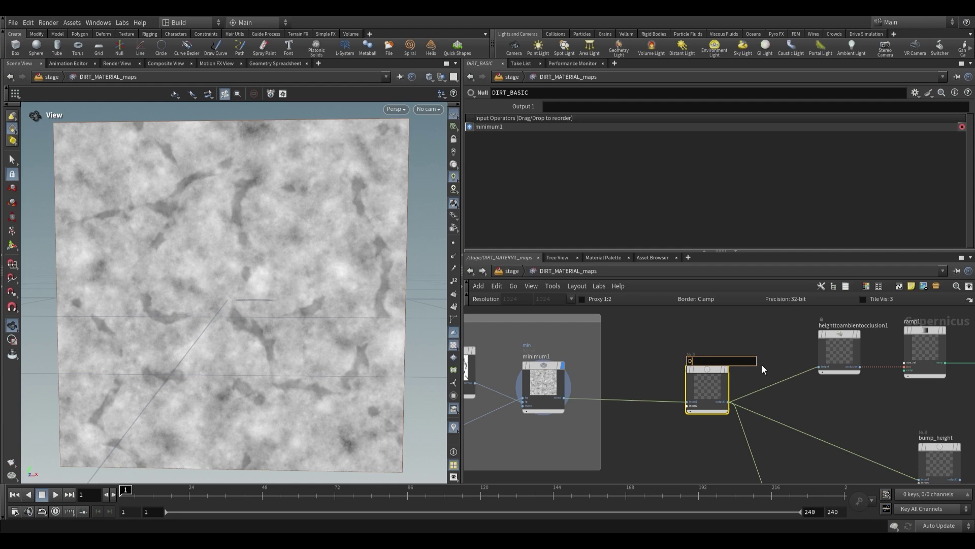
{"action": "key", "text": "Return"}
{"action": "scroll", "coordinate": [686, 376], "scroll_direction": "up", "scroll_amount": 2}
{"action": "key", "text": "ctrl+z"}
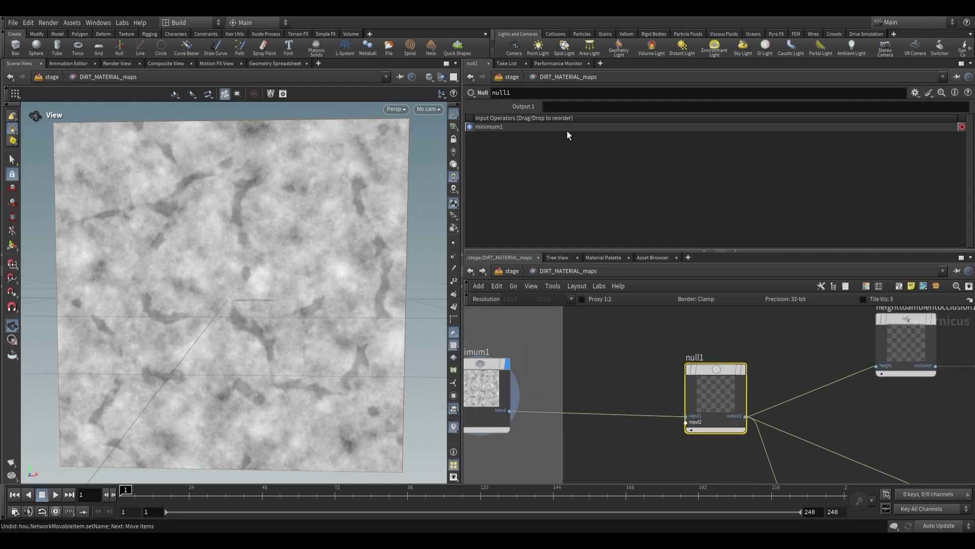
Step: Name null1's first output dirt
{"action": "middle_click_drag", "start_coordinate": [644, 401], "coordinate": [667, 417]}
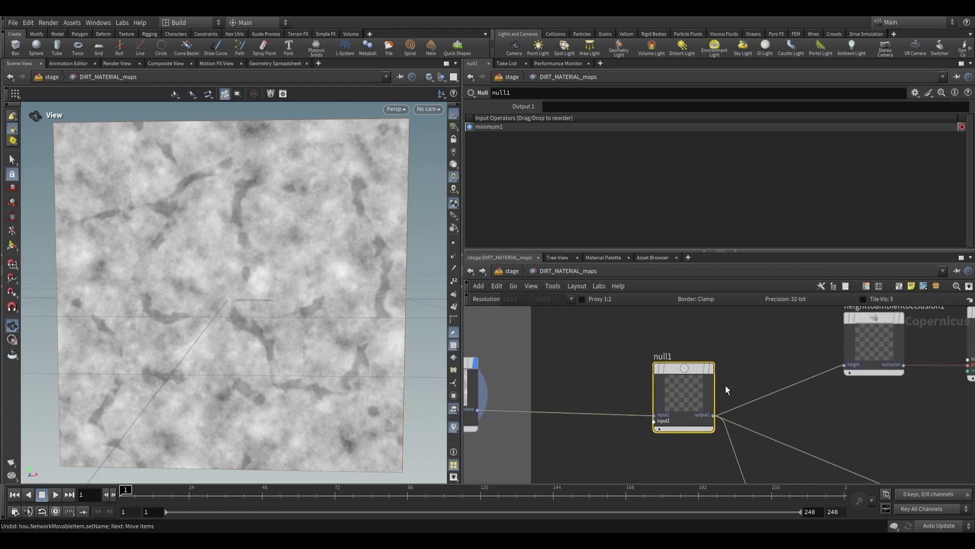
{"action": "left_click", "coordinate": [566, 105]}
{"action": "type", "text": "dirt"}
{"action": "key", "text": "Return"}
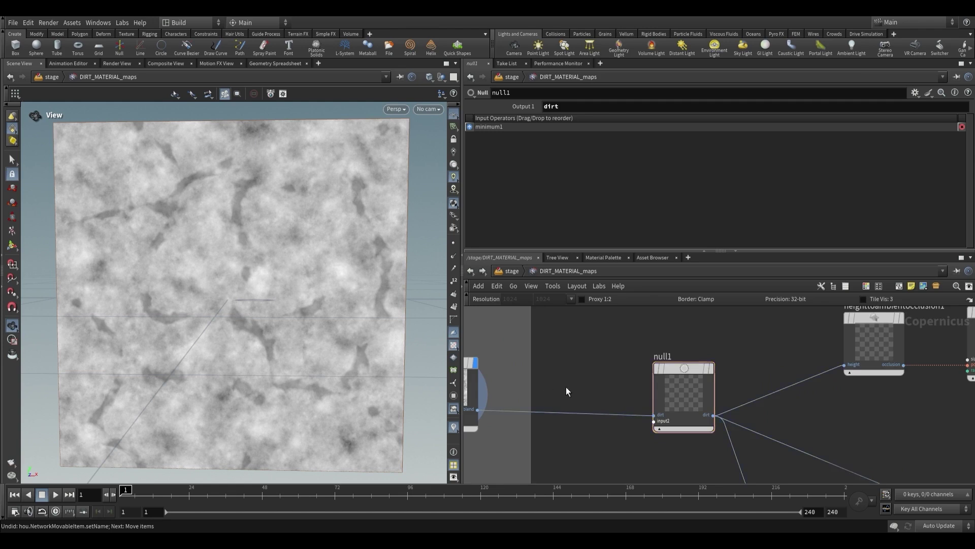
Step: Connect equalize1's output to the second input of null1
{"action": "scroll", "coordinate": [558, 374], "scroll_direction": "down", "scroll_amount": 3}
{"action": "scroll", "coordinate": [694, 386], "scroll_direction": "down", "scroll_amount": 2}
{"action": "middle_click_drag", "start_coordinate": [649, 398], "coordinate": [646, 400]}
{"action": "left_click_drag", "start_coordinate": [501, 384], "coordinate": [713, 434]}
{"action": "scroll", "coordinate": [779, 374], "scroll_direction": "down", "scroll_amount": 2}
{"action": "middle_click_drag", "start_coordinate": [729, 374], "coordinate": [716, 311]}
{"action": "left_click_drag", "start_coordinate": [705, 373], "coordinate": [702, 432]}
{"action": "scroll", "coordinate": [728, 412], "scroll_direction": "up", "scroll_amount": 3}
{"action": "mouse_move", "coordinate": [680, 450]}
{"action": "left_mouse_down"}
{"action": "mouse_move", "coordinate": [692, 390]}
{"action": "mouse_move", "coordinate": [679, 450]}
{"action": "left_mouse_up"}
{"action": "left_click", "coordinate": [702, 462]}
{"action": "middle_click_drag", "start_coordinate": [752, 384], "coordinate": [699, 444]}
{"action": "left_click", "coordinate": [685, 388]}
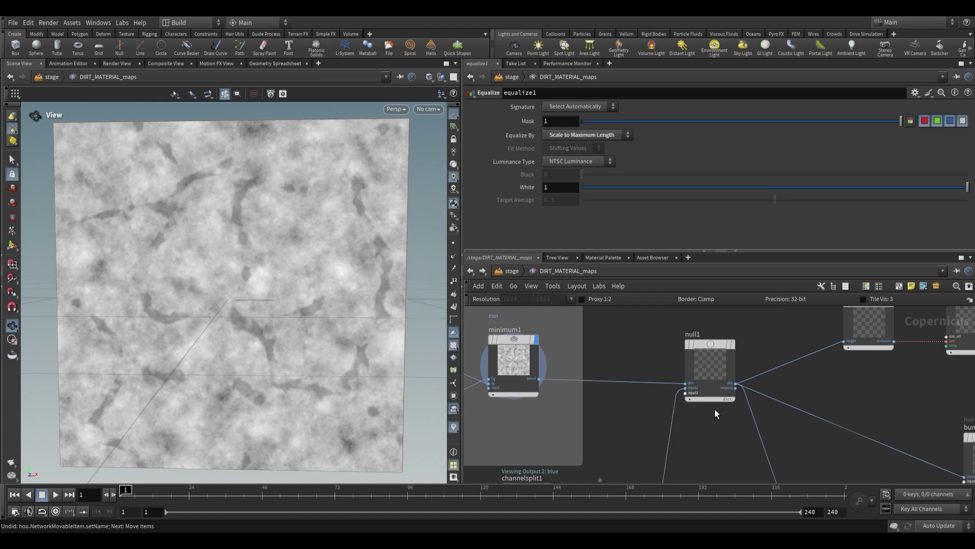
Step: Name null1's second output stones and nudge the node in the network
{"action": "left_click", "coordinate": [716, 354]}
{"action": "left_click", "coordinate": [576, 120]}
{"action": "type", "text": "stones"}
{"action": "key", "text": "Return"}
{"action": "scroll", "coordinate": [734, 400], "scroll_direction": "up", "scroll_amount": 3}
{"action": "middle_click_drag", "start_coordinate": [734, 400], "coordinate": [707, 395]}
{"action": "left_click_drag", "start_coordinate": [691, 333], "coordinate": [675, 336]}
{"action": "scroll", "coordinate": [676, 356], "scroll_direction": "down", "scroll_amount": 1}
{"action": "scroll", "coordinate": [715, 391], "scroll_direction": "down", "scroll_amount": 1}
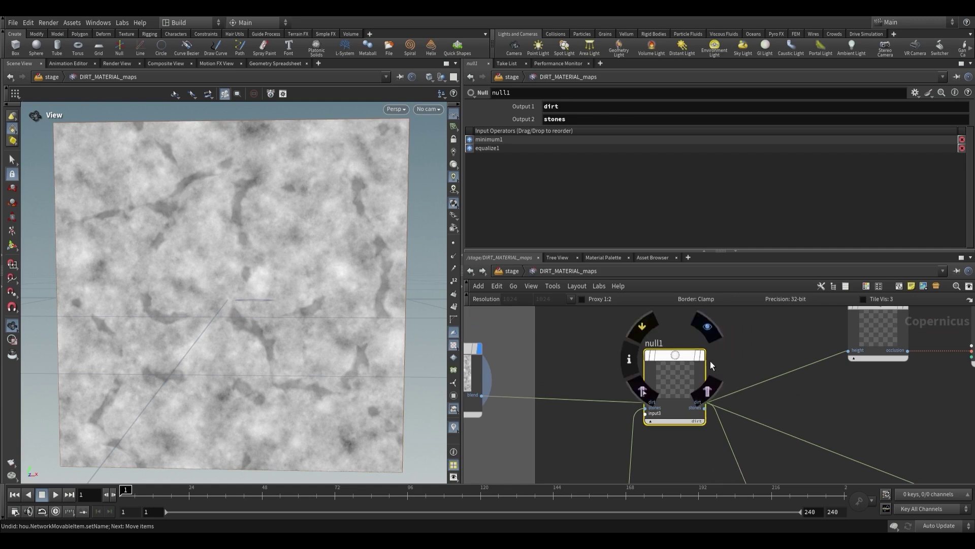
Step: Enclose the five stone nodes, from STONE_POINTS to equalize1, in a network box
{"action": "scroll", "coordinate": [583, 435], "scroll_direction": "down", "scroll_amount": 2}
{"action": "middle_click_drag", "start_coordinate": [583, 435], "coordinate": [718, 326]}
{"action": "middle_click_drag", "start_coordinate": [558, 421], "coordinate": [617, 409]}
{"action": "left_click_drag", "start_coordinate": [495, 439], "coordinate": [800, 363]}
{"action": "left_click", "coordinate": [900, 286]}
{"action": "left_click_drag", "start_coordinate": [662, 339], "coordinate": [673, 356]}
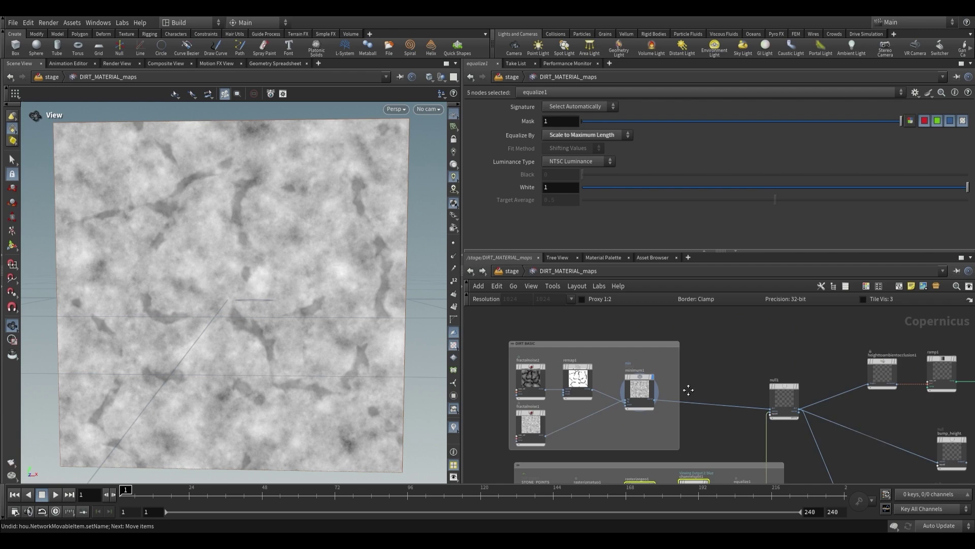
Step: Display null1's dirt output in the viewport
{"action": "middle_click_drag", "start_coordinate": [688, 389], "coordinate": [682, 370]}
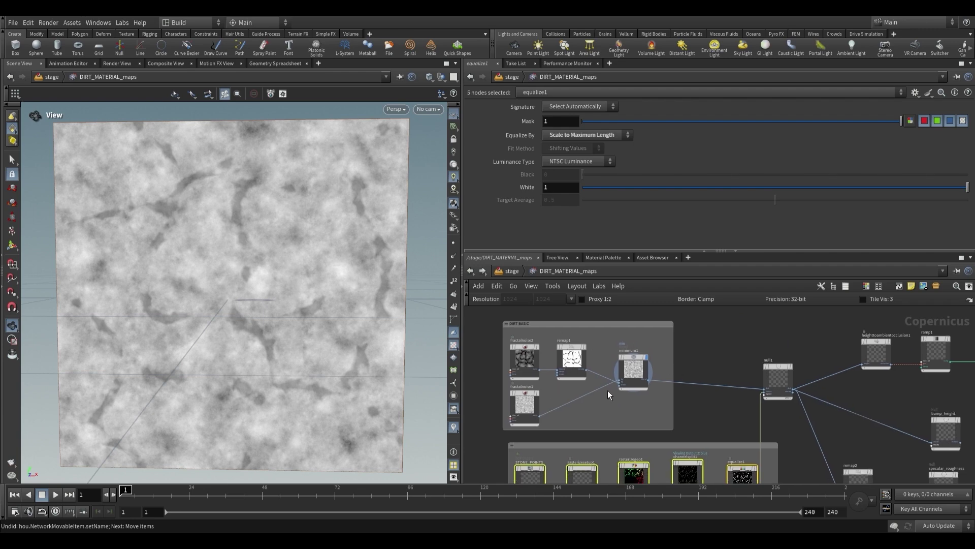
{"action": "middle_click_drag", "start_coordinate": [628, 469], "coordinate": [638, 409]}
{"action": "scroll", "coordinate": [638, 409], "scroll_direction": "up", "scroll_amount": 2}
{"action": "middle_click_drag", "start_coordinate": [751, 367], "coordinate": [648, 428]}
{"action": "scroll", "coordinate": [648, 428], "scroll_direction": "down", "scroll_amount": 1}
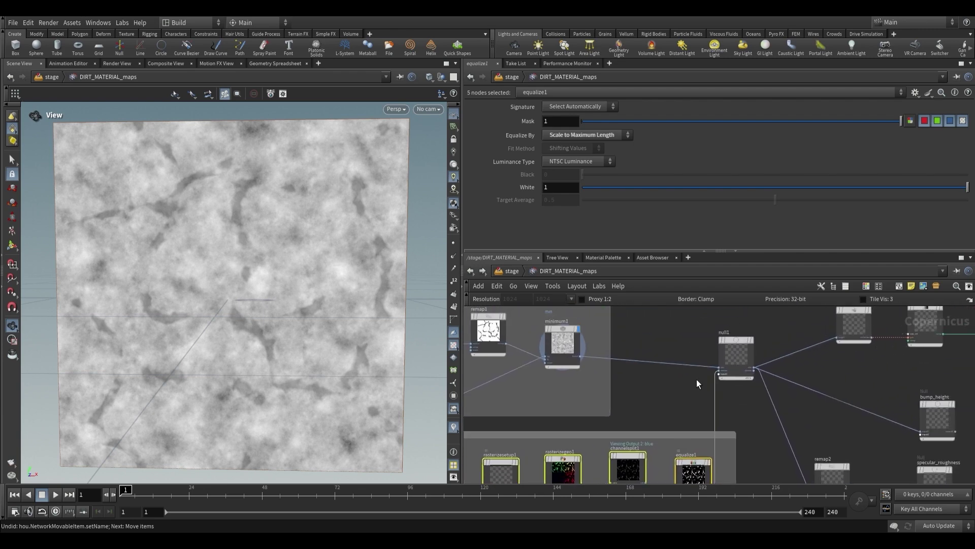
{"action": "left_click", "coordinate": [733, 343]}
{"action": "left_click", "coordinate": [754, 340]}
{"action": "middle_click_drag", "start_coordinate": [771, 370], "coordinate": [666, 409]}
{"action": "scroll", "coordinate": [666, 408], "scroll_direction": "up", "scroll_amount": 2}
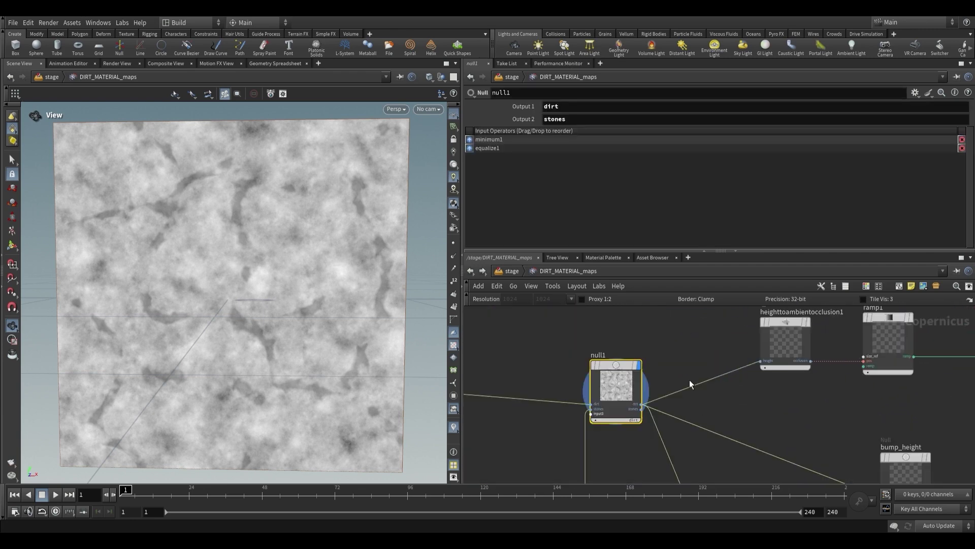
{"action": "mouse_move", "coordinate": [614, 387]}
{"action": "left_mouse_down"}
{"action": "mouse_move", "coordinate": [620, 359]}
{"action": "mouse_move", "coordinate": [618, 384]}
{"action": "left_mouse_up"}
{"action": "middle_click_drag", "start_coordinate": [723, 413], "coordinate": [586, 397]}
{"action": "scroll", "coordinate": [601, 359], "scroll_direction": "down", "scroll_amount": 1}
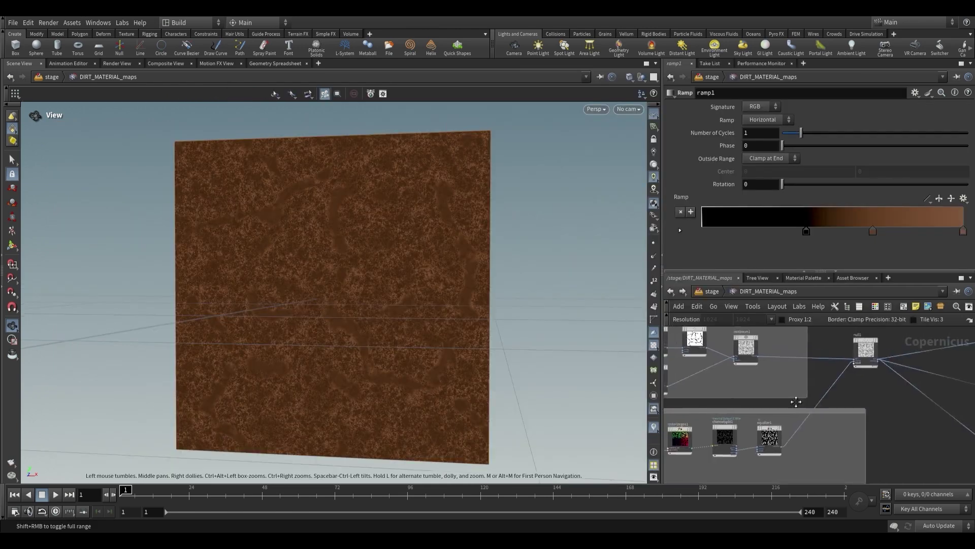
Step: Display equalize1's stone height map in the viewport
{"action": "middle_click_drag", "start_coordinate": [795, 402], "coordinate": [824, 405]}
{"action": "scroll", "coordinate": [802, 419], "scroll_direction": "up", "scroll_amount": 2}
{"action": "middle_click_drag", "start_coordinate": [766, 387], "coordinate": [881, 391]}
{"action": "scroll", "coordinate": [815, 370], "scroll_direction": "down", "scroll_amount": 2}
{"action": "scroll", "coordinate": [850, 362], "scroll_direction": "up", "scroll_amount": 1}
{"action": "scroll", "coordinate": [882, 392], "scroll_direction": "up", "scroll_amount": 1}
{"action": "left_click", "coordinate": [877, 416]}
{"action": "scroll", "coordinate": [895, 341], "scroll_direction": "down", "scroll_amount": 1}
{"action": "middle_click_drag", "start_coordinate": [896, 339], "coordinate": [829, 392]}
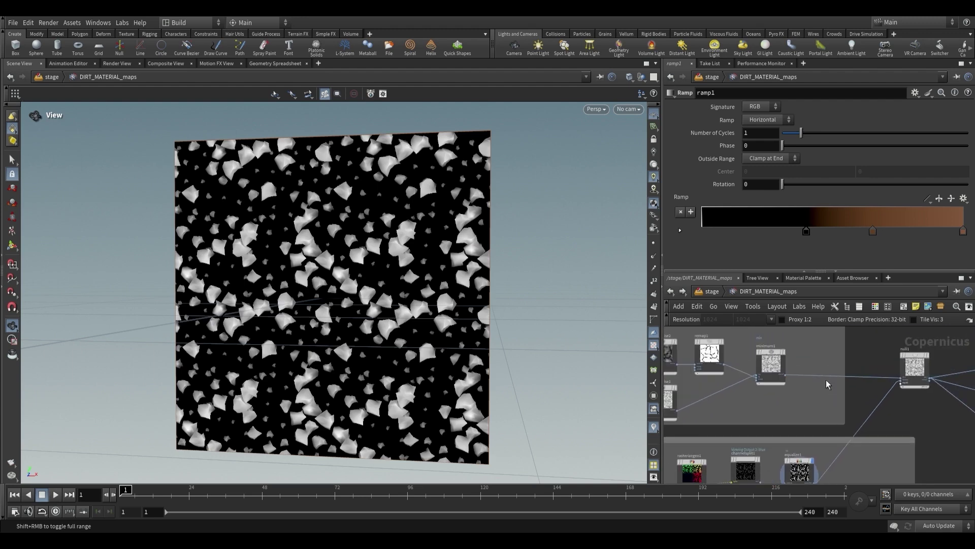
Step: Compare minimum1's dirt map with equalize1's stone map, leaving equalize1 displayed
{"action": "scroll", "coordinate": [804, 365], "scroll_direction": "up", "scroll_amount": 2}
{"action": "left_click", "coordinate": [771, 347]}
{"action": "scroll", "coordinate": [833, 465], "scroll_direction": "down", "scroll_amount": 1}
{"action": "middle_click_drag", "start_coordinate": [833, 470], "coordinate": [865, 384]}
{"action": "scroll", "coordinate": [865, 420], "scroll_direction": "up", "scroll_amount": 1}
{"action": "left_click", "coordinate": [845, 404]}
{"action": "middle_click_drag", "start_coordinate": [872, 427], "coordinate": [879, 372]}
{"action": "left_click_drag", "start_coordinate": [322, 269], "coordinate": [336, 287]}
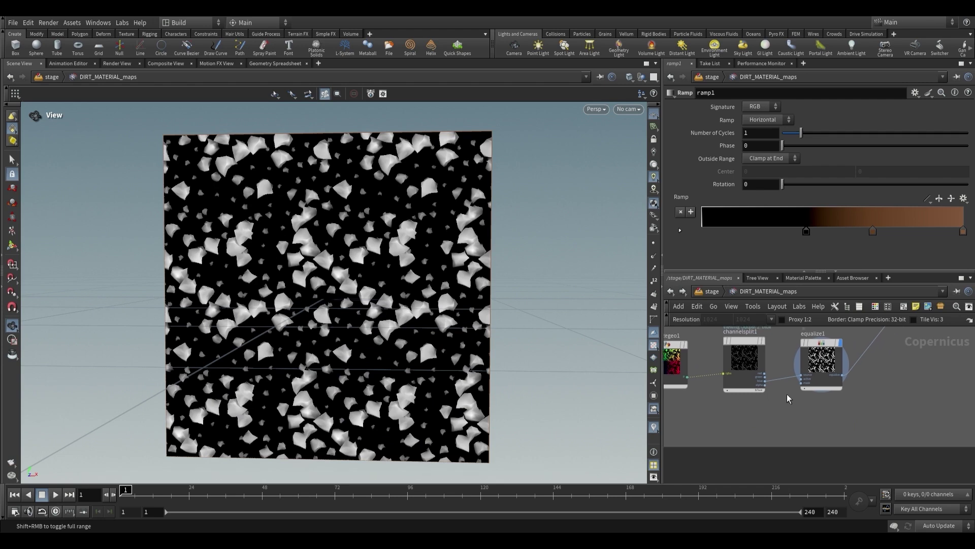
Step: Add a Fractal Noise node below equalize1 in the stone network box
{"action": "middle_click_drag", "start_coordinate": [794, 425], "coordinate": [756, 429]}
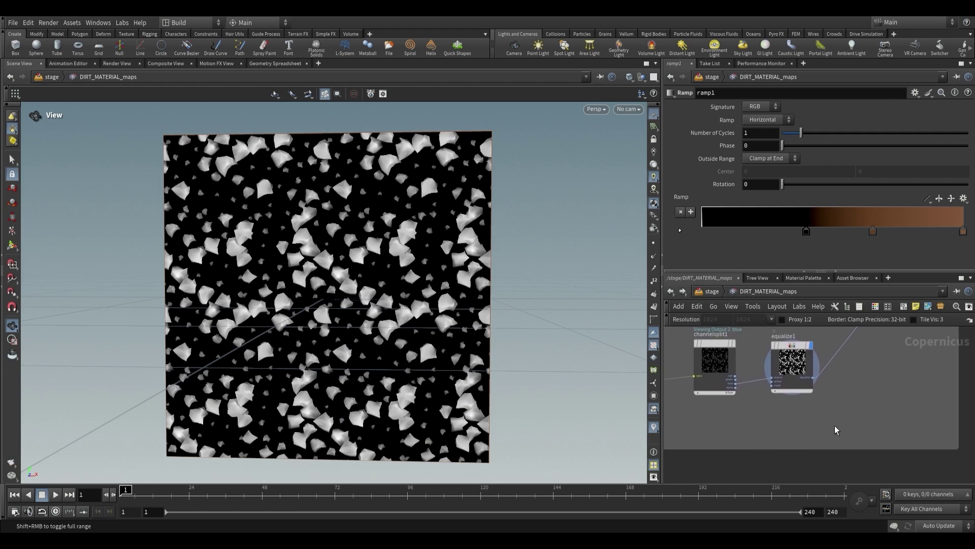
{"action": "key", "text": "Tab"}
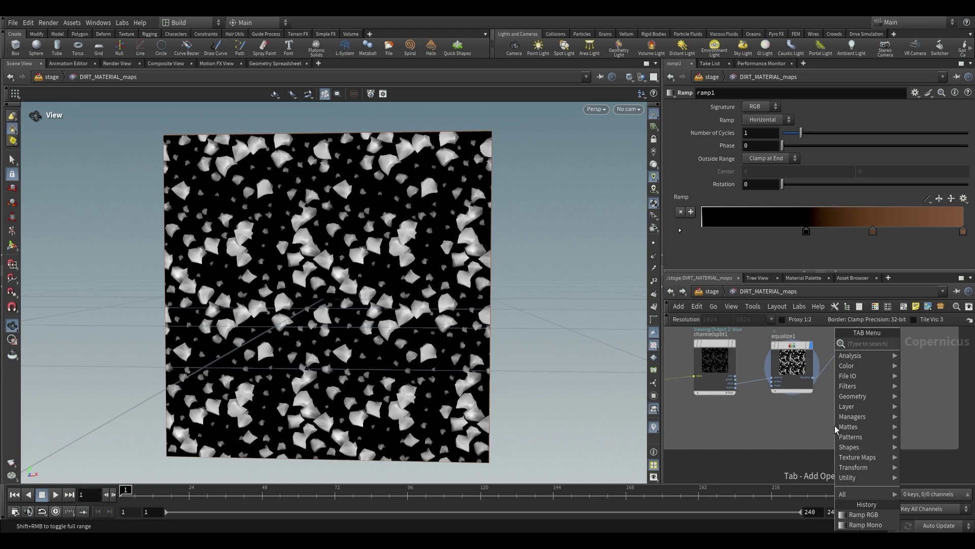
{"action": "type", "text": "noise"}
{"action": "left_click", "coordinate": [936, 343]}
{"action": "left_click", "coordinate": [784, 457]}
Step: Insert a Multiply node between equalize1 and null1 to multiply the stones by fractalnoise3
{"action": "key", "text": "Tab"}
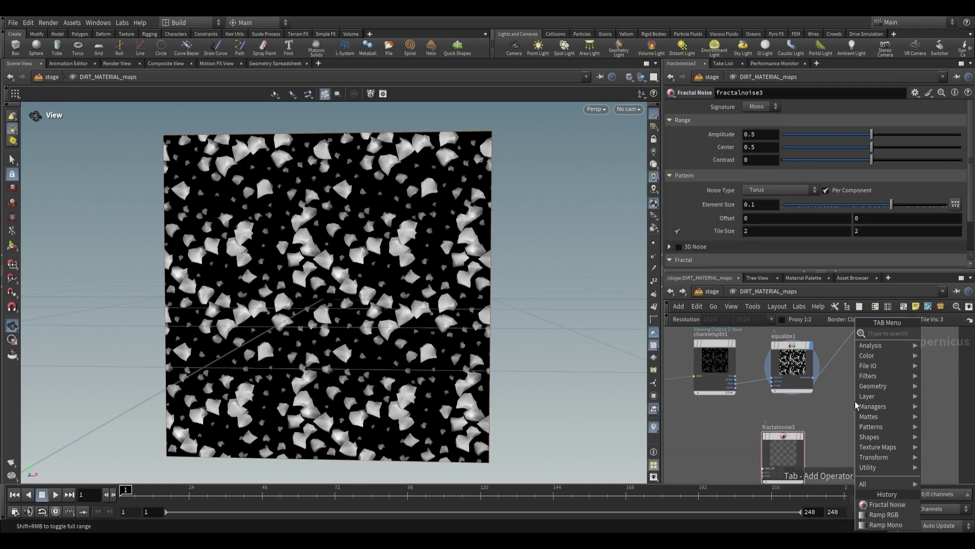
{"action": "type", "text": "mult"}
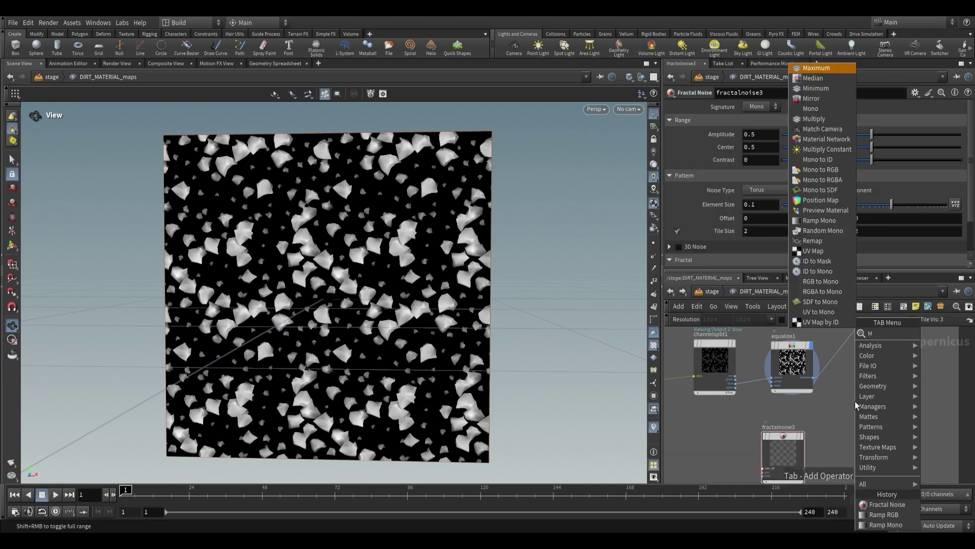
{"action": "key", "text": "Return"}
{"action": "key", "text": "Return"}
{"action": "left_click", "coordinate": [864, 367]}
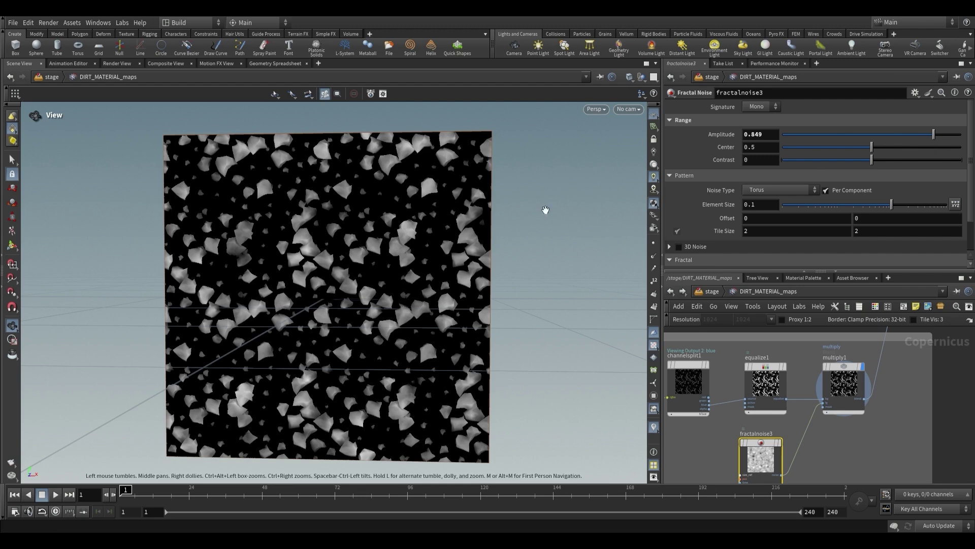
Step: Set fractalnoise3's Roughness to 0.789 and inspect the broken-up stone surfaces
{"action": "scroll", "coordinate": [331, 253], "scroll_direction": "up", "scroll_amount": 5}
{"action": "left_click_drag", "start_coordinate": [337, 243], "coordinate": [330, 254]}
{"action": "scroll", "coordinate": [285, 254], "scroll_direction": "up", "scroll_amount": 4}
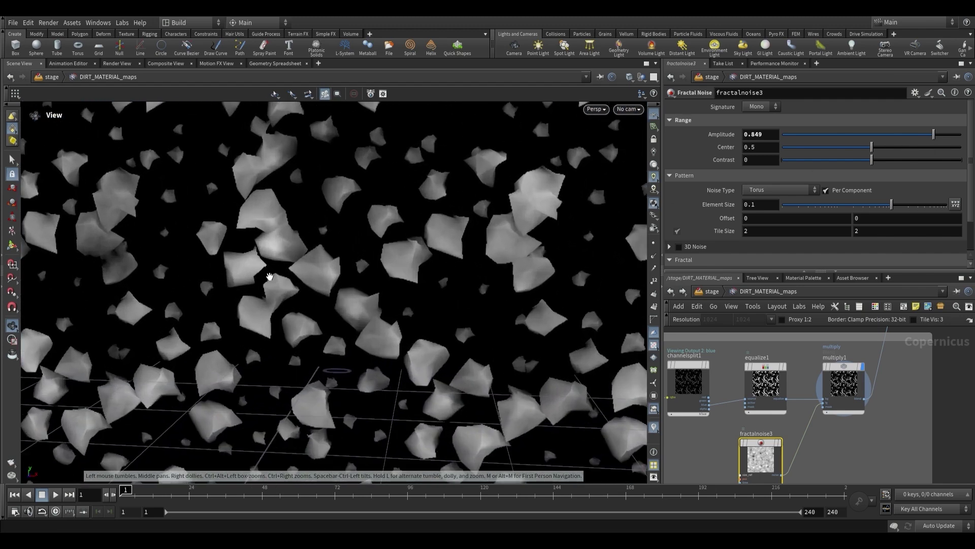
{"action": "scroll", "coordinate": [741, 235], "scroll_direction": "down", "scroll_amount": 3}
{"action": "left_click_drag", "start_coordinate": [897, 266], "coordinate": [926, 269]}
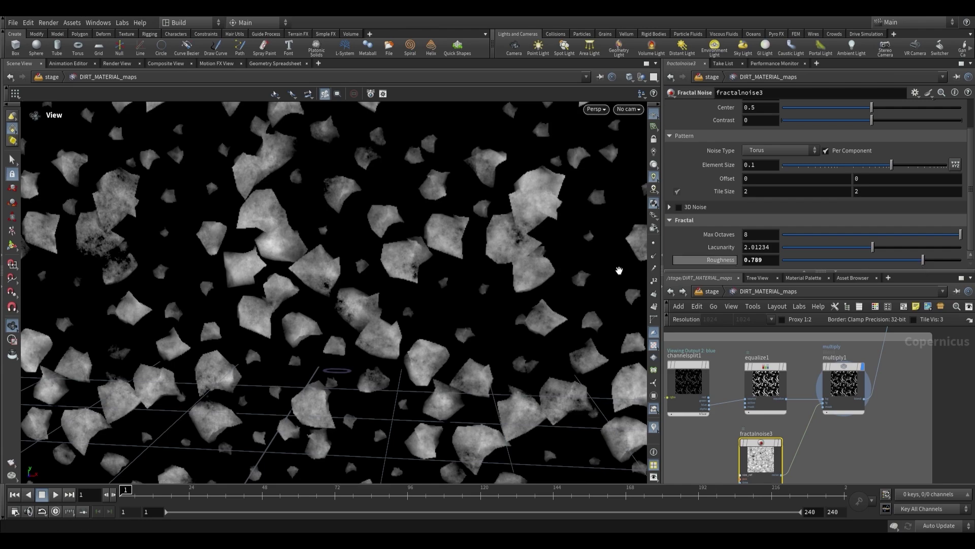
{"action": "scroll", "coordinate": [431, 274], "scroll_direction": "down", "scroll_amount": 3}
{"action": "mouse_move", "coordinate": [431, 274]}
{"action": "left_mouse_down"}
{"action": "mouse_move", "coordinate": [437, 250]}
{"action": "mouse_move", "coordinate": [440, 264]}
{"action": "left_mouse_up"}
{"action": "scroll", "coordinate": [440, 265], "scroll_direction": "down", "scroll_amount": 1}
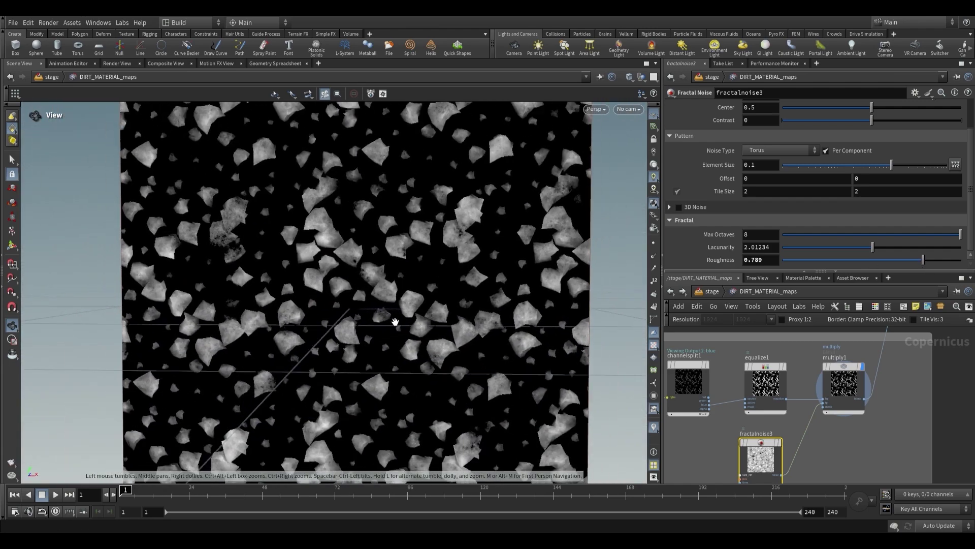
{"action": "left_click_drag", "start_coordinate": [396, 321], "coordinate": [408, 266]}
{"action": "scroll", "coordinate": [683, 440], "scroll_direction": "down", "scroll_amount": 1}
Step: Inside STONE_POINTS, set attribnoise1's Amplitude to 0.37
{"action": "middle_click_drag", "start_coordinate": [684, 450], "coordinate": [934, 443]}
{"action": "scroll", "coordinate": [772, 383], "scroll_direction": "up", "scroll_amount": 2}
{"action": "double_click", "coordinate": [774, 387]}
{"action": "scroll", "coordinate": [851, 388], "scroll_direction": "up", "scroll_amount": 3}
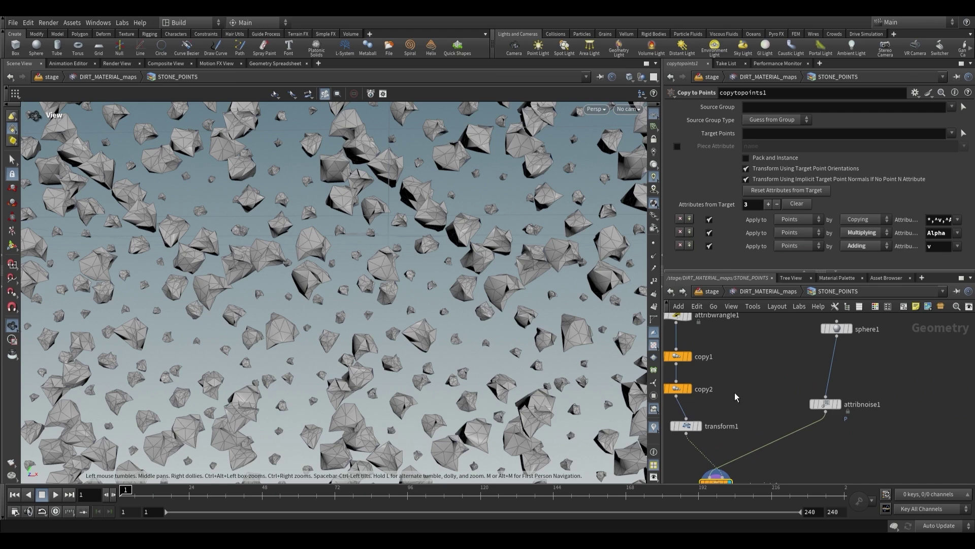
{"action": "left_click", "coordinate": [851, 399]}
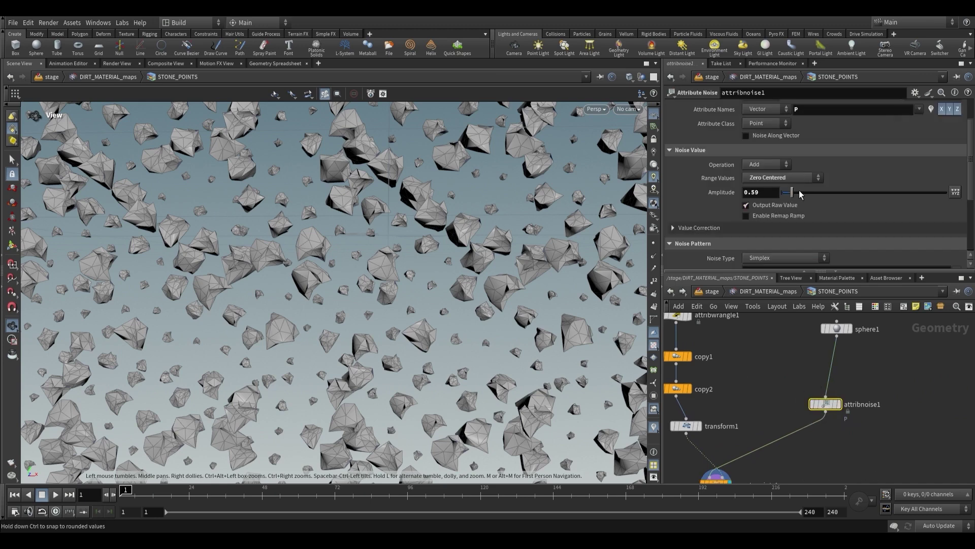
{"action": "left_click_drag", "start_coordinate": [790, 195], "coordinate": [788, 196]}
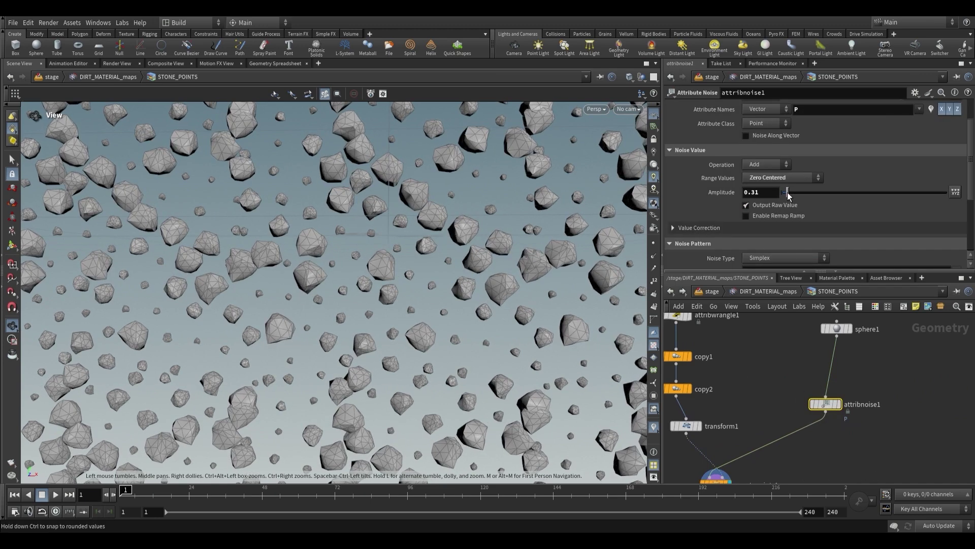
{"action": "left_click_drag", "start_coordinate": [788, 196], "coordinate": [790, 195]}
{"action": "scroll", "coordinate": [773, 189], "scroll_direction": "down", "scroll_amount": 2}
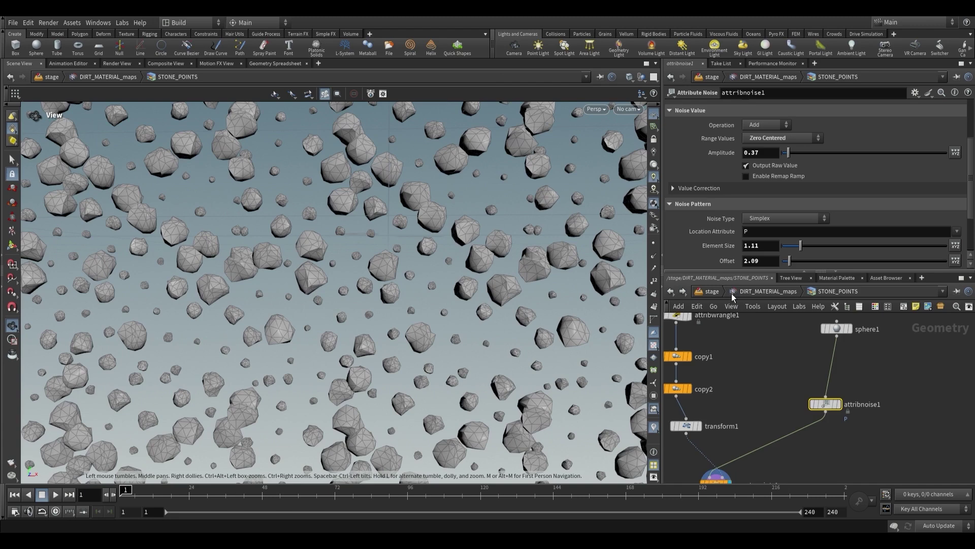
Step: Return to DIRT_MATERIAL_maps and display null1 with its stones output as the viewed output
{"action": "key", "text": "u"}
{"action": "middle_click_drag", "start_coordinate": [804, 444], "coordinate": [708, 438]}
{"action": "left_click", "coordinate": [843, 396]}
{"action": "scroll", "coordinate": [822, 363], "scroll_direction": "up", "scroll_amount": 3}
{"action": "middle_click_drag", "start_coordinate": [862, 383], "coordinate": [807, 379]}
{"action": "scroll", "coordinate": [807, 379], "scroll_direction": "up", "scroll_amount": 1}
{"action": "left_click", "coordinate": [760, 353]}
{"action": "scroll", "coordinate": [762, 406], "scroll_direction": "up", "scroll_amount": 1}
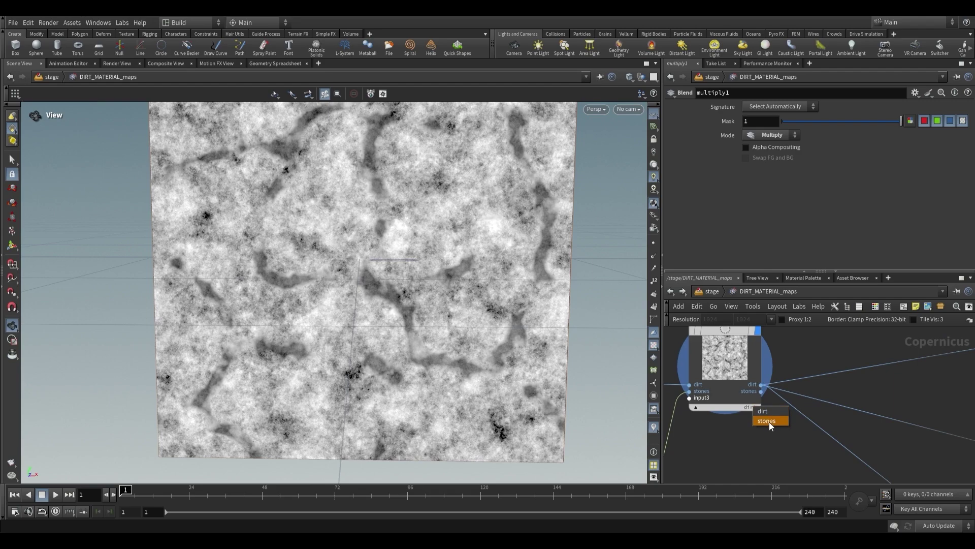
{"action": "left_click", "coordinate": [769, 420]}
Step: Add a Maximum blend node combining null1's dirt and stones outputs, and display it
{"action": "scroll", "coordinate": [879, 373], "scroll_direction": "down", "scroll_amount": 1}
{"action": "scroll", "coordinate": [878, 373], "scroll_direction": "down", "scroll_amount": 1}
{"action": "middle_click_drag", "start_coordinate": [865, 358], "coordinate": [854, 385]}
{"action": "left_click_drag", "start_coordinate": [768, 400], "coordinate": [725, 402]}
{"action": "middle_click_drag", "start_coordinate": [805, 377], "coordinate": [755, 363]}
{"action": "key", "text": "Tab"}
{"action": "type", "text": "Max"}
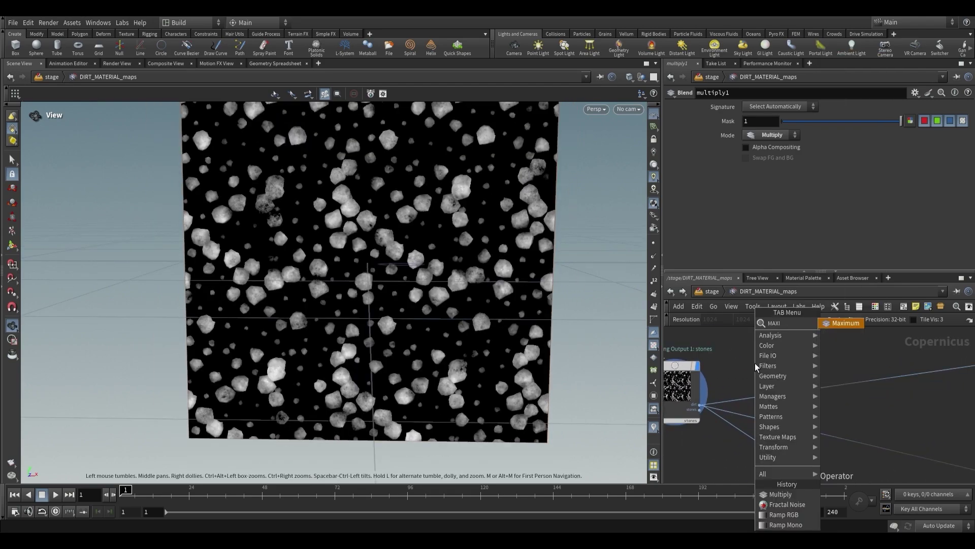
{"action": "key", "text": "Return"}
{"action": "left_click", "coordinate": [828, 344]}
{"action": "scroll", "coordinate": [777, 376], "scroll_direction": "up", "scroll_amount": 1}
{"action": "left_click_drag", "start_coordinate": [711, 411], "coordinate": [837, 390]}
{"action": "scroll", "coordinate": [818, 386], "scroll_direction": "up", "scroll_amount": 2}
{"action": "scroll", "coordinate": [785, 361], "scroll_direction": "down", "scroll_amount": 3}
{"action": "middle_click_drag", "start_coordinate": [784, 360], "coordinate": [791, 385]}
{"action": "scroll", "coordinate": [883, 377], "scroll_direction": "up", "scroll_amount": 1}
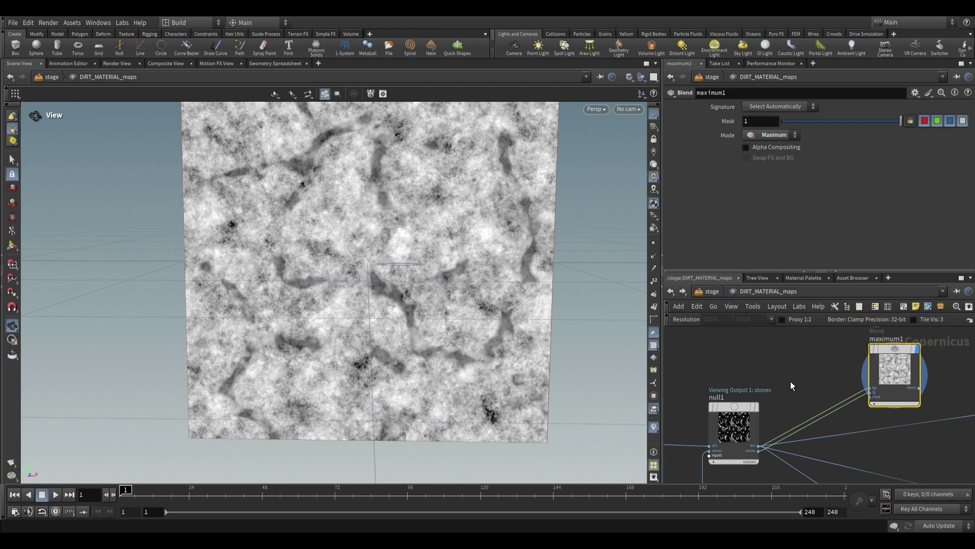
Step: Examine the combined height map and review the stone nodes that feed it
{"action": "left_click_drag", "start_coordinate": [436, 262], "coordinate": [488, 274]}
{"action": "scroll", "coordinate": [798, 386], "scroll_direction": "down", "scroll_amount": 2}
{"action": "middle_click_drag", "start_coordinate": [810, 381], "coordinate": [865, 405]}
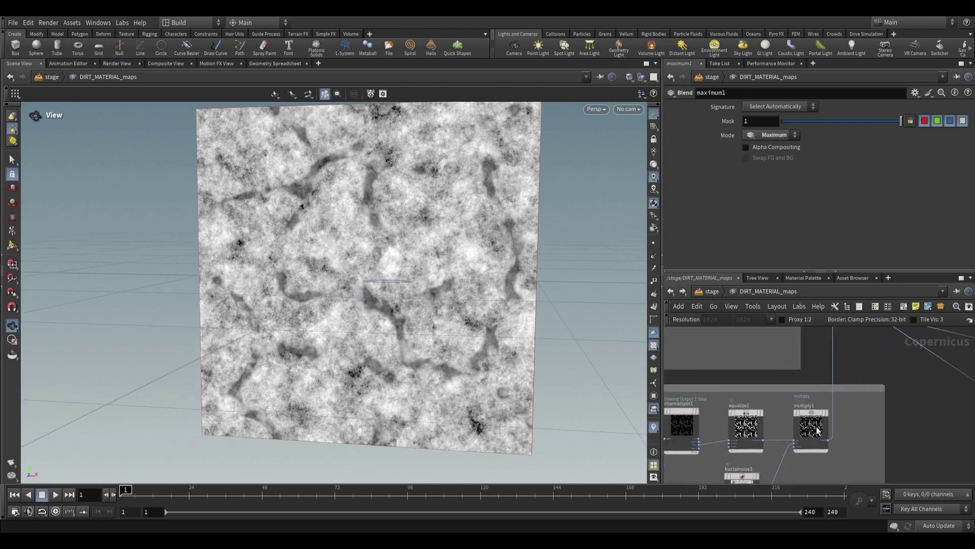
{"action": "scroll", "coordinate": [864, 351], "scroll_direction": "up", "scroll_amount": 1}
{"action": "middle_click_drag", "start_coordinate": [877, 339], "coordinate": [772, 410]}
{"action": "scroll", "coordinate": [813, 345], "scroll_direction": "up", "scroll_amount": 1}
{"action": "middle_click_drag", "start_coordinate": [800, 333], "coordinate": [771, 396]}
{"action": "scroll", "coordinate": [813, 333], "scroll_direction": "down", "scroll_amount": 1}
{"action": "scroll", "coordinate": [752, 374], "scroll_direction": "up", "scroll_amount": 1}
Step: Insert a Multiply Constant node between null1's dirt output and maximum1, with Brightness set to 0.33
{"action": "key", "text": "Tab"}
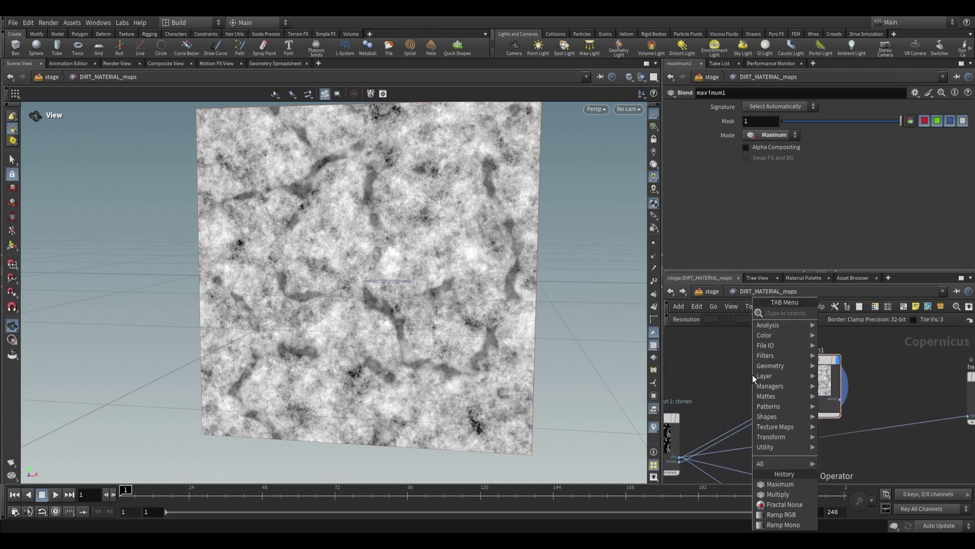
{"action": "type", "text": "MULT"}
{"action": "key", "text": "Down"}
{"action": "key", "text": "Return"}
{"action": "left_click", "coordinate": [742, 424]}
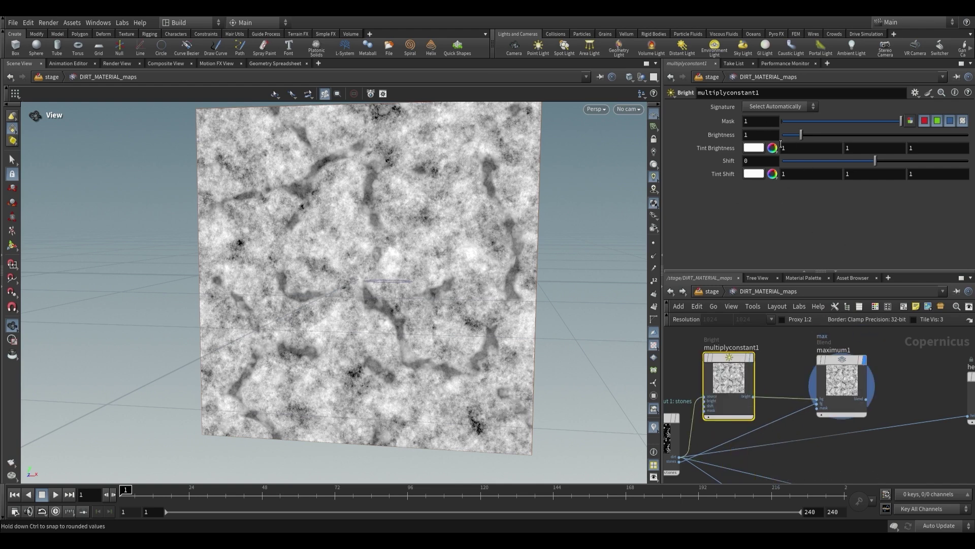
{"action": "left_click_drag", "start_coordinate": [801, 138], "coordinate": [791, 138]}
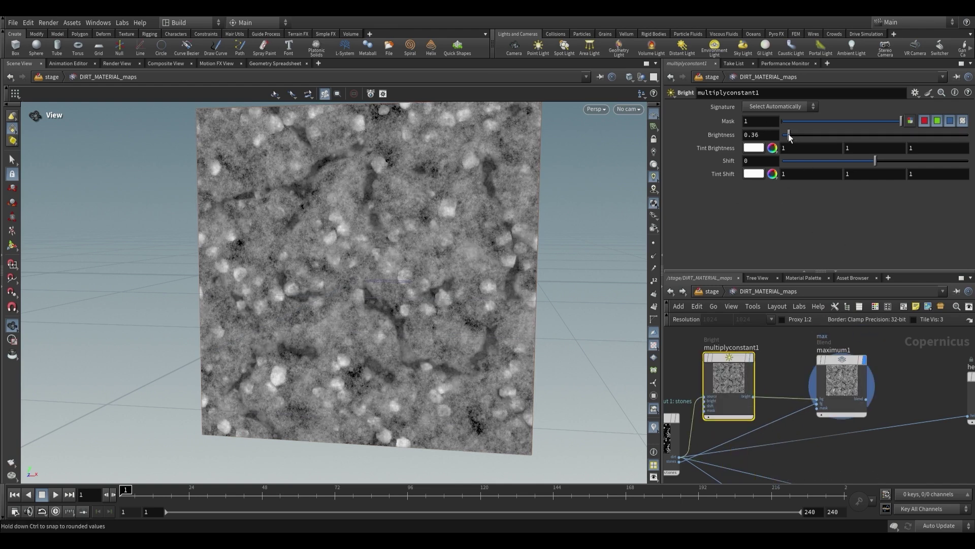
{"action": "left_click_drag", "start_coordinate": [386, 213], "coordinate": [406, 177]}
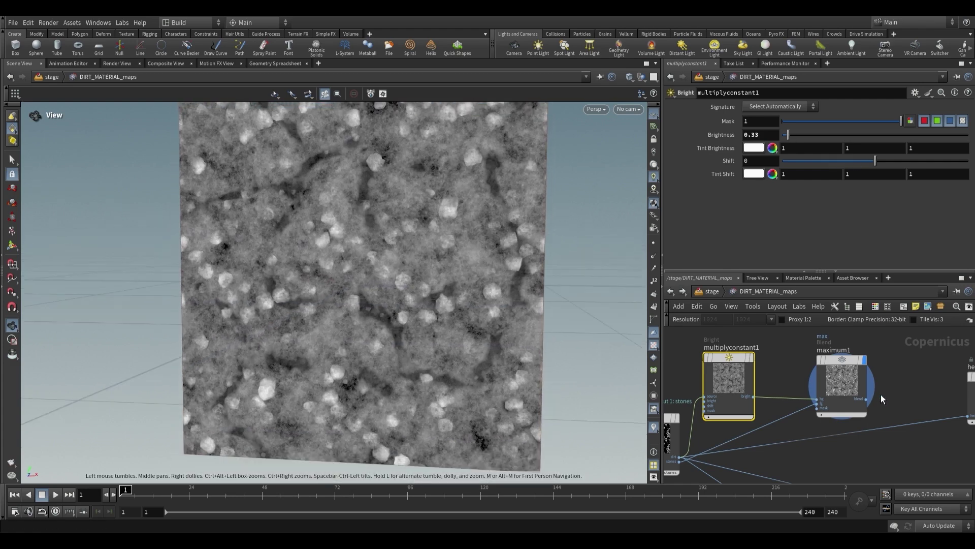
Step: Connect maximum1's output to heighttoambientocclusion1's height input, replacing the direct null1 connection
{"action": "middle_click_drag", "start_coordinate": [898, 392], "coordinate": [782, 385]}
{"action": "scroll", "coordinate": [782, 386], "scroll_direction": "down", "scroll_amount": 1}
{"action": "left_click_drag", "start_coordinate": [852, 390], "coordinate": [830, 420]}
{"action": "middle_click_drag", "start_coordinate": [806, 384], "coordinate": [781, 379]}
{"action": "scroll", "coordinate": [813, 398], "scroll_direction": "up", "scroll_amount": 1}
{"action": "left_click", "coordinate": [797, 441]}
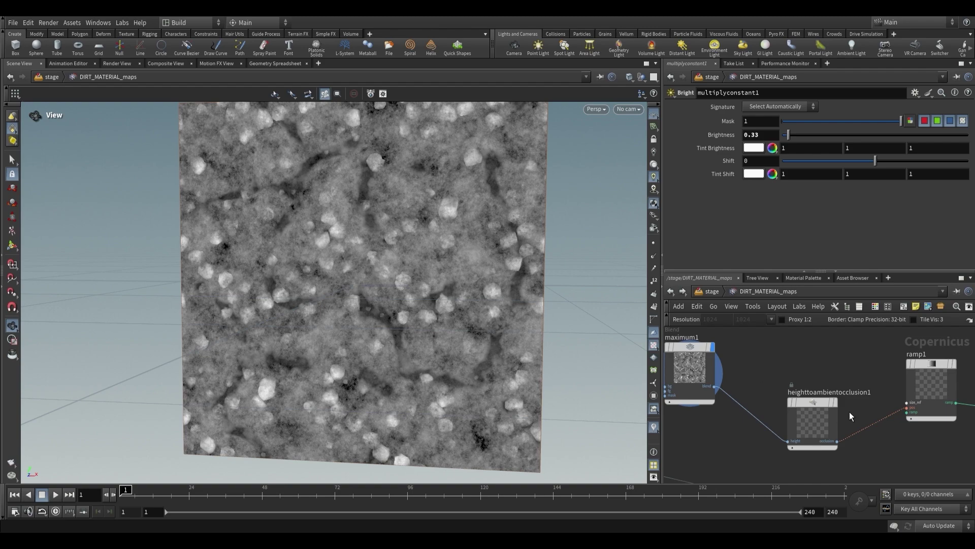
Step: Examine ramp1's colour, the ambient occlusion and maximum1's height one after another in the viewport
{"action": "left_click", "coordinate": [954, 364]}
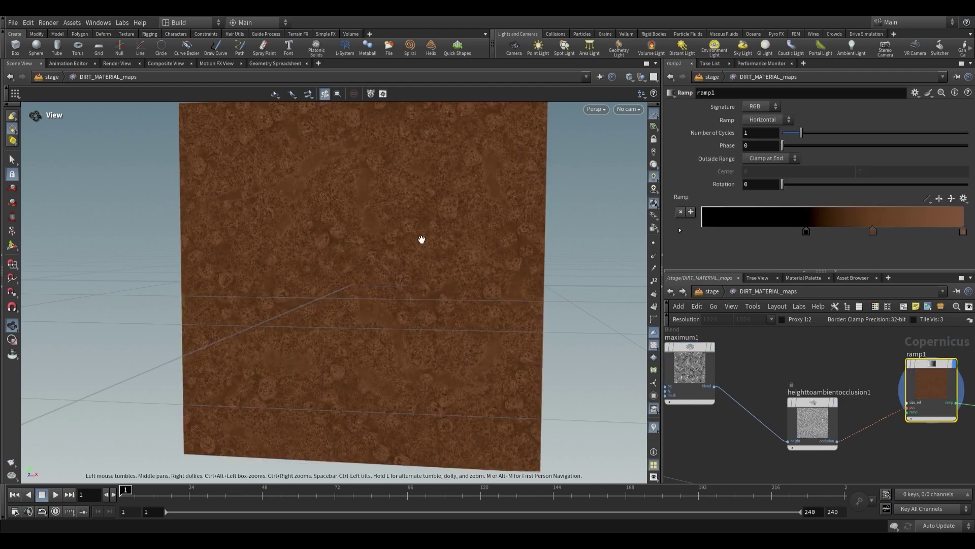
{"action": "scroll", "coordinate": [431, 223], "scroll_direction": "up", "scroll_amount": 3}
{"action": "scroll", "coordinate": [445, 203], "scroll_direction": "up", "scroll_amount": 2}
{"action": "left_click_drag", "start_coordinate": [328, 225], "coordinate": [342, 257]}
{"action": "left_click", "coordinate": [833, 404]}
{"action": "left_click_drag", "start_coordinate": [356, 223], "coordinate": [376, 214]}
{"action": "middle_click_drag", "start_coordinate": [794, 371], "coordinate": [842, 367]}
{"action": "left_click", "coordinate": [761, 343]}
{"action": "scroll", "coordinate": [777, 350], "scroll_direction": "down", "scroll_amount": 2}
{"action": "middle_click_drag", "start_coordinate": [783, 350], "coordinate": [809, 379]}
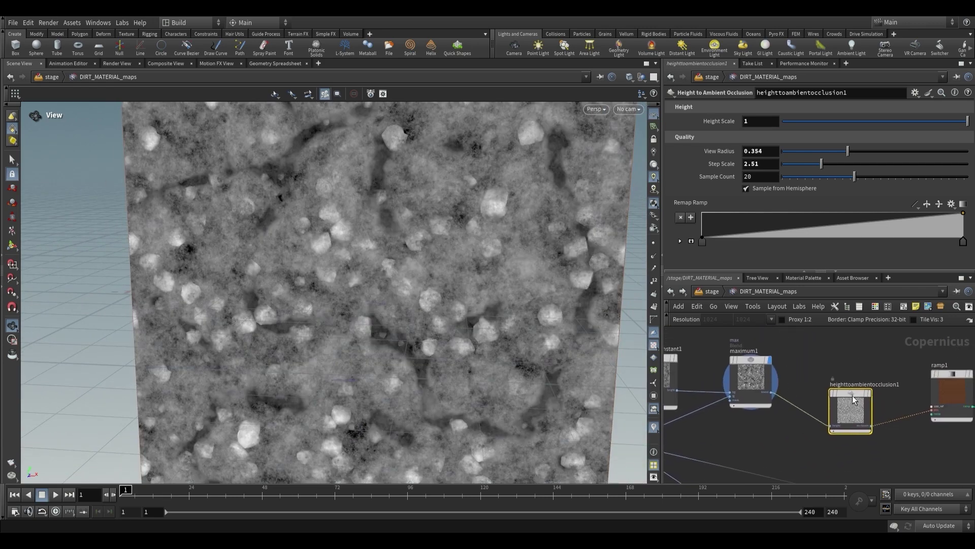
Step: Reposition heighttoambientocclusion1 slightly and compare its occlusion output with maximum1's height map
{"action": "left_click", "coordinate": [839, 392]}
{"action": "left_click_drag", "start_coordinate": [840, 392], "coordinate": [841, 413]}
{"action": "left_click_drag", "start_coordinate": [574, 325], "coordinate": [568, 314]}
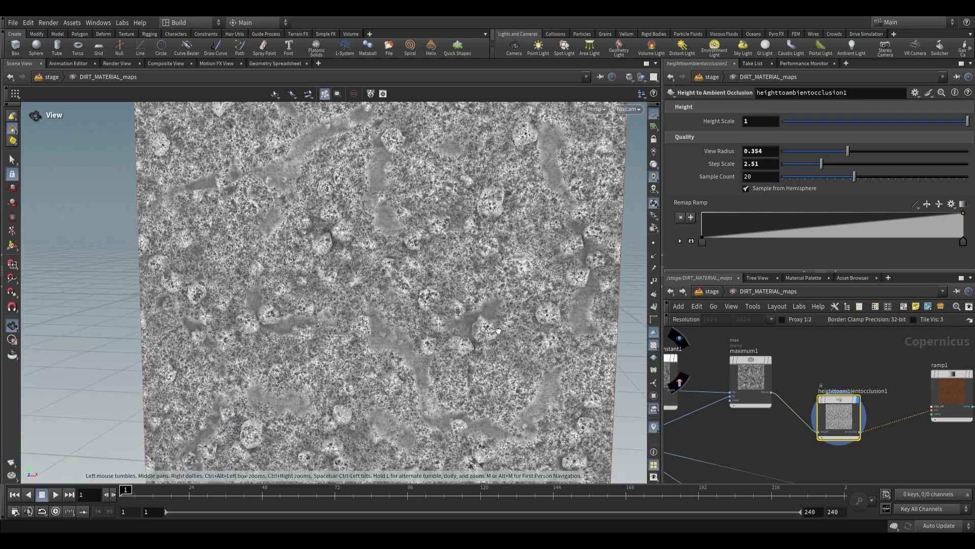
{"action": "scroll", "coordinate": [845, 362], "scroll_direction": "down", "scroll_amount": 2}
{"action": "middle_click_drag", "start_coordinate": [845, 362], "coordinate": [821, 377]}
{"action": "scroll", "coordinate": [747, 380], "scroll_direction": "up", "scroll_amount": 3}
{"action": "left_click", "coordinate": [772, 352]}
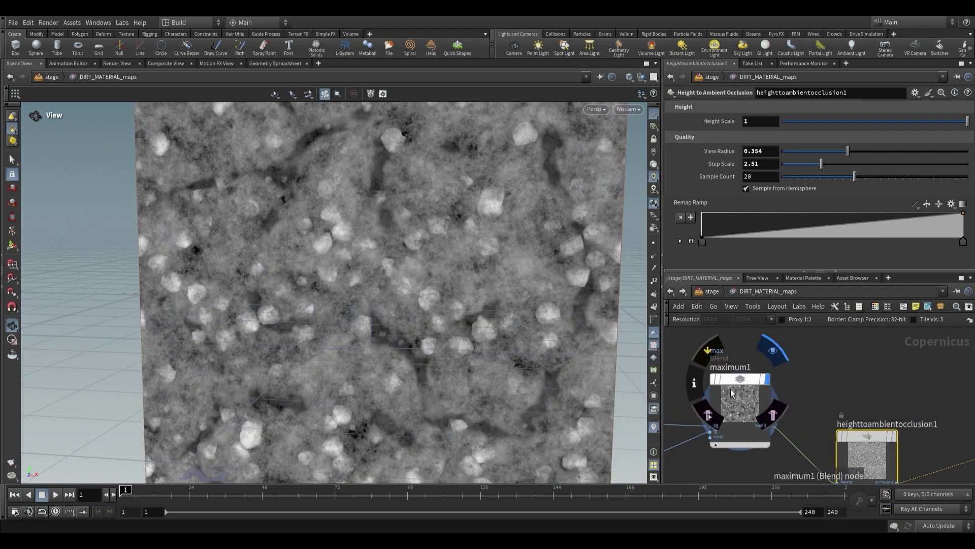
{"action": "left_click", "coordinate": [735, 392]}
{"action": "scroll", "coordinate": [406, 323], "scroll_direction": "down", "scroll_amount": 1}
{"action": "middle_click_drag", "start_coordinate": [406, 323], "coordinate": [386, 291]}
Step: Display heighttoambientocclusion1's result and add a Blend node beside it
{"action": "middle_click_drag", "start_coordinate": [831, 374], "coordinate": [756, 358]}
{"action": "left_click", "coordinate": [817, 419]}
{"action": "scroll", "coordinate": [784, 368], "scroll_direction": "down", "scroll_amount": 1}
{"action": "key", "text": "Tab"}
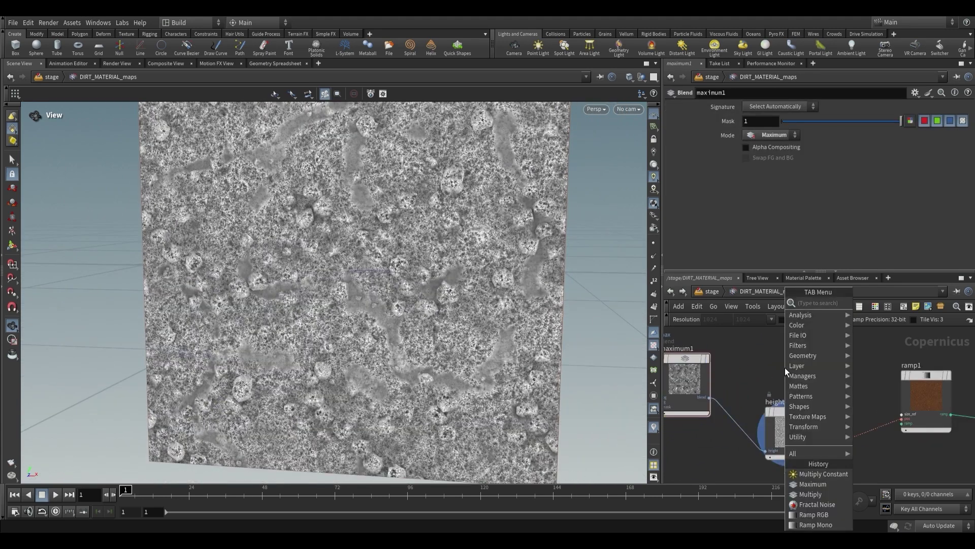
{"action": "type", "text": "blend"}
{"action": "key", "text": "Return"}
Step: Wire maximum1 into blend1's background and heighttoambientocclusion1 into its foreground, and display the blended result
{"action": "left_click_drag", "start_coordinate": [792, 432], "coordinate": [832, 393]}
{"action": "middle_click_drag", "start_coordinate": [761, 379], "coordinate": [789, 379]}
{"action": "left_click", "coordinate": [735, 359]}
{"action": "left_click", "coordinate": [821, 422]}
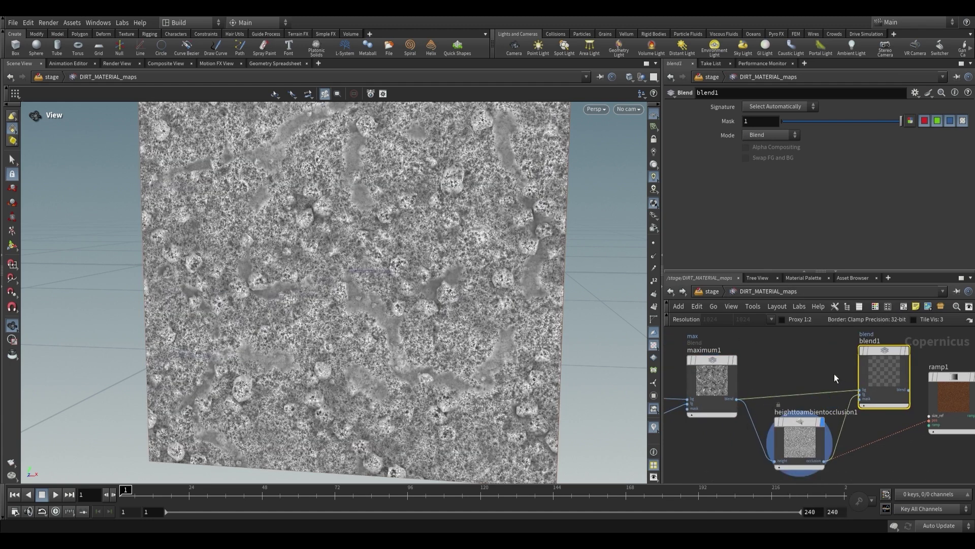
{"action": "middle_click_drag", "start_coordinate": [928, 344], "coordinate": [875, 365]}
{"action": "left_click", "coordinate": [852, 371]}
{"action": "left_click_drag", "start_coordinate": [839, 378], "coordinate": [837, 367]}
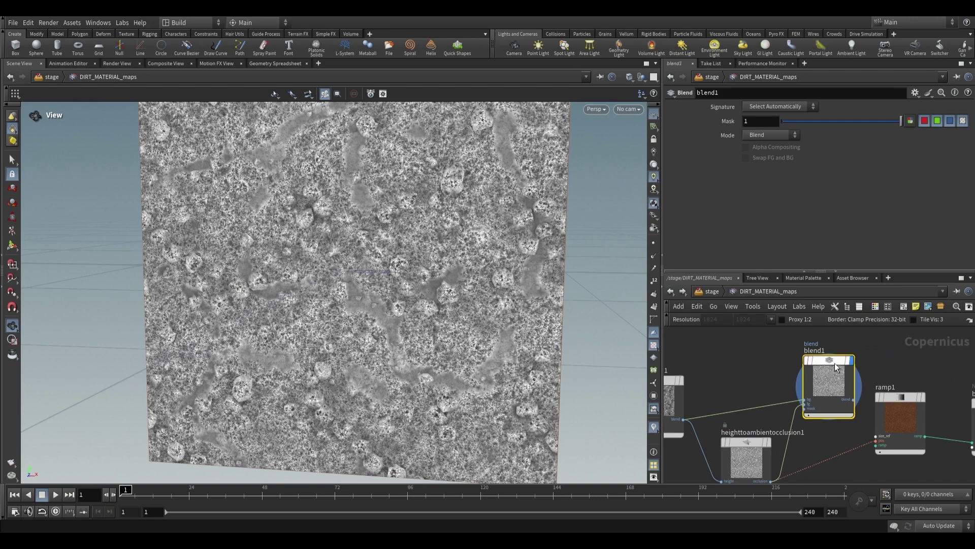
Step: Set blend1's mode to Multiply with a Mask of 0.329 and inspect the height map up close
{"action": "left_click", "coordinate": [761, 136]}
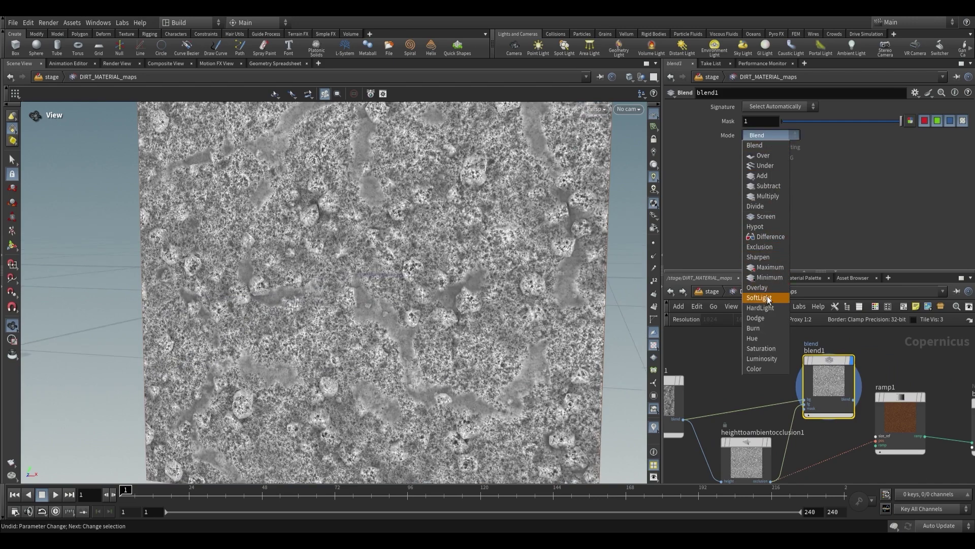
{"action": "left_click", "coordinate": [771, 196]}
{"action": "left_click_drag", "start_coordinate": [890, 122], "coordinate": [821, 127]}
{"action": "right_click_drag", "start_coordinate": [541, 190], "coordinate": [365, 264]}
{"action": "left_click_drag", "start_coordinate": [365, 264], "coordinate": [370, 291]}
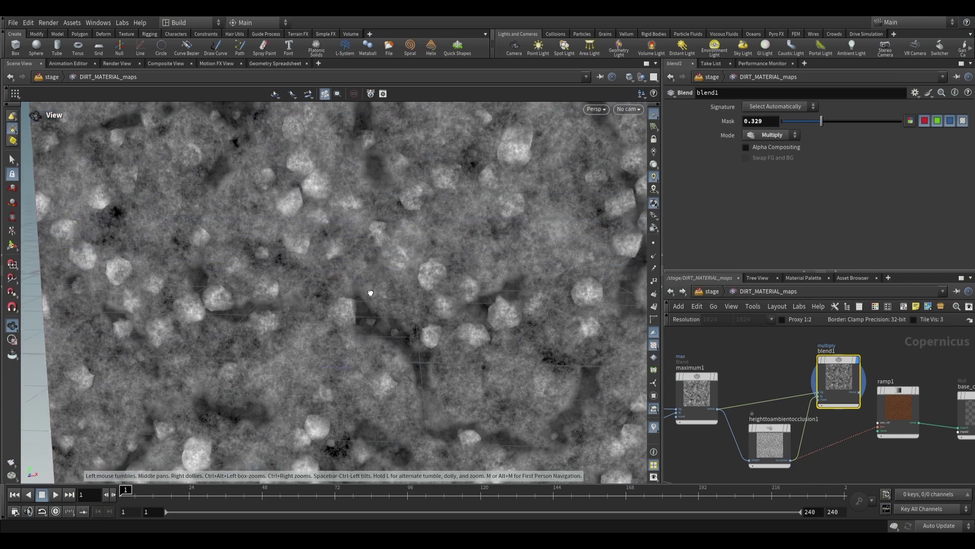
{"action": "right_click_drag", "start_coordinate": [370, 292], "coordinate": [403, 239]}
{"action": "left_click_drag", "start_coordinate": [402, 239], "coordinate": [421, 233]}
{"action": "right_click_drag", "start_coordinate": [420, 232], "coordinate": [543, 244]}
Step: Connect blend1's output to ramp1's position input and display the coloured result
{"action": "middle_click_drag", "start_coordinate": [926, 381], "coordinate": [840, 370]}
{"action": "scroll", "coordinate": [837, 368], "scroll_direction": "up", "scroll_amount": 1}
{"action": "middle_click_drag", "start_coordinate": [762, 392], "coordinate": [794, 383]}
{"action": "left_click_drag", "start_coordinate": [796, 378], "coordinate": [826, 406]}
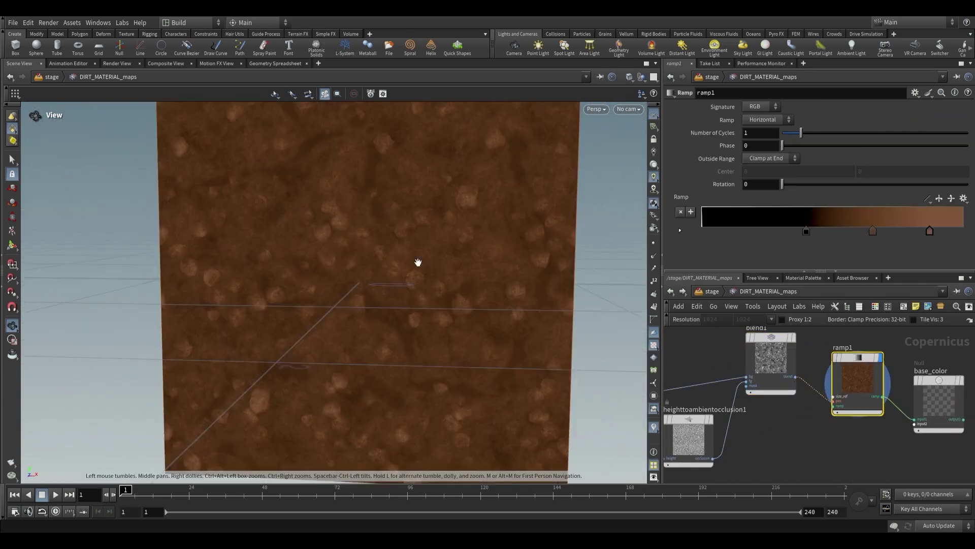
Step: Change ramp1's last colour to a light tan and shift the ramp keys for stronger contrast between dirt and stones
{"action": "right_click_drag", "start_coordinate": [418, 263], "coordinate": [361, 233]}
{"action": "double_click", "coordinate": [958, 231]}
{"action": "mouse_move", "coordinate": [906, 295]}
{"action": "left_mouse_down"}
{"action": "mouse_move", "coordinate": [924, 300]}
{"action": "mouse_move", "coordinate": [898, 286]}
{"action": "left_mouse_up"}
{"action": "left_click_drag", "start_coordinate": [738, 227], "coordinate": [724, 224]}
{"action": "mouse_move", "coordinate": [317, 216]}
{"action": "left_mouse_down"}
{"action": "mouse_move", "coordinate": [434, 263]}
{"action": "mouse_move", "coordinate": [320, 216]}
{"action": "left_mouse_up"}
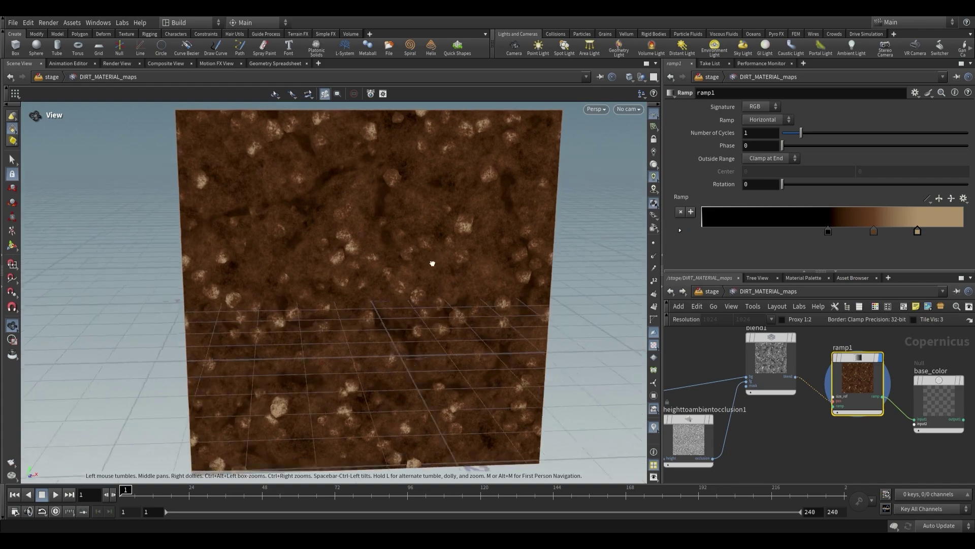
Step: Display multiply1's stone mask in the viewport and move base_color further away from ramp1
{"action": "scroll", "coordinate": [760, 461], "scroll_direction": "down", "scroll_amount": 3}
{"action": "middle_click_drag", "start_coordinate": [731, 470], "coordinate": [859, 388]}
{"action": "scroll", "coordinate": [786, 424], "scroll_direction": "up", "scroll_amount": 5}
{"action": "left_click", "coordinate": [784, 421]}
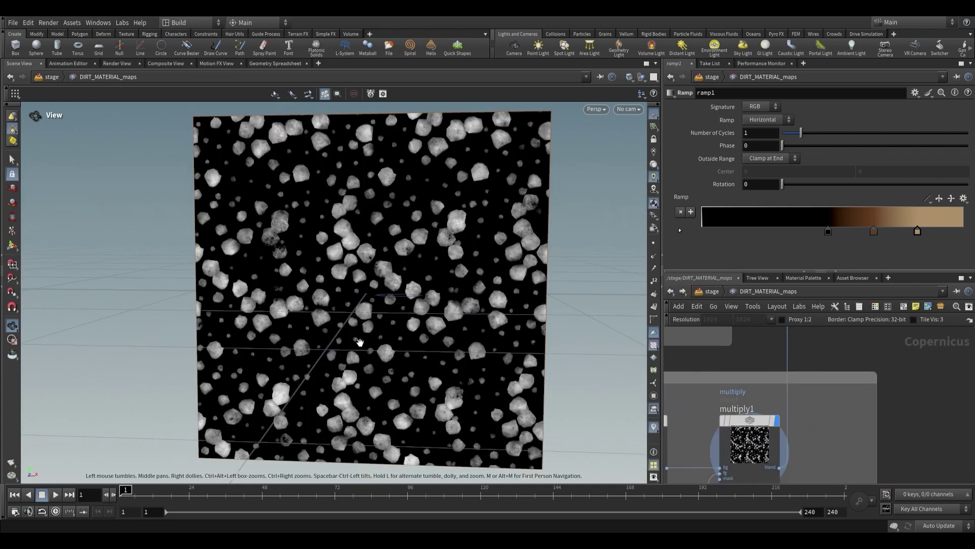
{"action": "scroll", "coordinate": [748, 435], "scroll_direction": "down", "scroll_amount": 1}
{"action": "scroll", "coordinate": [752, 433], "scroll_direction": "down", "scroll_amount": 2}
{"action": "middle_click_drag", "start_coordinate": [828, 406], "coordinate": [757, 433]}
{"action": "scroll", "coordinate": [757, 433], "scroll_direction": "down", "scroll_amount": 2}
{"action": "scroll", "coordinate": [868, 391], "scroll_direction": "up", "scroll_amount": 1}
{"action": "left_click_drag", "start_coordinate": [892, 380], "coordinate": [928, 368]}
{"action": "scroll", "coordinate": [782, 432], "scroll_direction": "down", "scroll_amount": 1}
{"action": "middle_click_drag", "start_coordinate": [764, 442], "coordinate": [793, 406]}
{"action": "scroll", "coordinate": [804, 383], "scroll_direction": "up", "scroll_amount": 2}
Step: Insert a Blend node between ramp1 and base_color, with multiply1's stone mask as foreground, and display it
{"action": "key", "text": "Tab"}
{"action": "type", "text": "blend"}
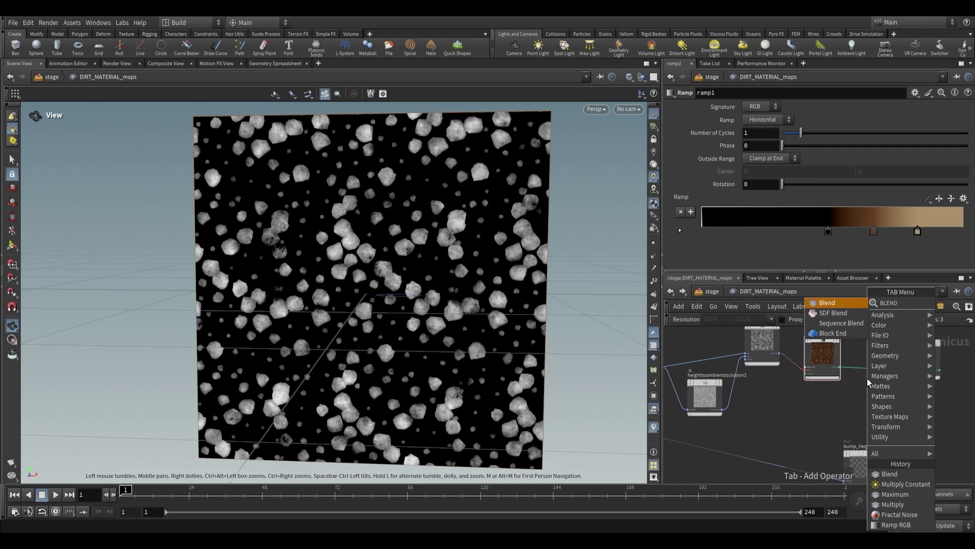
{"action": "key", "text": "Return"}
{"action": "left_click", "coordinate": [868, 368]}
{"action": "middle_click_drag", "start_coordinate": [766, 418], "coordinate": [909, 372]}
{"action": "middle_click_drag", "start_coordinate": [673, 428], "coordinate": [763, 396]}
{"action": "left_click", "coordinate": [722, 457]}
{"action": "middle_click_drag", "start_coordinate": [883, 396], "coordinate": [685, 441]}
{"action": "scroll", "coordinate": [837, 397], "scroll_direction": "up", "scroll_amount": 3}
{"action": "left_click", "coordinate": [803, 386]}
Step: Set blend2's mode to Screen with a Mask of 0.051
{"action": "left_click", "coordinate": [771, 135]}
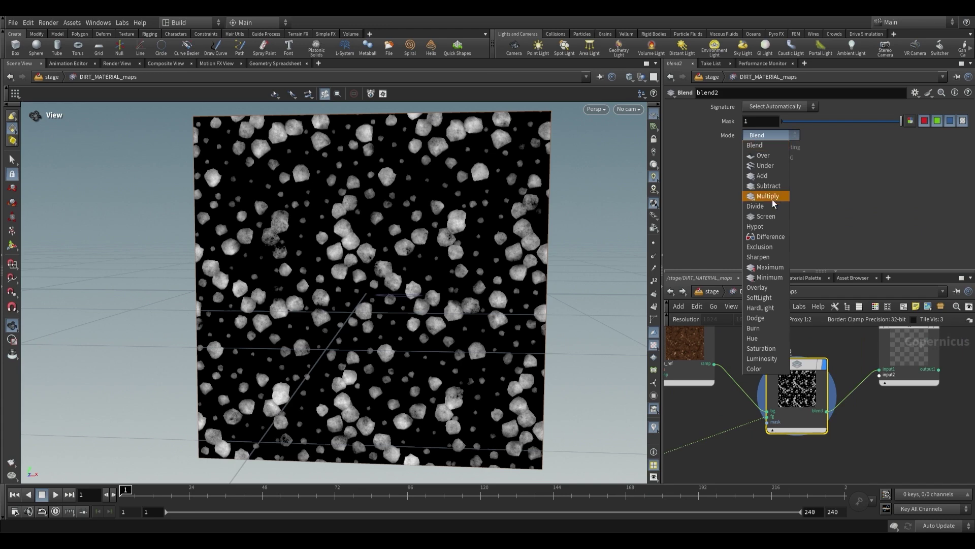
{"action": "left_click", "coordinate": [766, 216]}
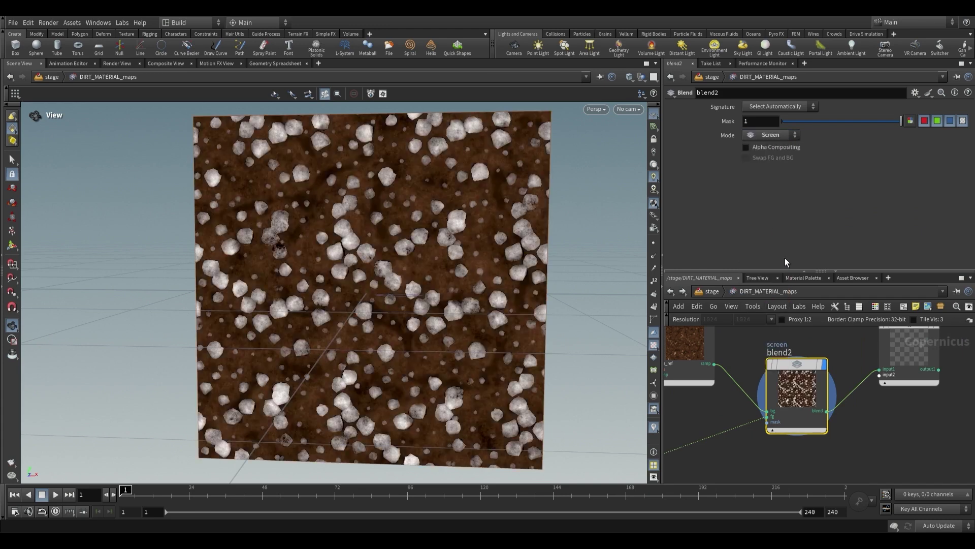
{"action": "left_click_drag", "start_coordinate": [899, 122], "coordinate": [789, 124]}
{"action": "mouse_move", "coordinate": [356, 239]}
{"action": "left_mouse_down"}
{"action": "mouse_move", "coordinate": [375, 259]}
{"action": "mouse_move", "coordinate": [351, 243]}
{"action": "left_mouse_up"}
Step: Rearrange the network by moving heighttoambientocclusion1 above the wire between maximum1 and blend1
{"action": "scroll", "coordinate": [793, 407], "scroll_direction": "down", "scroll_amount": 3}
{"action": "middle_click_drag", "start_coordinate": [686, 411], "coordinate": [833, 338]}
{"action": "scroll", "coordinate": [865, 369], "scroll_direction": "down", "scroll_amount": 1}
{"action": "middle_click_drag", "start_coordinate": [825, 390], "coordinate": [793, 418]}
{"action": "scroll", "coordinate": [784, 383], "scroll_direction": "up", "scroll_amount": 1}
{"action": "middle_click_drag", "start_coordinate": [784, 384], "coordinate": [842, 415]}
{"action": "left_click_drag", "start_coordinate": [794, 422], "coordinate": [788, 358]}
{"action": "mouse_move", "coordinate": [732, 381]}
{"action": "left_mouse_down"}
{"action": "mouse_move", "coordinate": [717, 362]}
{"action": "mouse_move", "coordinate": [725, 387]}
{"action": "left_mouse_up"}
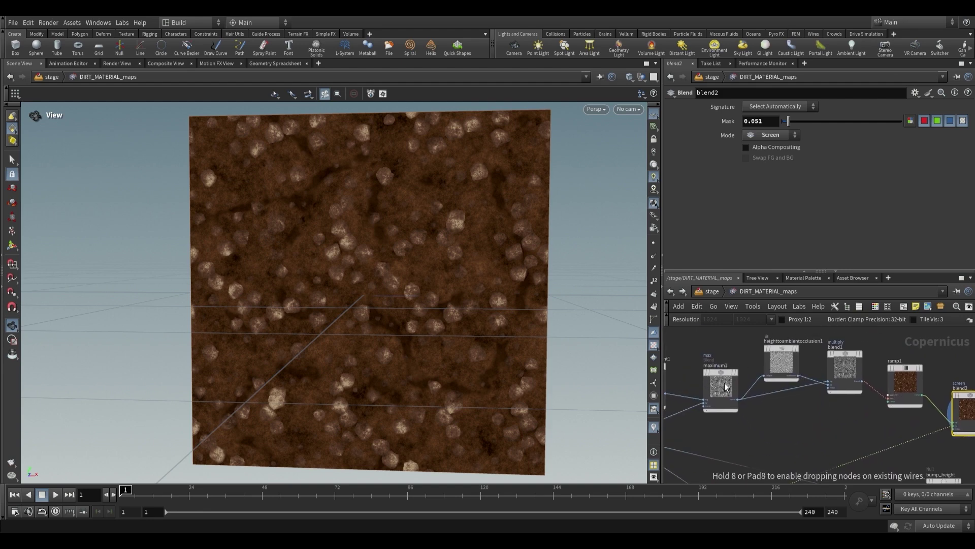
Step: Display maximum1's height map and connect its output to the bump_height null
{"action": "middle_click_drag", "start_coordinate": [725, 386], "coordinate": [820, 382]}
{"action": "scroll", "coordinate": [820, 382], "scroll_direction": "up", "scroll_amount": 1}
{"action": "left_click", "coordinate": [834, 366]}
{"action": "left_click", "coordinate": [818, 369]}
{"action": "middle_click_drag", "start_coordinate": [752, 370], "coordinate": [704, 372]}
{"action": "scroll", "coordinate": [768, 369], "scroll_direction": "up", "scroll_amount": 3}
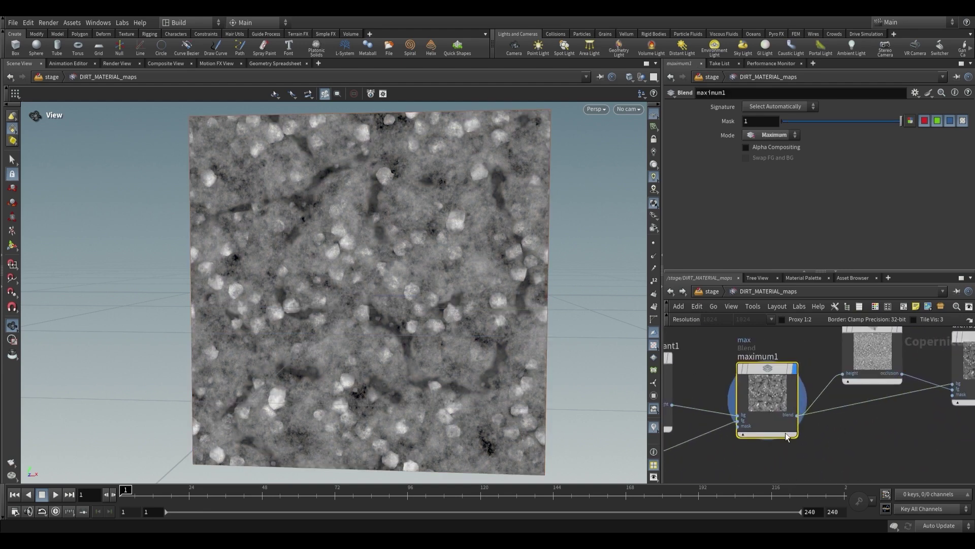
{"action": "scroll", "coordinate": [772, 372], "scroll_direction": "down", "scroll_amount": 3}
{"action": "middle_click_drag", "start_coordinate": [782, 388], "coordinate": [702, 342]}
{"action": "left_click", "coordinate": [711, 355]}
{"action": "mouse_move", "coordinate": [833, 439]}
{"action": "middle_mouse_down"}
{"action": "mouse_move", "coordinate": [737, 342]}
{"action": "mouse_move", "coordinate": [830, 440]}
{"action": "middle_mouse_up"}
{"action": "left_click", "coordinate": [840, 386]}
Step: Connect maximum1's output to remap2's source input, replacing the existing connection that feeds specular_roughness
{"action": "scroll", "coordinate": [724, 360], "scroll_direction": "down", "scroll_amount": 1}
{"action": "left_click", "coordinate": [742, 364]}
{"action": "middle_click_drag", "start_coordinate": [784, 470], "coordinate": [735, 375]}
{"action": "scroll", "coordinate": [735, 378], "scroll_direction": "up", "scroll_amount": 2}
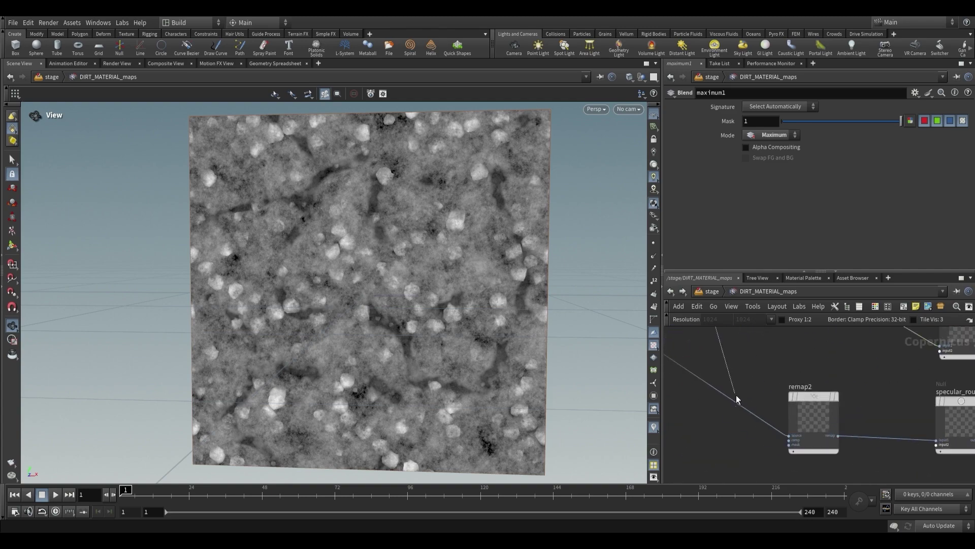
{"action": "left_click", "coordinate": [789, 433]}
{"action": "middle_click_drag", "start_coordinate": [910, 404], "coordinate": [816, 410]}
{"action": "middle_click_drag", "start_coordinate": [690, 340], "coordinate": [778, 382]}
{"action": "scroll", "coordinate": [778, 382], "scroll_direction": "down", "scroll_amount": 1}
Step: Return to the stage, view the render, and open the SPHERE geometry network at uvproject1
{"action": "left_click", "coordinate": [728, 291]}
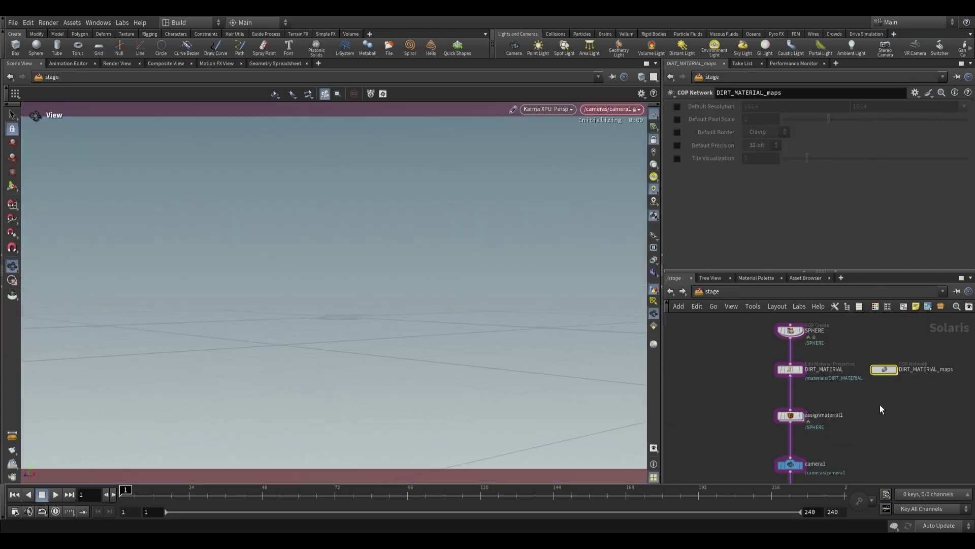
{"action": "left_click_drag", "start_coordinate": [423, 258], "coordinate": [408, 276]}
{"action": "double_click", "coordinate": [790, 330]}
{"action": "left_click", "coordinate": [723, 394]}
{"action": "left_click", "coordinate": [724, 419]}
{"action": "middle_click_drag", "start_coordinate": [730, 483], "coordinate": [738, 437]}
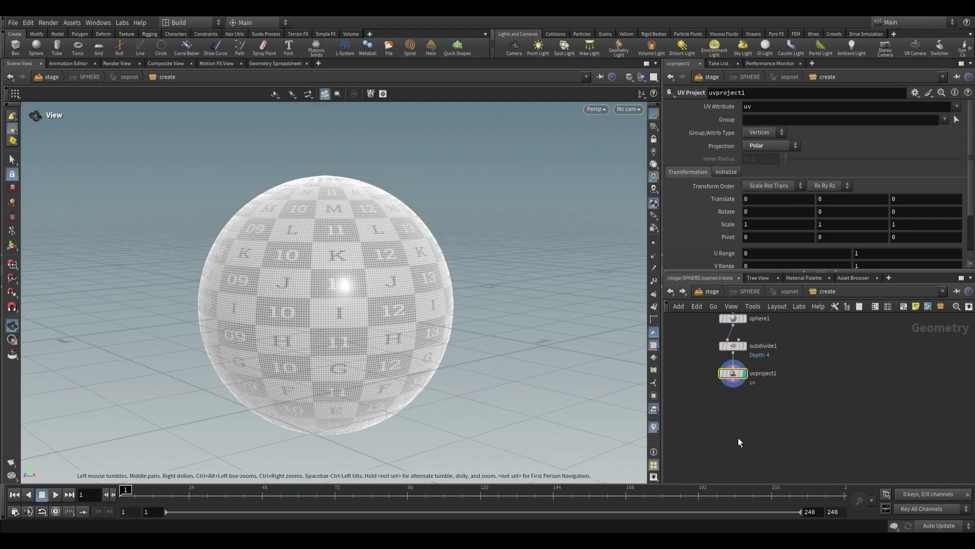
Step: Add a transform node below uvproject1 and enter 1.5 as its transformation value
{"action": "key", "text": "Tab"}
{"action": "type", "text": "TRA"}
{"action": "left_click", "coordinate": [834, 214]}
{"action": "left_click", "coordinate": [736, 422]}
{"action": "double_click", "coordinate": [757, 184]}
{"action": "type", "text": "1.5"}
{"action": "key", "text": "Return"}
{"action": "middle_click_drag", "start_coordinate": [741, 182], "coordinate": [764, 193]}
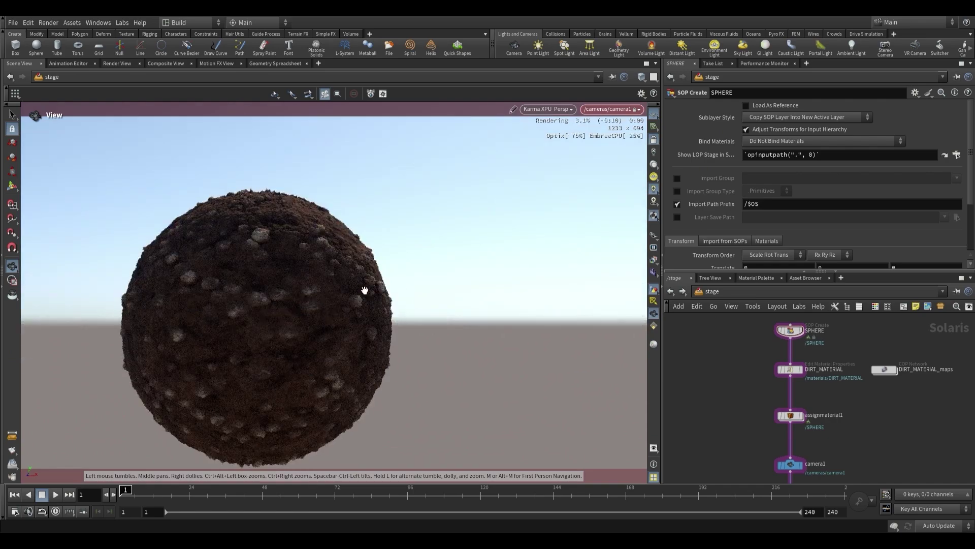
Step: Inspect the rendered sphere, reopen DIRT_MATERIAL_maps and set fractalnoise3's Amplitude to 0.544
{"action": "left_click_drag", "start_coordinate": [365, 290], "coordinate": [388, 244]}
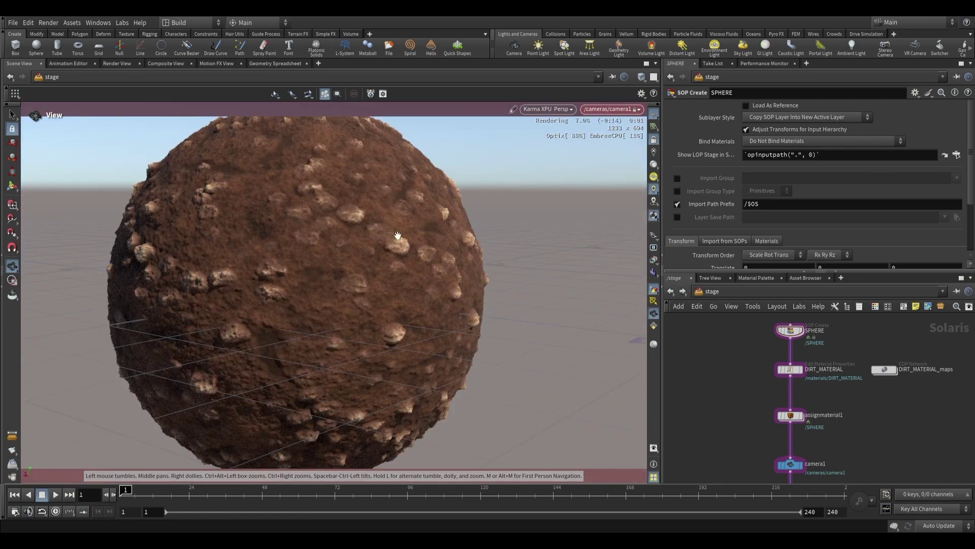
{"action": "double_click", "coordinate": [886, 373]}
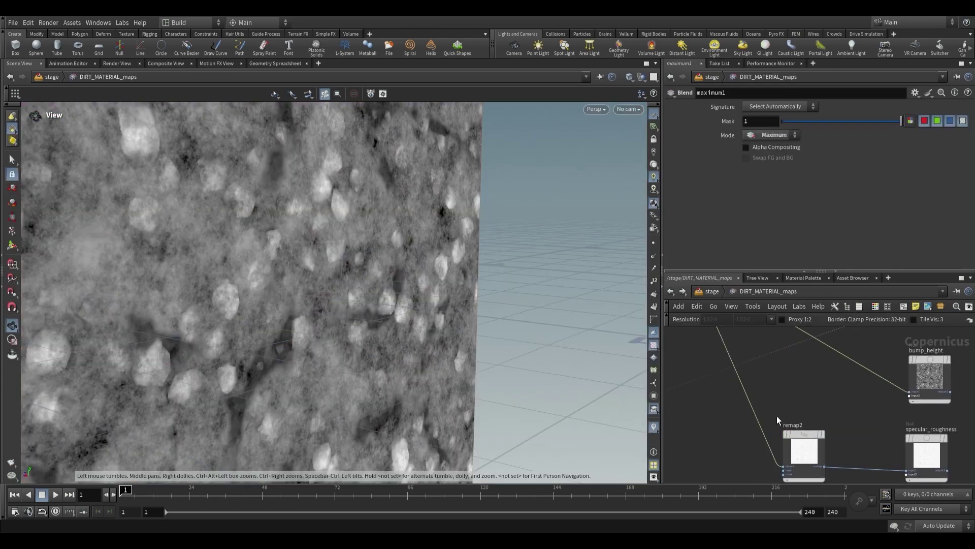
{"action": "scroll", "coordinate": [750, 438], "scroll_direction": "up", "scroll_amount": 3}
{"action": "left_click", "coordinate": [750, 440]}
{"action": "left_click_drag", "start_coordinate": [346, 306], "coordinate": [607, 331]}
{"action": "scroll", "coordinate": [884, 163], "scroll_direction": "up", "scroll_amount": 2}
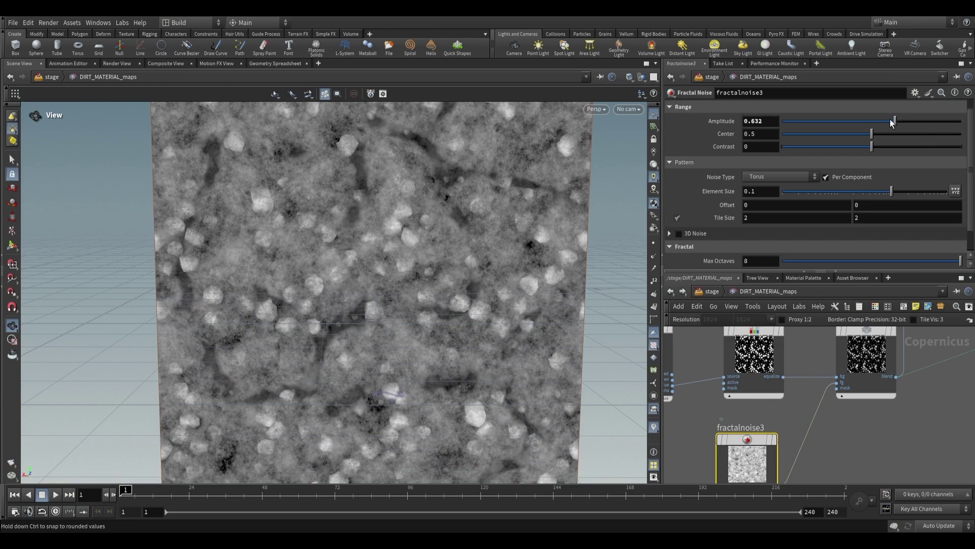
{"action": "left_click", "coordinate": [712, 291]}
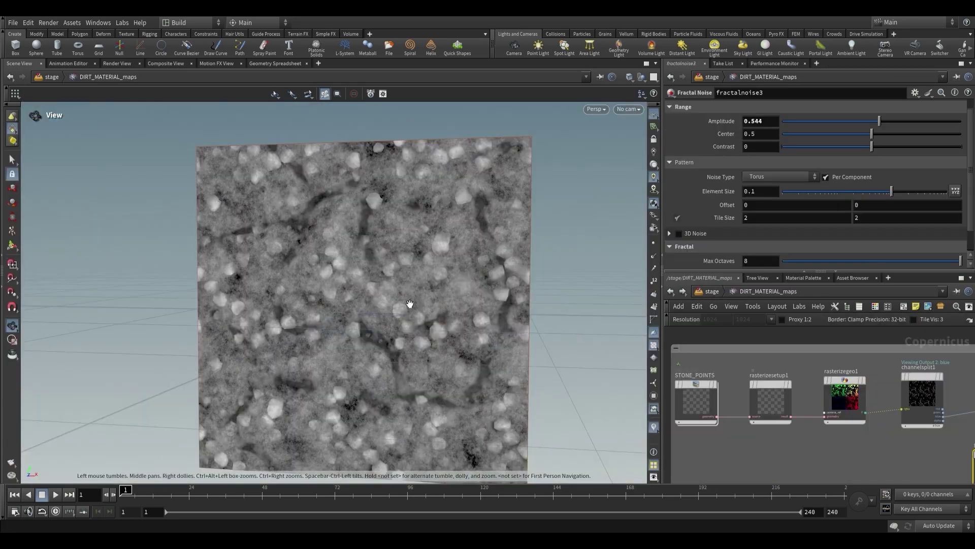
{"action": "left_click_drag", "start_coordinate": [335, 264], "coordinate": [375, 272]}
{"action": "scroll", "coordinate": [373, 276], "scroll_direction": "up", "scroll_amount": 2}
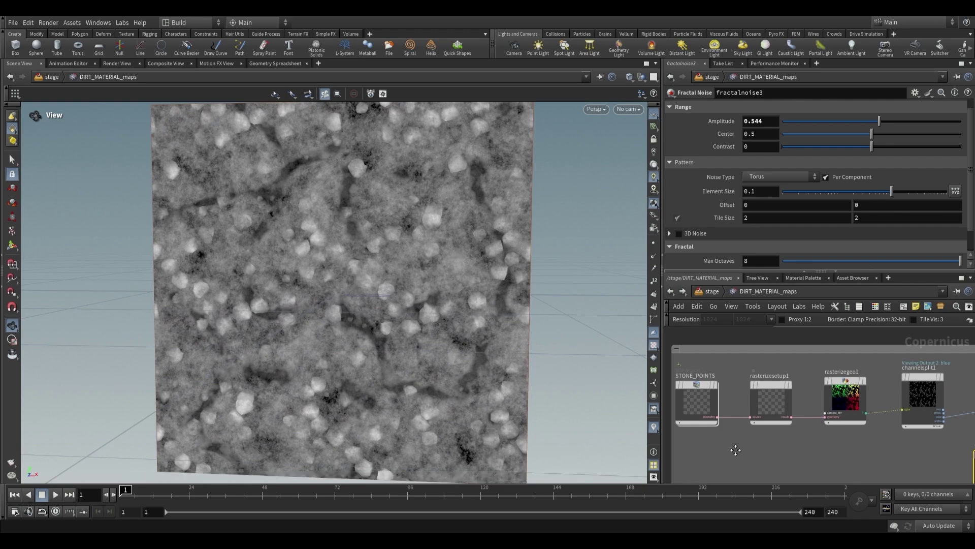
Step: Examine the STONE_POINTS geometry and its network, and compare it with rasterizegeo1's output
{"action": "scroll", "coordinate": [738, 382], "scroll_direction": "up", "scroll_amount": 3}
{"action": "left_click", "coordinate": [730, 384]}
{"action": "left_click", "coordinate": [703, 399]}
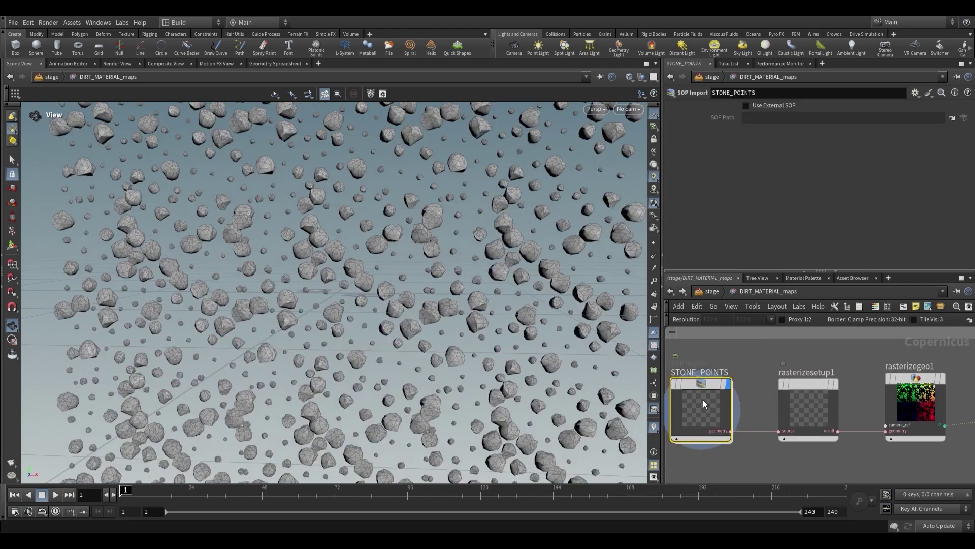
{"action": "double_click", "coordinate": [703, 399]}
{"action": "left_click_drag", "start_coordinate": [451, 322], "coordinate": [501, 325]}
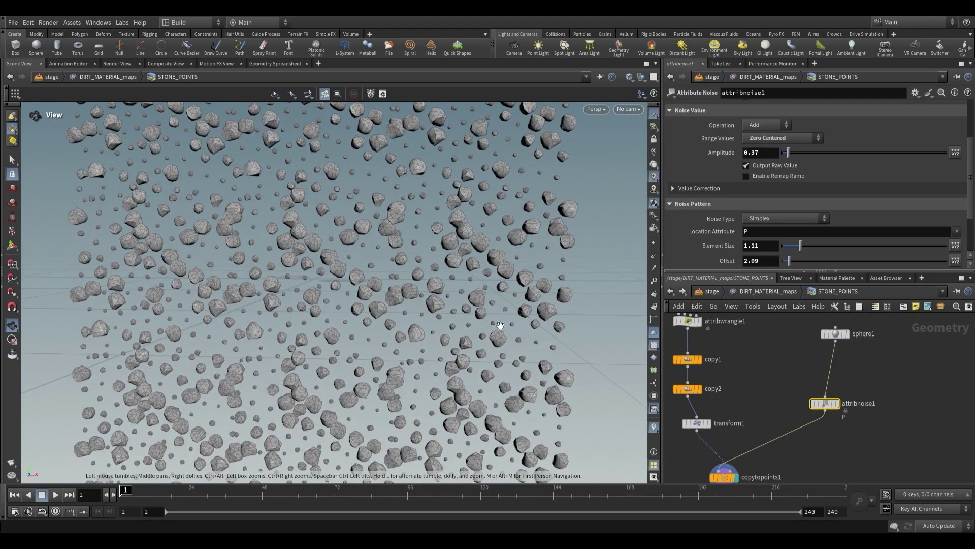
{"action": "left_click", "coordinate": [768, 292]}
{"action": "left_click", "coordinate": [915, 402]}
{"action": "left_click", "coordinate": [909, 365]}
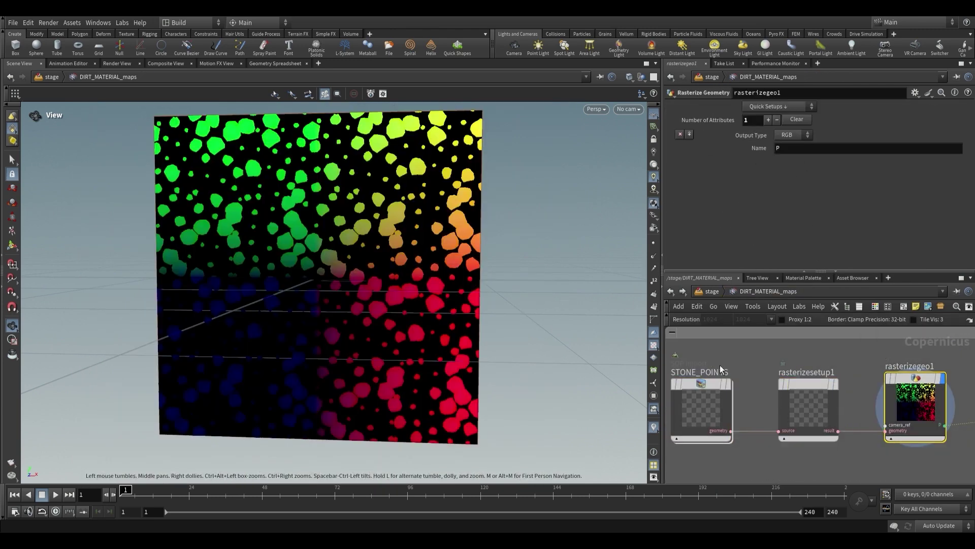
{"action": "double_click", "coordinate": [706, 401]}
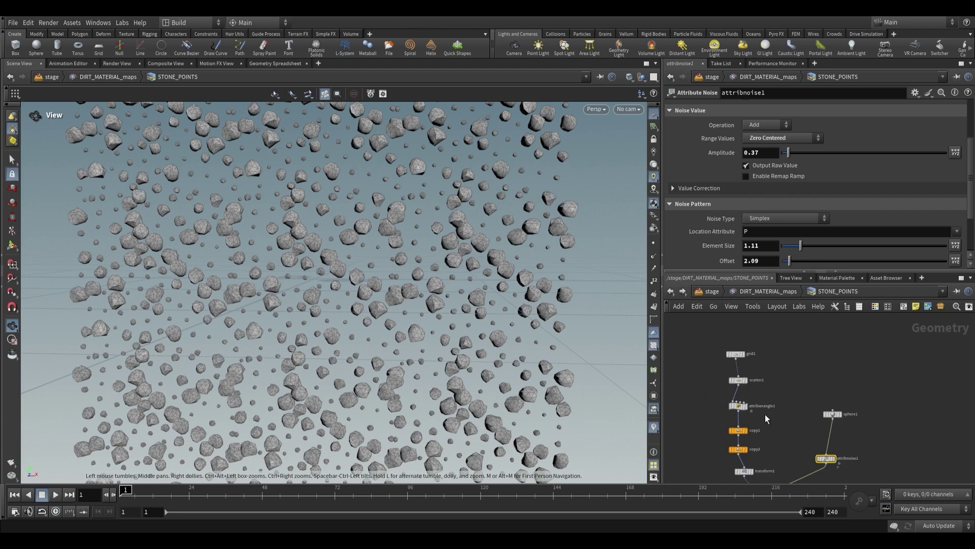
{"action": "scroll", "coordinate": [742, 419], "scroll_direction": "up", "scroll_amount": 5}
{"action": "left_click", "coordinate": [751, 390]}
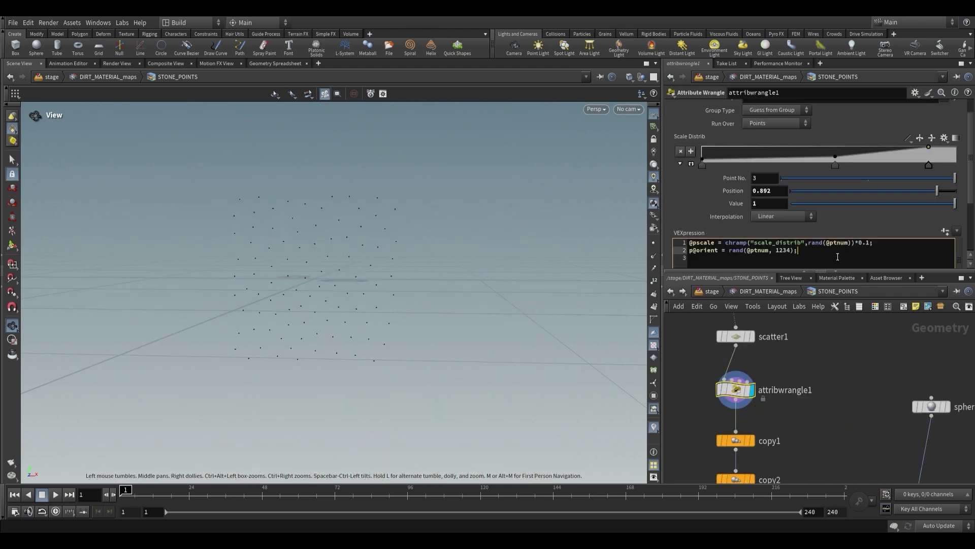
{"action": "scroll", "coordinate": [780, 247], "scroll_direction": "up", "scroll_amount": 4, "text": "ctrl"}
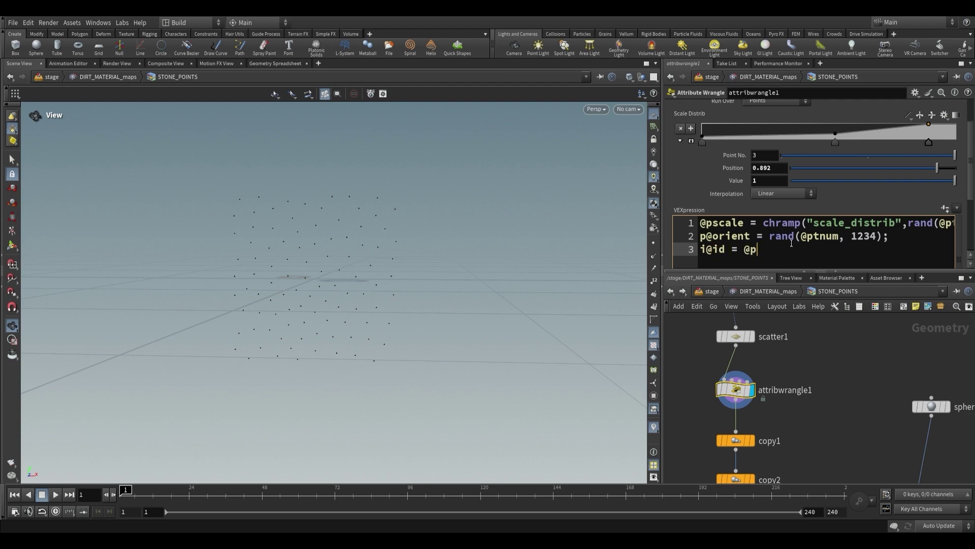
{"action": "left_click", "coordinate": [858, 385]}
Step: Display copytopoints1's copied stones in the STONE_POINTS network
{"action": "scroll", "coordinate": [803, 433], "scroll_direction": "down", "scroll_amount": 3}
{"action": "middle_click_drag", "start_coordinate": [809, 439], "coordinate": [767, 412]}
{"action": "scroll", "coordinate": [719, 399], "scroll_direction": "up", "scroll_amount": 2}
{"action": "middle_click_drag", "start_coordinate": [698, 416], "coordinate": [695, 392]}
{"action": "middle_click_drag", "start_coordinate": [797, 414], "coordinate": [769, 335]}
{"action": "scroll", "coordinate": [753, 379], "scroll_direction": "down", "scroll_amount": 1}
{"action": "middle_click_drag", "start_coordinate": [721, 372], "coordinate": [729, 390]}
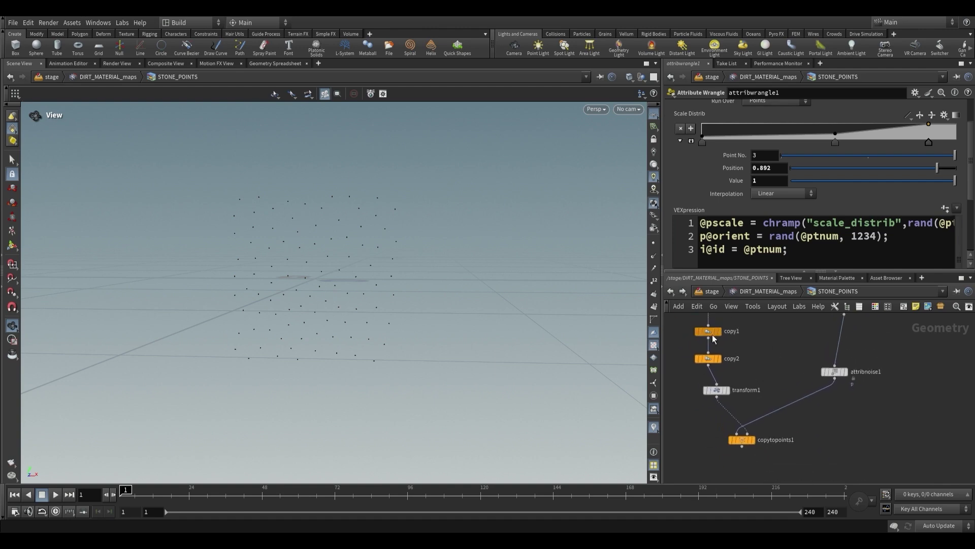
{"action": "left_click", "coordinate": [754, 432]}
{"action": "scroll", "coordinate": [429, 357], "scroll_direction": "down", "scroll_amount": 2}
{"action": "scroll", "coordinate": [418, 367], "scroll_direction": "down", "scroll_amount": 1}
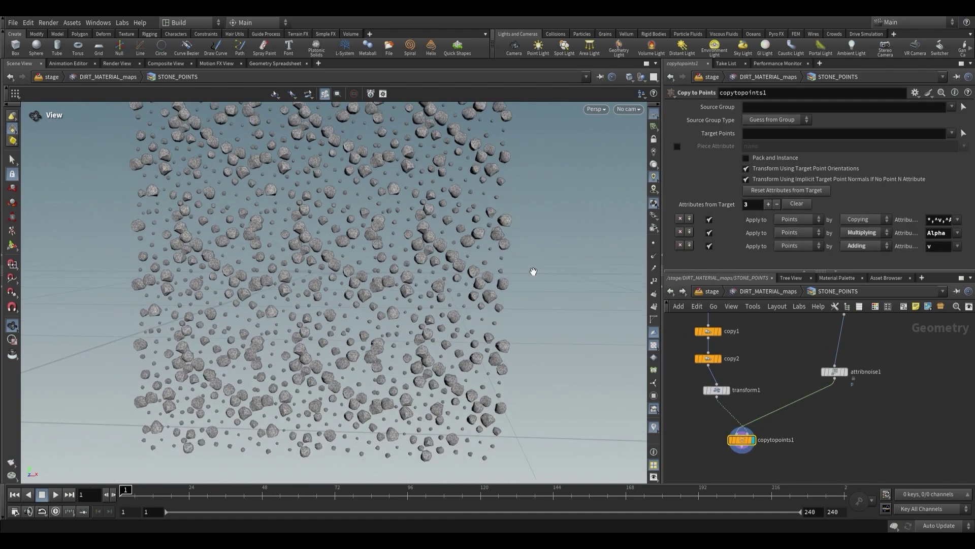
Step: Return to DIRT_MATERIAL_maps and add a second attribute named id to rasterizegeo1, with output type RGB
{"action": "left_click", "coordinate": [767, 292]}
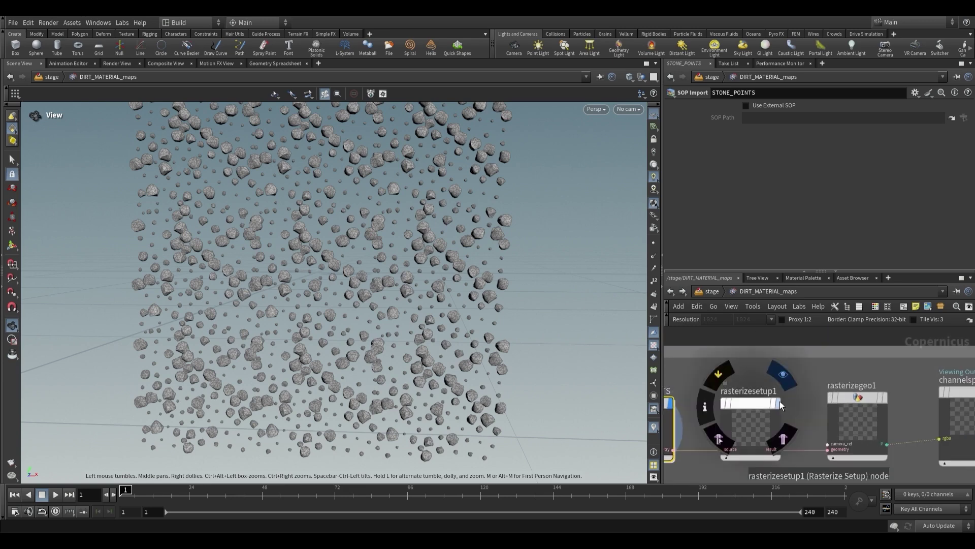
{"action": "left_click", "coordinate": [886, 402]}
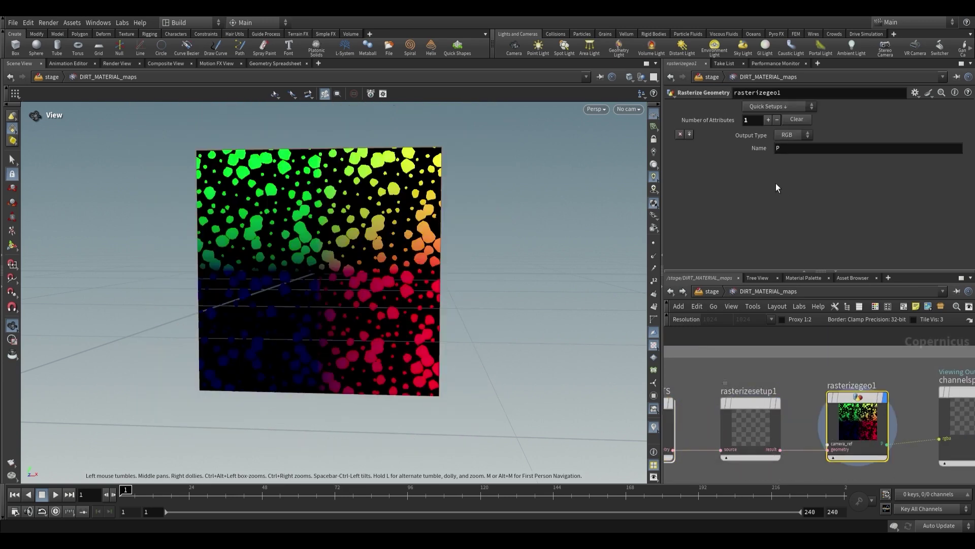
{"action": "left_click", "coordinate": [768, 119]}
{"action": "left_click", "coordinate": [792, 161]}
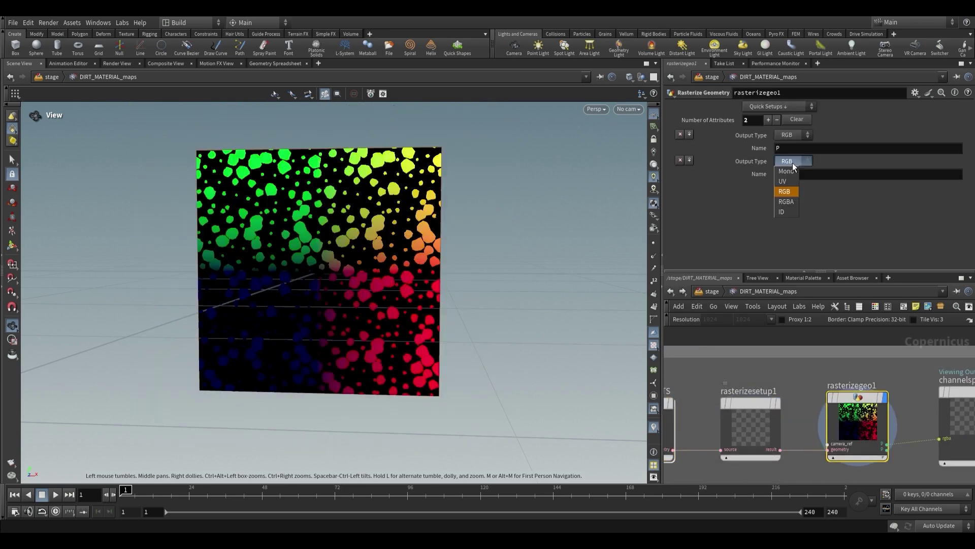
{"action": "left_click", "coordinate": [798, 162]}
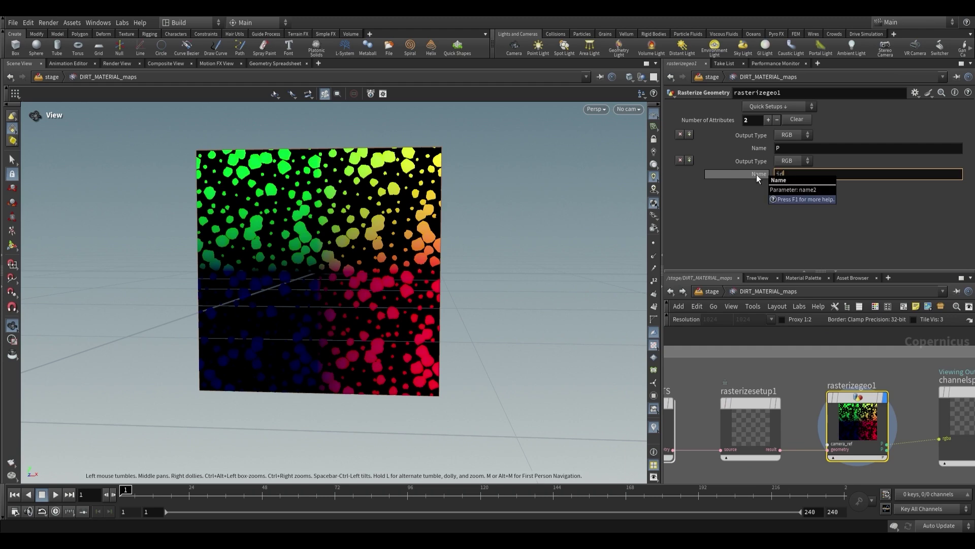
{"action": "type", "text": "id"}
{"action": "key", "text": "Return"}
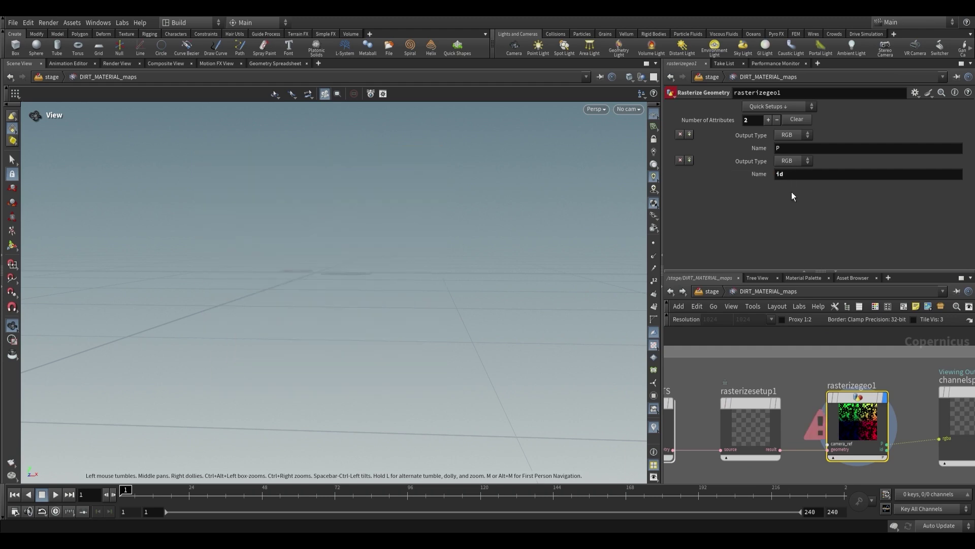
Step: Set the id attribute's output type to ID on rasterizegeo1 and display its id output
{"action": "left_click", "coordinate": [788, 209]}
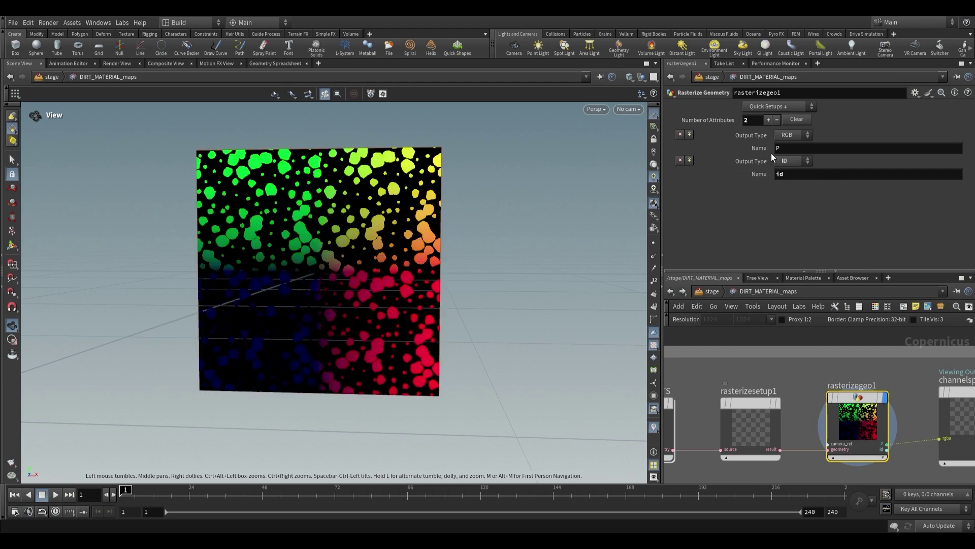
{"action": "left_click", "coordinate": [793, 428]}
{"action": "left_click", "coordinate": [802, 445]}
{"action": "left_click_drag", "start_coordinate": [392, 284], "coordinate": [366, 272]}
{"action": "scroll", "coordinate": [367, 271], "scroll_direction": "up", "scroll_amount": 3}
{"action": "scroll", "coordinate": [367, 272], "scroll_direction": "down", "scroll_amount": 3}
Step: Add a Random Mono node and connect rasterizegeo1's id output to its seed input
{"action": "scroll", "coordinate": [755, 411], "scroll_direction": "down", "scroll_amount": 5}
{"action": "middle_click_drag", "start_coordinate": [755, 410], "coordinate": [742, 398]}
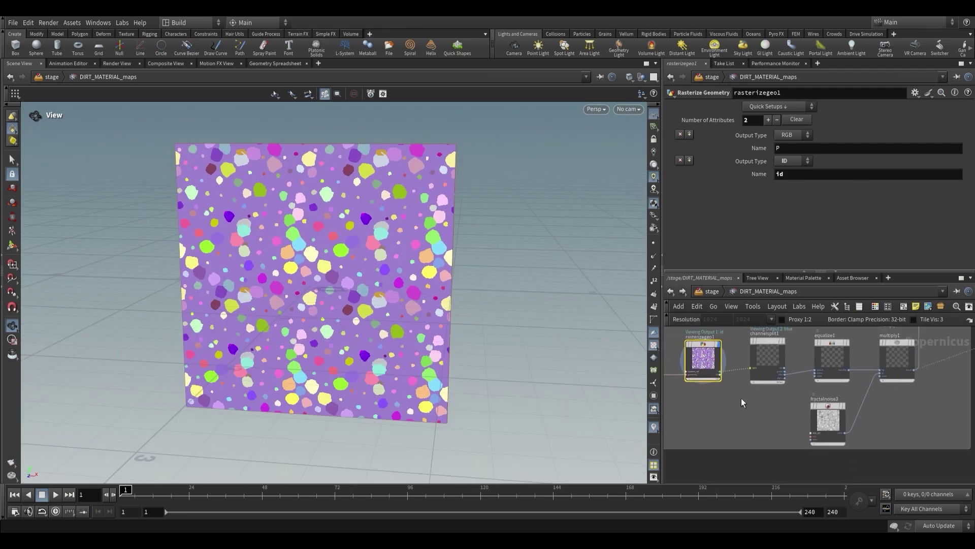
{"action": "left_click", "coordinate": [721, 377]}
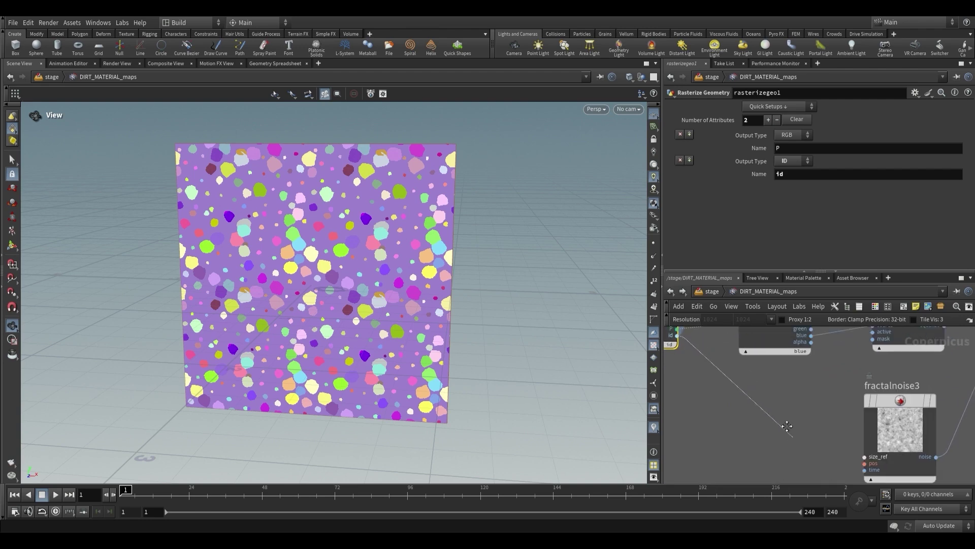
{"action": "key", "text": "Tab"}
{"action": "type", "text": "random mono"}
{"action": "key", "text": "Return"}
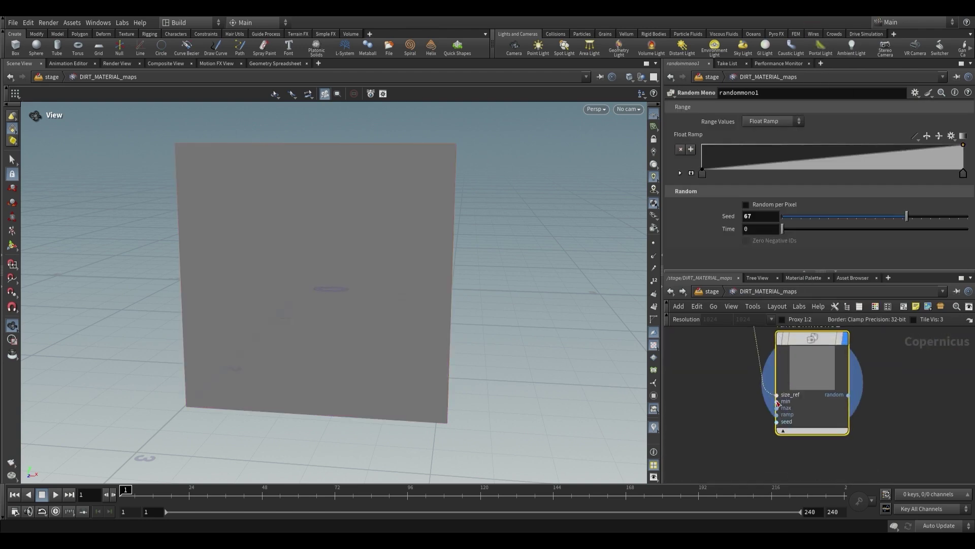
{"action": "left_click_drag", "start_coordinate": [767, 390], "coordinate": [777, 422]}
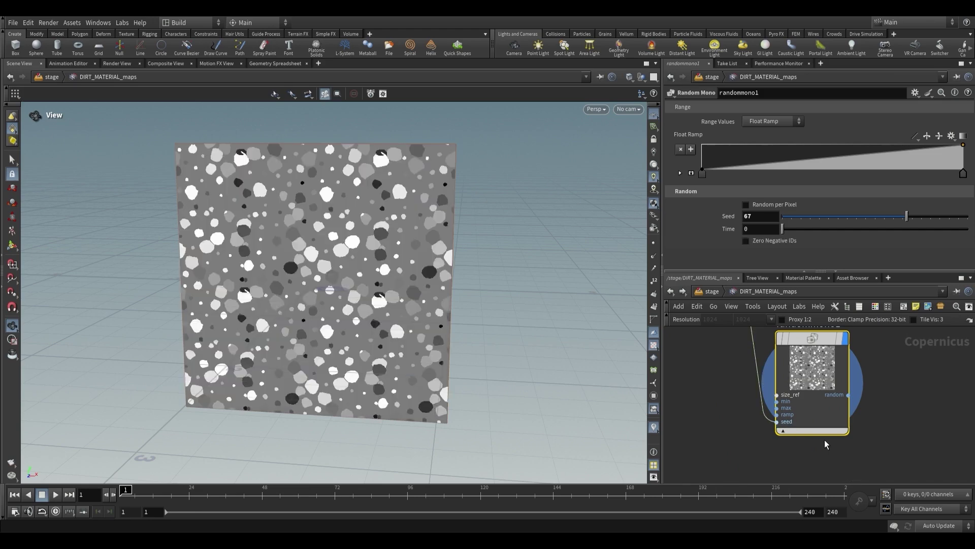
Step: Set randommono1's seed to 25
{"action": "scroll", "coordinate": [337, 225], "scroll_direction": "up", "scroll_amount": 8}
{"action": "scroll", "coordinate": [338, 226], "scroll_direction": "down", "scroll_amount": 3}
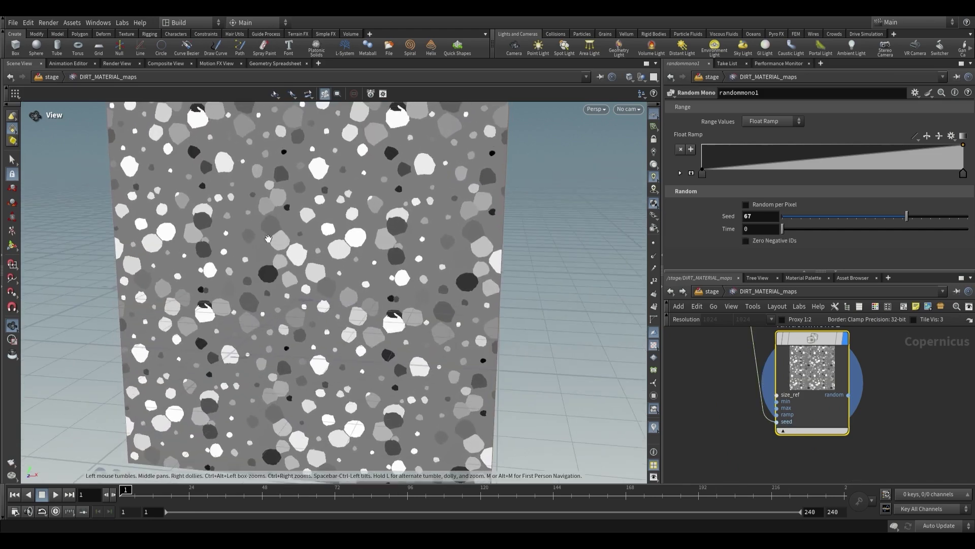
{"action": "left_click_drag", "start_coordinate": [901, 217], "coordinate": [828, 216]}
{"action": "scroll", "coordinate": [325, 289], "scroll_direction": "up", "scroll_amount": 3}
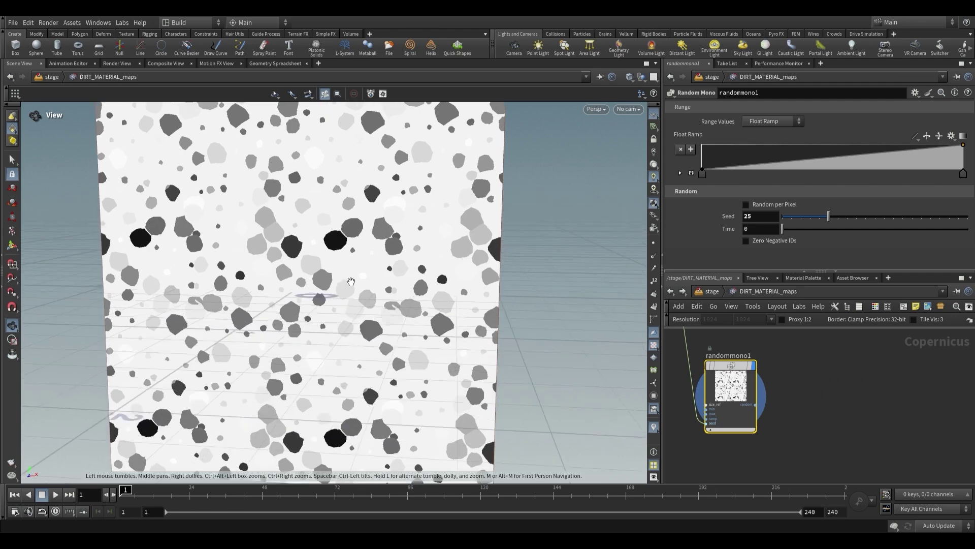
Step: Add a Ramp RGB node and connect randommono1's output to its pos input
{"action": "key", "text": "Tab"}
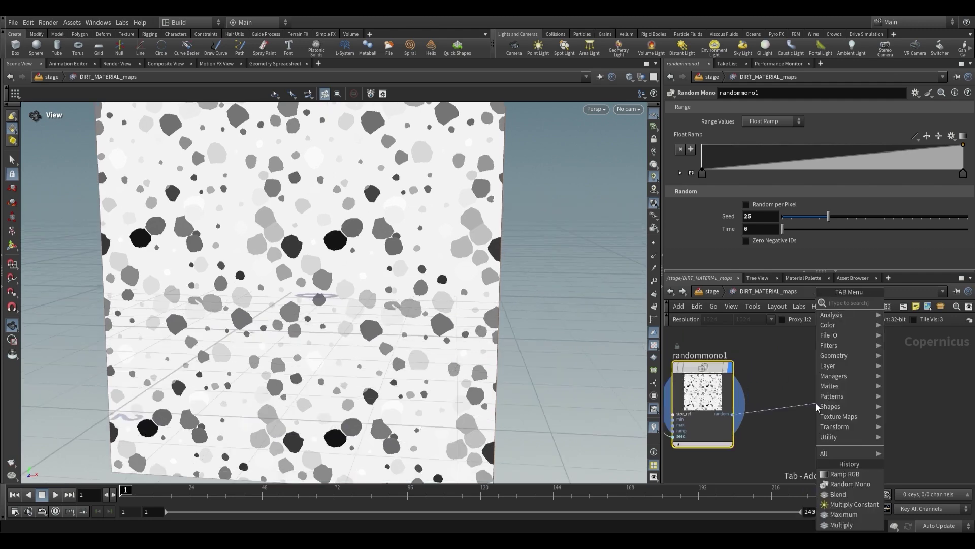
{"action": "key", "text": "Escape"}
{"action": "key", "text": "Tab"}
{"action": "type", "text": "ramp"}
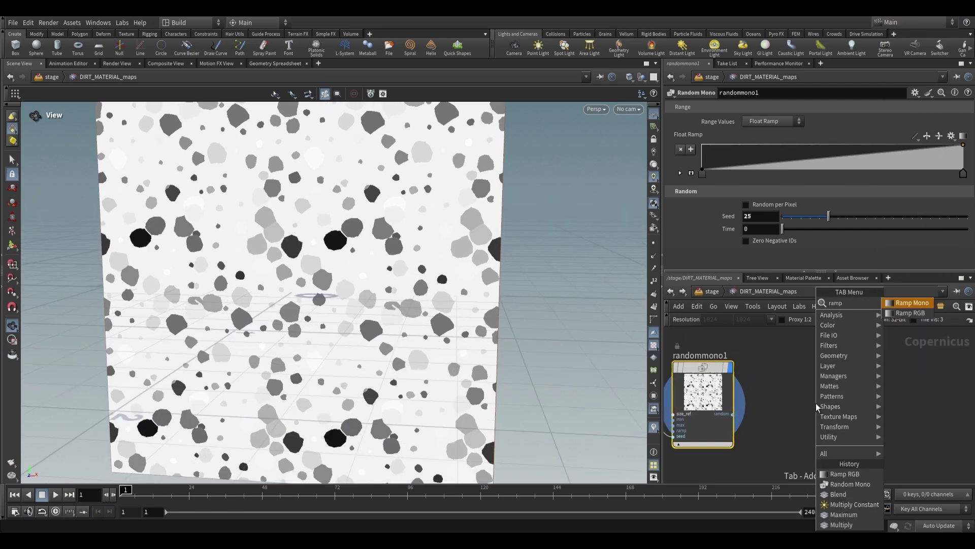
{"action": "key", "text": "Down"}
{"action": "key", "text": "Return"}
{"action": "left_click", "coordinate": [817, 403]}
{"action": "left_click_drag", "start_coordinate": [732, 414], "coordinate": [805, 437]}
{"action": "left_click", "coordinate": [804, 436]}
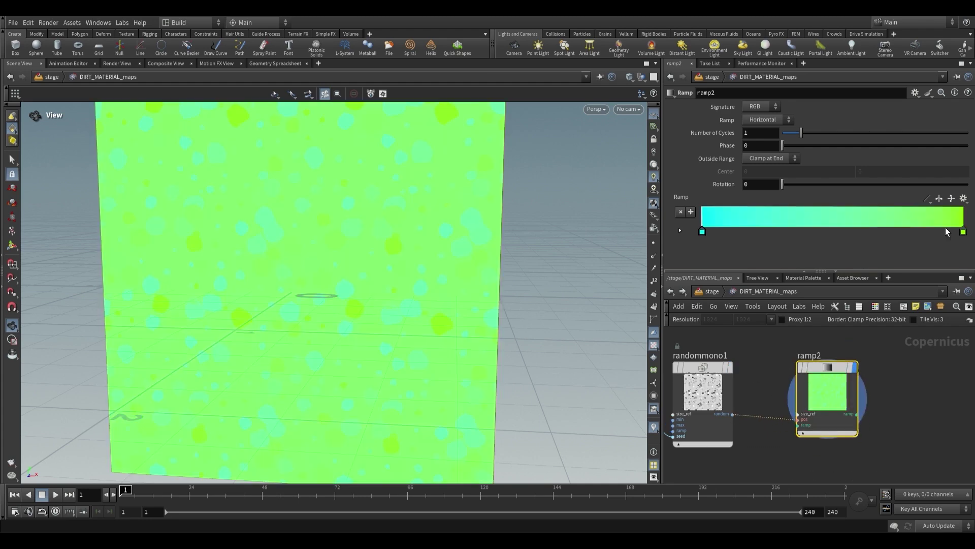
Step: Apply the Infra-Red preset to ramp2 to colour the individual stones
{"action": "left_click", "coordinate": [964, 198]}
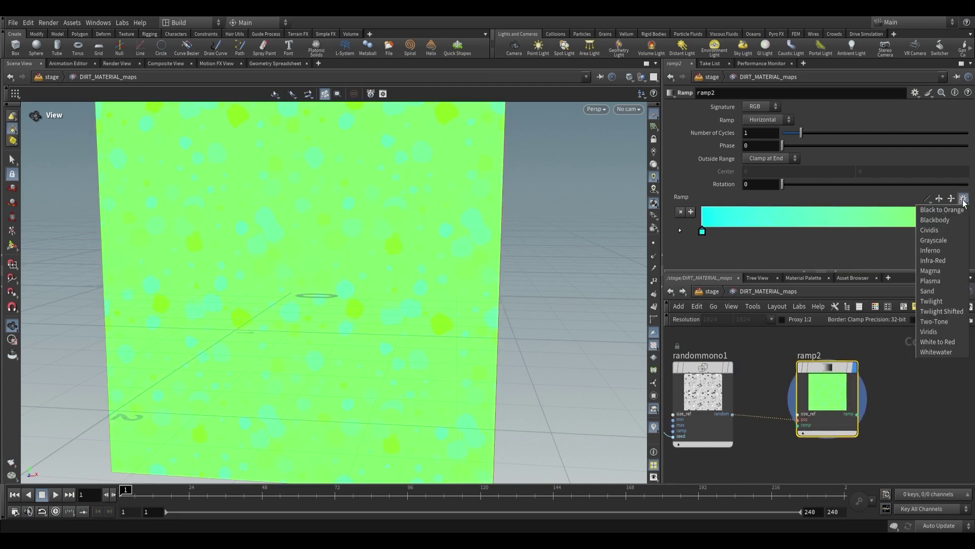
{"action": "left_click", "coordinate": [937, 263]}
{"action": "scroll", "coordinate": [390, 270], "scroll_direction": "down", "scroll_amount": 1}
{"action": "left_click_drag", "start_coordinate": [390, 269], "coordinate": [335, 294]}
{"action": "scroll", "coordinate": [892, 382], "scroll_direction": "down", "scroll_amount": 2}
Step: Insert a Multiply node between blend2 and base_color
{"action": "middle_click_drag", "start_coordinate": [892, 382], "coordinate": [830, 390]}
{"action": "scroll", "coordinate": [830, 390], "scroll_direction": "down", "scroll_amount": 4}
{"action": "left_click", "coordinate": [817, 403]}
{"action": "middle_click_drag", "start_coordinate": [959, 331], "coordinate": [806, 416]}
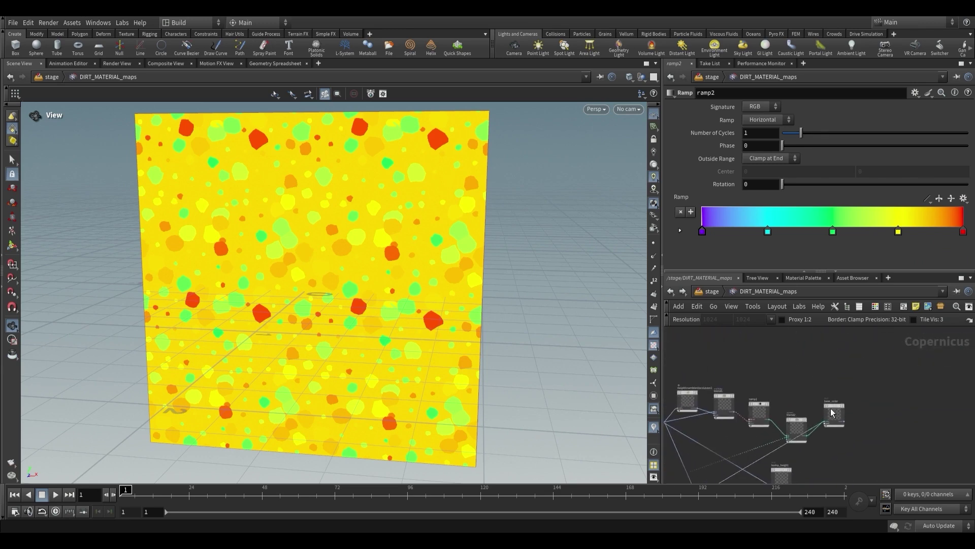
{"action": "scroll", "coordinate": [822, 415], "scroll_direction": "up", "scroll_amount": 3}
{"action": "left_click", "coordinate": [753, 454]}
{"action": "left_click_drag", "start_coordinate": [841, 407], "coordinate": [874, 418]}
{"action": "left_click_drag", "start_coordinate": [775, 433], "coordinate": [767, 417]}
{"action": "key", "text": "Tab"}
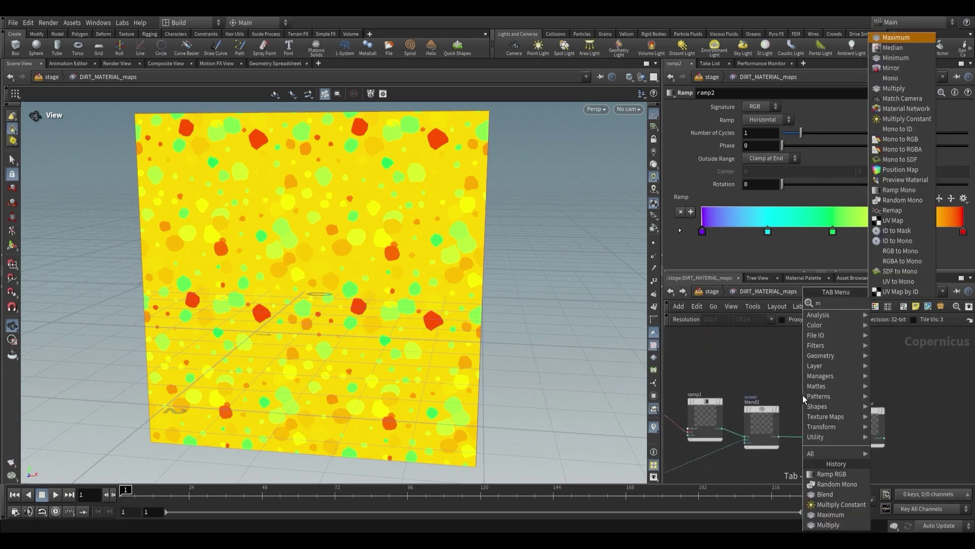
{"action": "key", "text": "Return"}
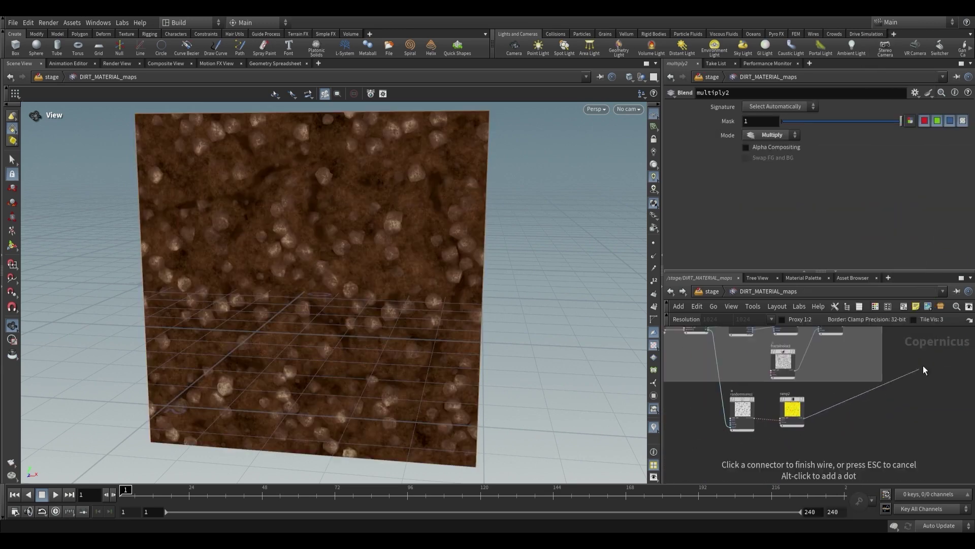
Step: Connect ramp2's output to multiply2's fg input
{"action": "middle_click_drag", "start_coordinate": [924, 370], "coordinate": [705, 429]}
{"action": "scroll", "coordinate": [820, 370], "scroll_direction": "up", "scroll_amount": 3}
{"action": "middle_click_drag", "start_coordinate": [821, 370], "coordinate": [781, 449]}
{"action": "scroll", "coordinate": [781, 450], "scroll_direction": "up", "scroll_amount": 4}
{"action": "left_click", "coordinate": [776, 384]}
Step: Compare multiply2's tinted colour with blend2's original colour
{"action": "left_click_drag", "start_coordinate": [339, 305], "coordinate": [361, 273]}
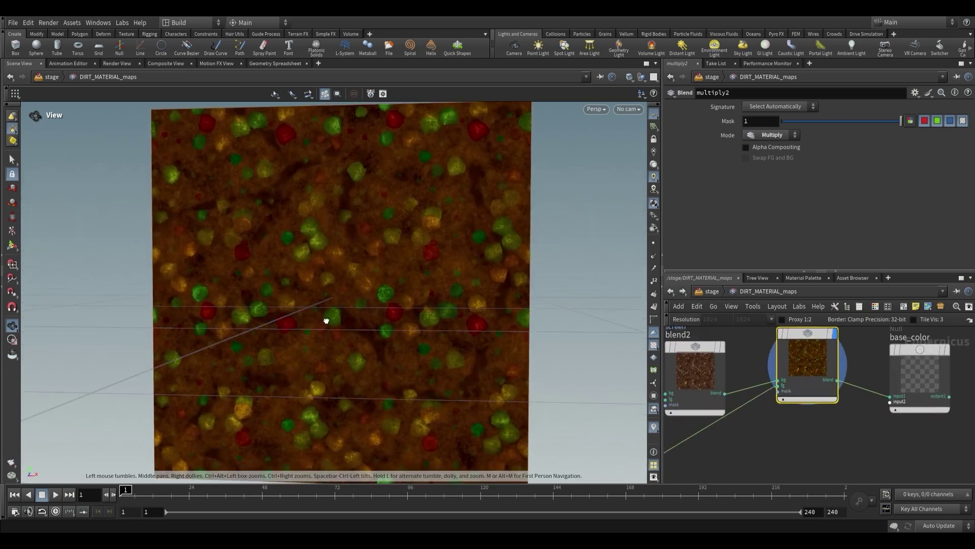
{"action": "left_click_drag", "start_coordinate": [326, 319], "coordinate": [429, 324]}
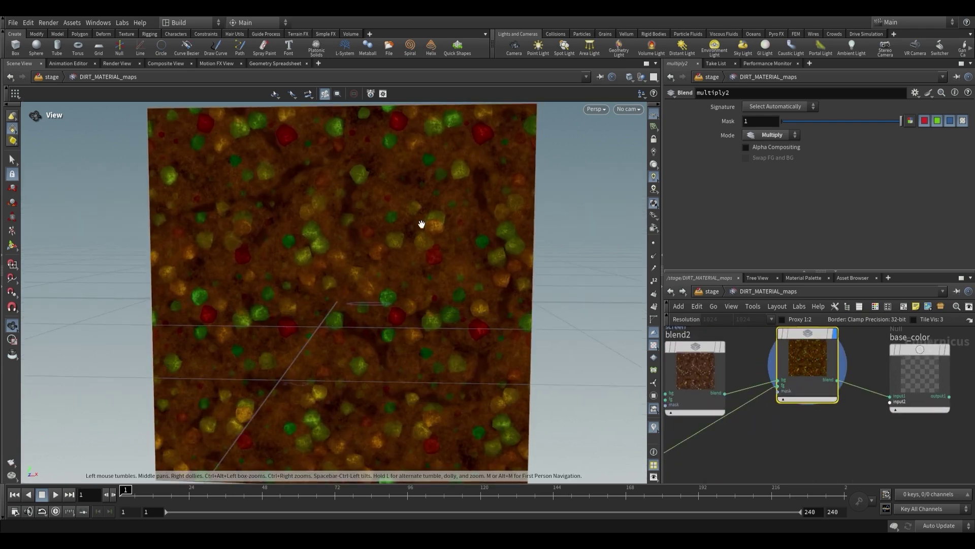
{"action": "left_click_drag", "start_coordinate": [421, 224], "coordinate": [406, 275]}
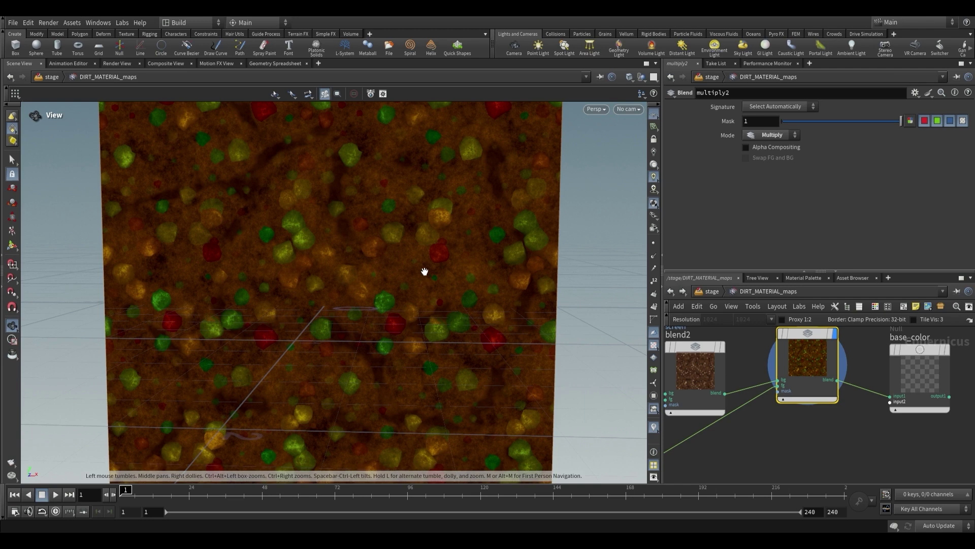
{"action": "left_click", "coordinate": [726, 376]}
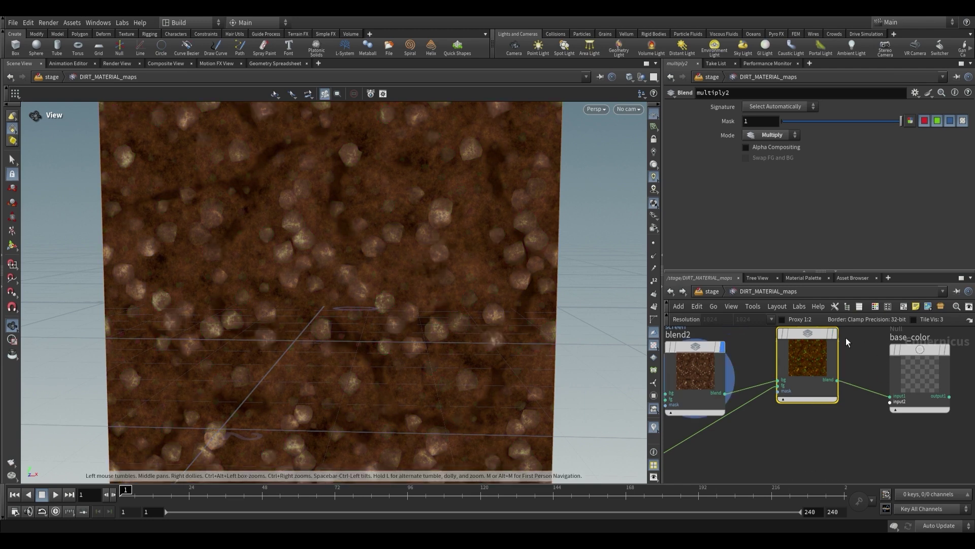
{"action": "left_click", "coordinate": [835, 334]}
Step: Display the stone height output of multiply1
{"action": "middle_click_drag", "start_coordinate": [759, 392], "coordinate": [899, 371]}
{"action": "scroll", "coordinate": [823, 402], "scroll_direction": "up", "scroll_amount": 2}
{"action": "scroll", "coordinate": [824, 396], "scroll_direction": "down", "scroll_amount": 2}
{"action": "scroll", "coordinate": [899, 371], "scroll_direction": "down", "scroll_amount": 2}
{"action": "middle_click_drag", "start_coordinate": [792, 432], "coordinate": [949, 358]}
{"action": "scroll", "coordinate": [833, 390], "scroll_direction": "up", "scroll_amount": 2}
{"action": "left_click", "coordinate": [828, 389]}
{"action": "left_click_drag", "start_coordinate": [381, 294], "coordinate": [368, 291]}
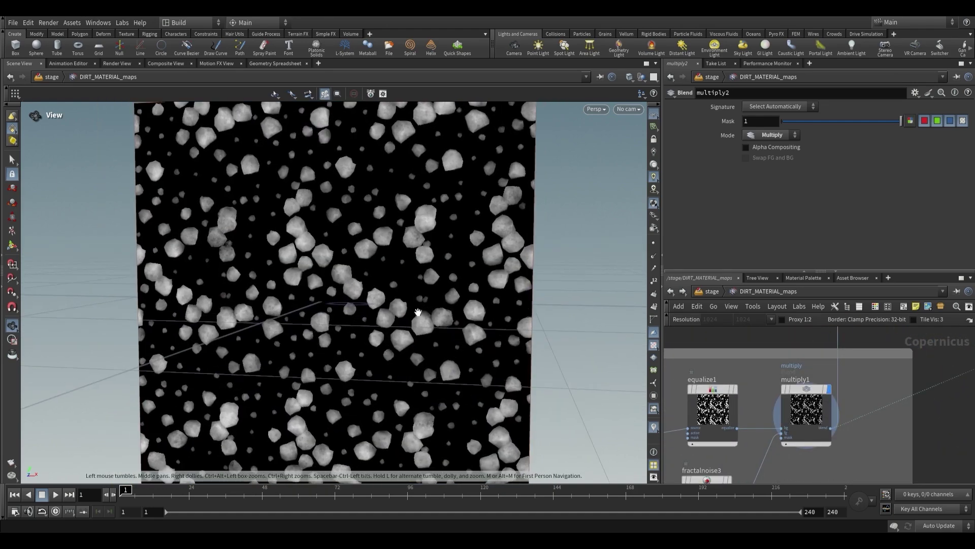
{"action": "scroll", "coordinate": [837, 410], "scroll_direction": "up", "scroll_amount": 2}
Step: Try using multiply1's output as the mask of multiply2, and display multiply2
{"action": "left_click", "coordinate": [829, 437]}
{"action": "scroll", "coordinate": [884, 384], "scroll_direction": "down", "scroll_amount": 4}
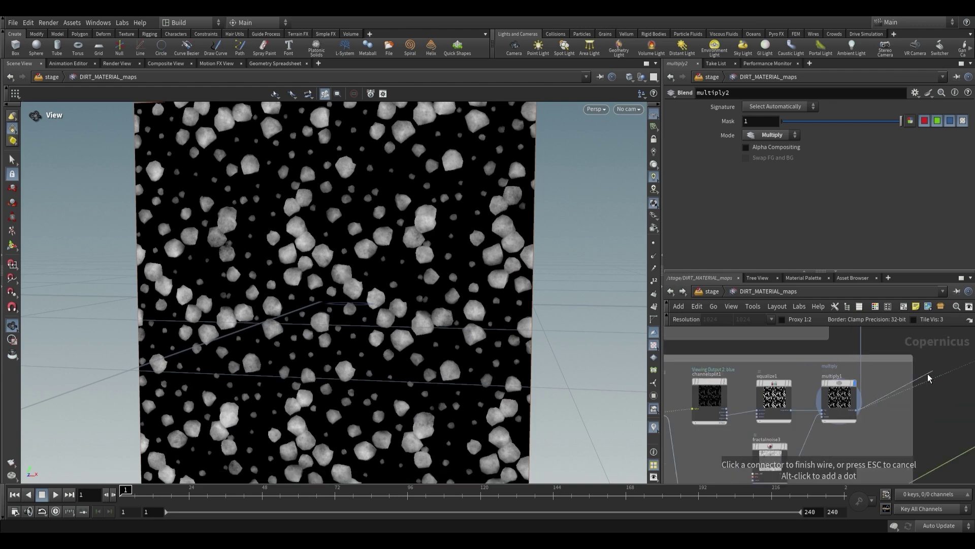
{"action": "middle_click_drag", "start_coordinate": [938, 374], "coordinate": [762, 429]}
{"action": "middle_click_drag", "start_coordinate": [881, 365], "coordinate": [719, 424]}
{"action": "middle_click_drag", "start_coordinate": [944, 371], "coordinate": [823, 390]}
{"action": "scroll", "coordinate": [888, 387], "scroll_direction": "up", "scroll_amount": 2}
{"action": "scroll", "coordinate": [884, 389], "scroll_direction": "up", "scroll_amount": 2}
{"action": "left_click", "coordinate": [768, 409]}
{"action": "left_click", "coordinate": [837, 340]}
Step: Examine how strongly the masked multiply2 result tints the stones and the dirt
{"action": "left_click_drag", "start_coordinate": [436, 298], "coordinate": [456, 321]}
{"action": "scroll", "coordinate": [711, 414], "scroll_direction": "down", "scroll_amount": 3}
{"action": "middle_click_drag", "start_coordinate": [683, 450], "coordinate": [809, 399]}
{"action": "middle_click_drag", "start_coordinate": [940, 351], "coordinate": [798, 375]}
{"action": "scroll", "coordinate": [799, 374], "scroll_direction": "up", "scroll_amount": 2}
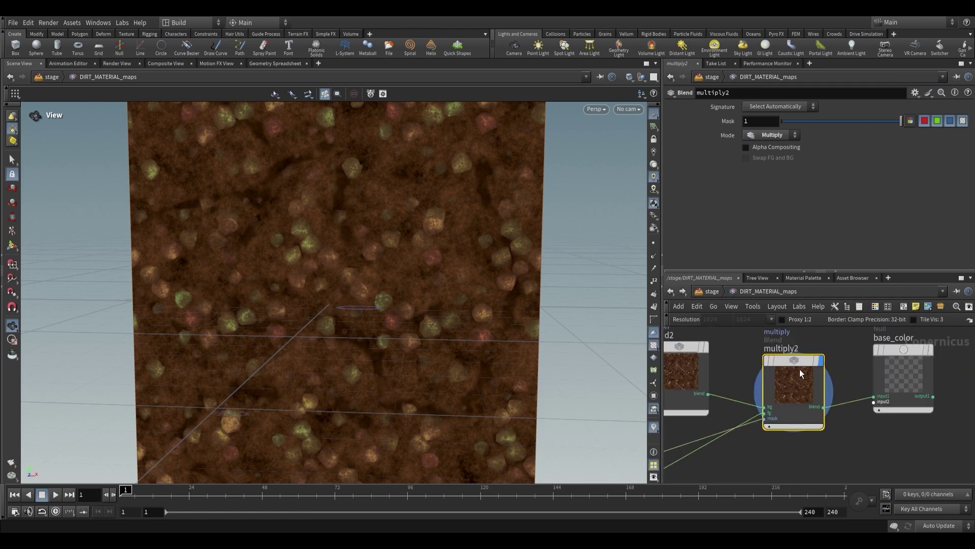
{"action": "scroll", "coordinate": [341, 348], "scroll_direction": "down", "scroll_amount": 3}
{"action": "middle_click_drag", "start_coordinate": [342, 348], "coordinate": [385, 315]}
{"action": "left_click_drag", "start_coordinate": [385, 316], "coordinate": [379, 321]}
{"action": "middle_click_drag", "start_coordinate": [378, 321], "coordinate": [378, 334]}
Step: Add a Remap node, connect equalize1's output to its source input and display it
{"action": "scroll", "coordinate": [854, 420], "scroll_direction": "down", "scroll_amount": 3}
{"action": "middle_click_drag", "start_coordinate": [675, 454], "coordinate": [896, 381]}
{"action": "scroll", "coordinate": [802, 408], "scroll_direction": "up", "scroll_amount": 3}
{"action": "scroll", "coordinate": [816, 388], "scroll_direction": "up", "scroll_amount": 3}
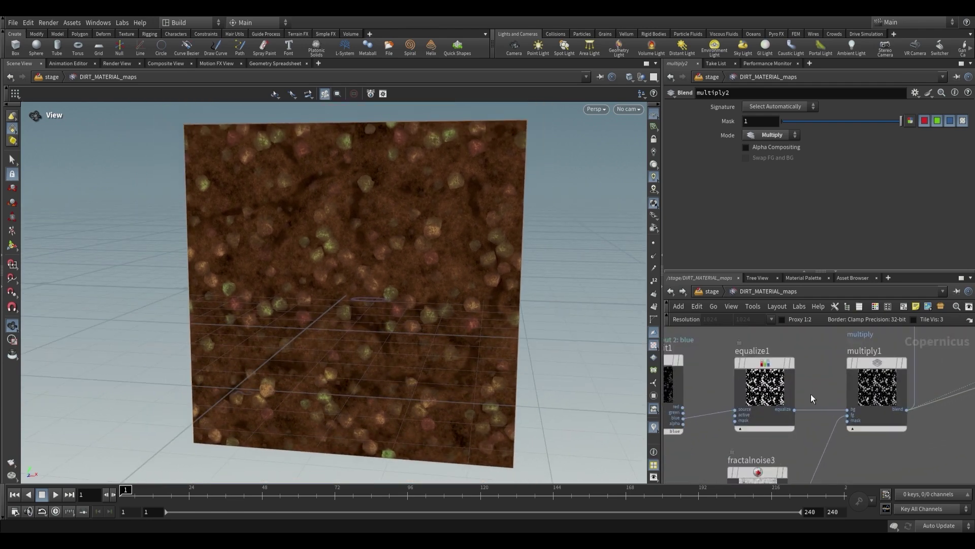
{"action": "left_click", "coordinate": [795, 410]}
{"action": "scroll", "coordinate": [813, 406], "scroll_direction": "down", "scroll_amount": 3}
{"action": "middle_click_drag", "start_coordinate": [944, 379], "coordinate": [812, 401]}
{"action": "scroll", "coordinate": [823, 401], "scroll_direction": "up", "scroll_amount": 4}
{"action": "key", "text": "Tab"}
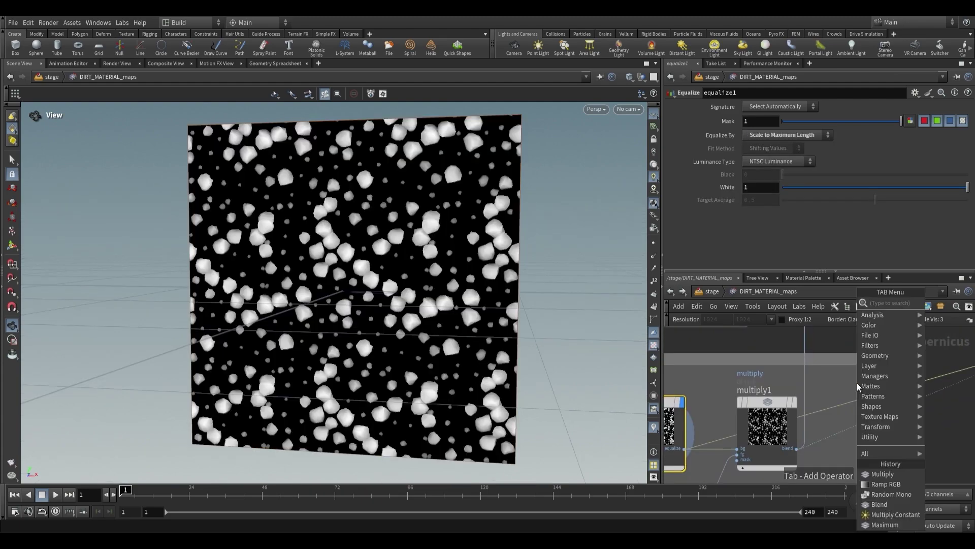
{"action": "type", "text": "null"}
{"action": "key", "text": "Return"}
{"action": "left_click", "coordinate": [857, 382]}
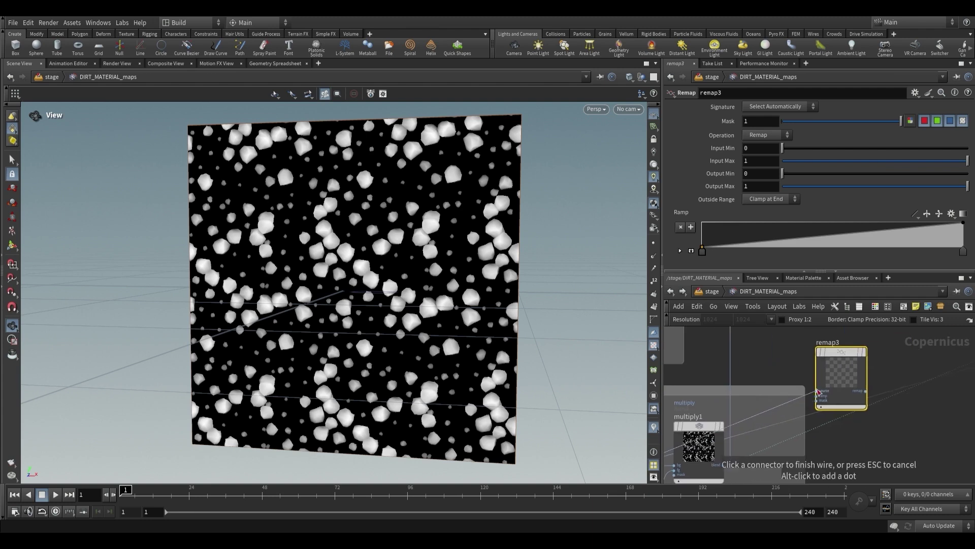
{"action": "left_click", "coordinate": [824, 385]}
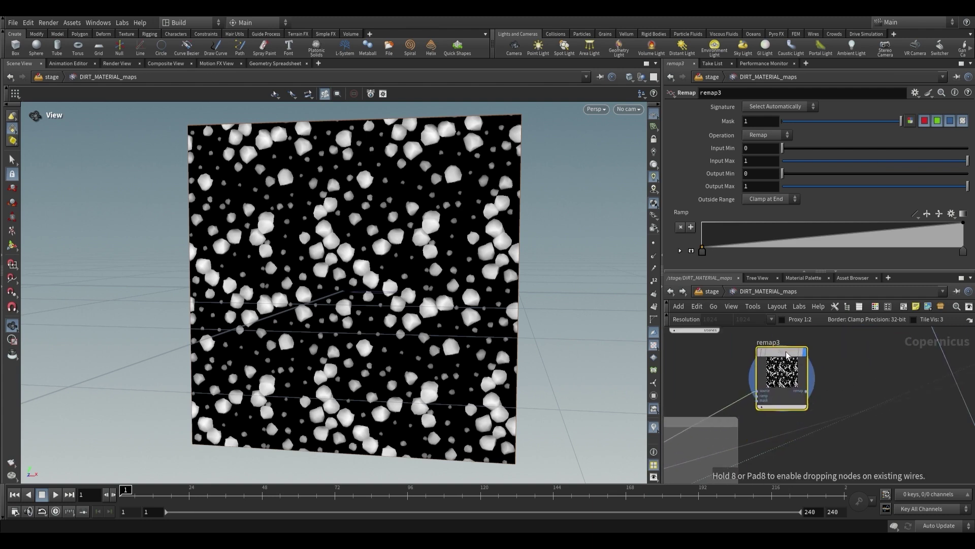
Step: Set remap3's Input Max to 0.03 to turn the stone heights into a solid mask
{"action": "scroll", "coordinate": [295, 261], "scroll_direction": "up", "scroll_amount": 3}
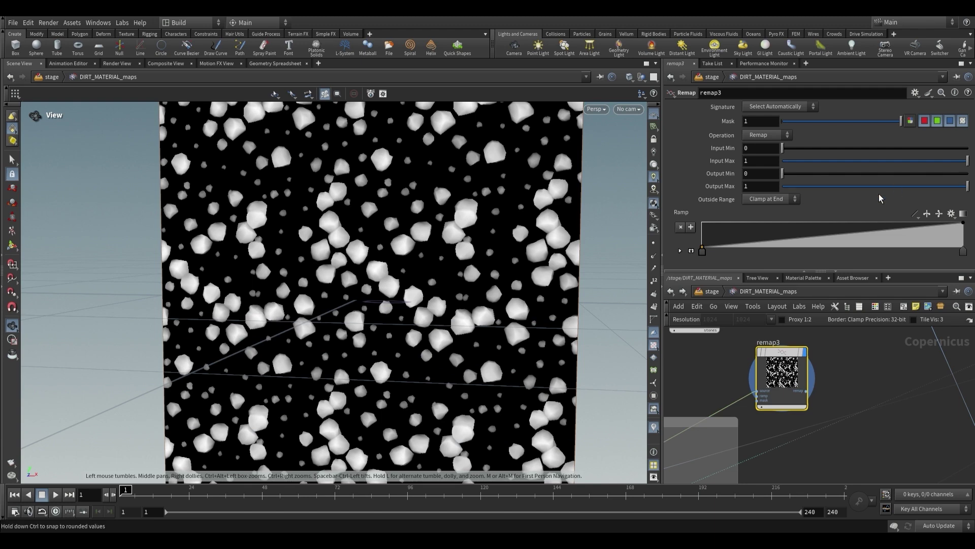
{"action": "left_click_drag", "start_coordinate": [929, 161], "coordinate": [791, 168]}
{"action": "left_click_drag", "start_coordinate": [791, 168], "coordinate": [788, 168]}
Step: Connect remap3's output to multiply2's mask input and display multiply2
{"action": "left_click", "coordinate": [806, 391]}
{"action": "middle_click_drag", "start_coordinate": [915, 376], "coordinate": [828, 412]}
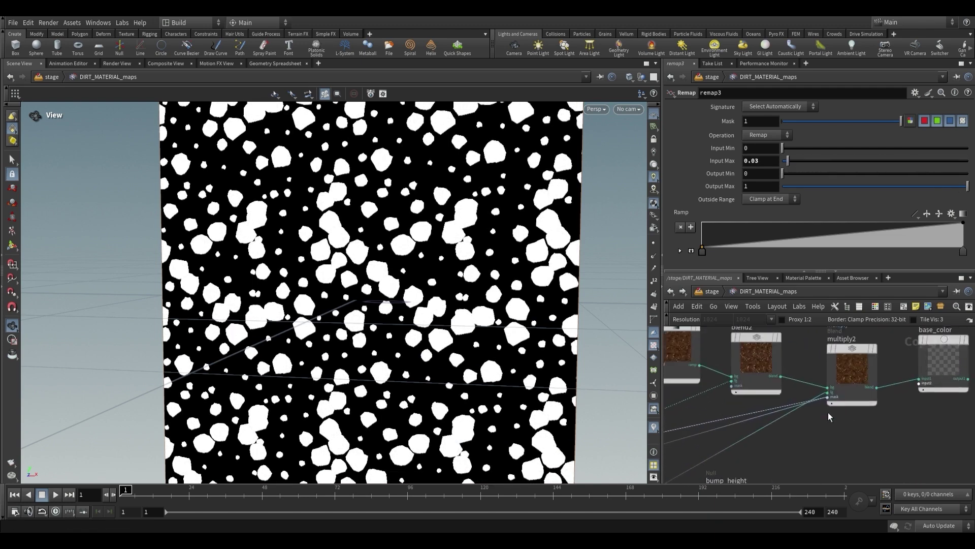
{"action": "scroll", "coordinate": [828, 412], "scroll_direction": "up", "scroll_amount": 2}
{"action": "left_click", "coordinate": [828, 394]}
{"action": "left_click", "coordinate": [884, 337]}
{"action": "scroll", "coordinate": [457, 325], "scroll_direction": "up", "scroll_amount": 4}
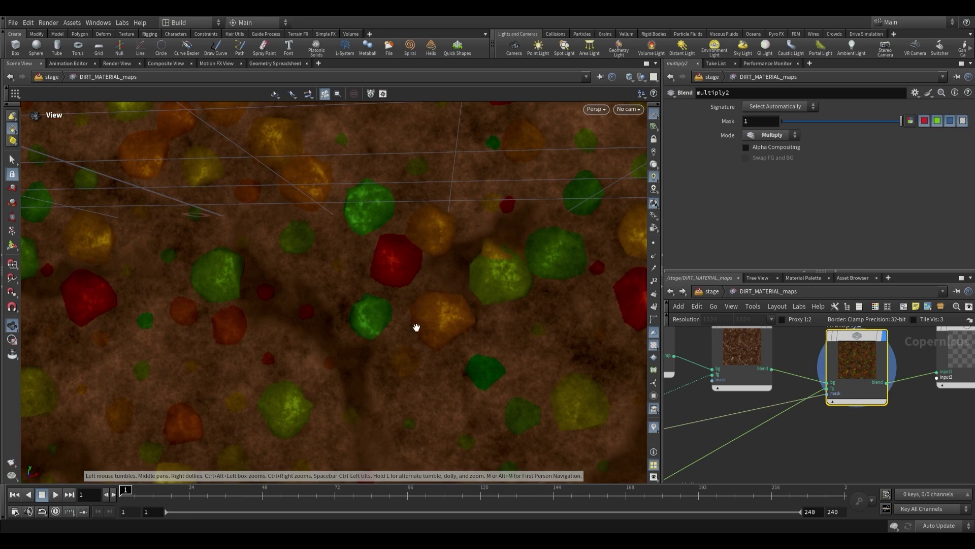
{"action": "left_click_drag", "start_coordinate": [452, 333], "coordinate": [449, 331]}
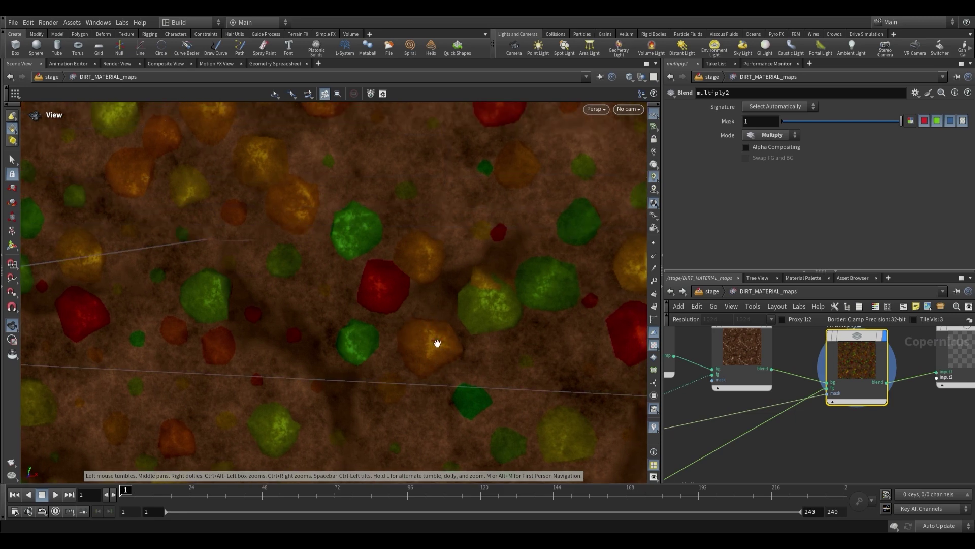
{"action": "scroll", "coordinate": [433, 294], "scroll_direction": "down", "scroll_amount": 6}
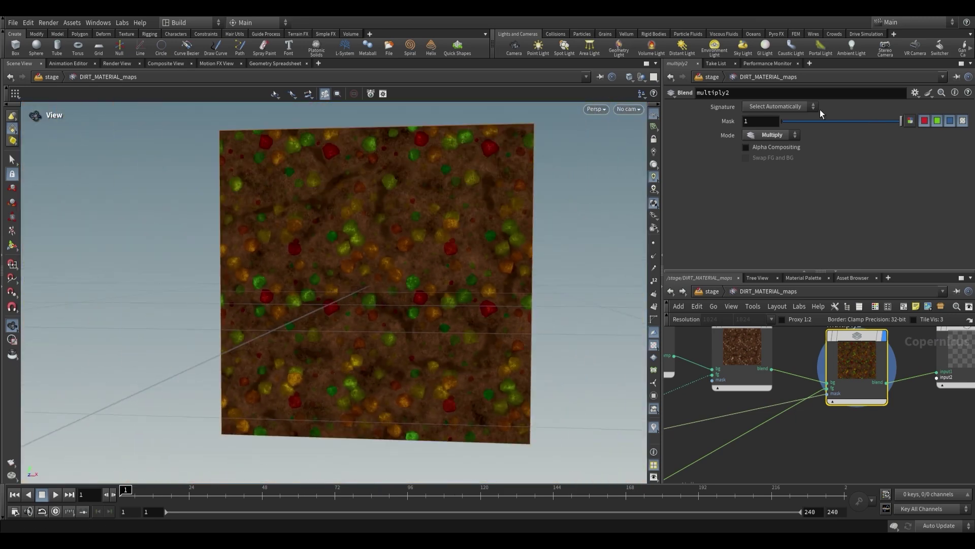
Step: Return to the stage and inspect the rendered sphere with its coloured stones
{"action": "left_click_drag", "start_coordinate": [892, 125], "coordinate": [933, 128]}
{"action": "key", "text": "u"}
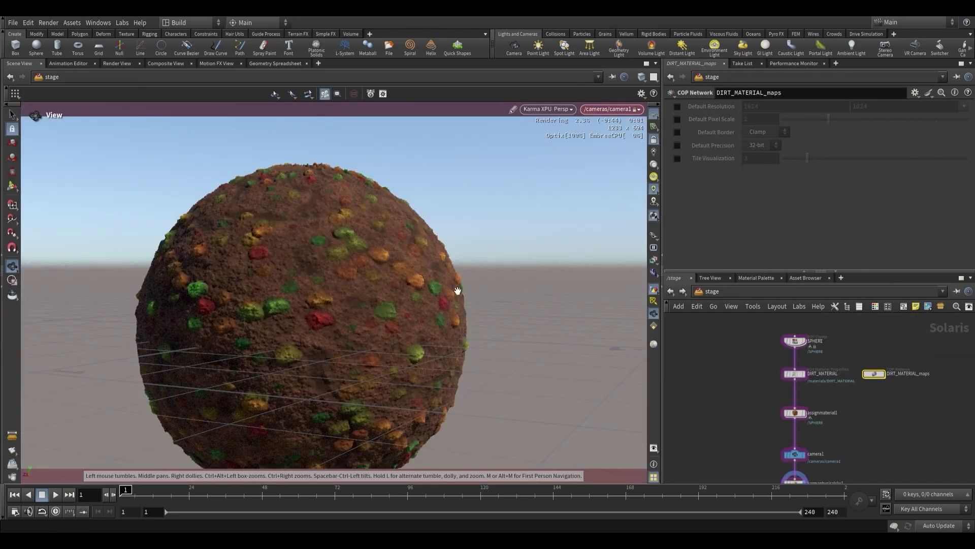
{"action": "left_click_drag", "start_coordinate": [458, 290], "coordinate": [375, 310]}
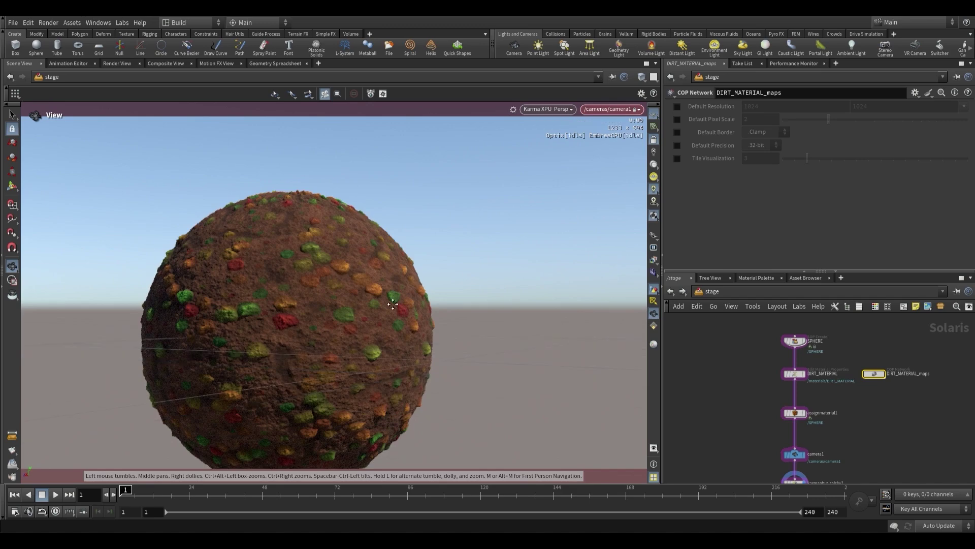
Step: Reopen DIRT_MATERIAL_maps and remove the yellow, green and cyan stops from ramp2, keeping only the two end stops
{"action": "double_click", "coordinate": [873, 373]}
{"action": "scroll", "coordinate": [843, 420], "scroll_direction": "down", "scroll_amount": 4}
{"action": "middle_click_drag", "start_coordinate": [711, 460], "coordinate": [909, 355]}
{"action": "scroll", "coordinate": [767, 408], "scroll_direction": "up", "scroll_amount": 3}
{"action": "left_click", "coordinate": [764, 406]}
{"action": "left_click", "coordinate": [898, 233]}
{"action": "left_click_drag", "start_coordinate": [898, 234], "coordinate": [885, 267]}
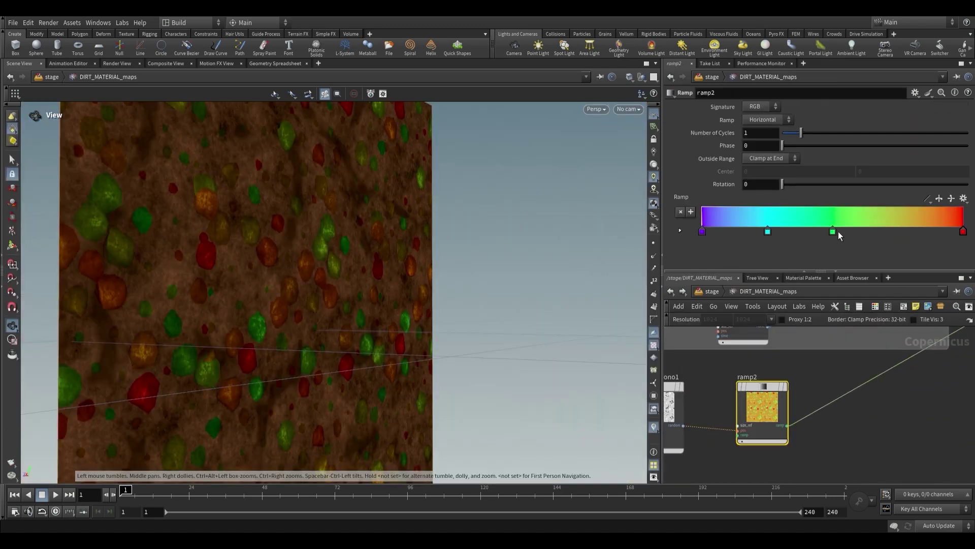
{"action": "left_click_drag", "start_coordinate": [833, 232], "coordinate": [812, 270]}
{"action": "left_click_drag", "start_coordinate": [767, 232], "coordinate": [717, 257]}
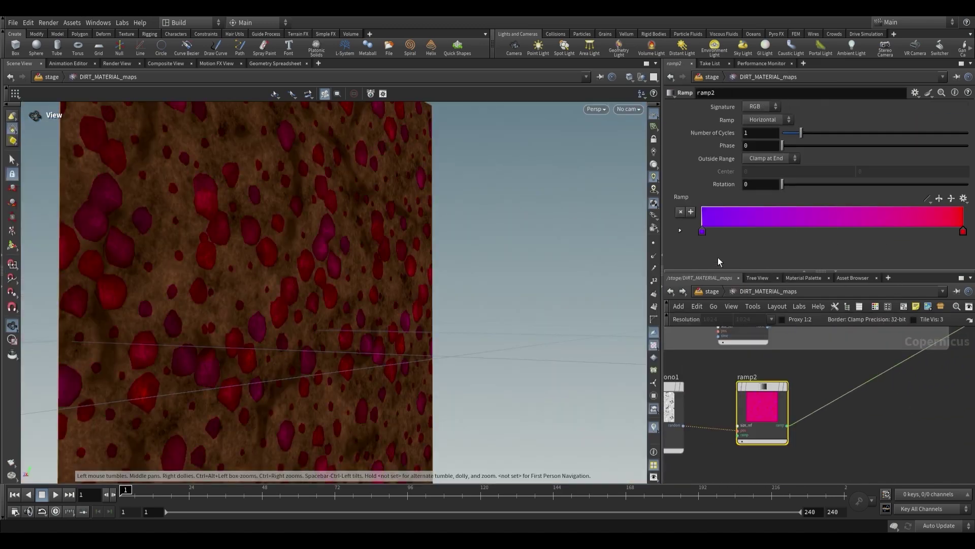
Step: Adjust the colour of ramp2's remaining stops and return to the stage to render the sphere
{"action": "double_click", "coordinate": [702, 233]}
{"action": "left_click", "coordinate": [964, 121]}
{"action": "key", "text": "u"}
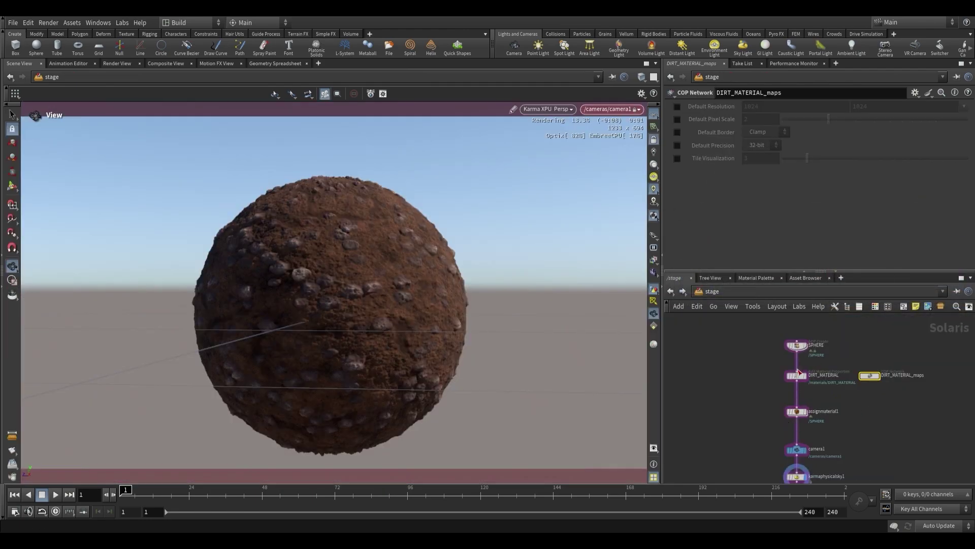
Step: Add a Render Geometry Settings node below karmaphysicalsky1 and target the /SPHERE/ primitives
{"action": "scroll", "coordinate": [838, 365], "scroll_direction": "up", "scroll_amount": 2}
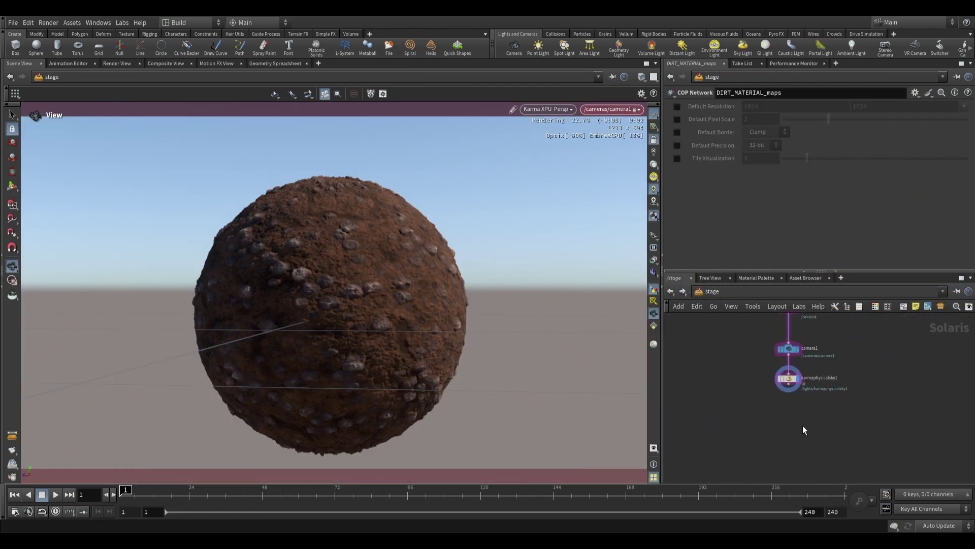
{"action": "key", "text": "Tab"}
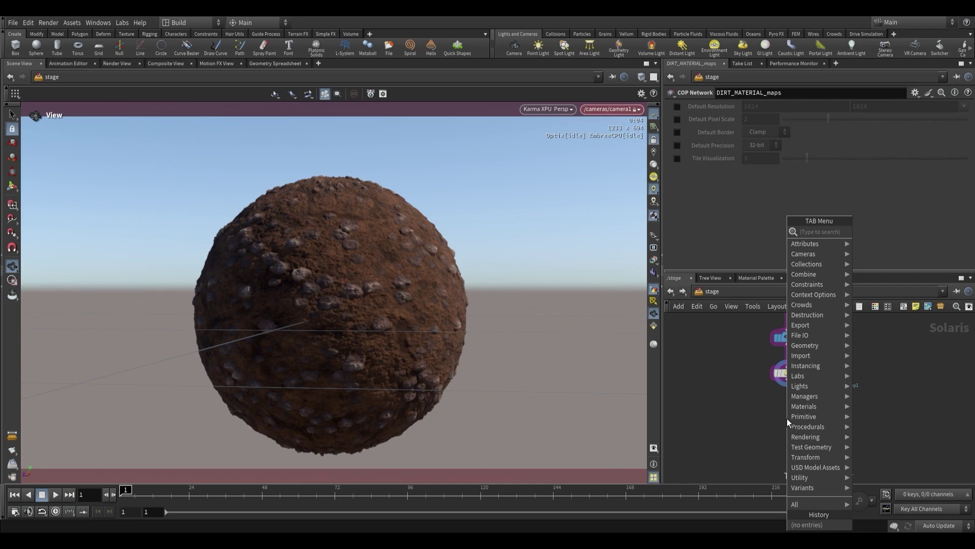
{"action": "type", "text": "render"}
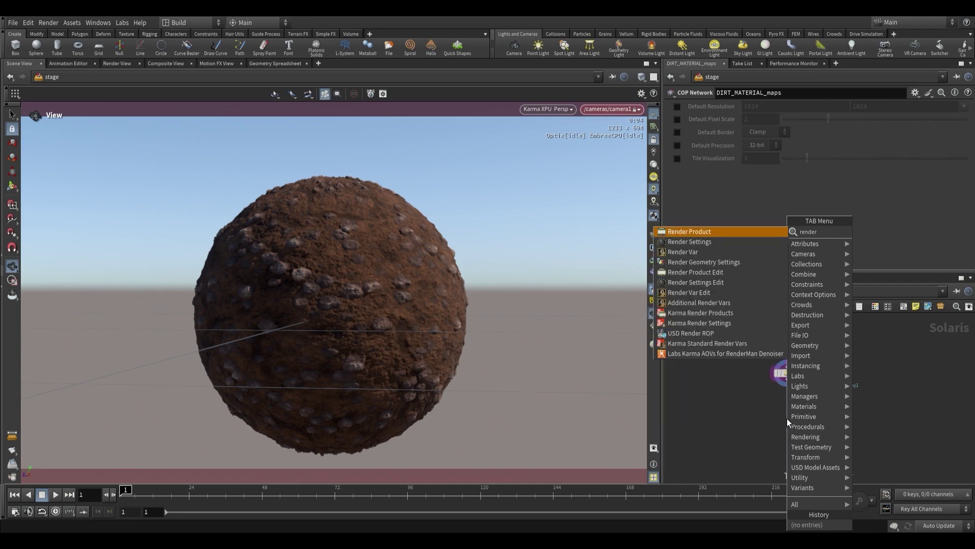
{"action": "left_click", "coordinate": [742, 262]}
{"action": "type", "text": "/SPHERE/"}
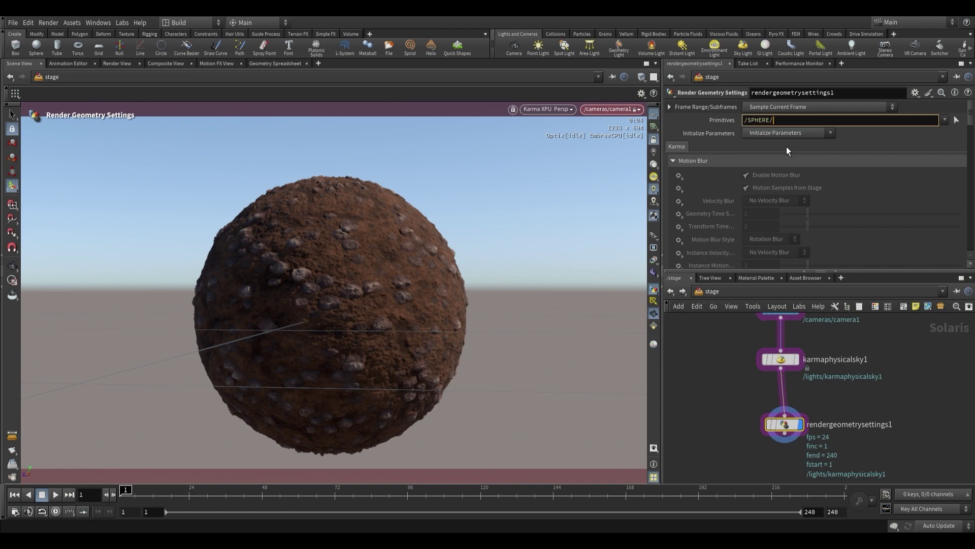
Step: Enable the Dicing Quality override at 1 on rendergeometrysettings1 and save the scene file
{"action": "scroll", "coordinate": [748, 229], "scroll_direction": "down", "scroll_amount": 10}
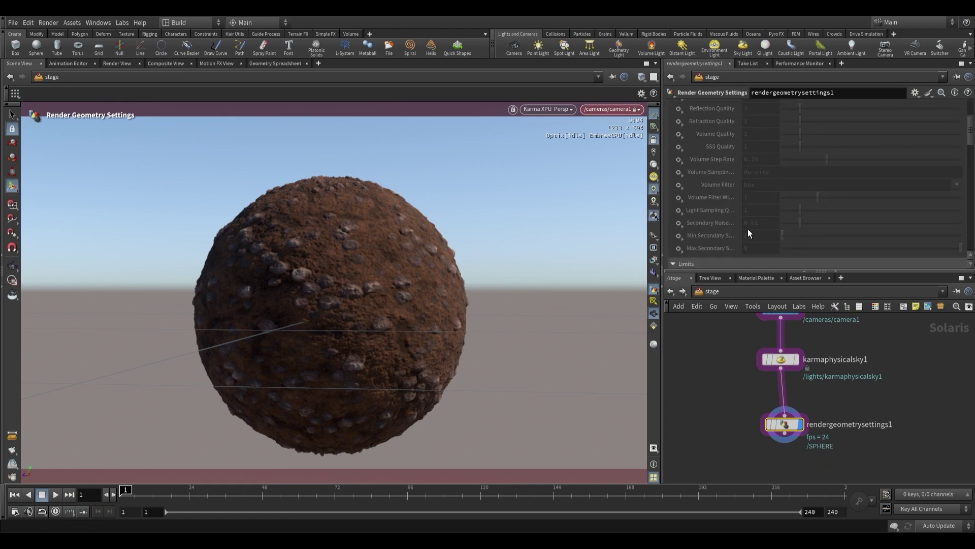
{"action": "left_click", "coordinate": [679, 183]}
{"action": "left_click", "coordinate": [694, 190]}
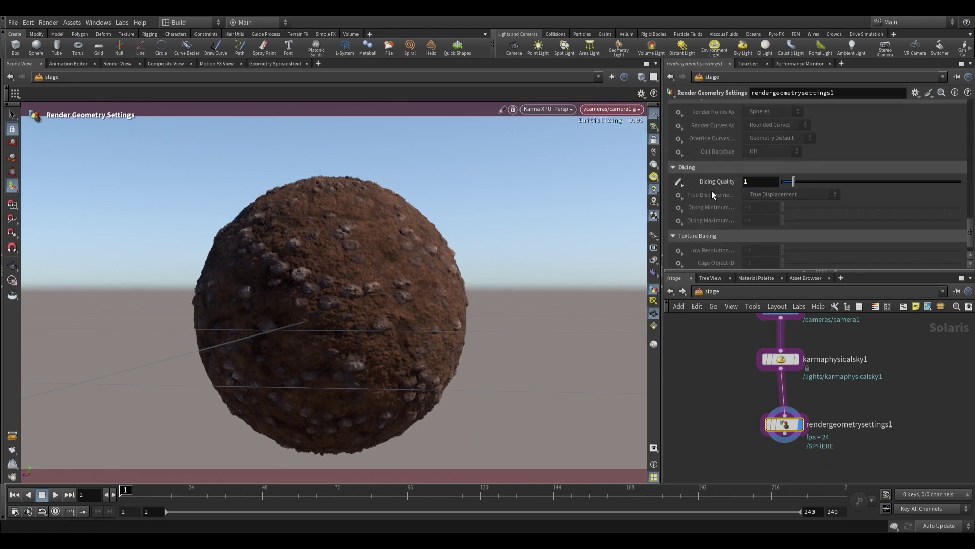
{"action": "key", "text": "ctrl+s"}
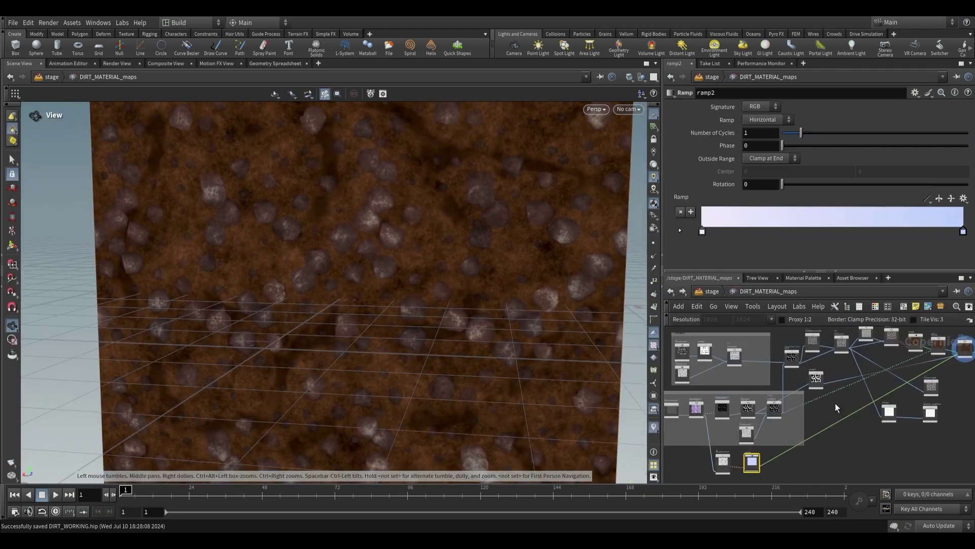
Step: Enter the SPHERE node's geometry network and add a Rubber Toy test geometry beside the sphere's node chain
{"action": "scroll", "coordinate": [835, 403], "scroll_direction": "up", "scroll_amount": 5}
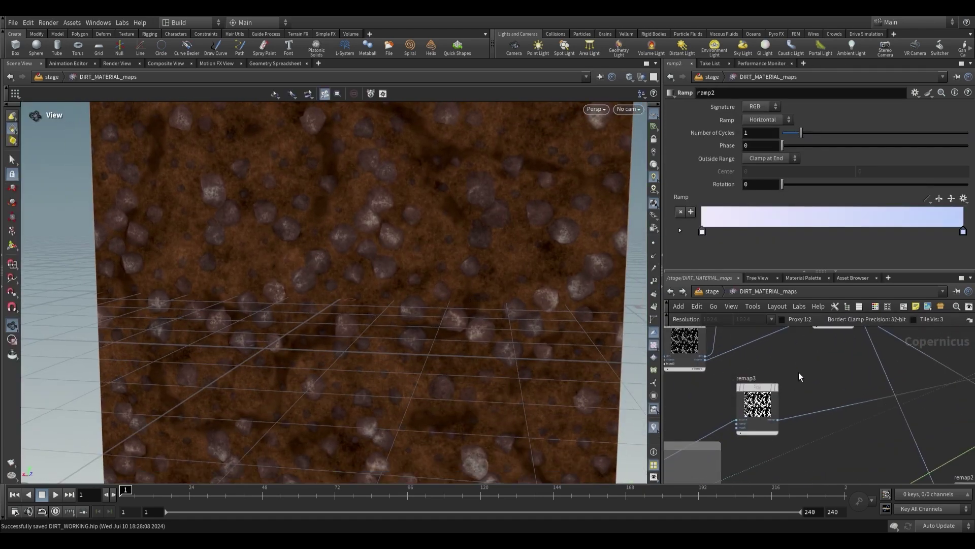
{"action": "scroll", "coordinate": [794, 380], "scroll_direction": "down", "scroll_amount": 3}
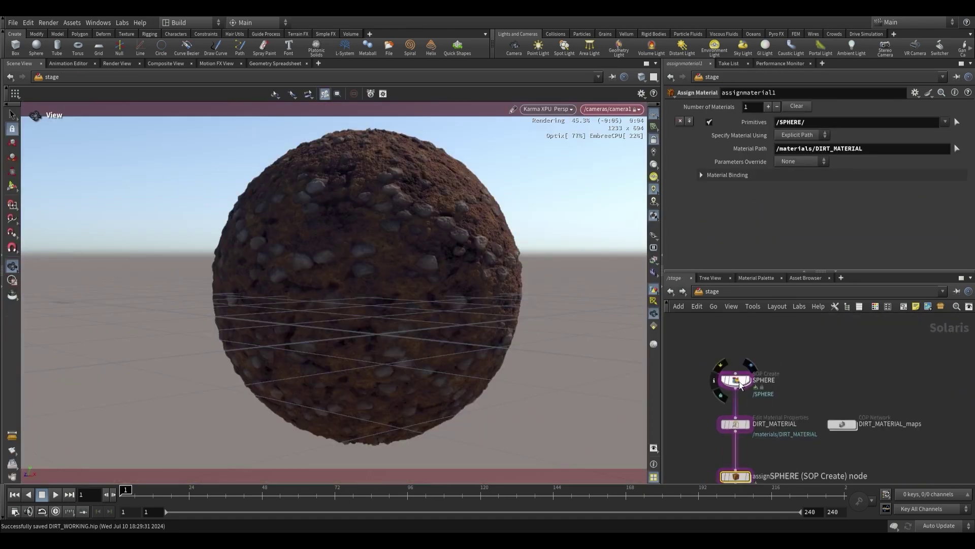
{"action": "double_click", "coordinate": [739, 381]}
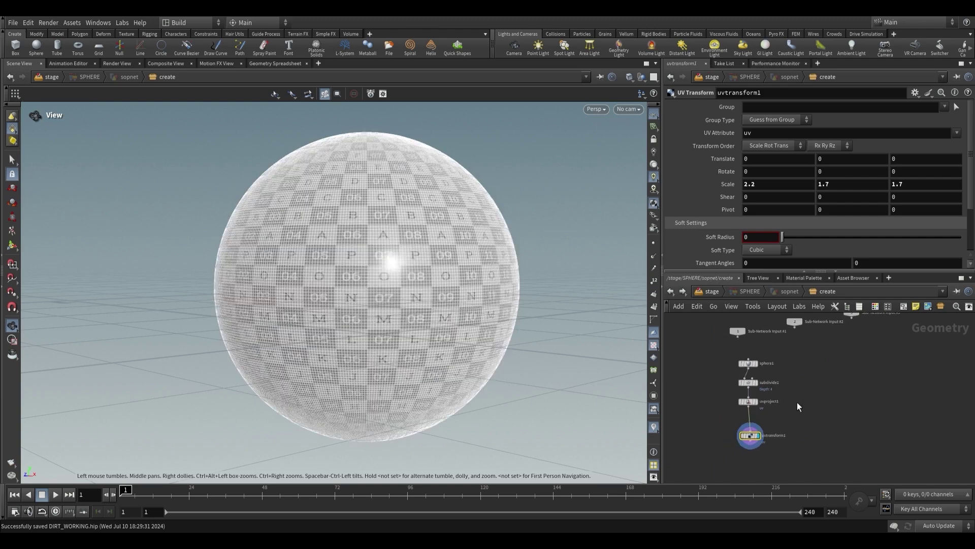
{"action": "key", "text": "Tab"}
{"action": "type", "text": "rub"}
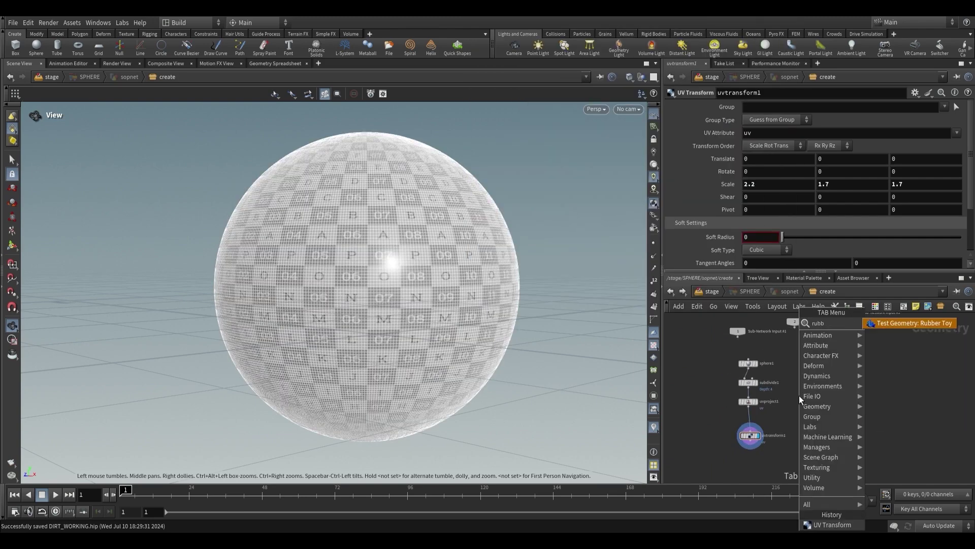
{"action": "type", "text": "be"}
{"action": "key", "text": "Return"}
{"action": "left_click", "coordinate": [800, 395]}
Step: Feed the rubber toy into uvtransform1 with a UV scale of 4.4 on all axes and return to the stage
{"action": "scroll", "coordinate": [808, 398], "scroll_direction": "up", "scroll_amount": 2}
{"action": "left_click_drag", "start_coordinate": [806, 380], "coordinate": [766, 457]}
{"action": "key", "text": "h"}
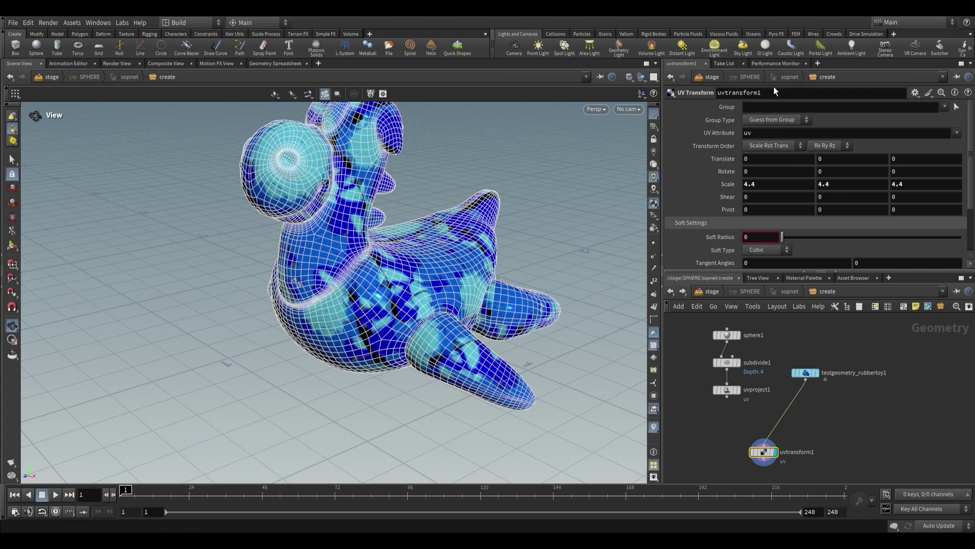
{"action": "left_click", "coordinate": [709, 76]}
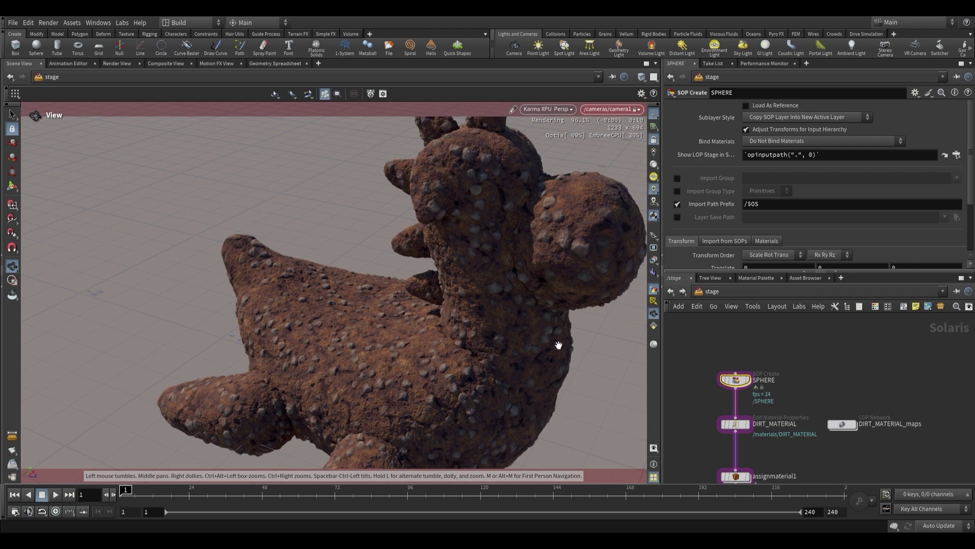
Step: Review the node network inside DIRT_MATERIAL_maps, return to the stage and save the scene file
{"action": "double_click", "coordinate": [841, 423]}
{"action": "scroll", "coordinate": [811, 399], "scroll_direction": "down", "scroll_amount": 7}
{"action": "middle_click_drag", "start_coordinate": [858, 392], "coordinate": [960, 330]}
{"action": "scroll", "coordinate": [786, 370], "scroll_direction": "up", "scroll_amount": 5}
{"action": "middle_click_drag", "start_coordinate": [786, 370], "coordinate": [808, 358]}
{"action": "key", "text": "u"}
{"action": "key", "text": "ctrl+s"}
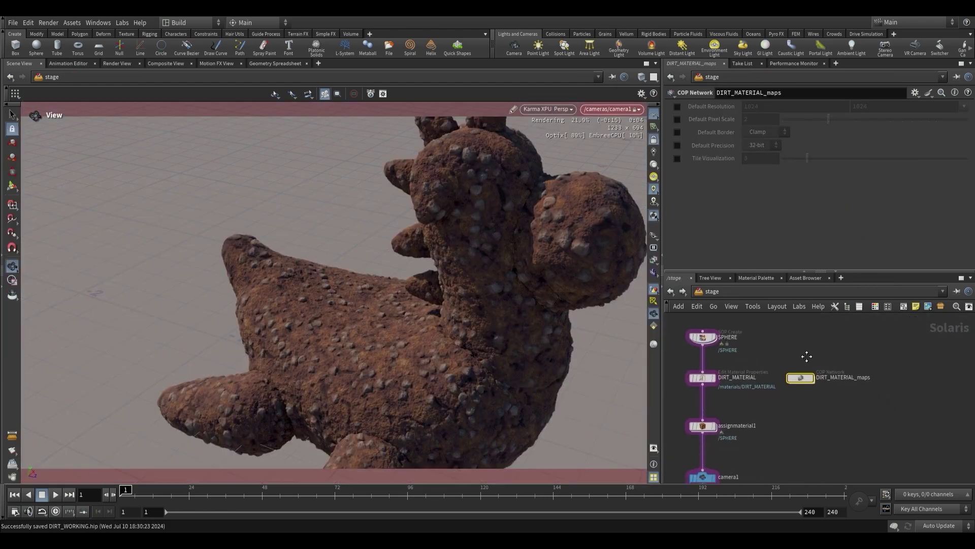